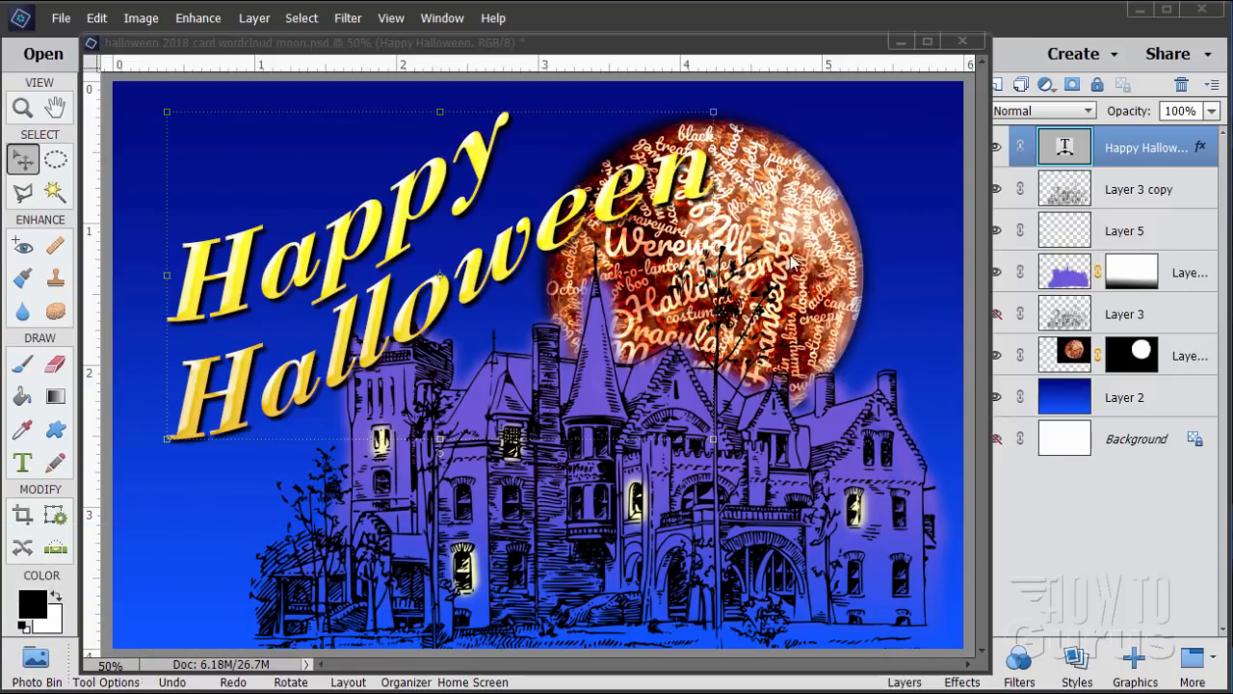
# Step: Close the halloween 2018 card wordcloud moon.psd document without saving its changes
pyautogui.click(961, 41)
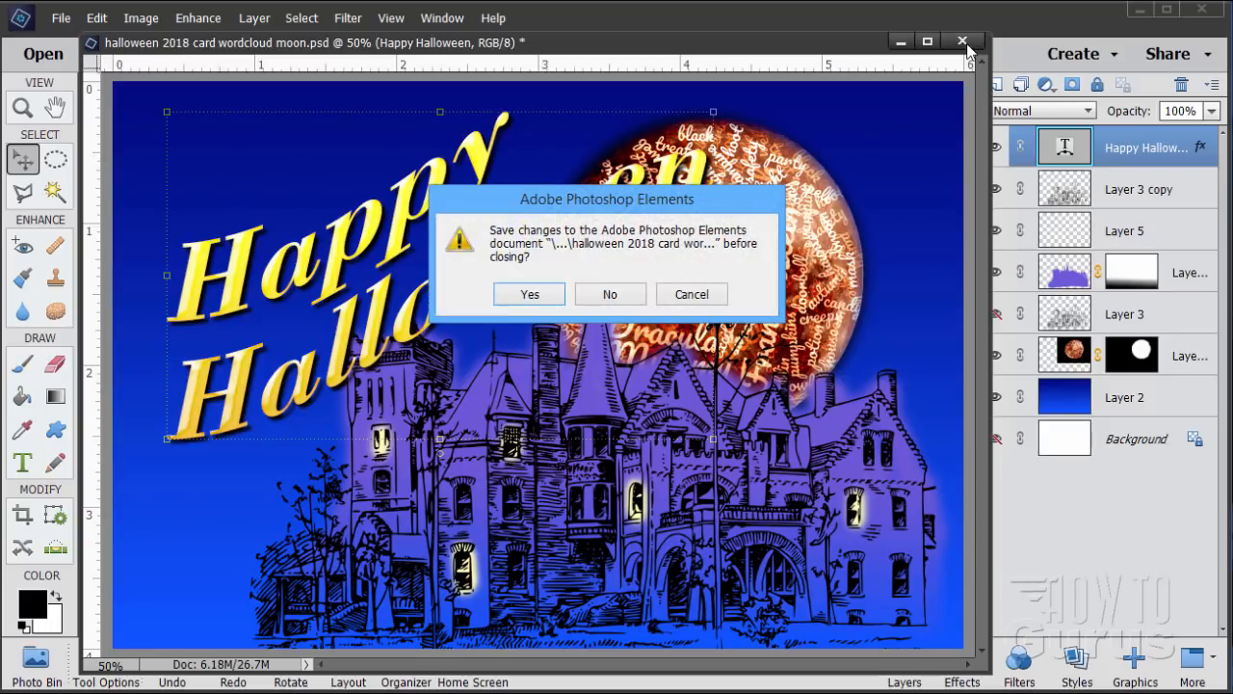
pyautogui.click(603, 296)
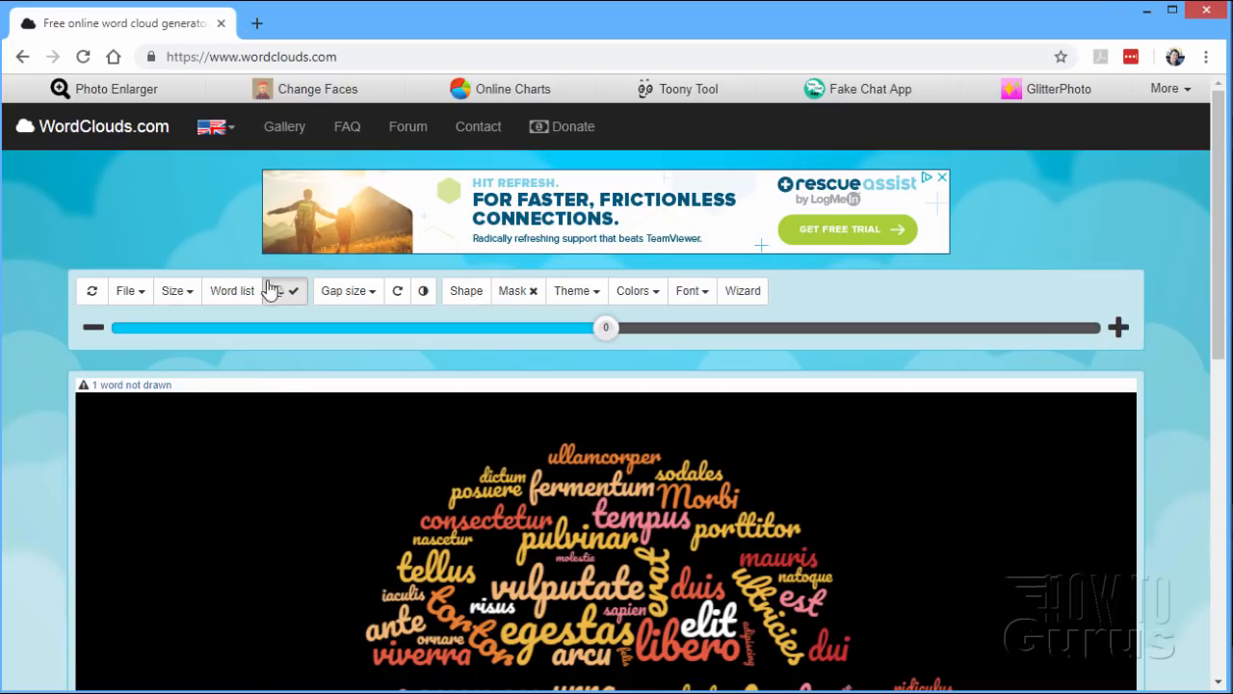
# Step: Switch to the WordClouds.com page in the browser and examine its address and the default word cloud
pyautogui.moveTo(349, 61); pyautogui.dragTo(164, 58)
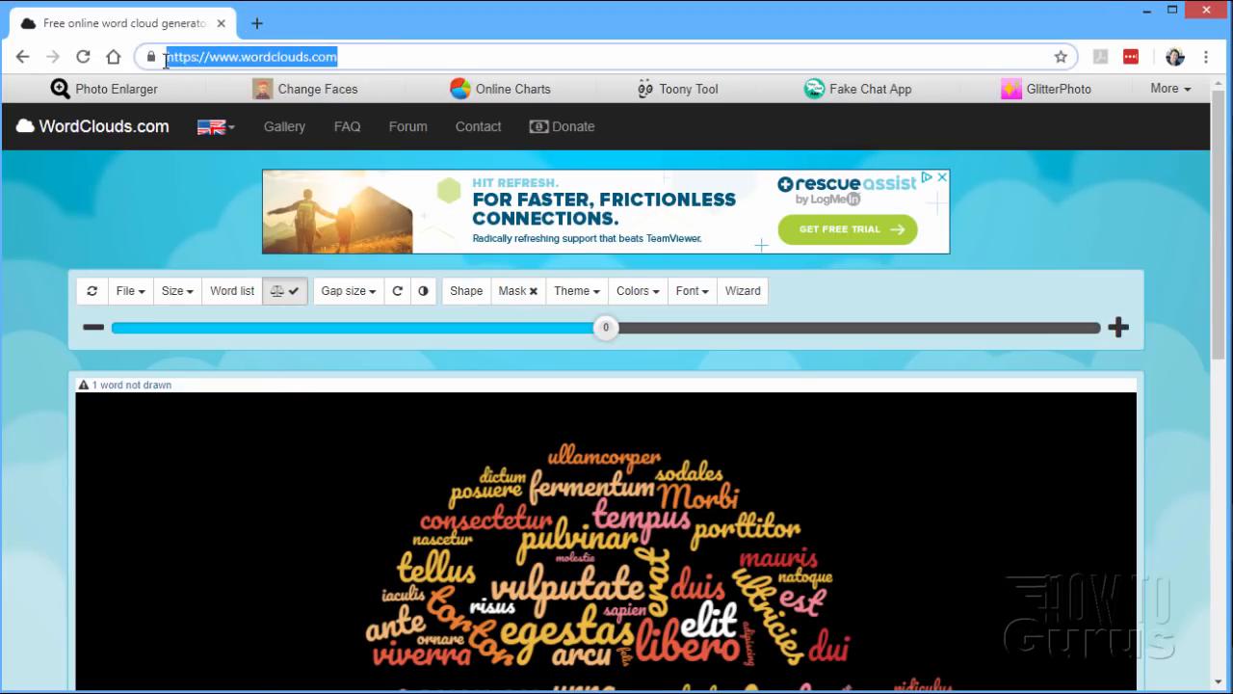
pyautogui.click(352, 56)
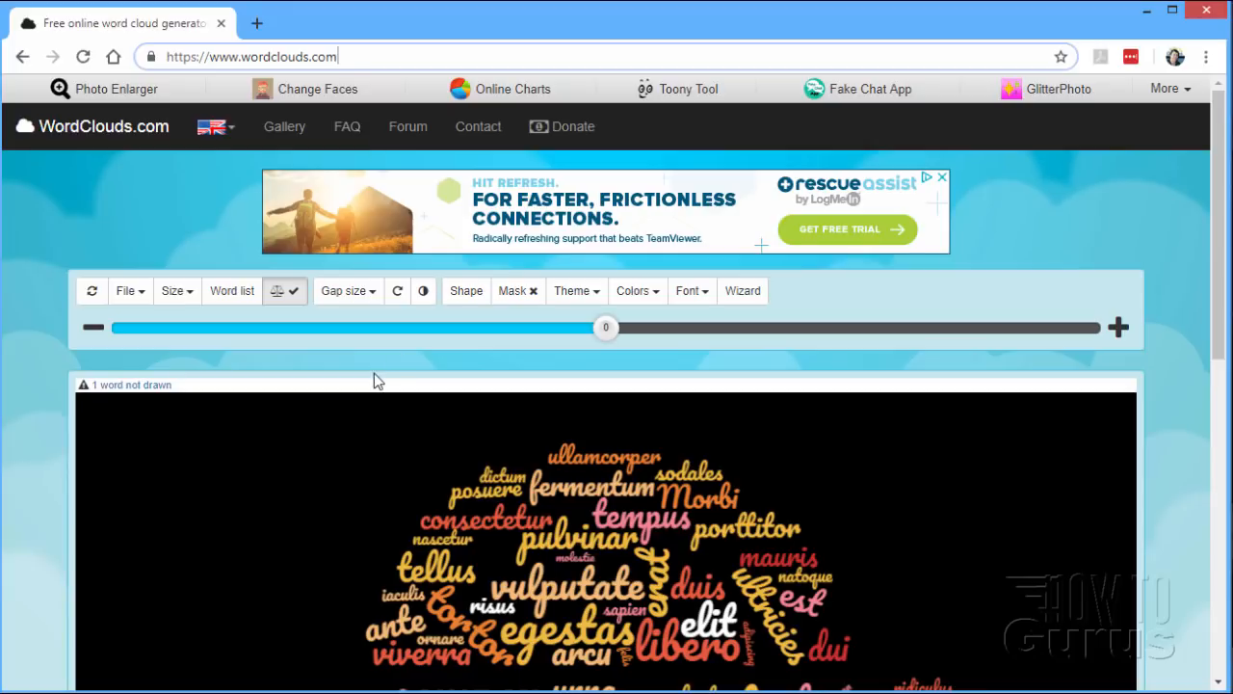
pyautogui.scroll(-4, 375, 381)
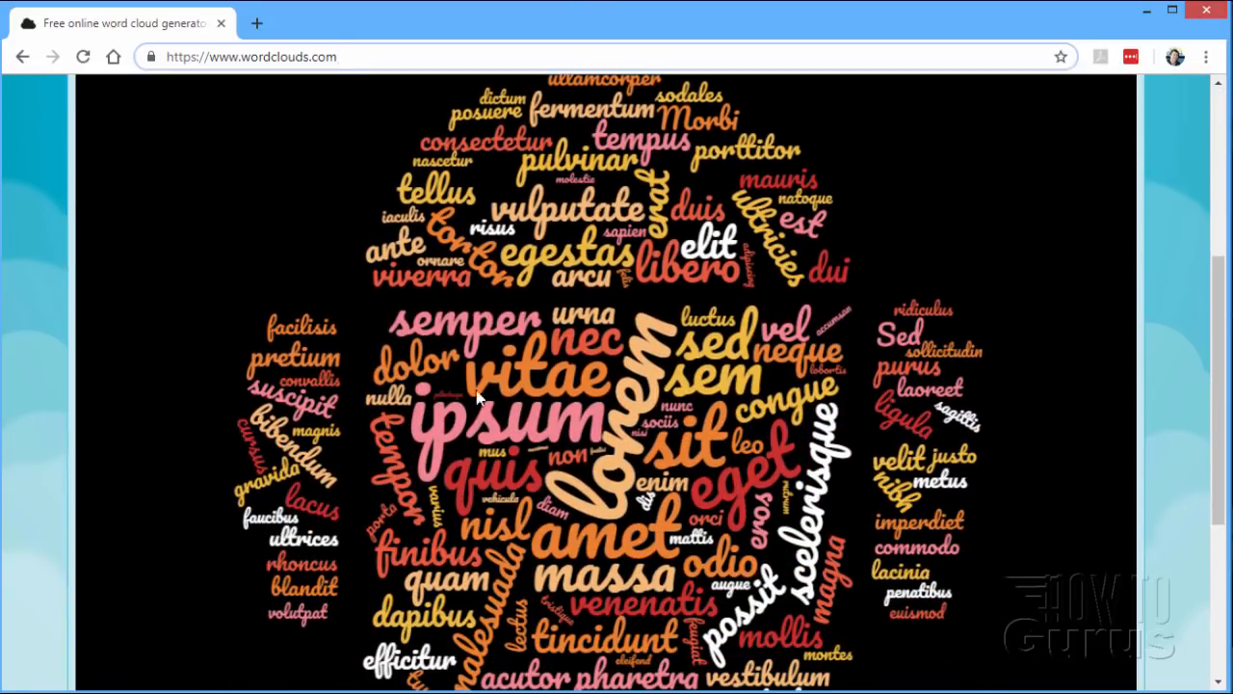
pyautogui.scroll(3, 737, 459)
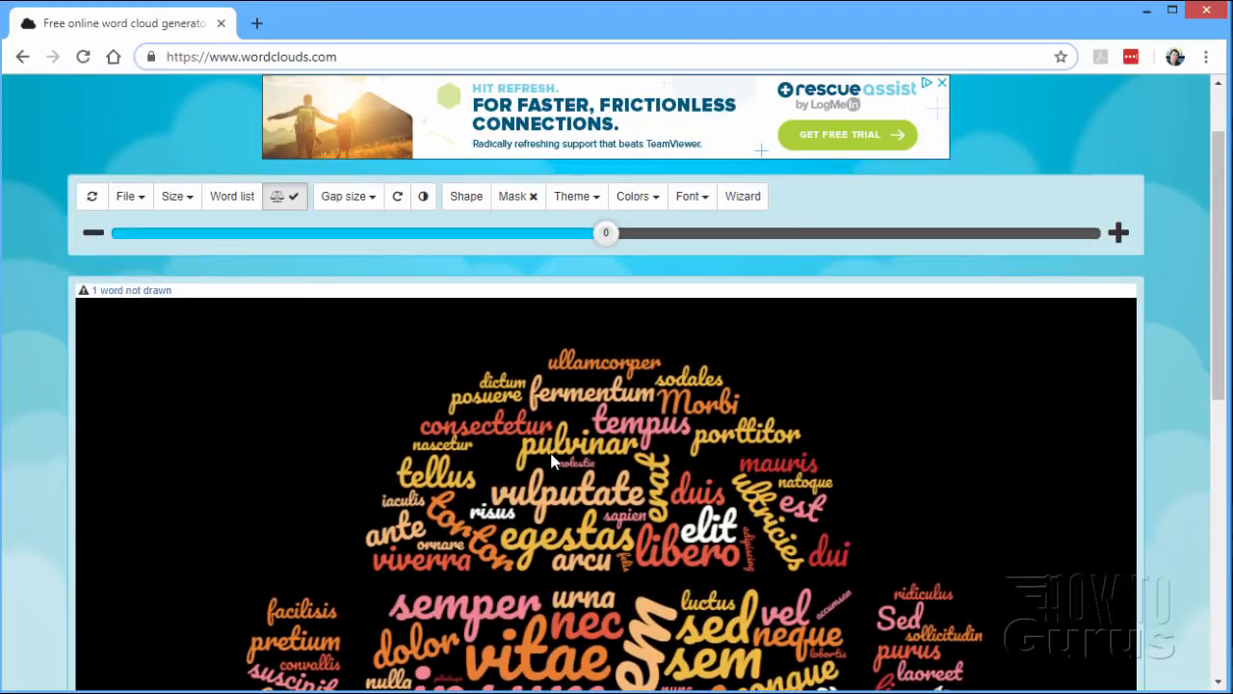
pyautogui.scroll(1, 554, 453)
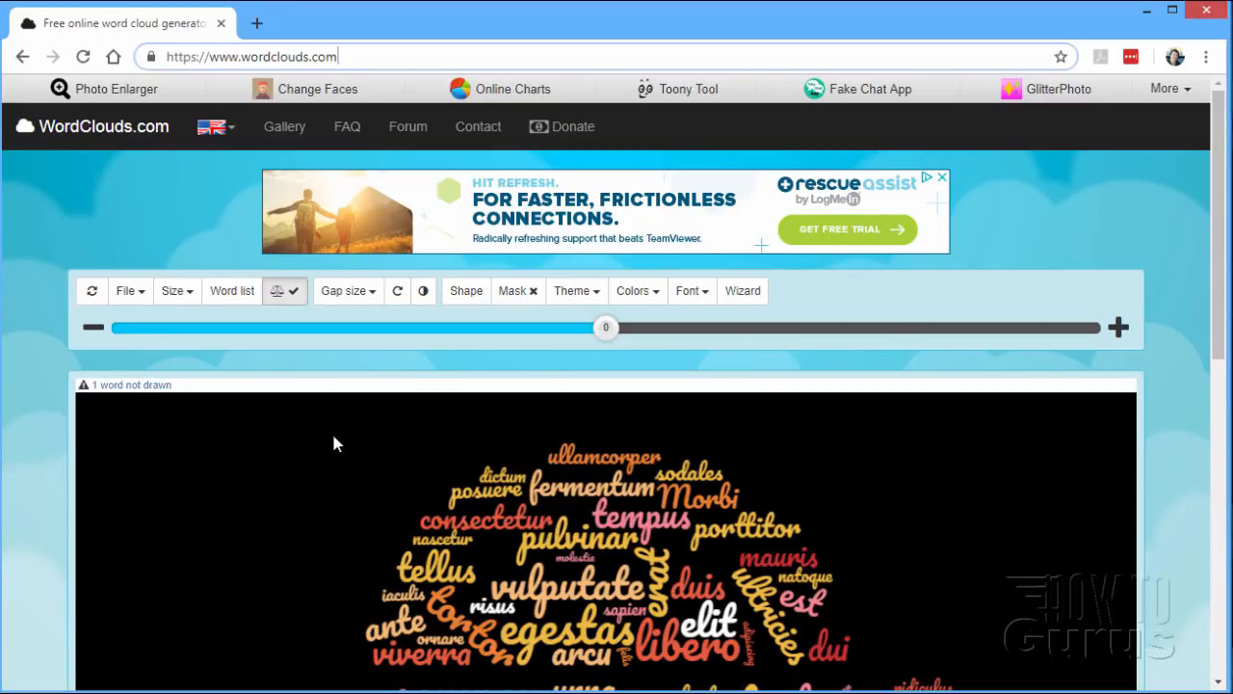
# Step: Switch to Halloween Words.txt in Notepad and examine the repeated words at the start of the list
pyautogui.moveTo(18, 686)
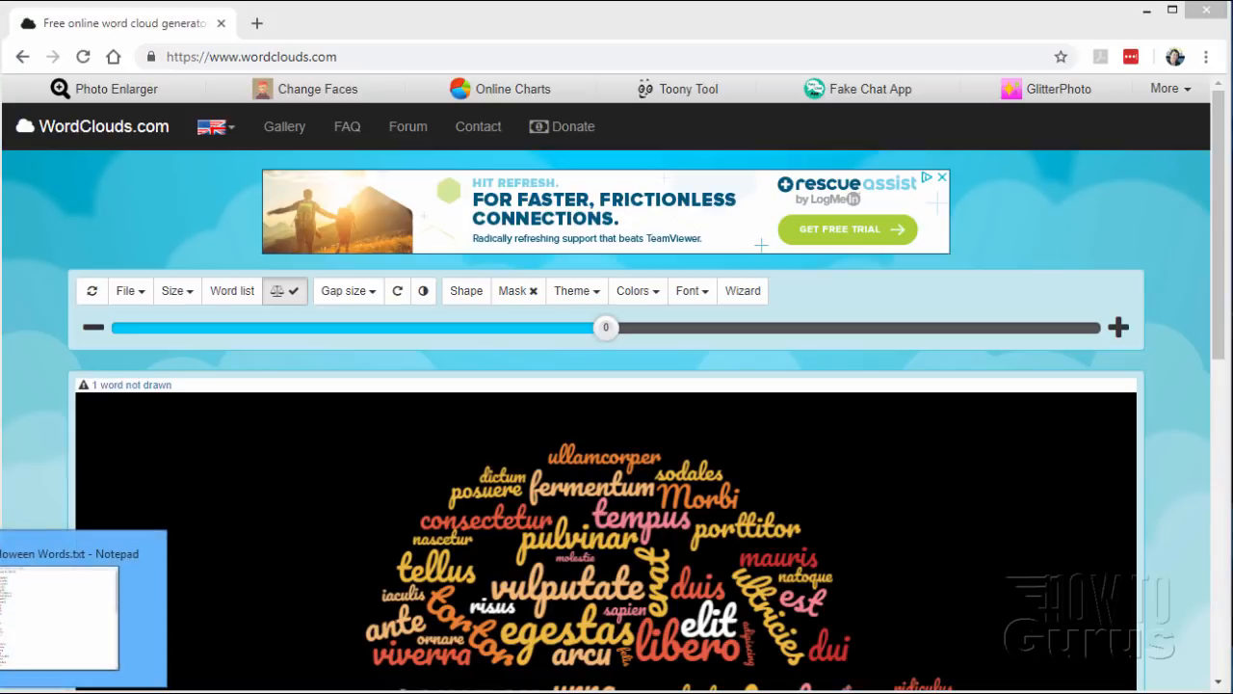
pyautogui.click(53, 638)
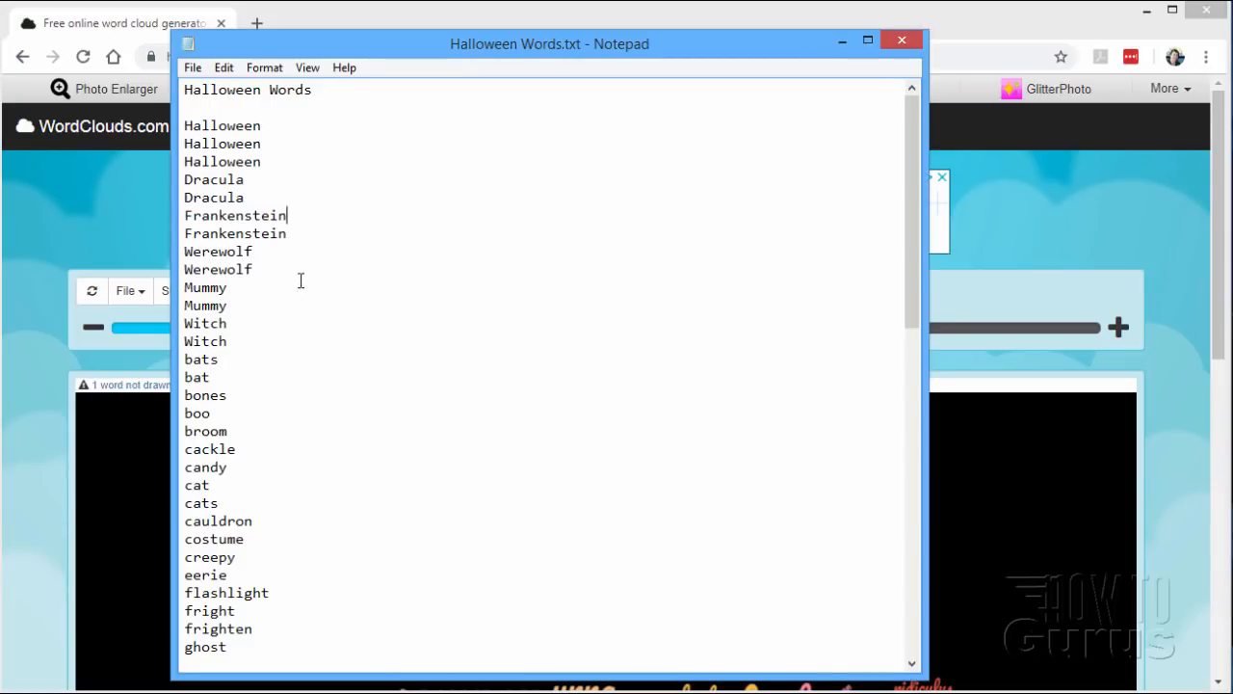
pyautogui.moveTo(267, 160); pyautogui.dragTo(176, 130)
pyautogui.click(280, 132)
pyautogui.moveTo(261, 162); pyautogui.dragTo(185, 125)
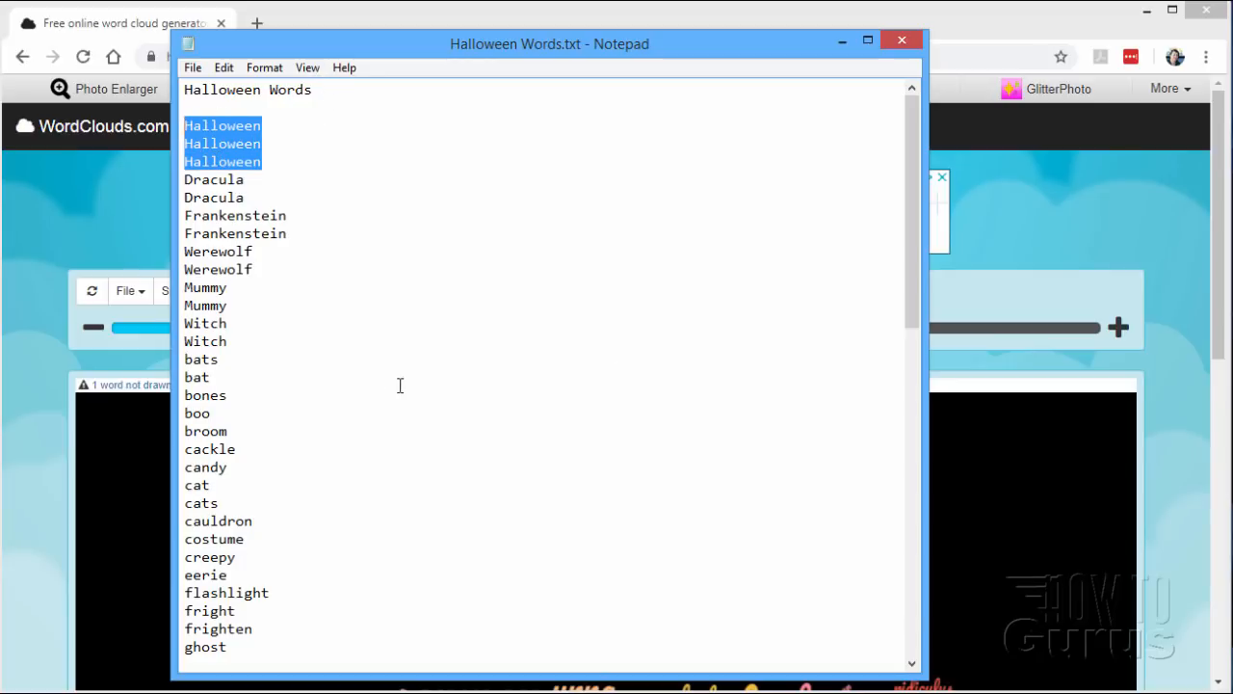
pyautogui.moveTo(245, 198); pyautogui.dragTo(185, 180)
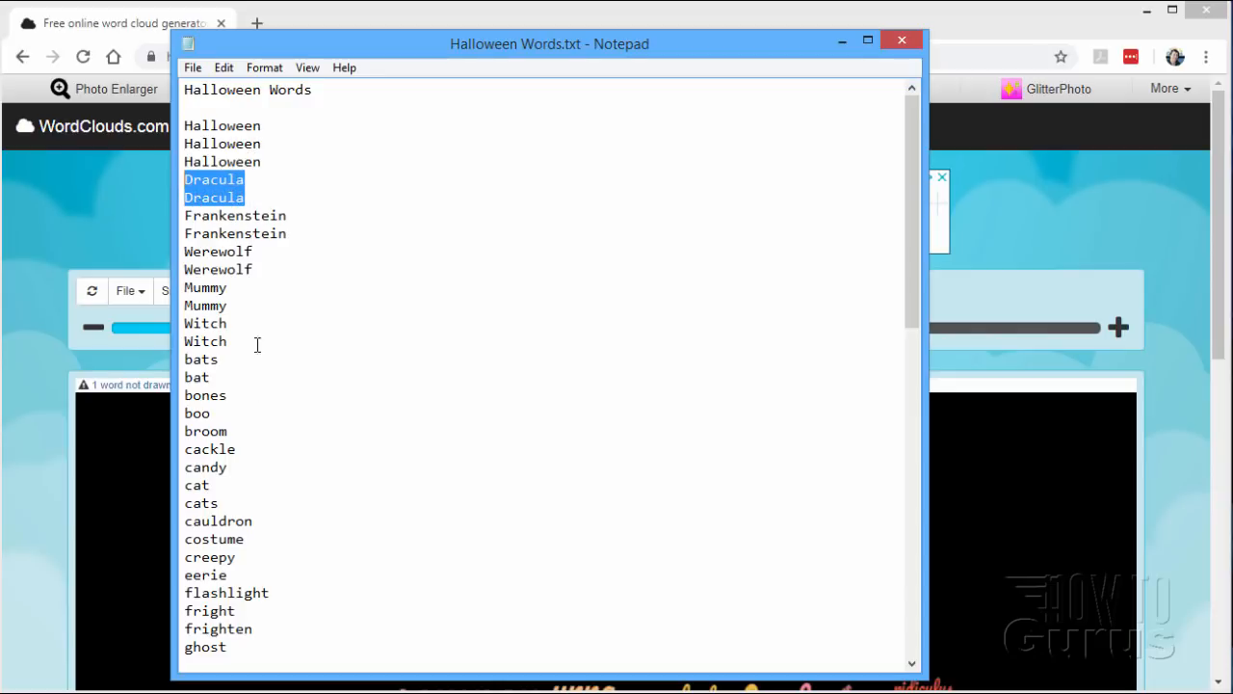
pyautogui.click(408, 382)
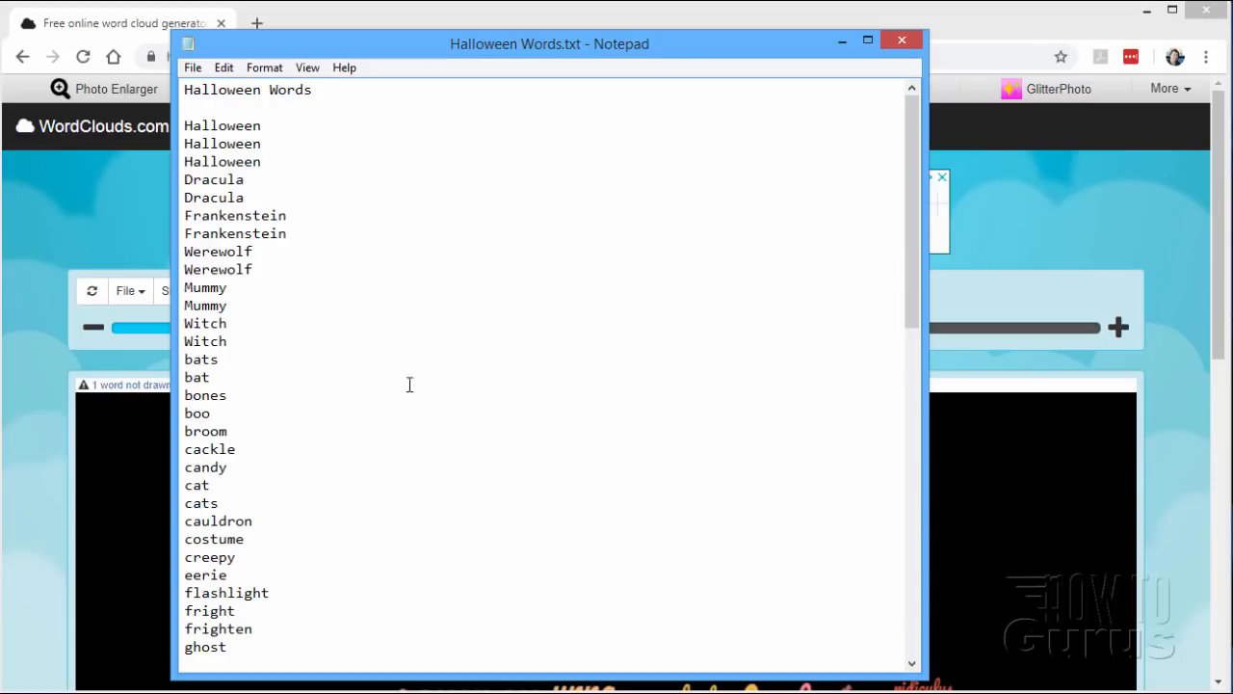
# Step: Examine the rest of the Halloween word list, including the single entries and the singular and plural variants
pyautogui.click(265, 171)
pyautogui.scroll(-1, 276, 299)
pyautogui.moveTo(227, 327); pyautogui.dragTo(184, 360)
pyautogui.click(183, 337)
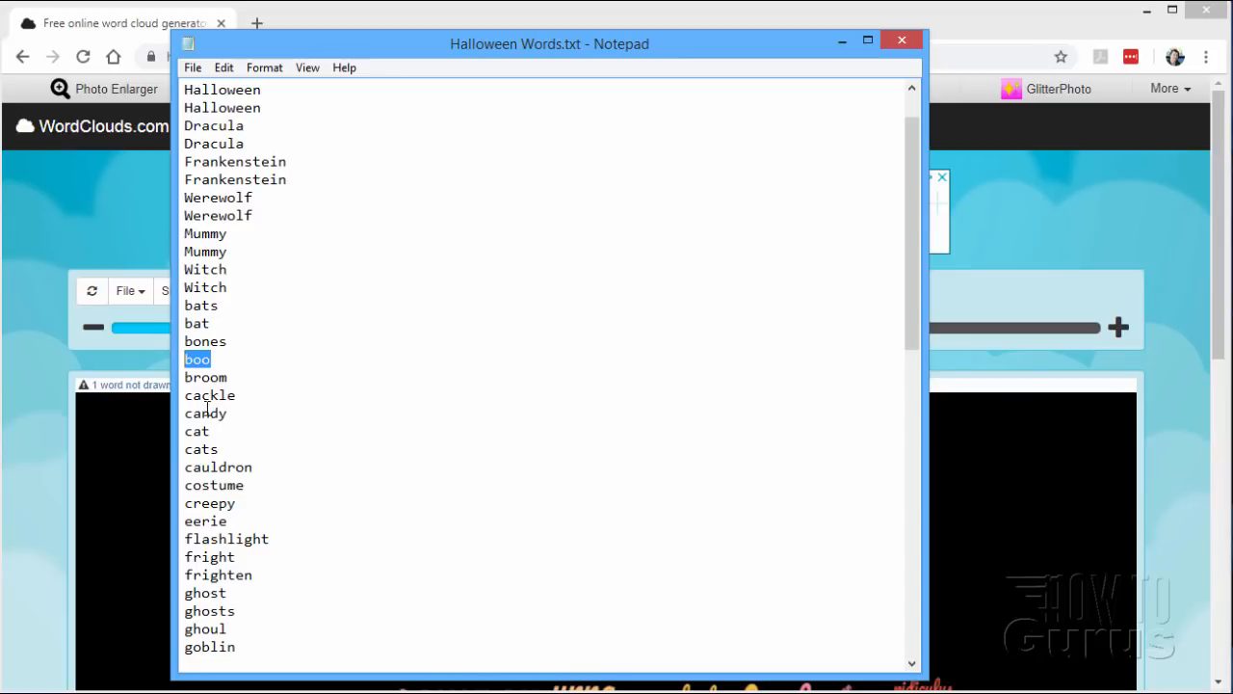
pyautogui.moveTo(213, 432); pyautogui.dragTo(185, 449)
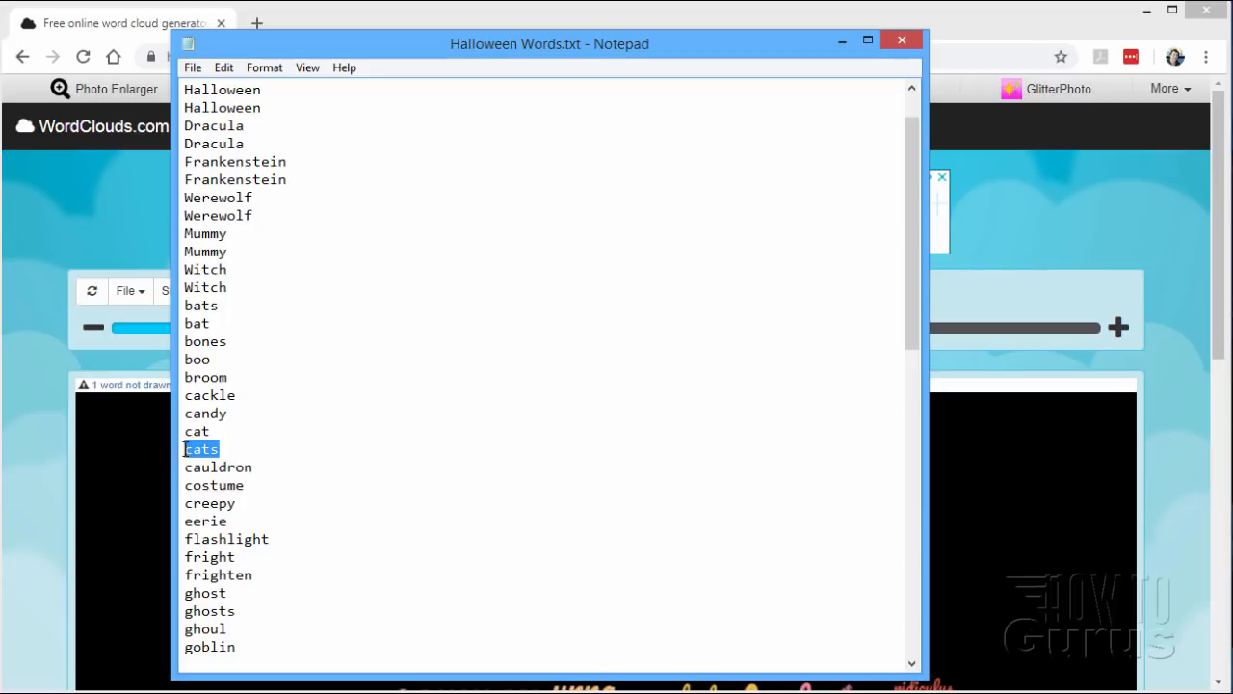
pyautogui.click(231, 435)
pyautogui.scroll(-2, 232, 356)
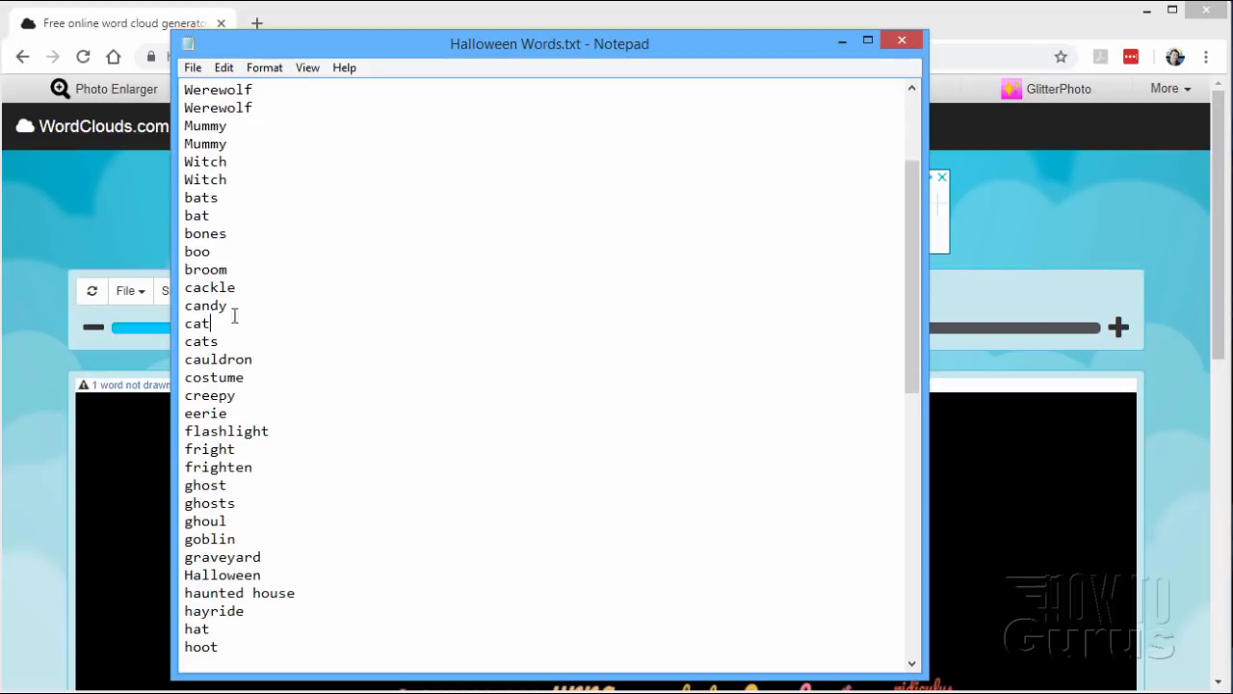
pyautogui.scroll(-1, 248, 321)
pyautogui.scroll(-2, 250, 318)
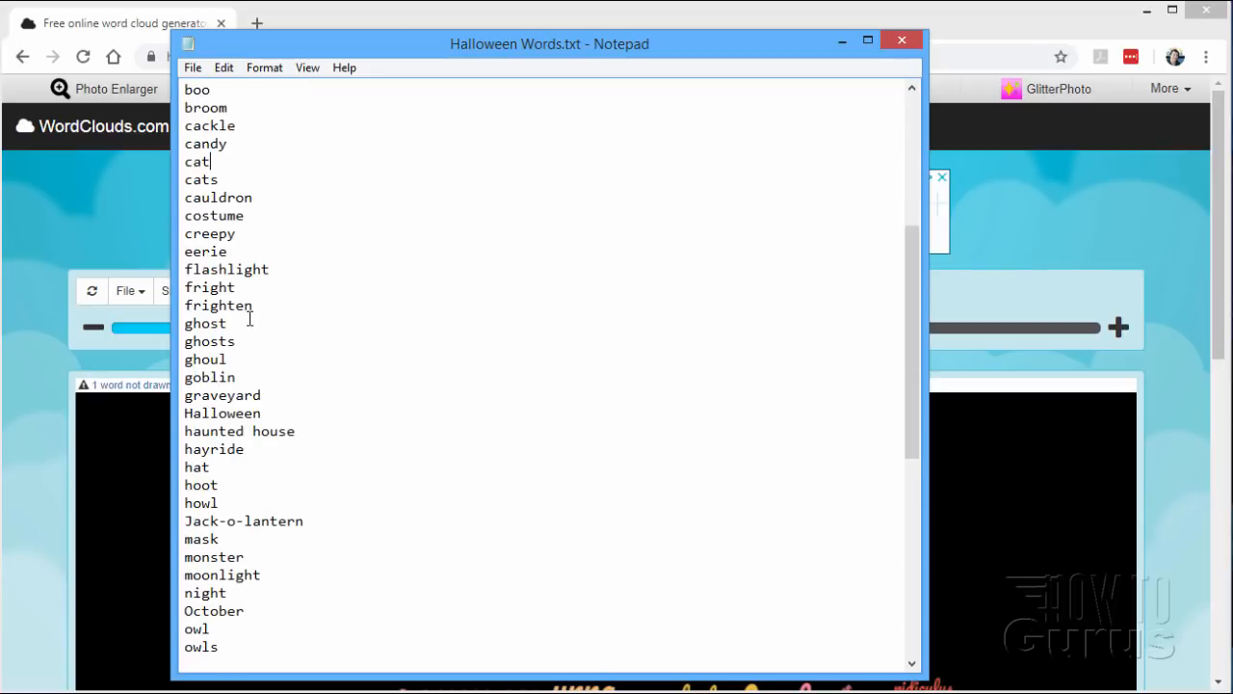
pyautogui.moveTo(211, 466); pyautogui.dragTo(199, 465)
pyautogui.doubleClick(199, 465)
pyautogui.click(202, 466)
pyautogui.scroll(6, 311, 274)
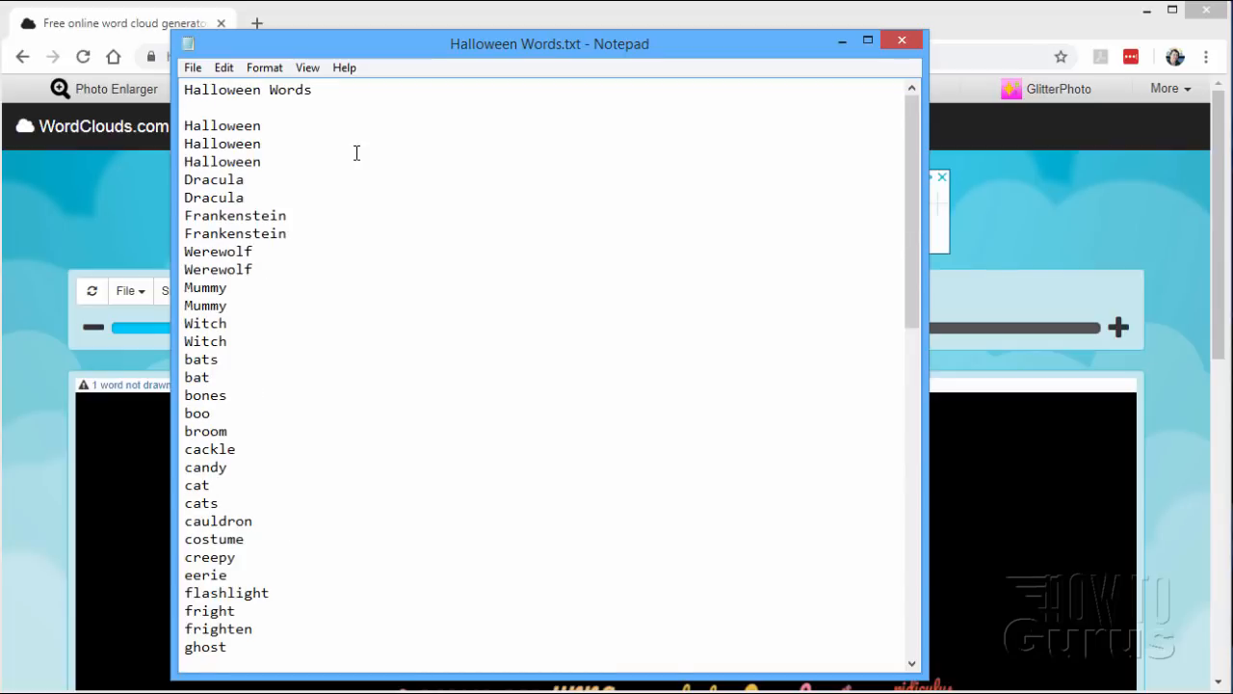
# Step: Copy all the words from the first Halloween entry through zombie, leaving out the title, and minimize Notepad
pyautogui.moveTo(184, 125); pyautogui.dragTo(253, 545)
pyautogui.rightClick(205, 424)
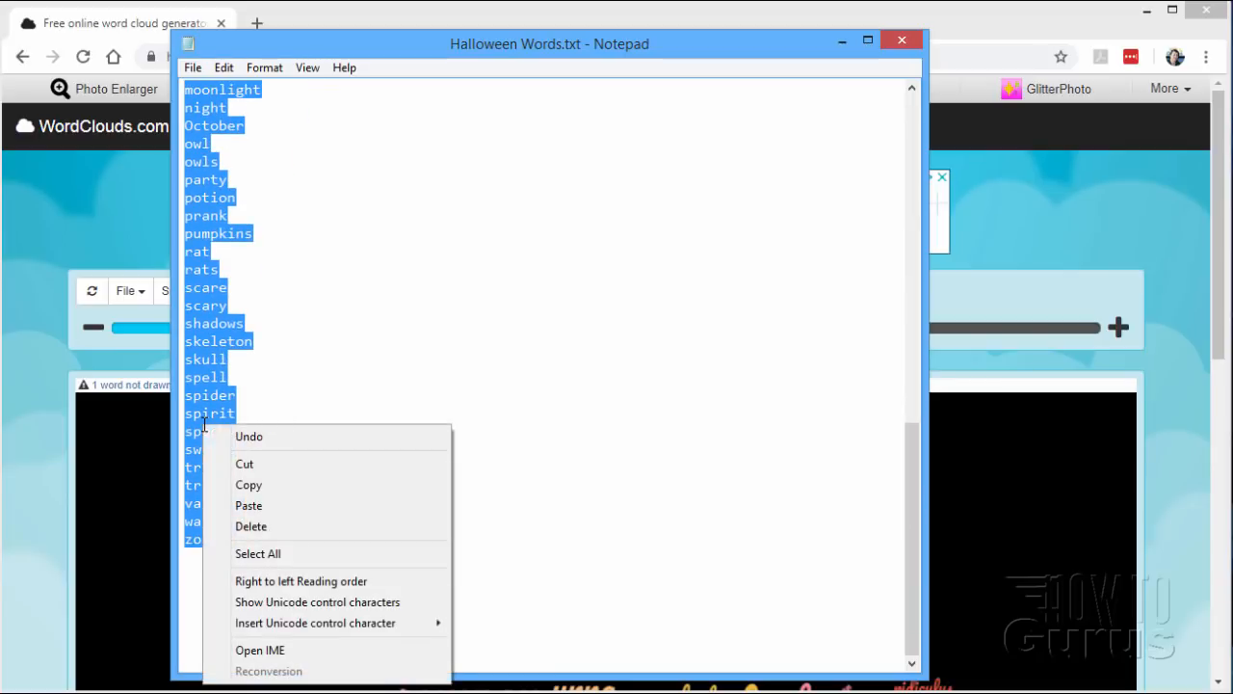
pyautogui.click(273, 487)
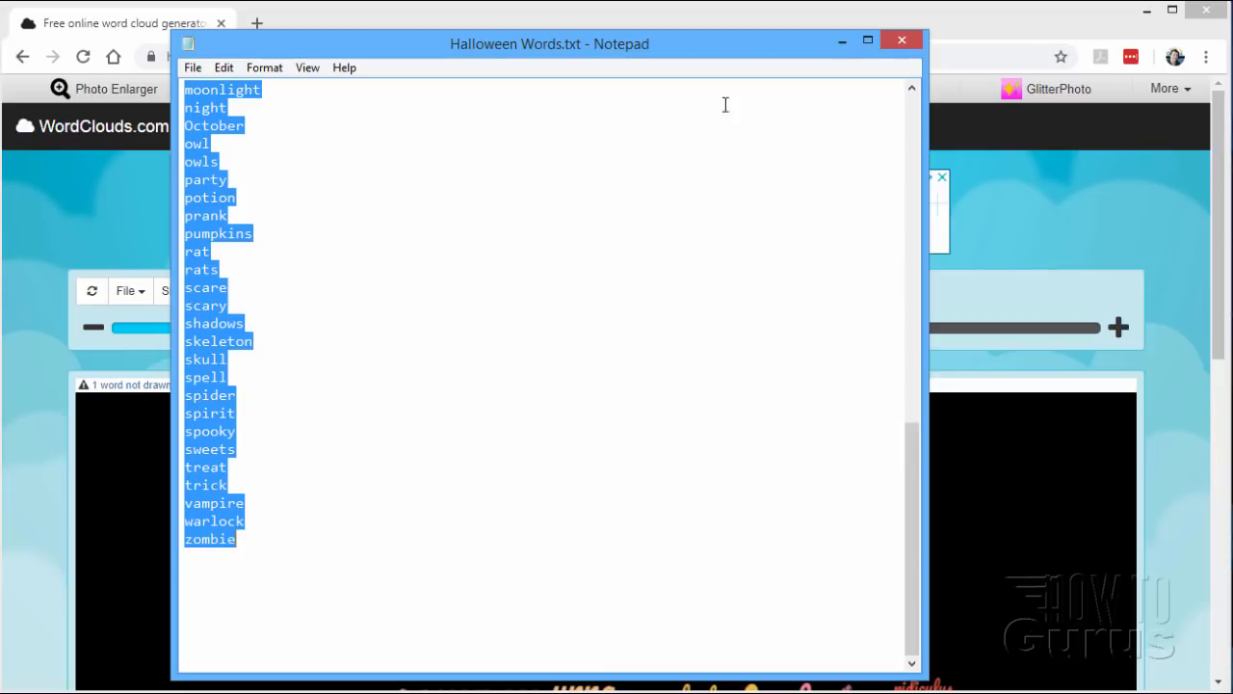
pyautogui.click(842, 41)
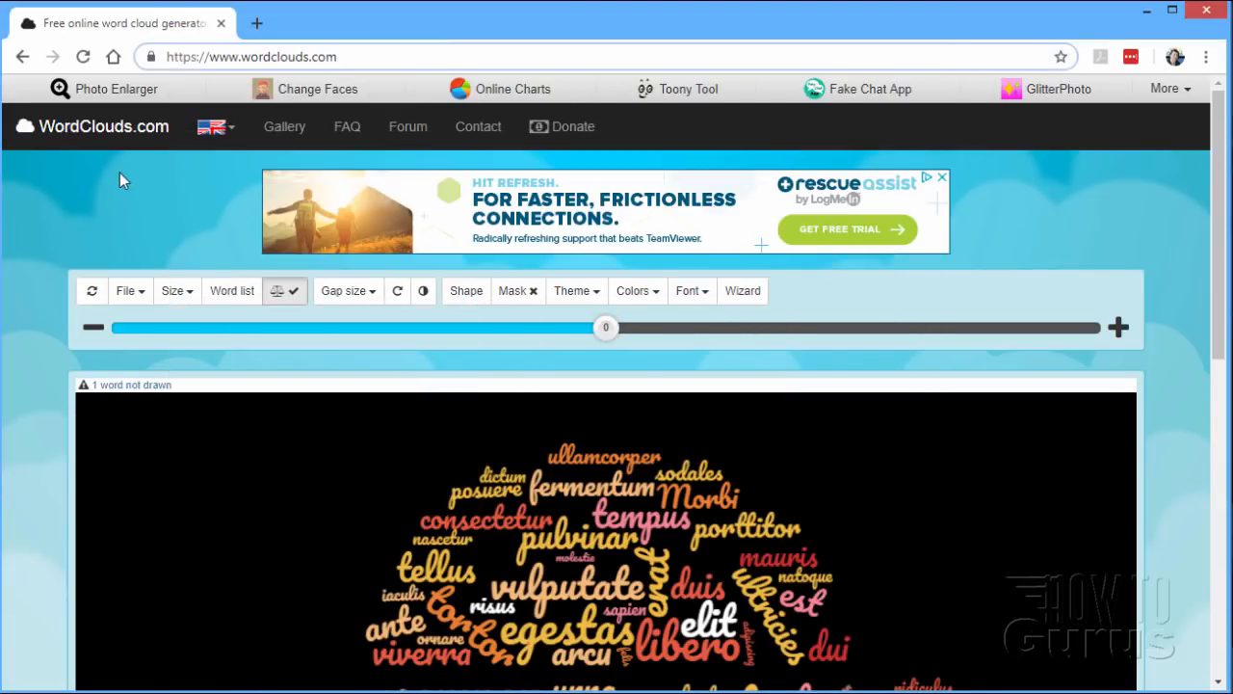
# Step: Paste the copied Halloween words as the source text of the word cloud and apply them
pyautogui.click(141, 299)
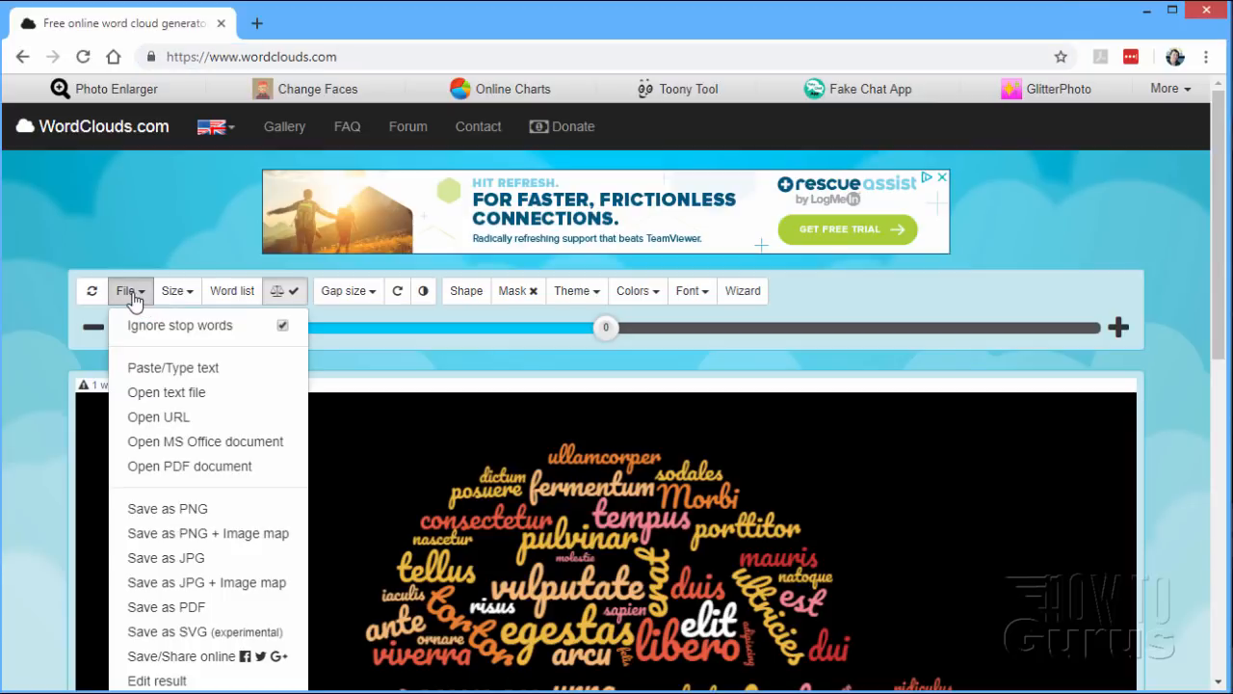
pyautogui.click(171, 369)
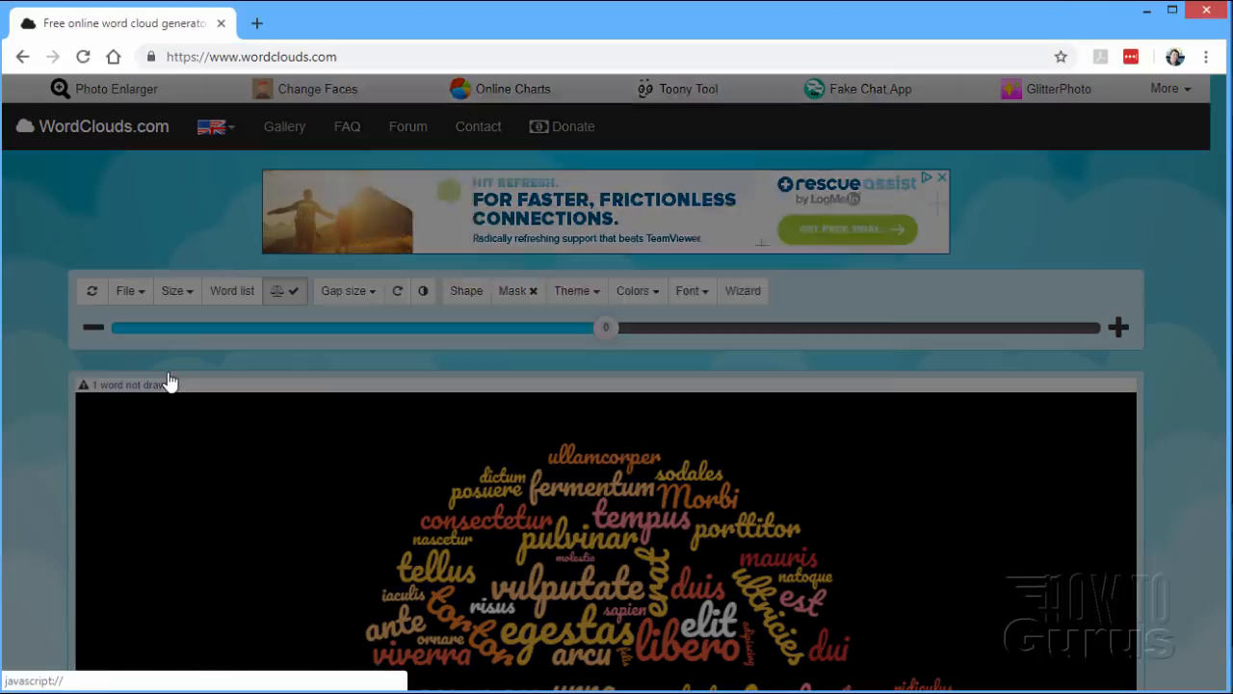
pyautogui.rightClick(378, 226)
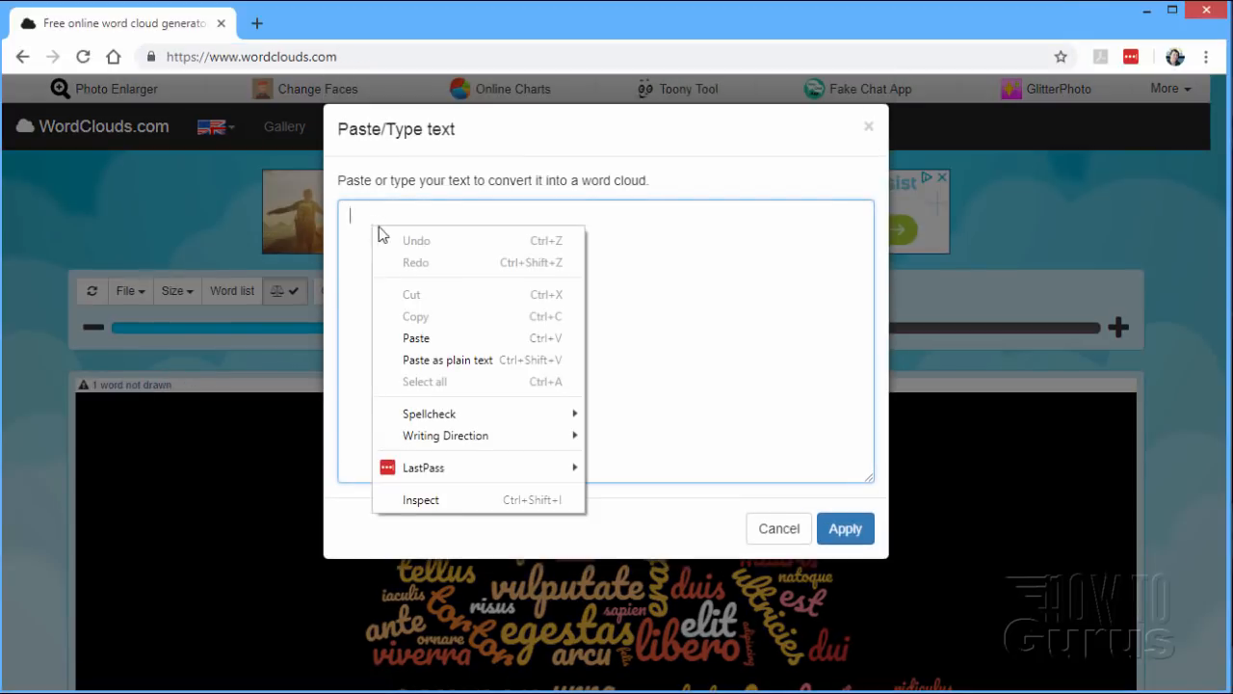
pyautogui.click(434, 338)
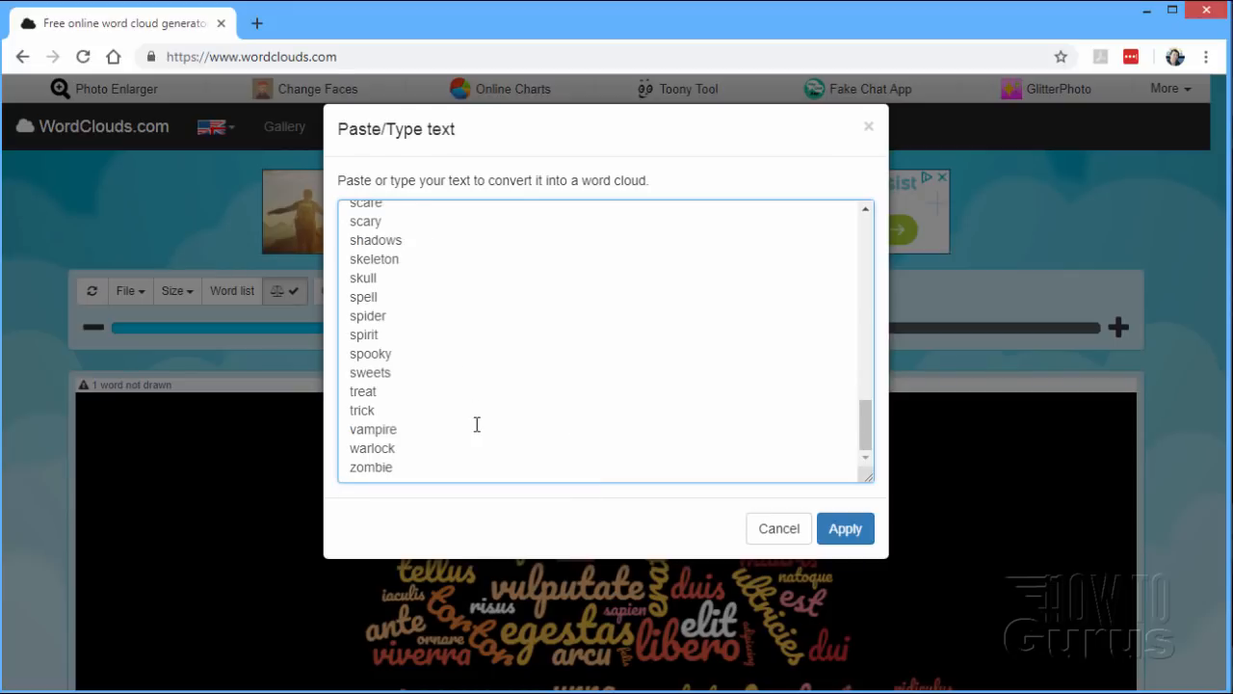
pyautogui.scroll(15, 476, 424)
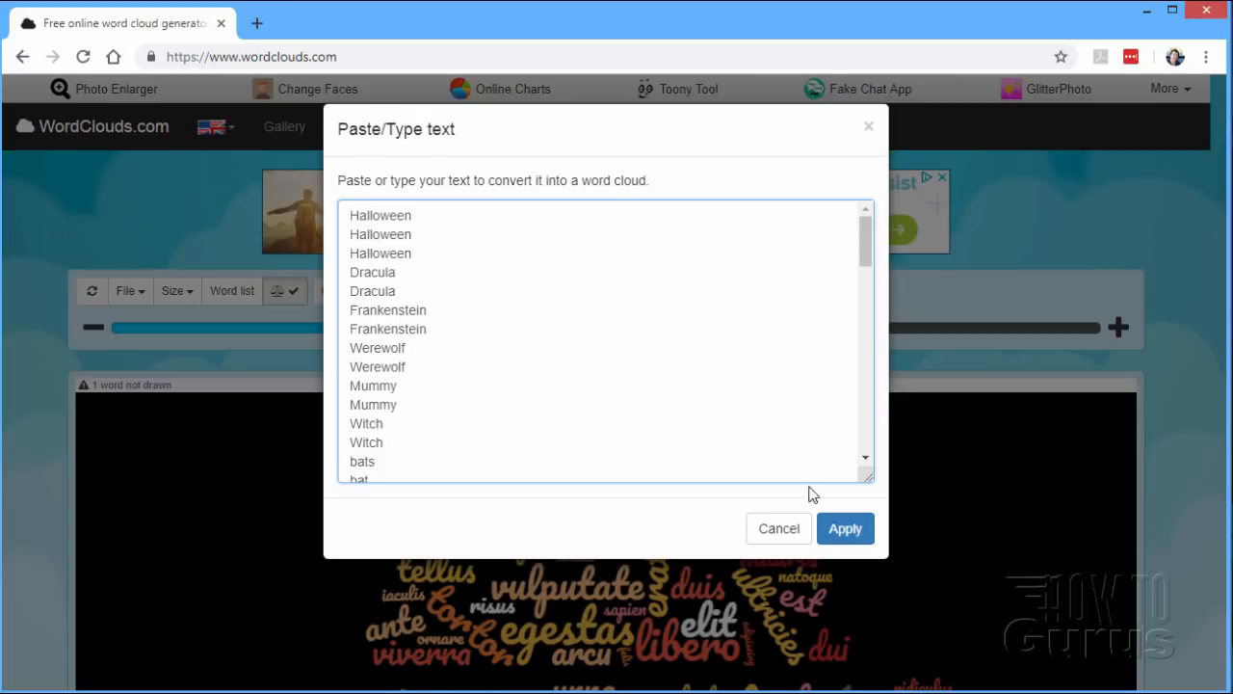
pyautogui.click(838, 533)
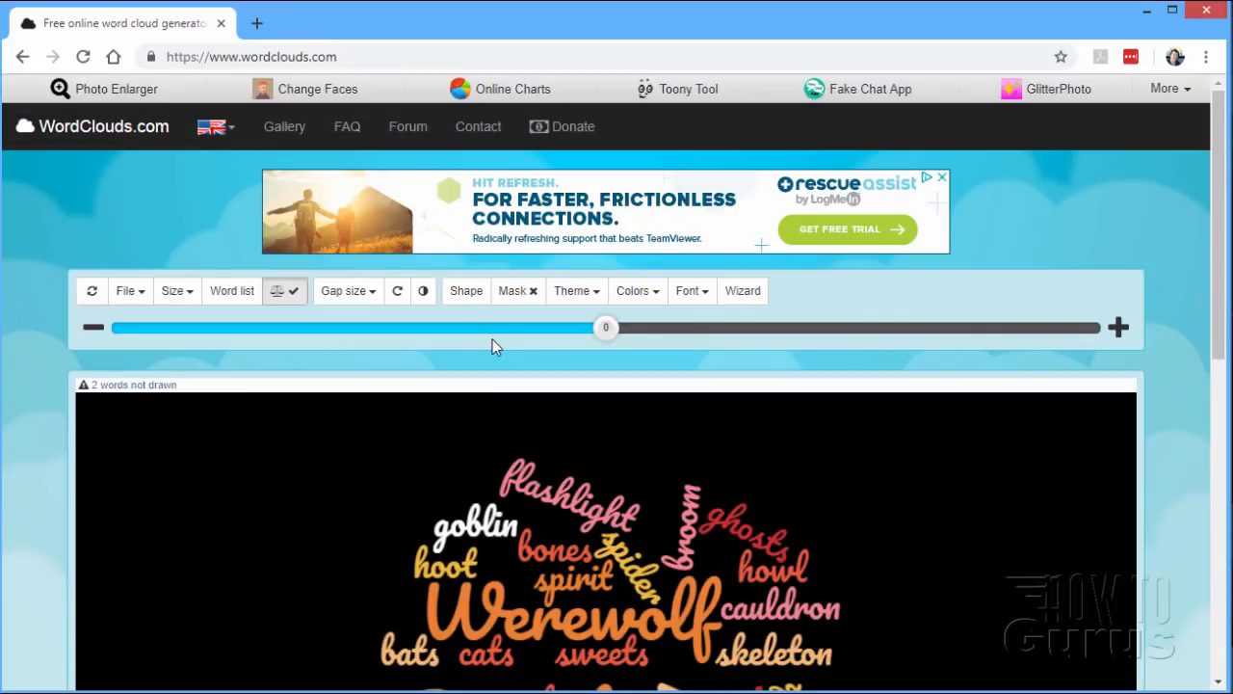
# Step: Examine the generated Halloween cloud, its available image sizes and the weights in its word list
pyautogui.scroll(-4, 471, 327)
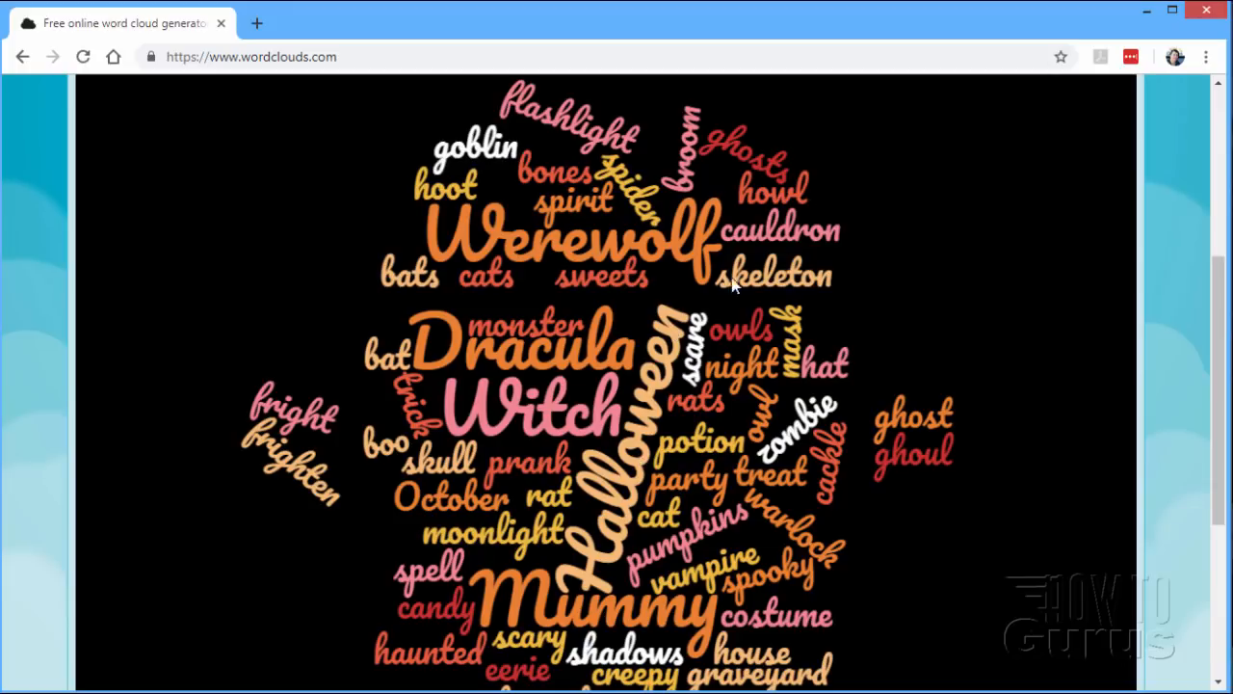
pyautogui.scroll(3, 545, 360)
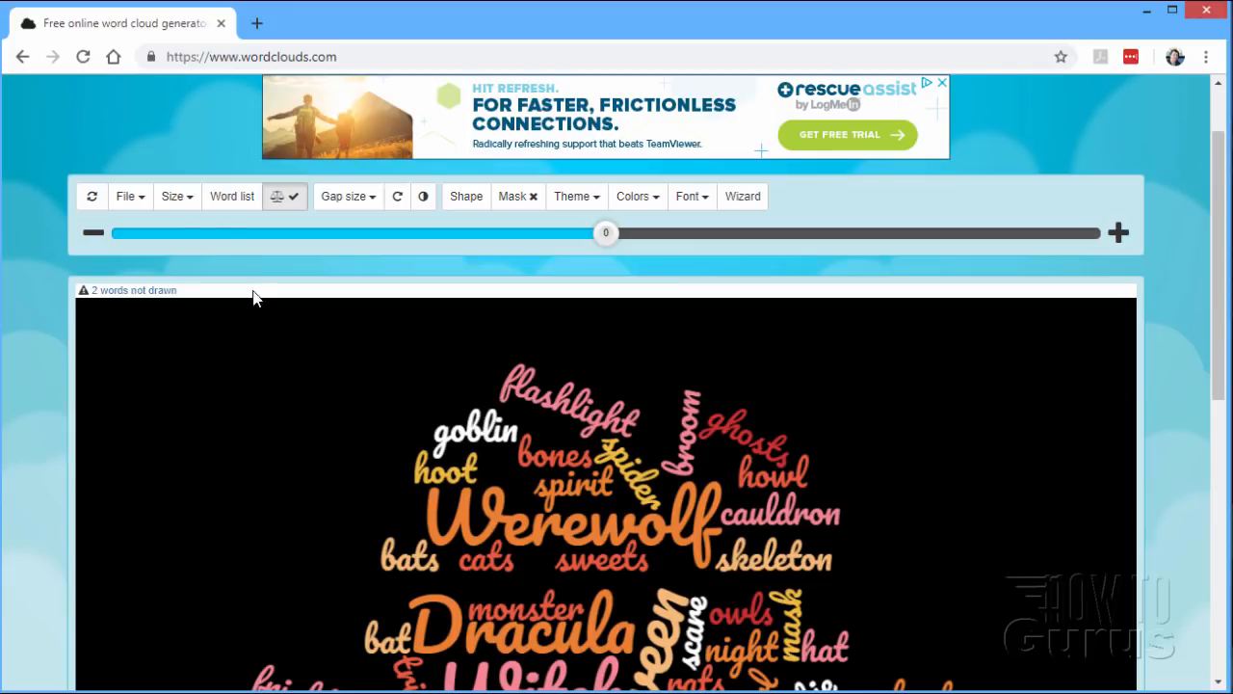
pyautogui.click(192, 201)
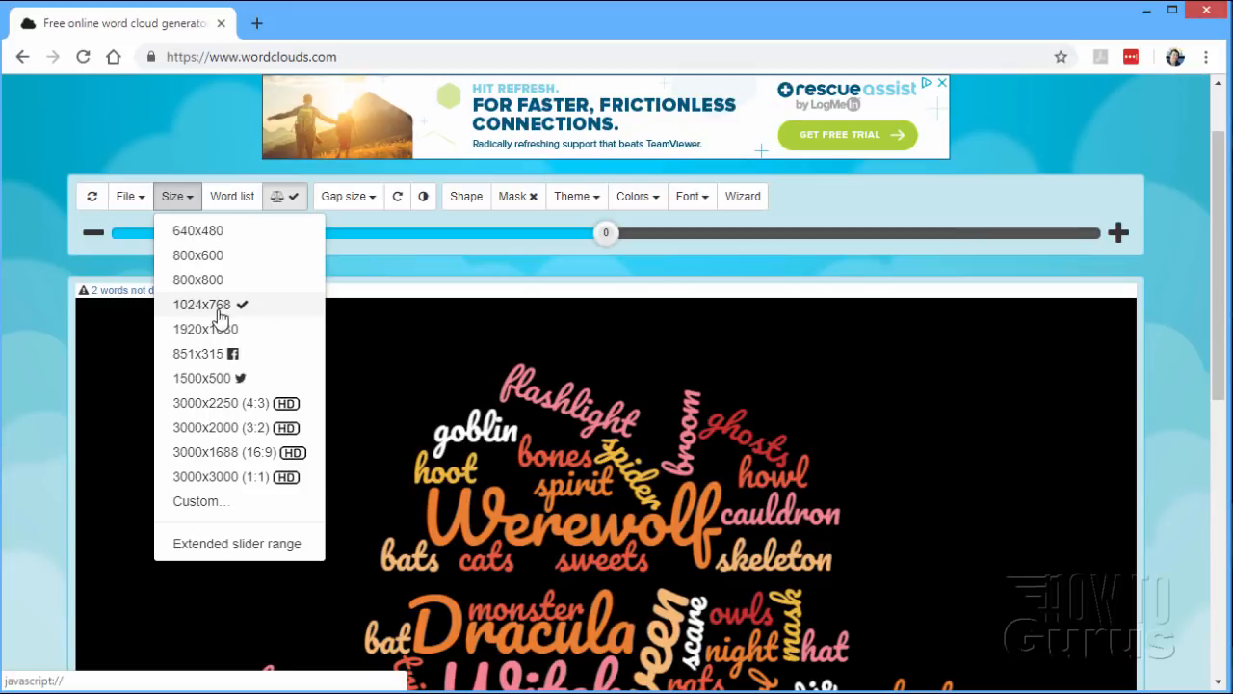
pyautogui.click(245, 199)
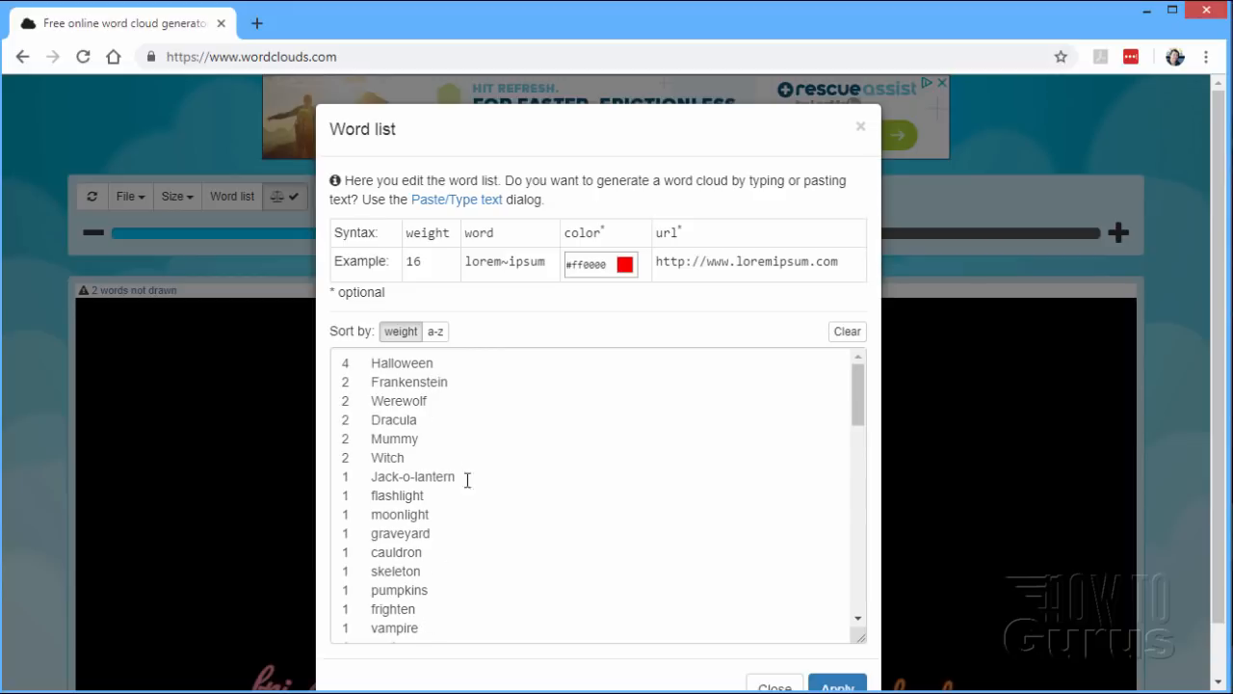
pyautogui.scroll(-2, 429, 443)
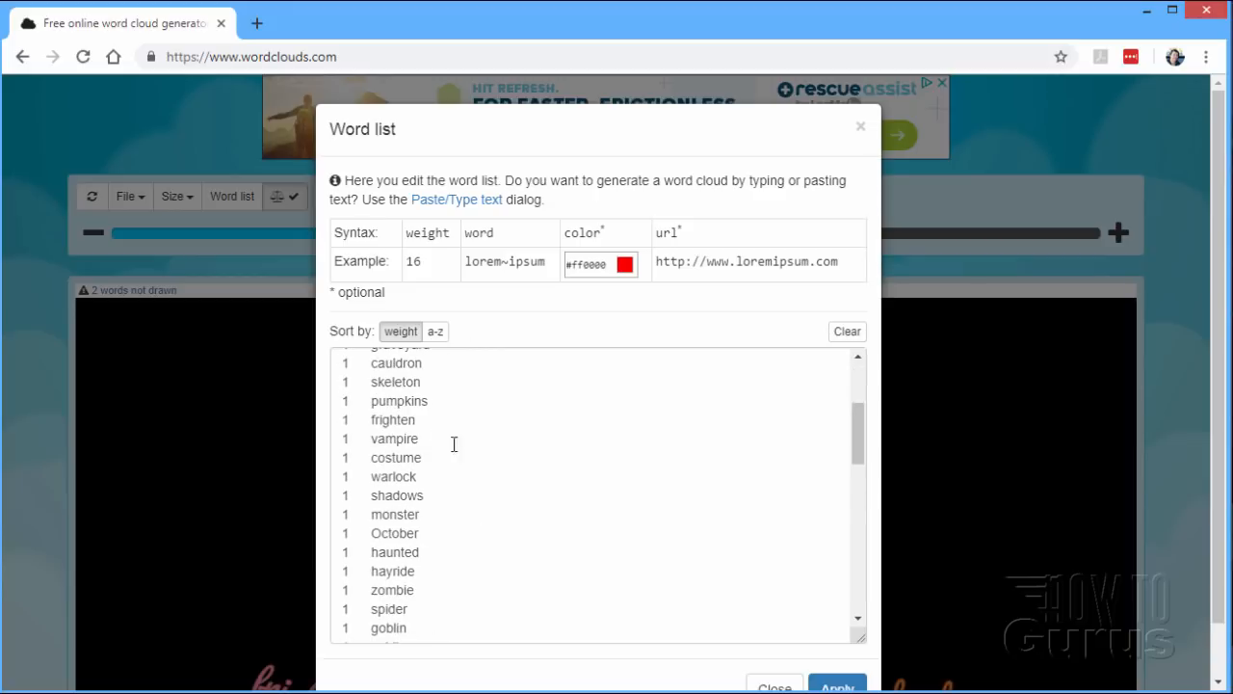
pyautogui.moveTo(523, 112); pyautogui.dragTo(525, 97)
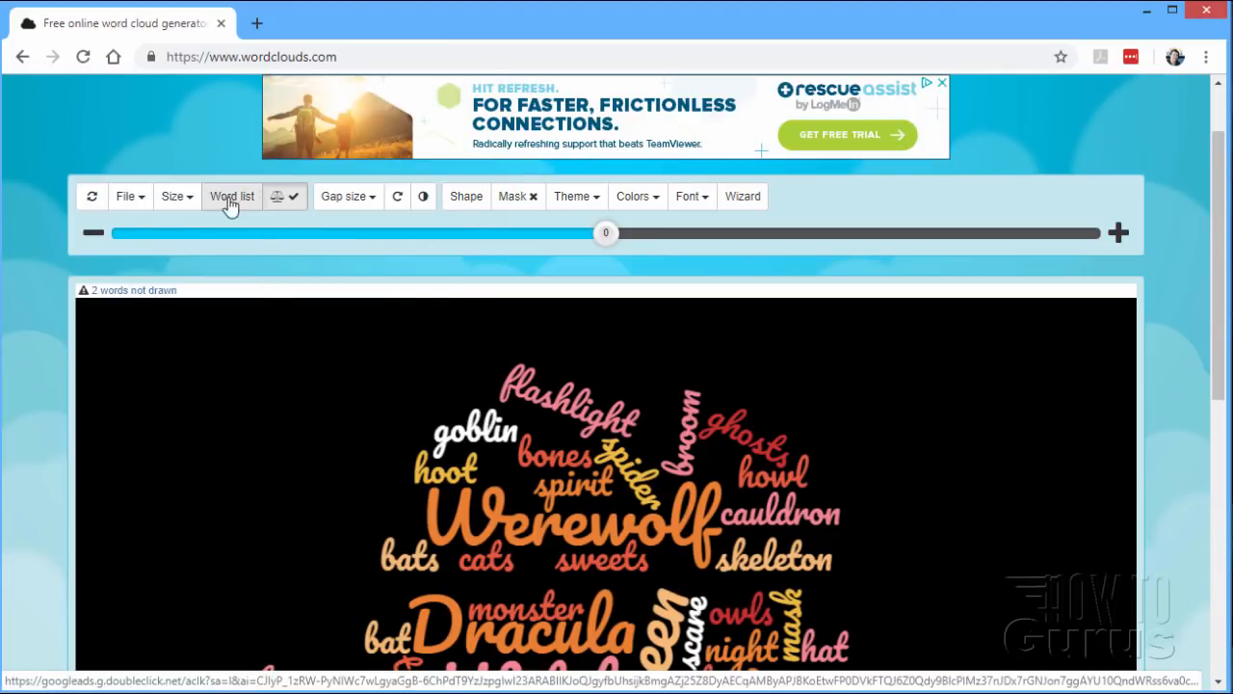
# Step: Turn off the cloud's balance (scales) option and check the available gap sizes without changing the setting
pyautogui.click(292, 202)
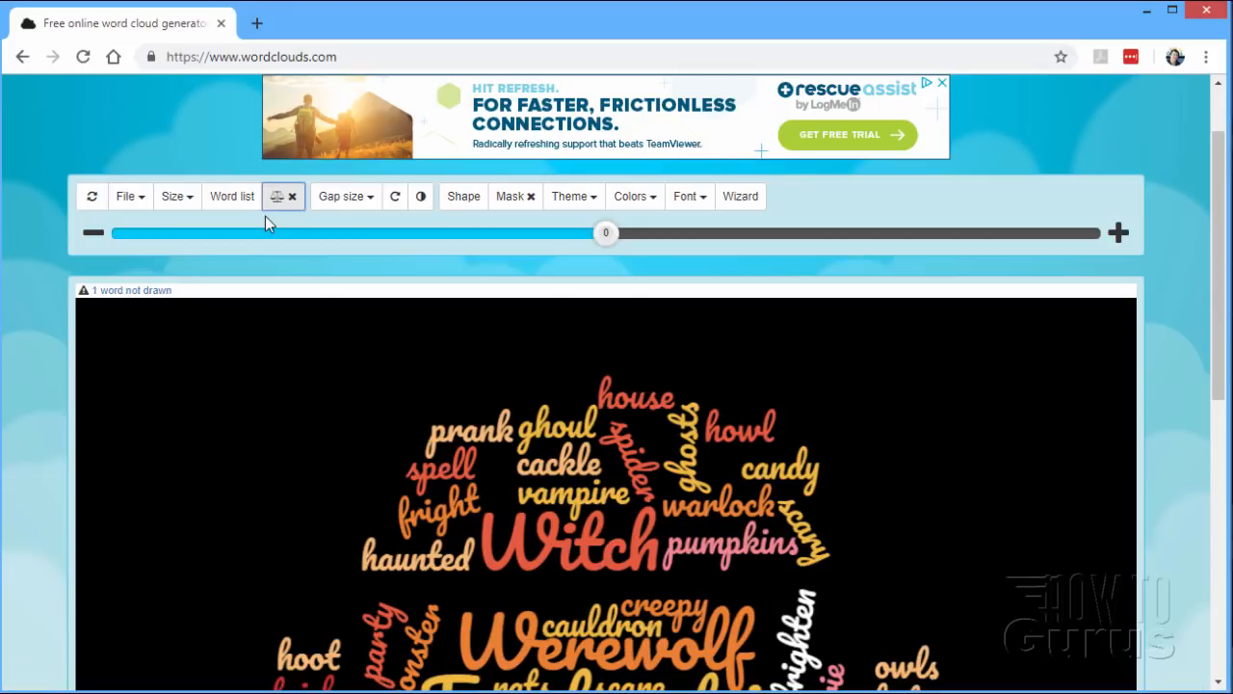
pyautogui.click(368, 200)
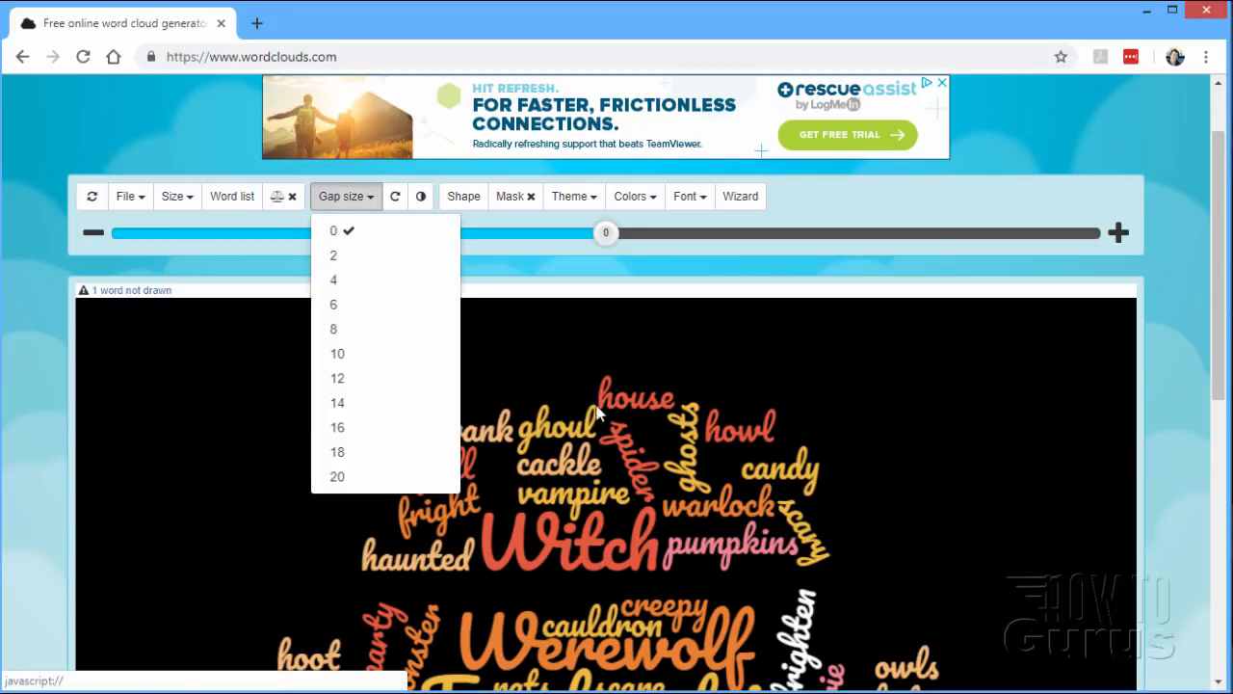
pyautogui.click(372, 202)
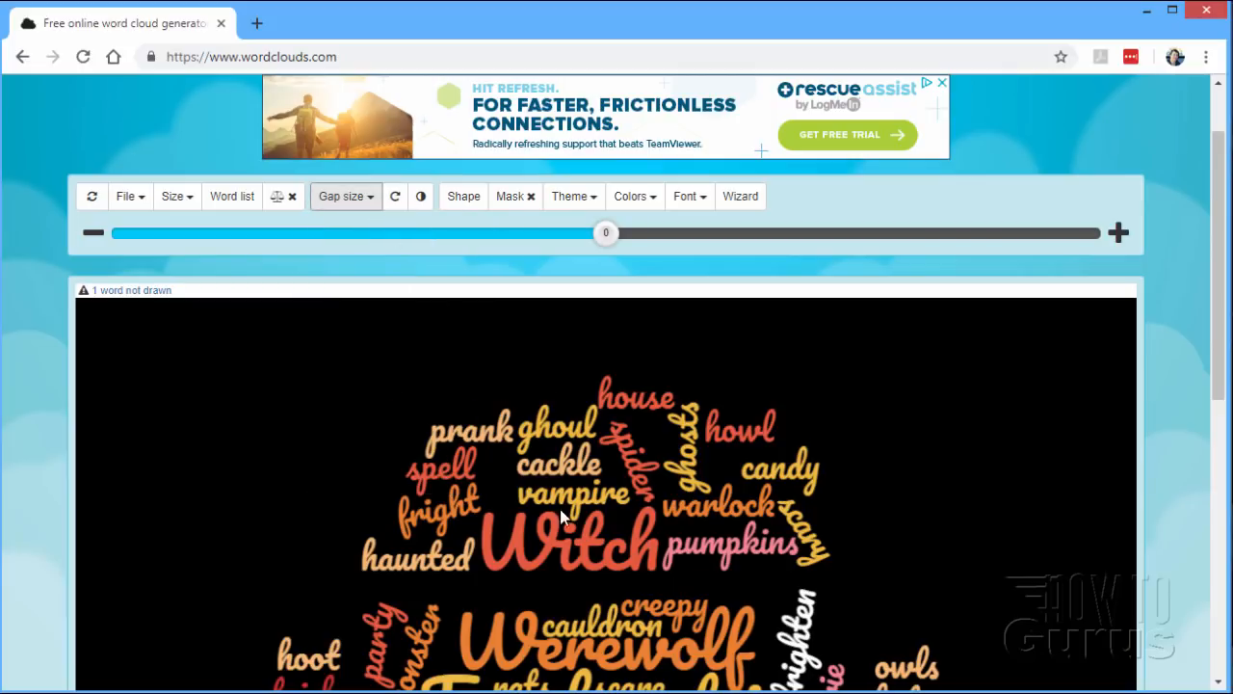
# Step: Set the direction of the cloud's words to "randomer" and close the direction options
pyautogui.click(394, 202)
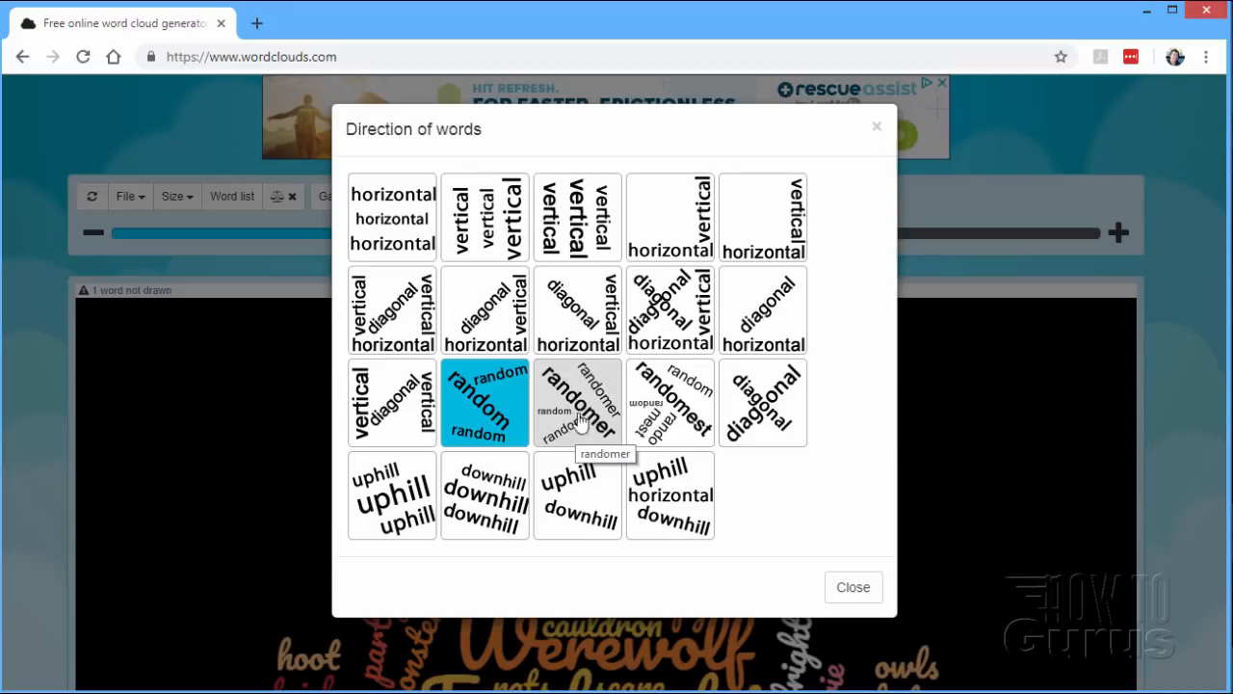
pyautogui.click(571, 412)
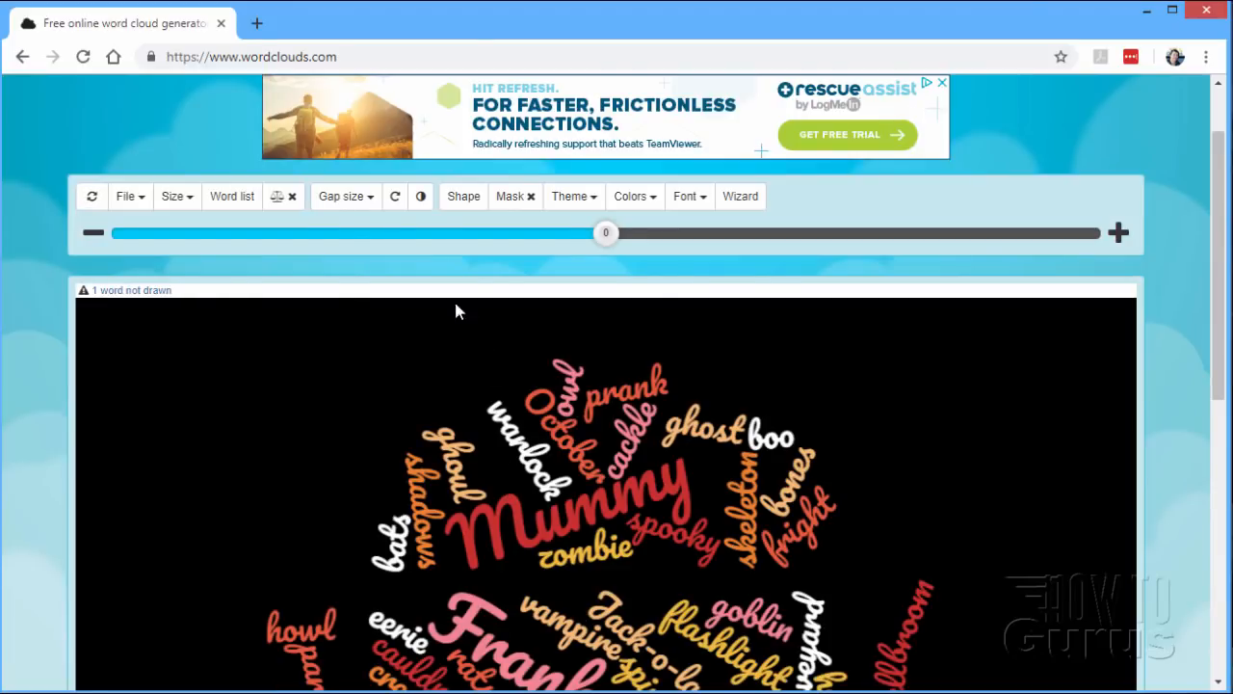
pyautogui.click(421, 196)
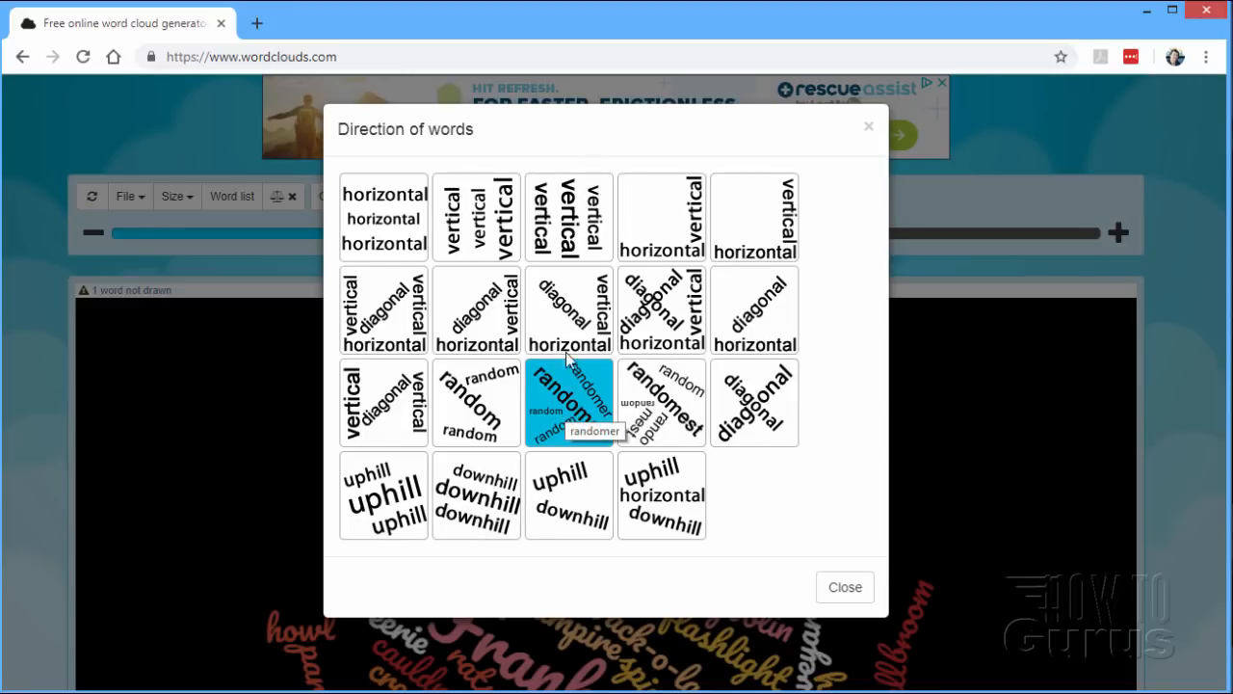
pyautogui.click(868, 127)
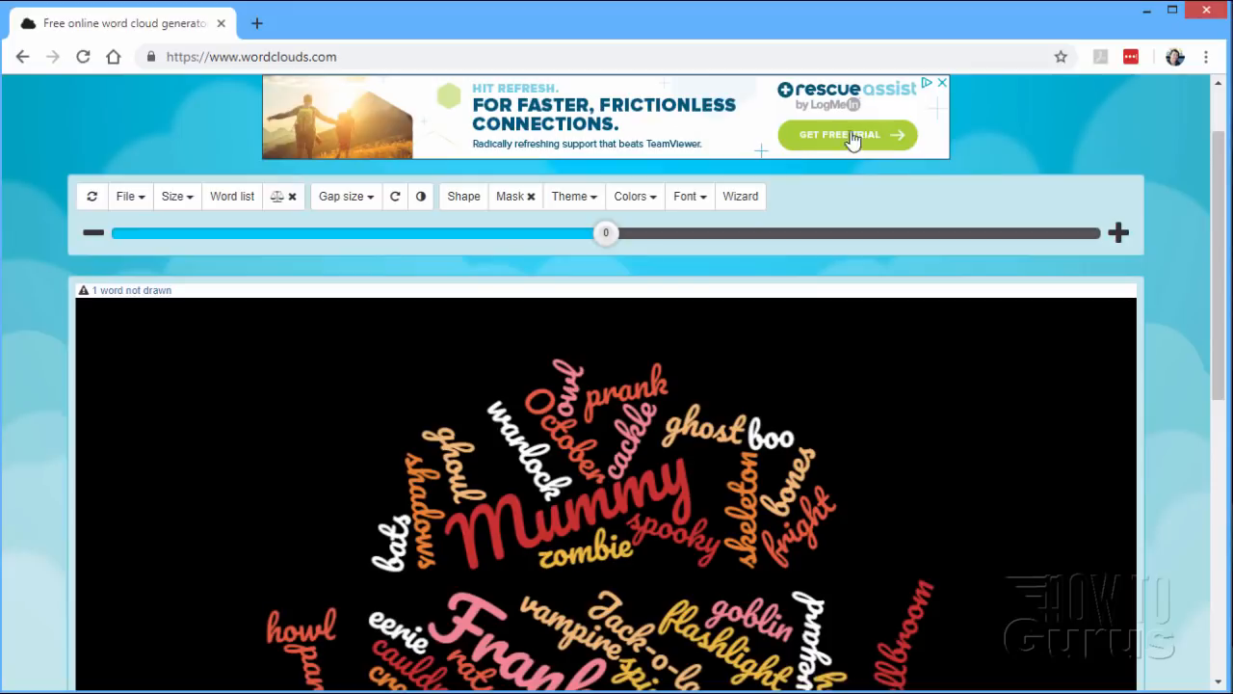
# Step: Try inverting the word cloud's shape and switch the inversion back off
pyautogui.click(421, 198)
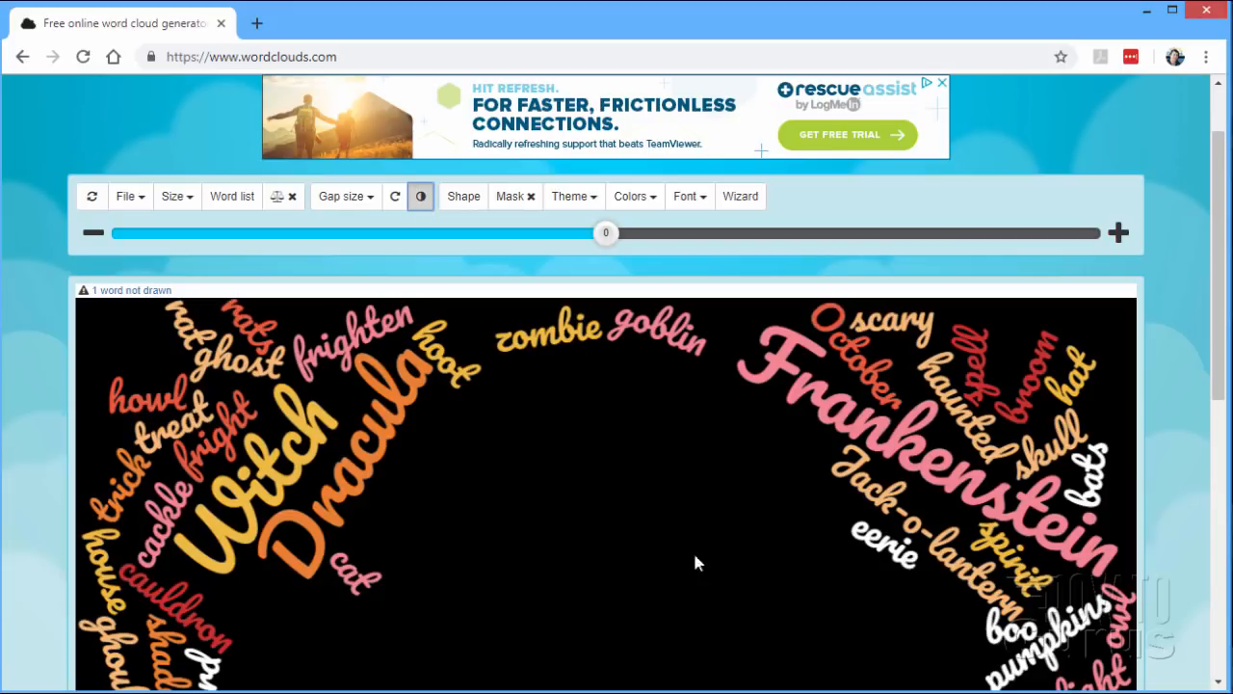
pyautogui.click(421, 197)
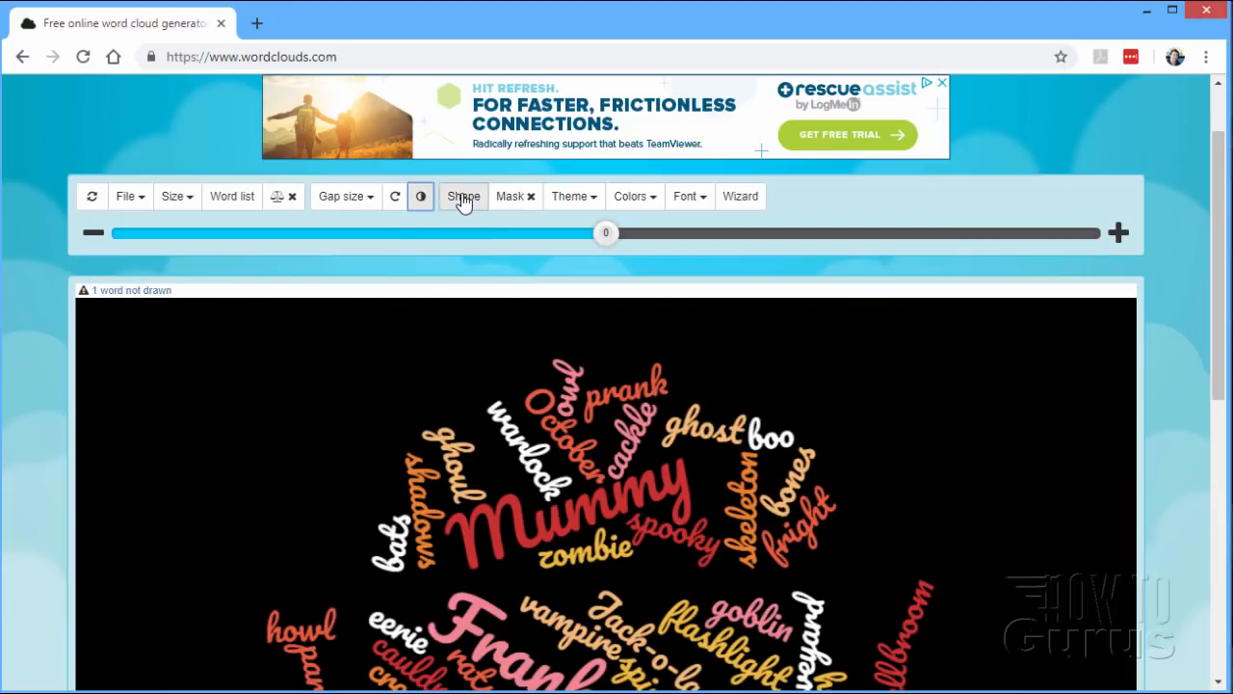
# Step: Change the word cloud's shape to the solid circle and check the whole cloud
pyautogui.click(463, 197)
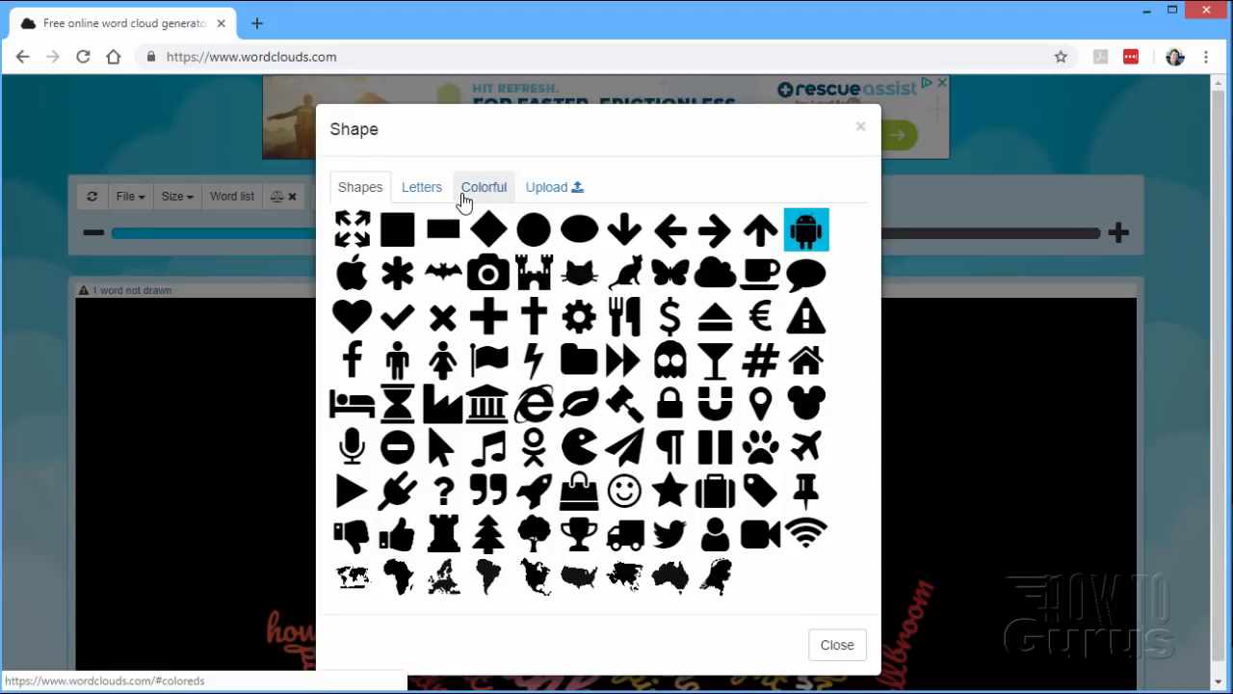
pyautogui.click(535, 235)
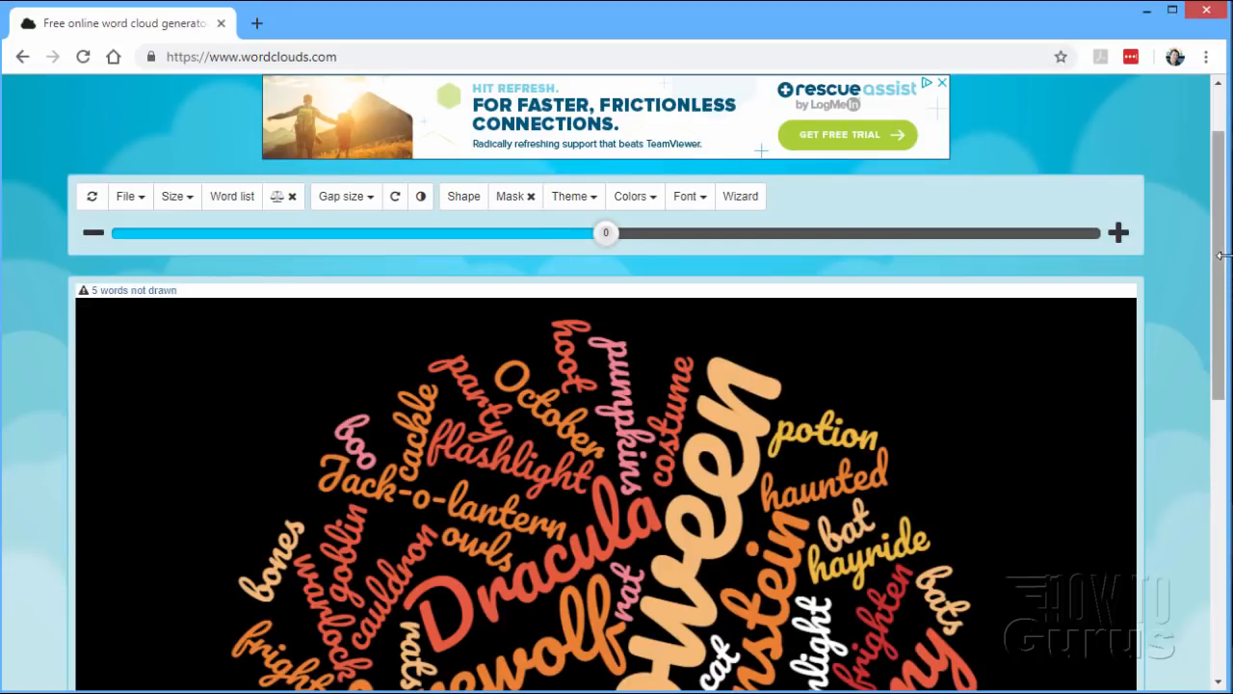
pyautogui.moveTo(1220, 251); pyautogui.dragTo(1220, 397)
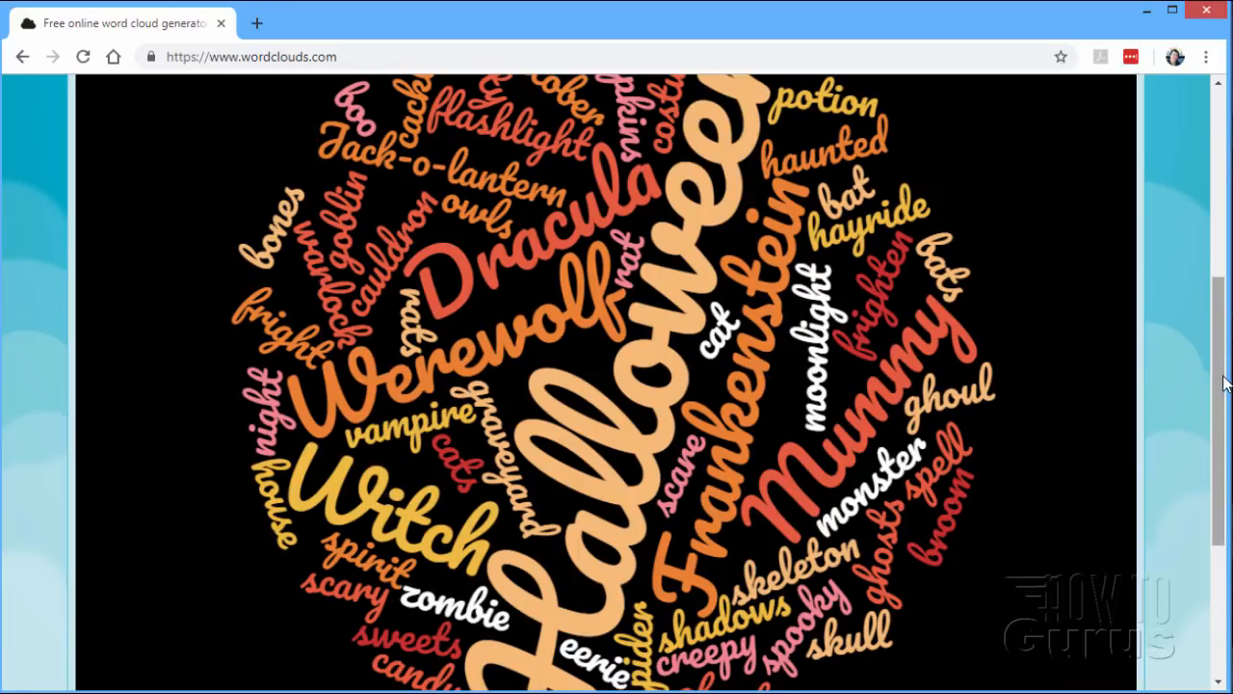
pyautogui.moveTo(1226, 383)
pyautogui.mouseDown()
pyautogui.moveTo(1225, 429)
pyautogui.moveTo(1231, 197)
pyautogui.mouseUp()
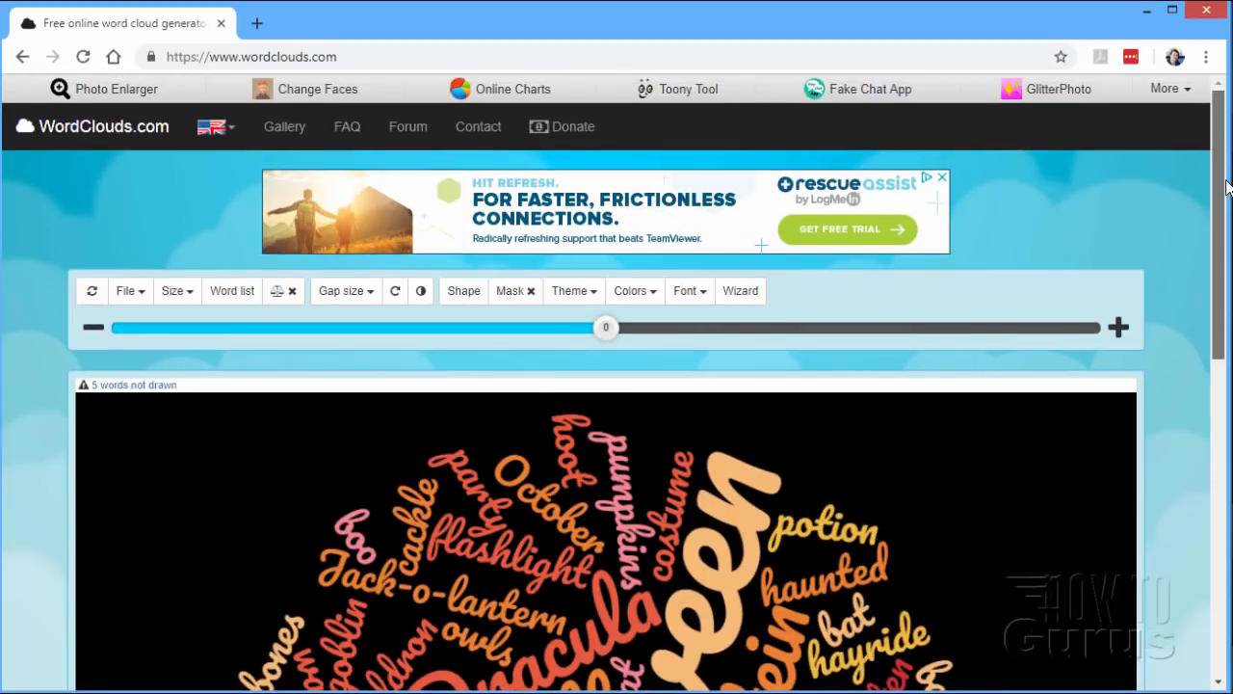
# Step: Set the weight of Halloween to 3 in the word list, apply the change and close the list
pyautogui.click(225, 293)
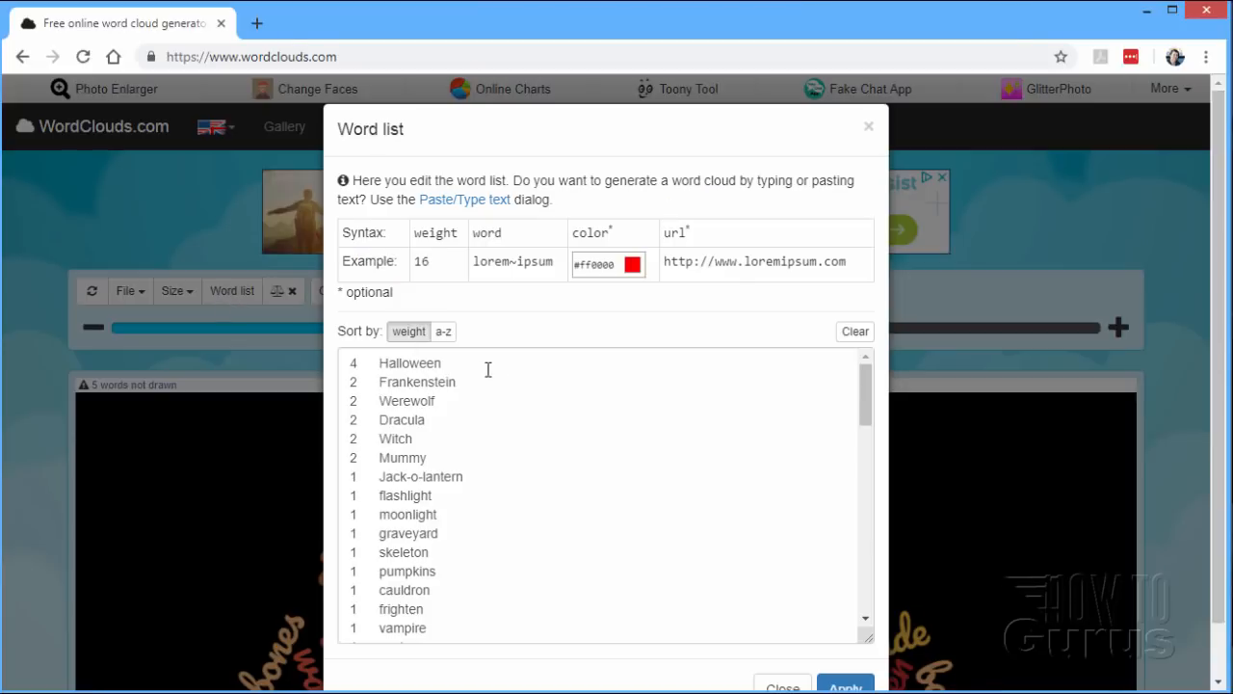
pyautogui.moveTo(359, 362); pyautogui.dragTo(349, 361)
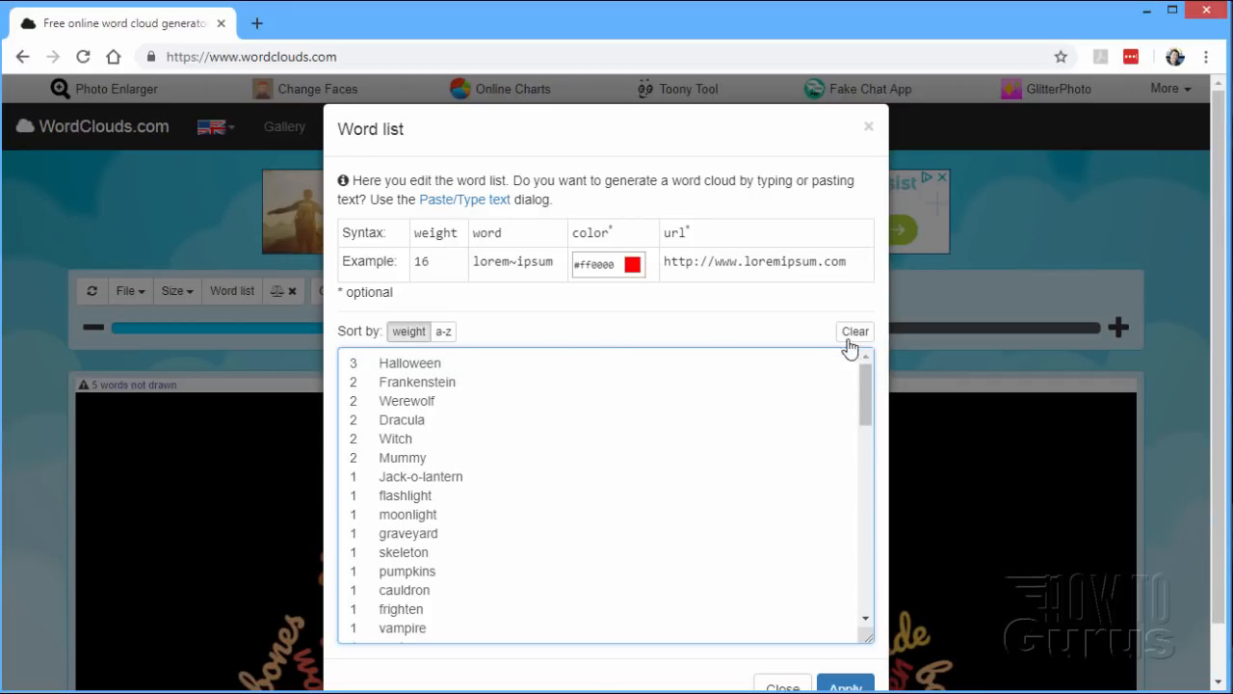
pyautogui.scroll(-1, 859, 544)
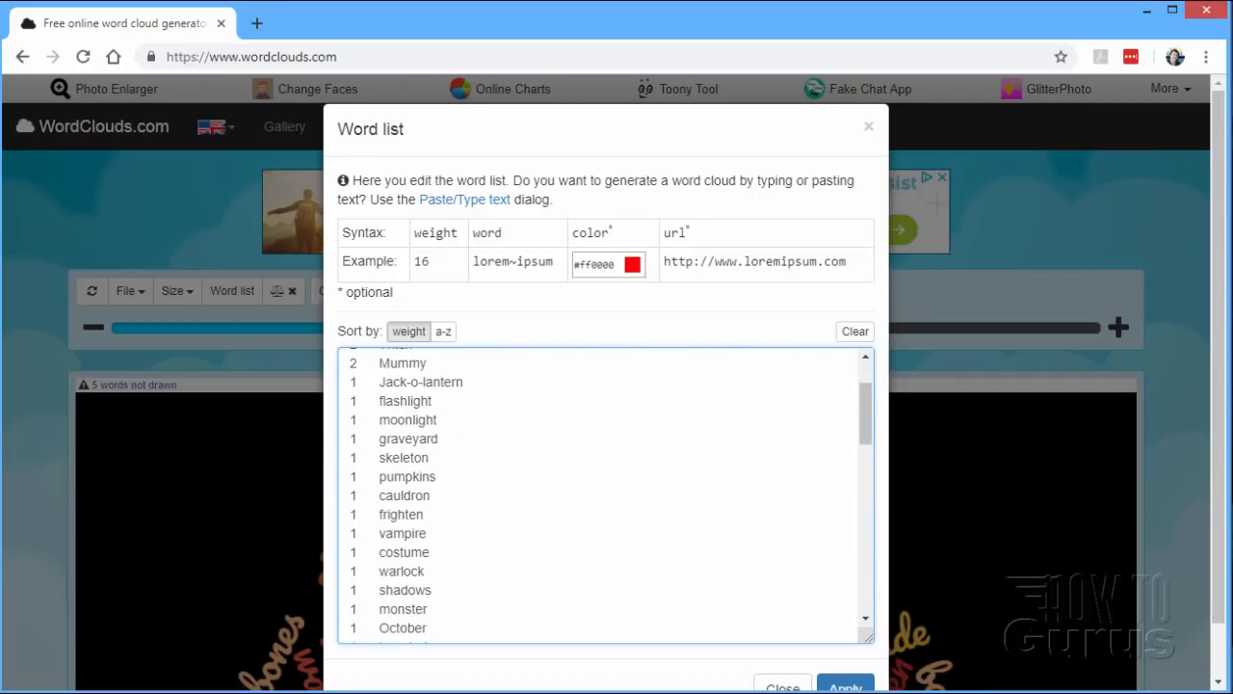
pyautogui.click(844, 684)
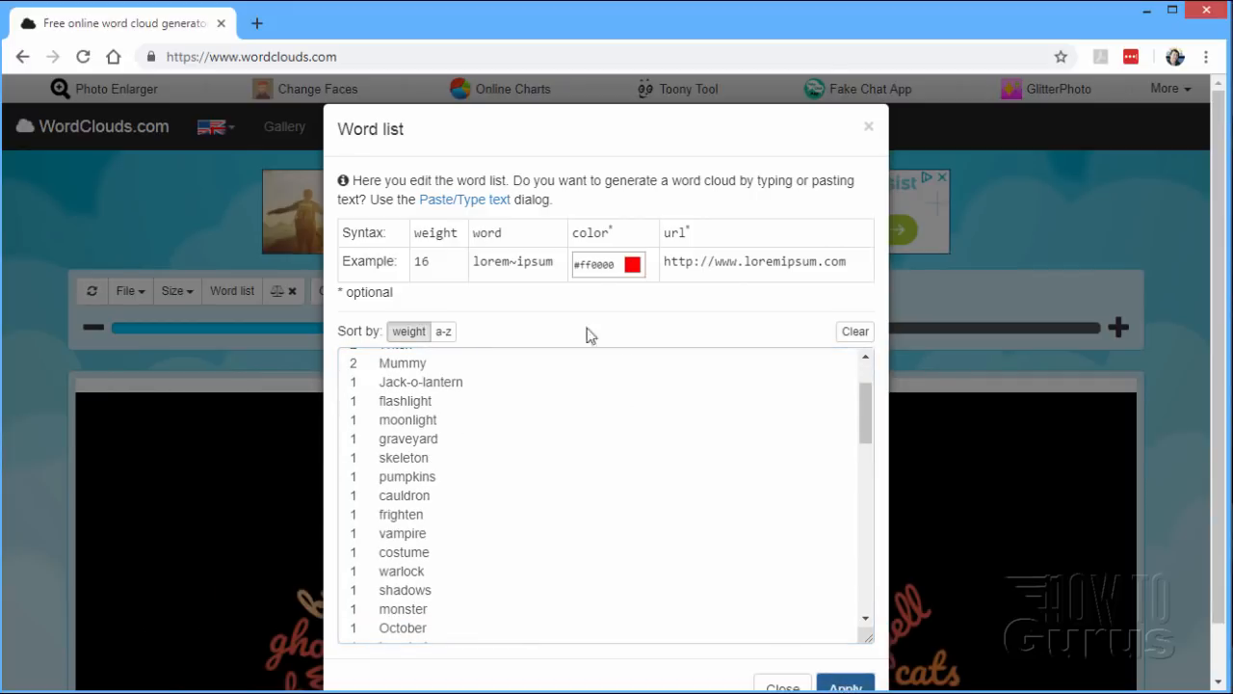
pyautogui.click(868, 128)
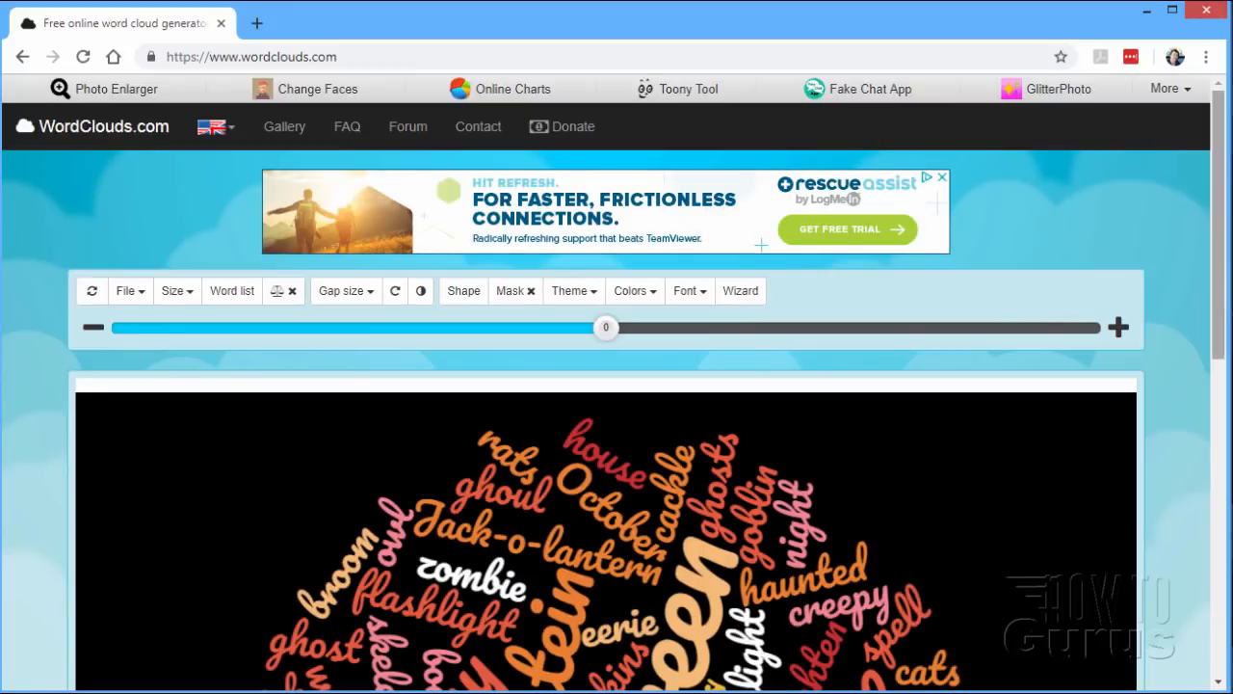
# Step: Try showing the circle mask behind the words and turn the mask off again
pyautogui.scroll(-5, 1218, 256)
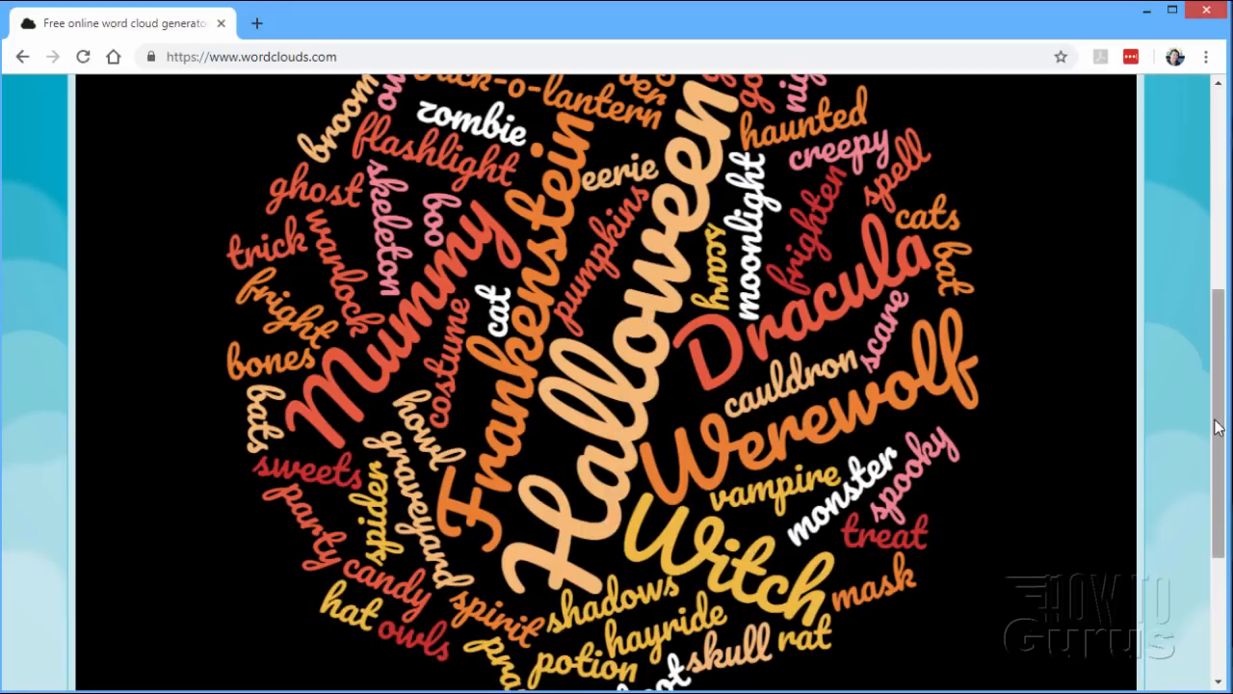
pyautogui.scroll(1, 1185, 423)
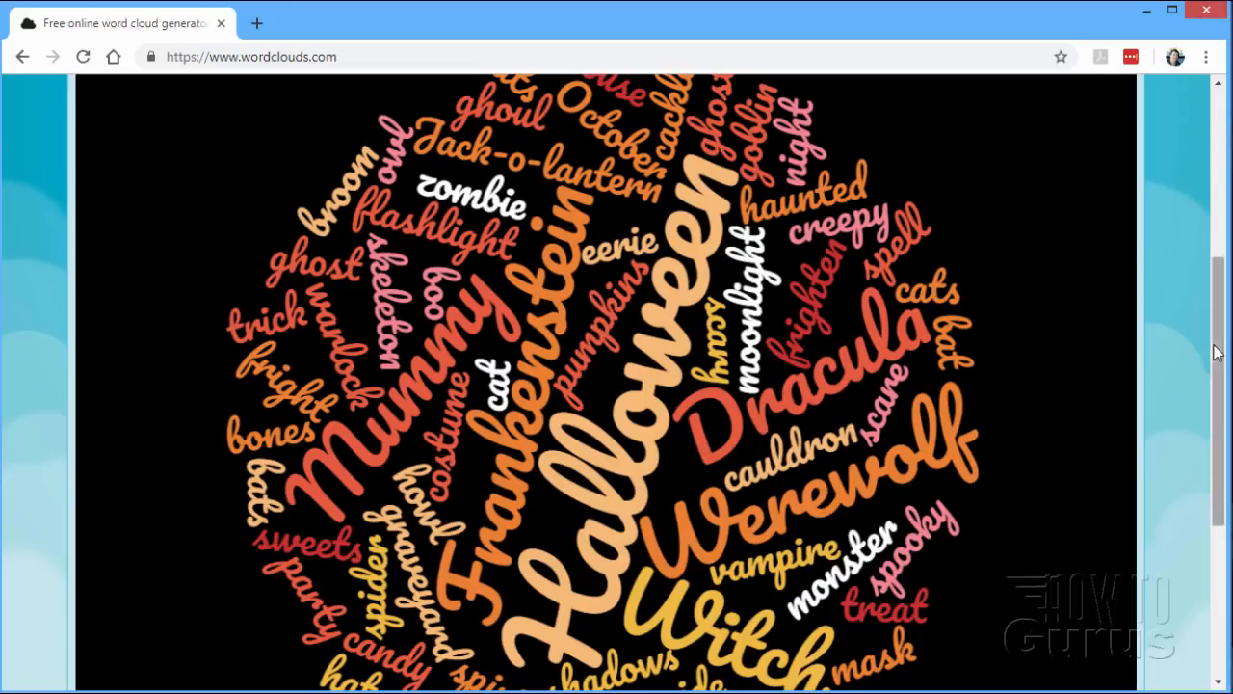
pyautogui.moveTo(1219, 355); pyautogui.dragTo(1219, 145)
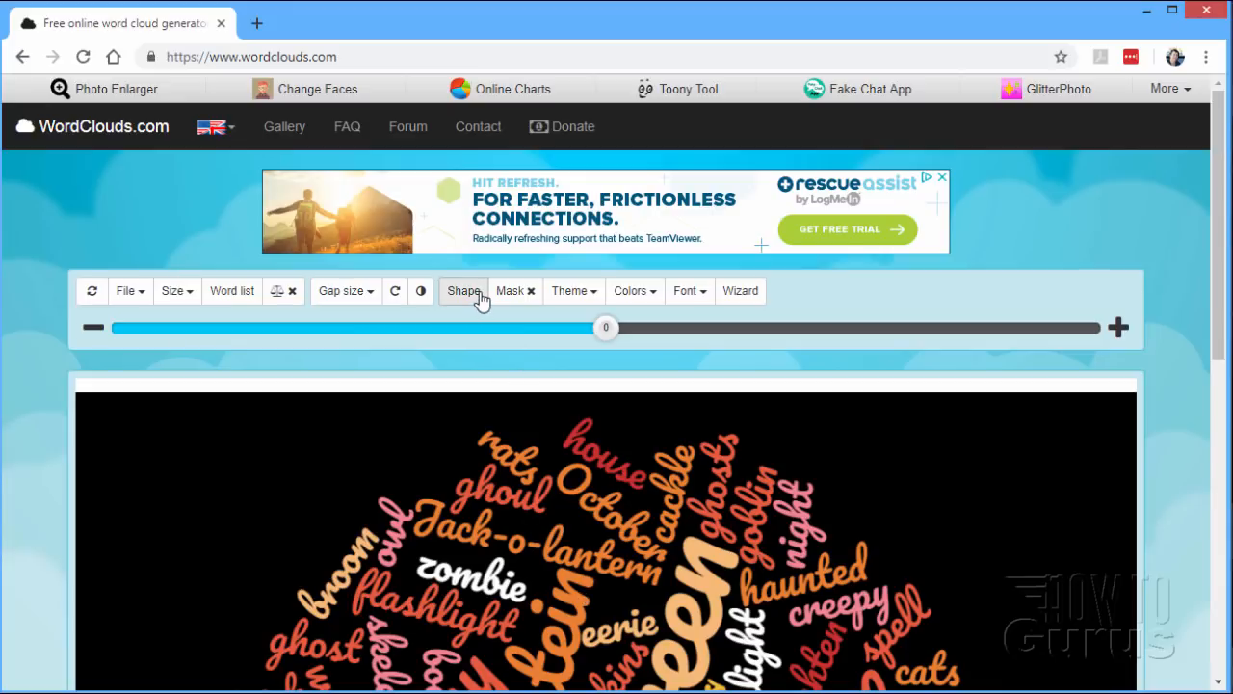
pyautogui.click(524, 301)
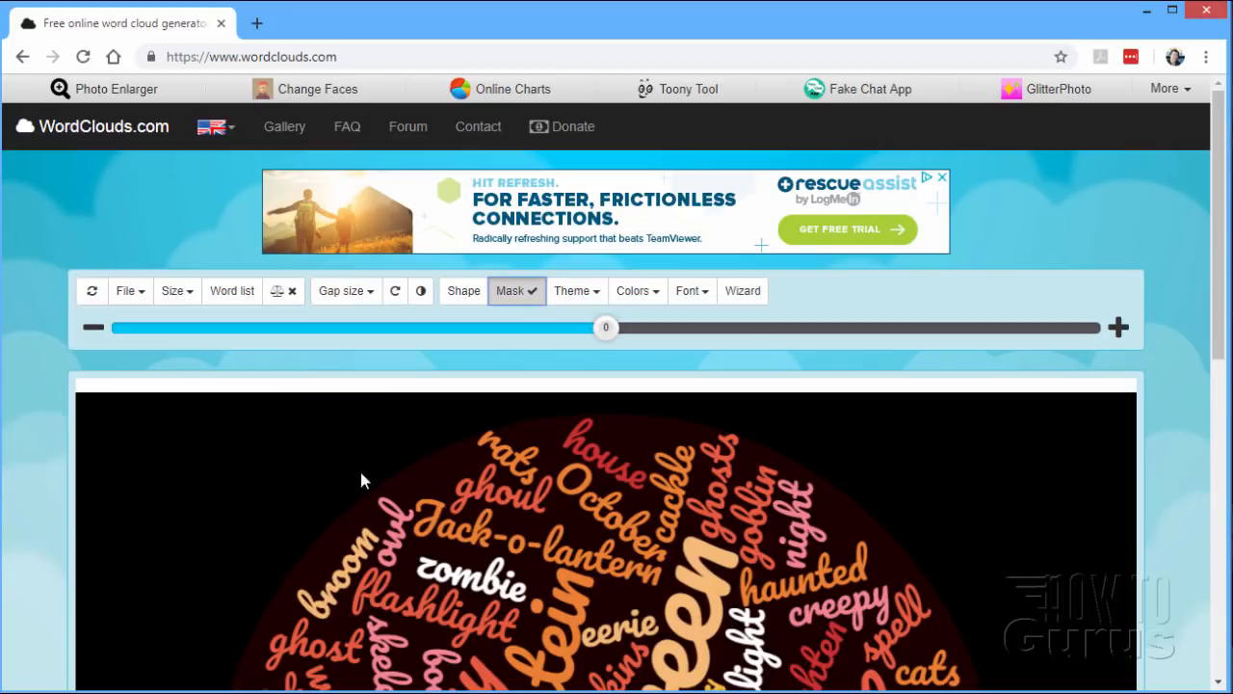
pyautogui.click(523, 293)
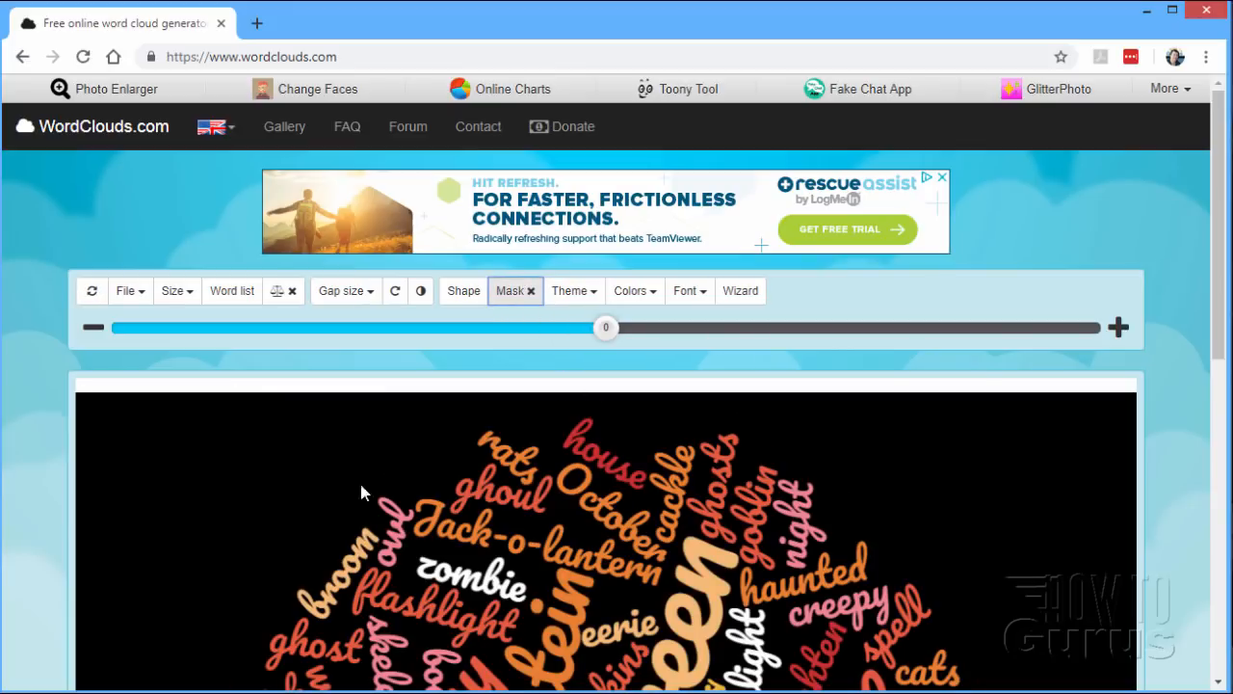
# Step: Apply the theme with single dark gray words on white, and change its cloud color to black
pyautogui.click(588, 293)
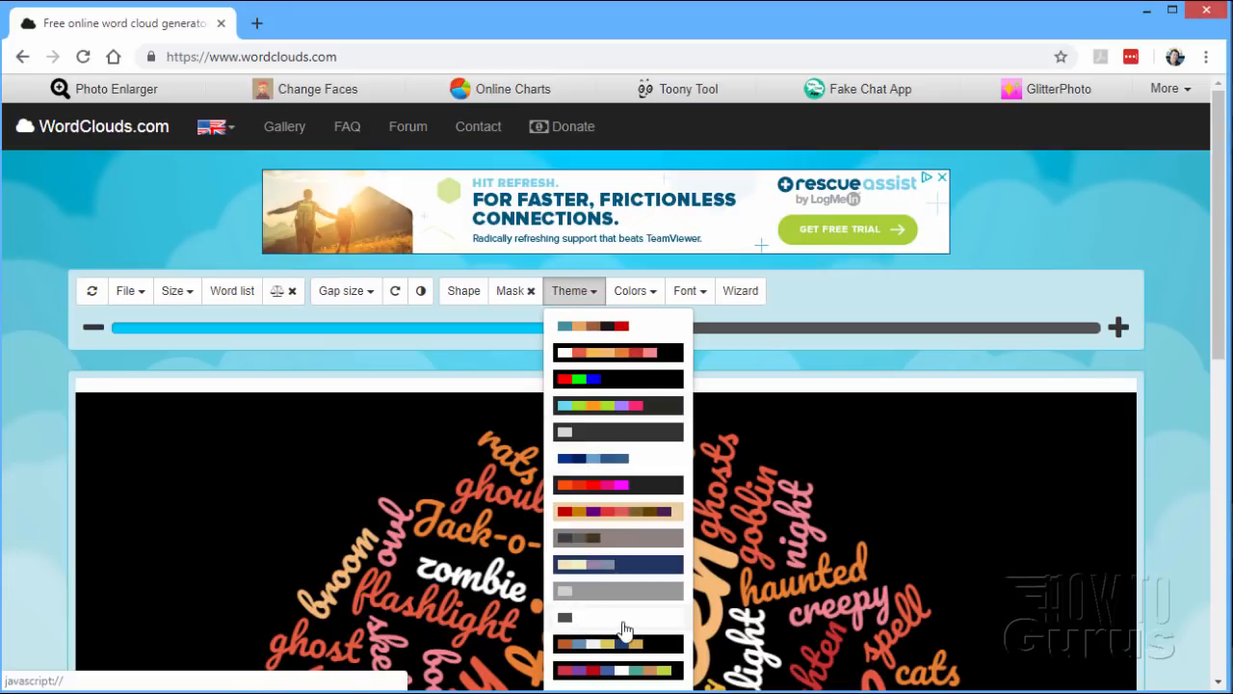
pyautogui.click(573, 622)
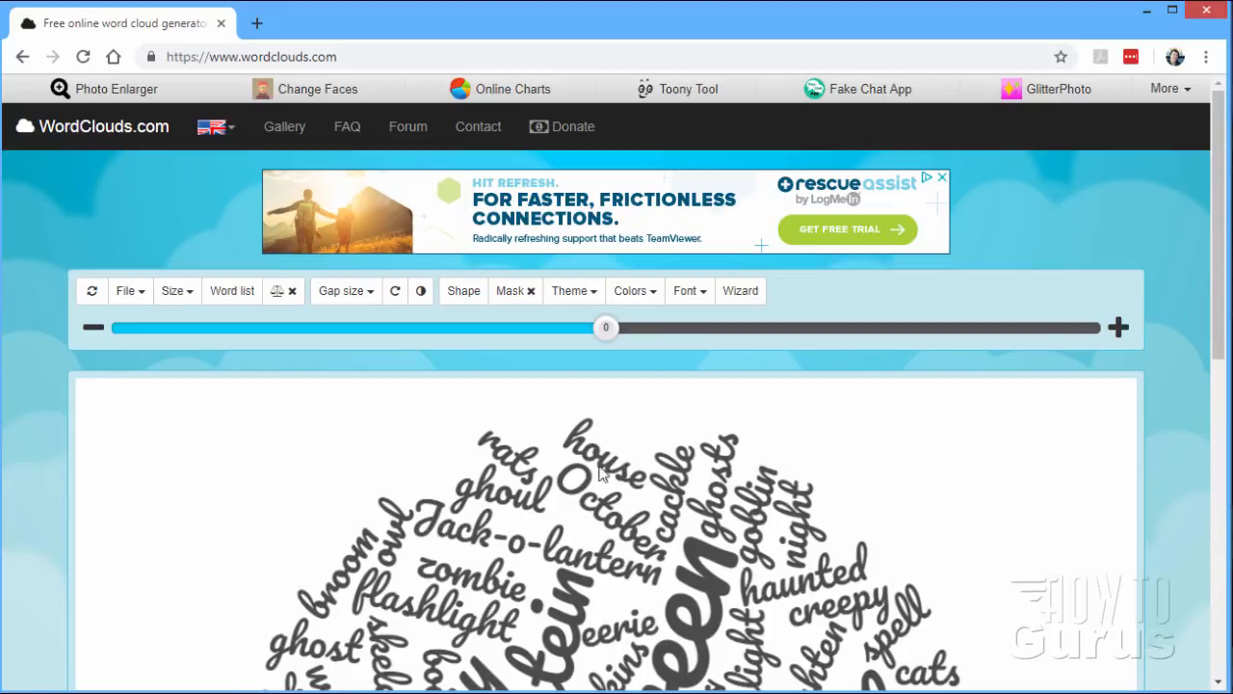
pyautogui.click(652, 294)
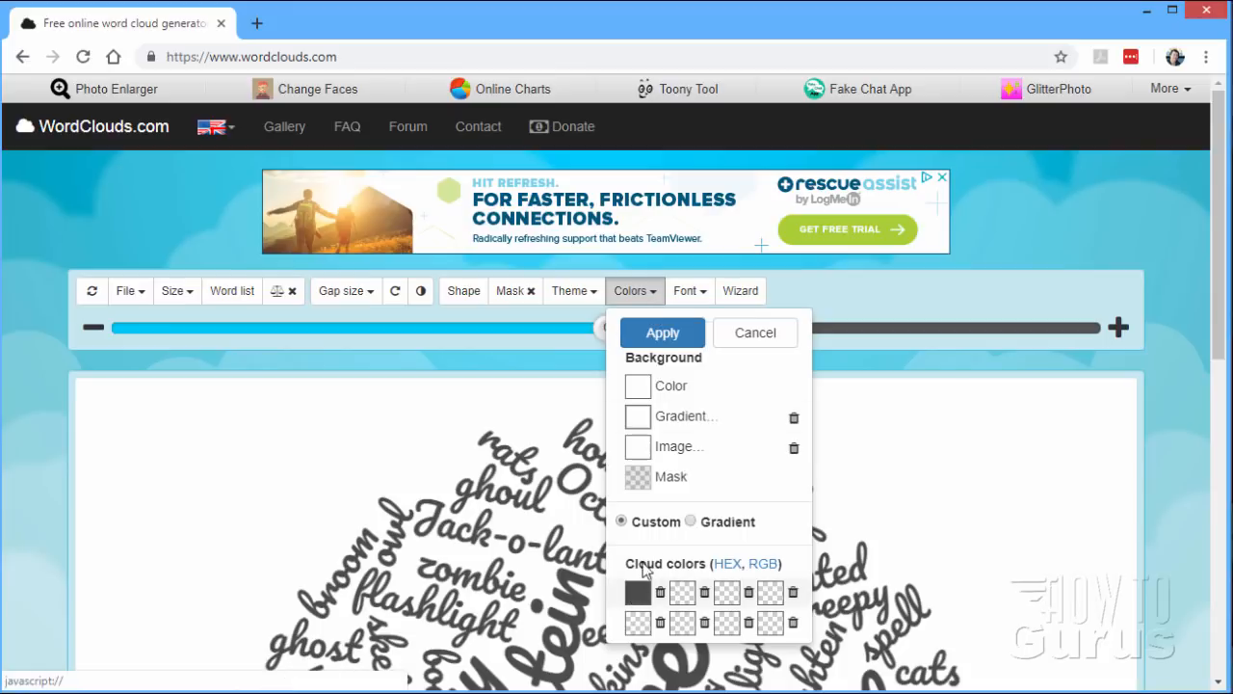
pyautogui.click(638, 594)
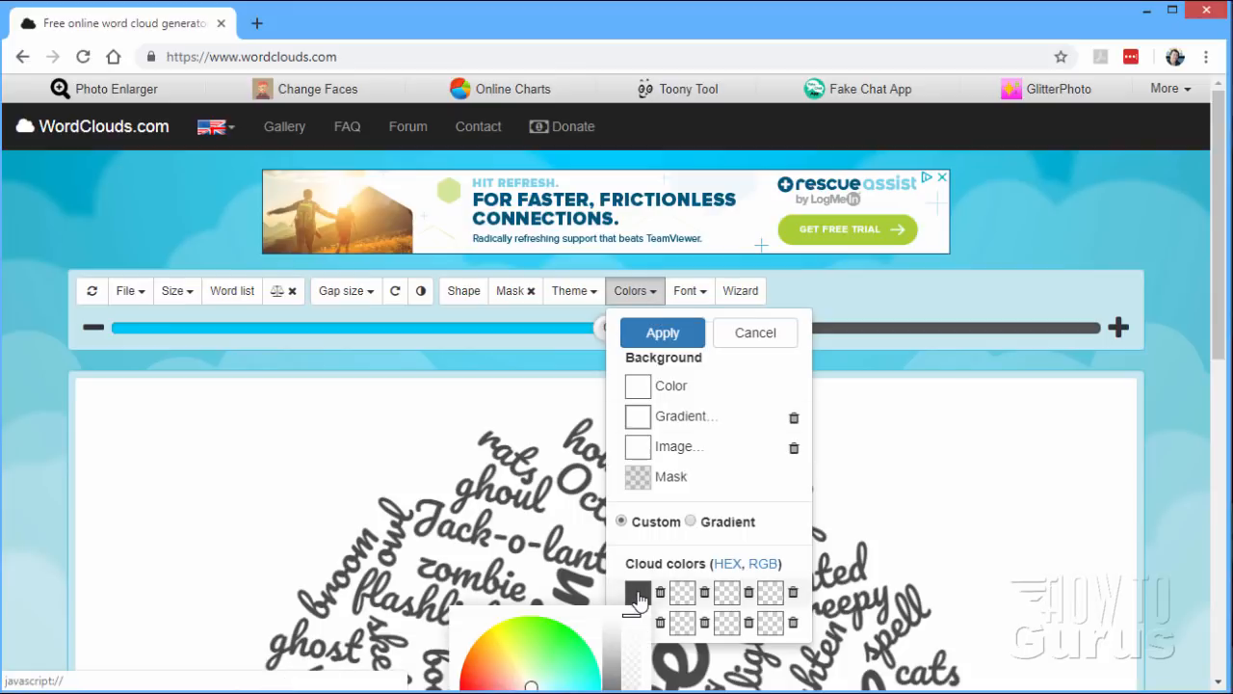
pyautogui.scroll(-1, 928, 402)
pyautogui.scroll(-2, 931, 400)
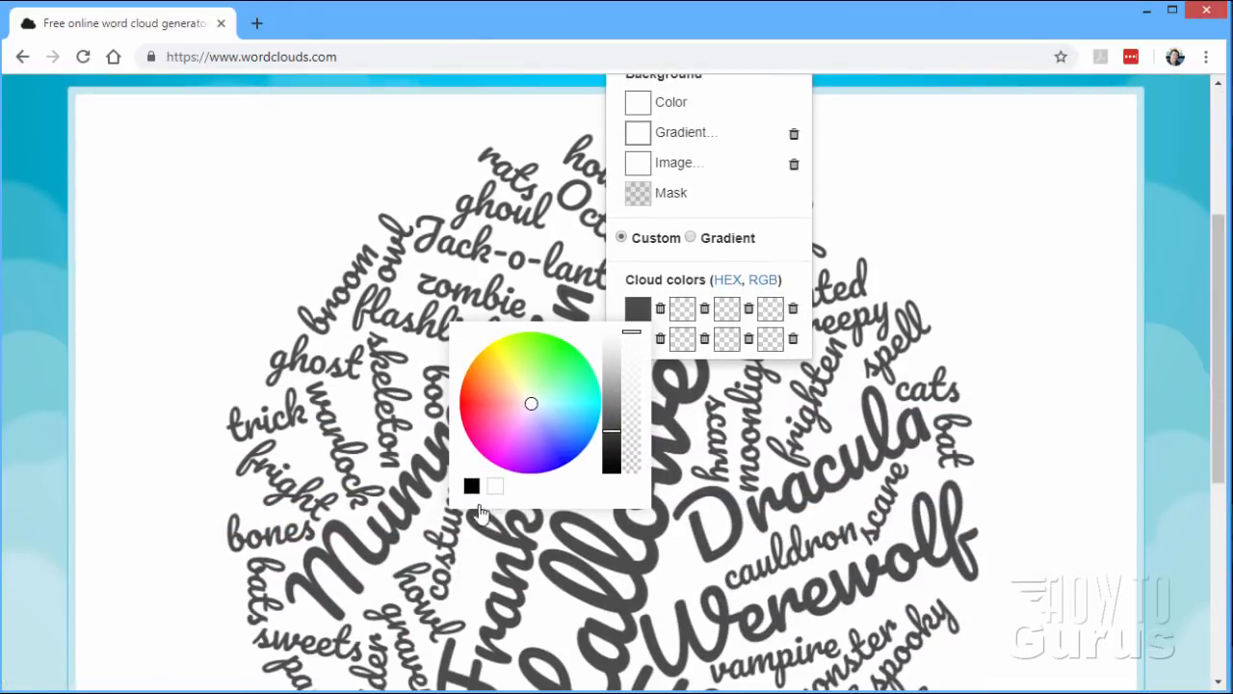
pyautogui.click(471, 489)
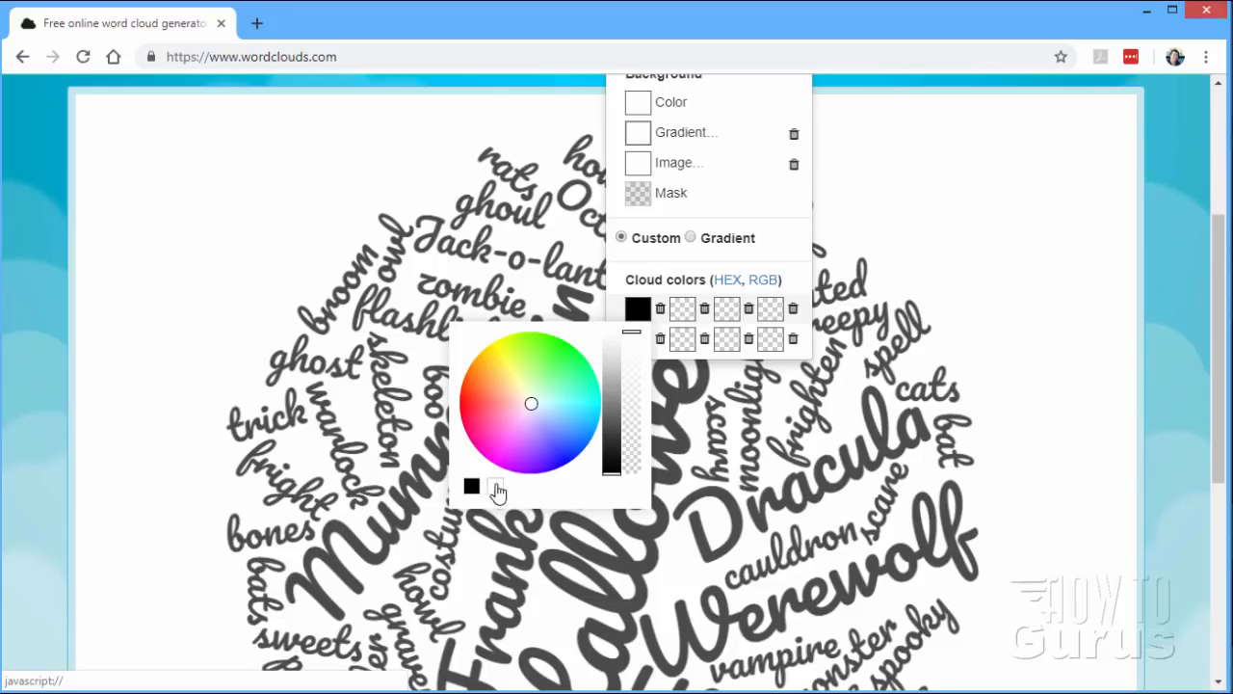
pyautogui.scroll(2, 761, 289)
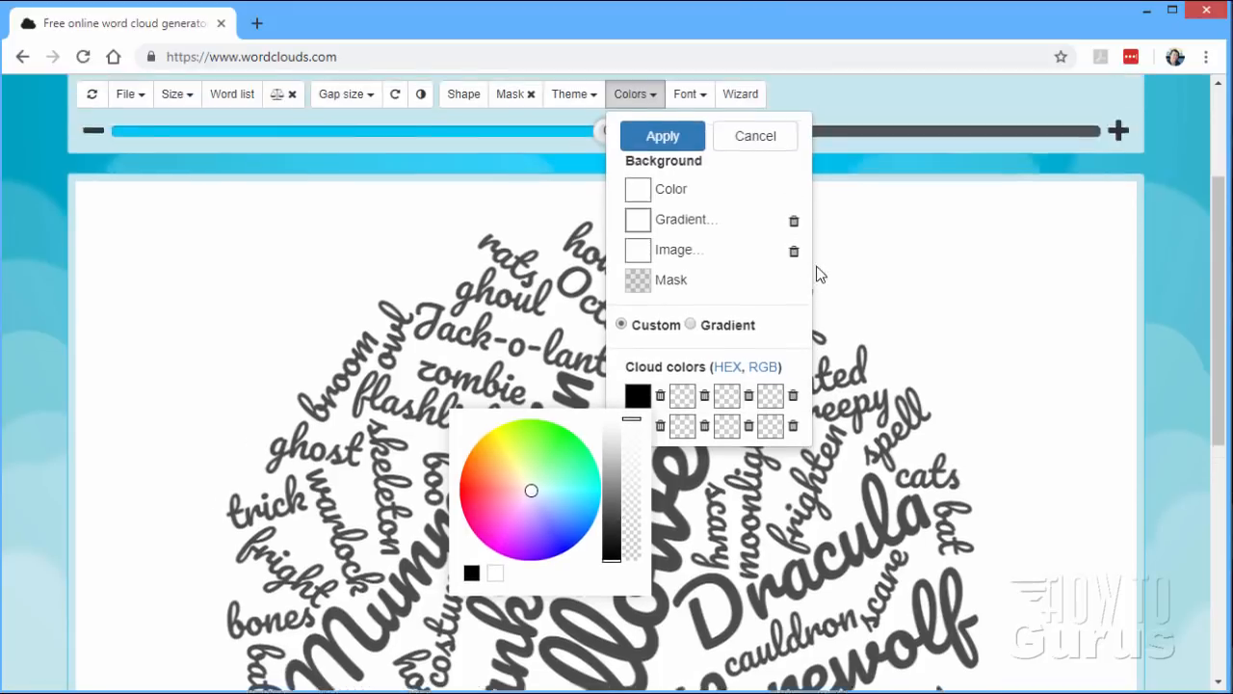
pyautogui.click(675, 243)
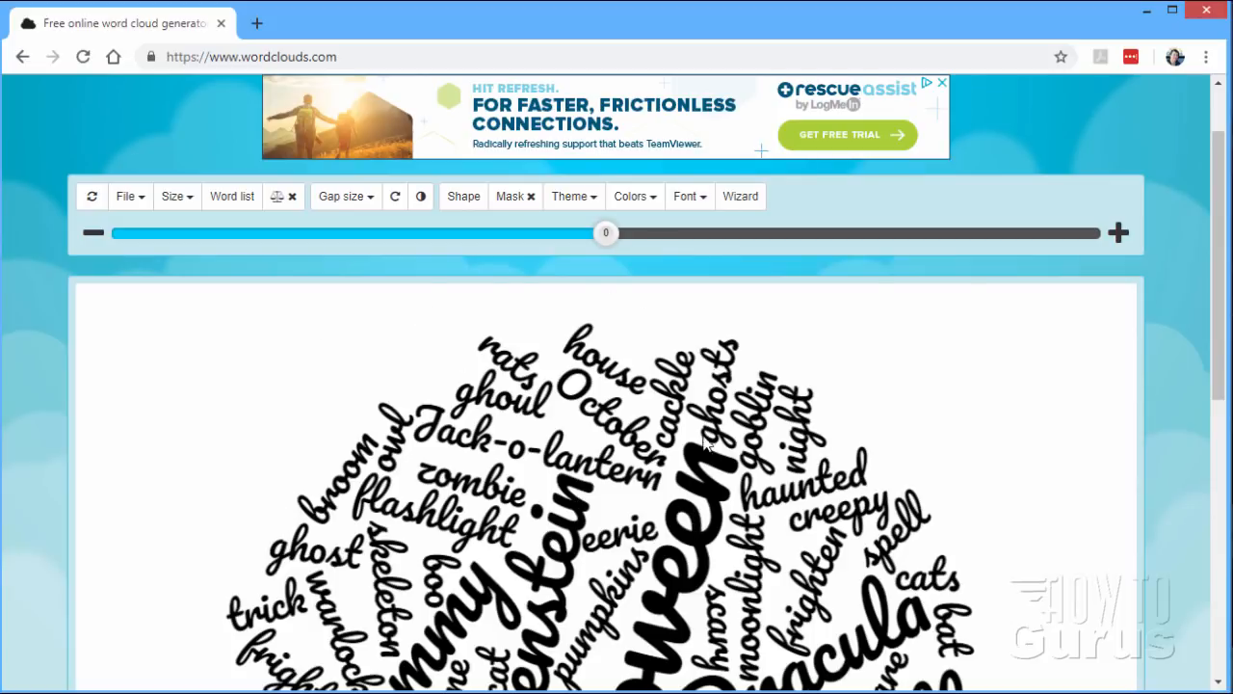
# Step: Look through the available cloud fonts, down to the Google font option, and close the list
pyautogui.scroll(-1, 744, 412)
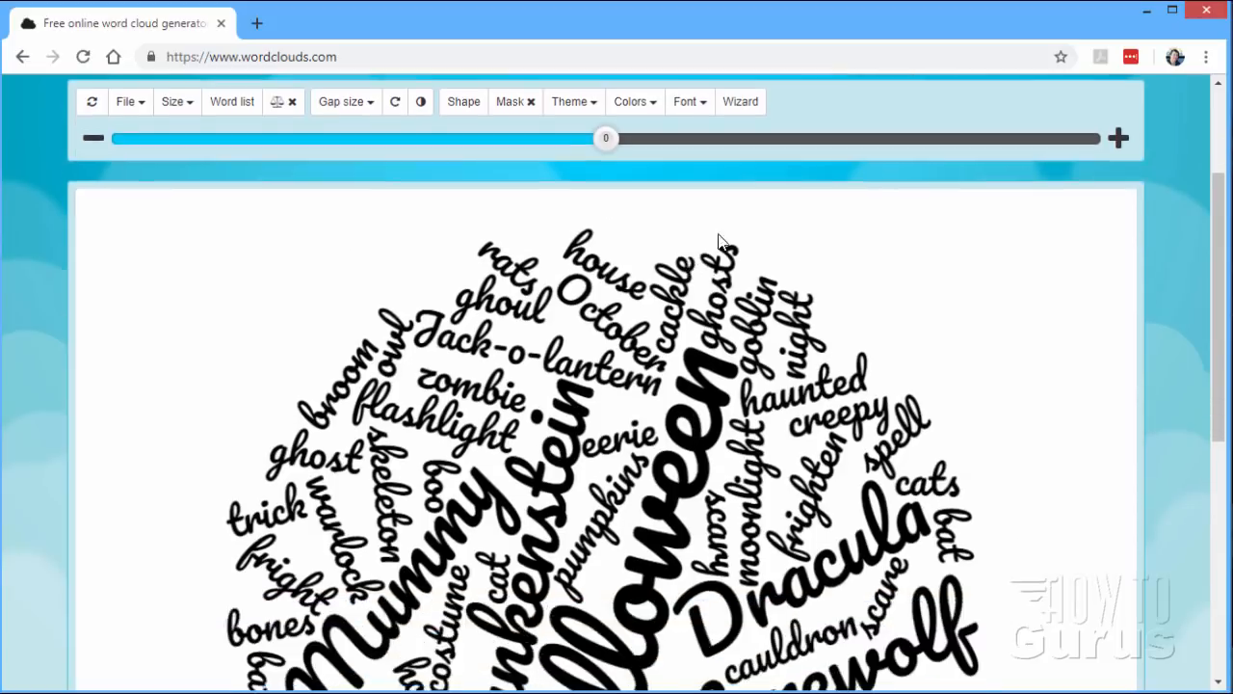
pyautogui.click(692, 102)
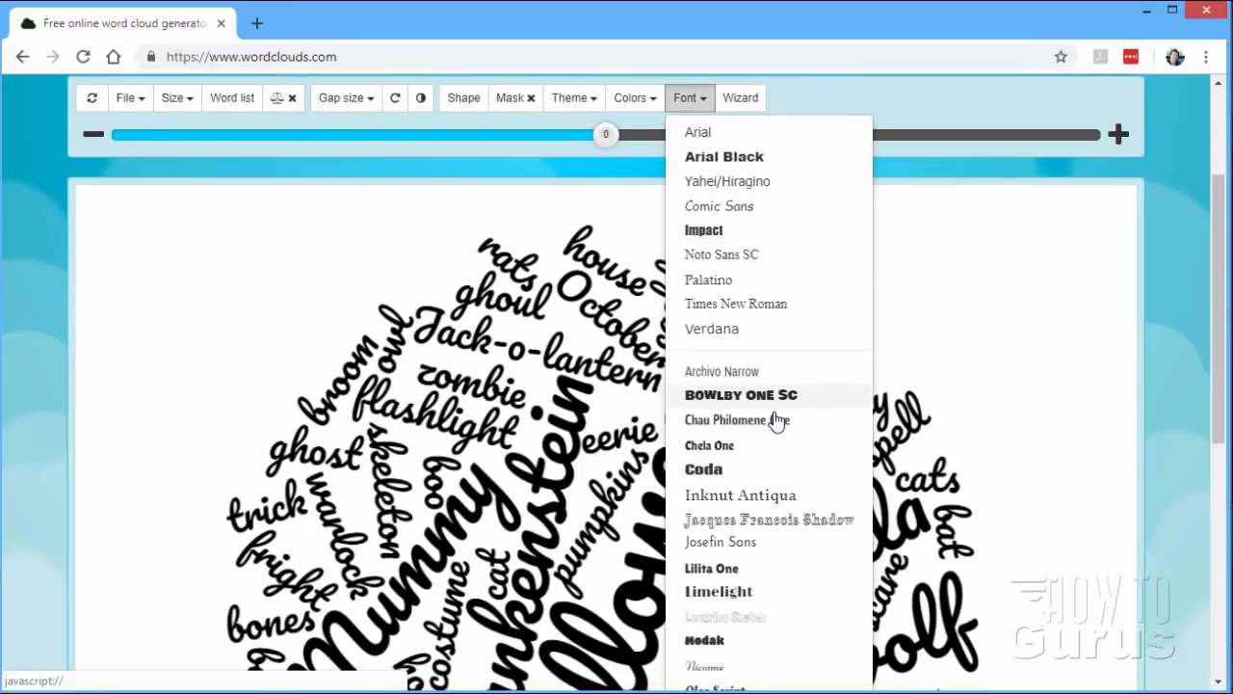
pyautogui.scroll(-1, 780, 418)
pyautogui.scroll(-3, 780, 360)
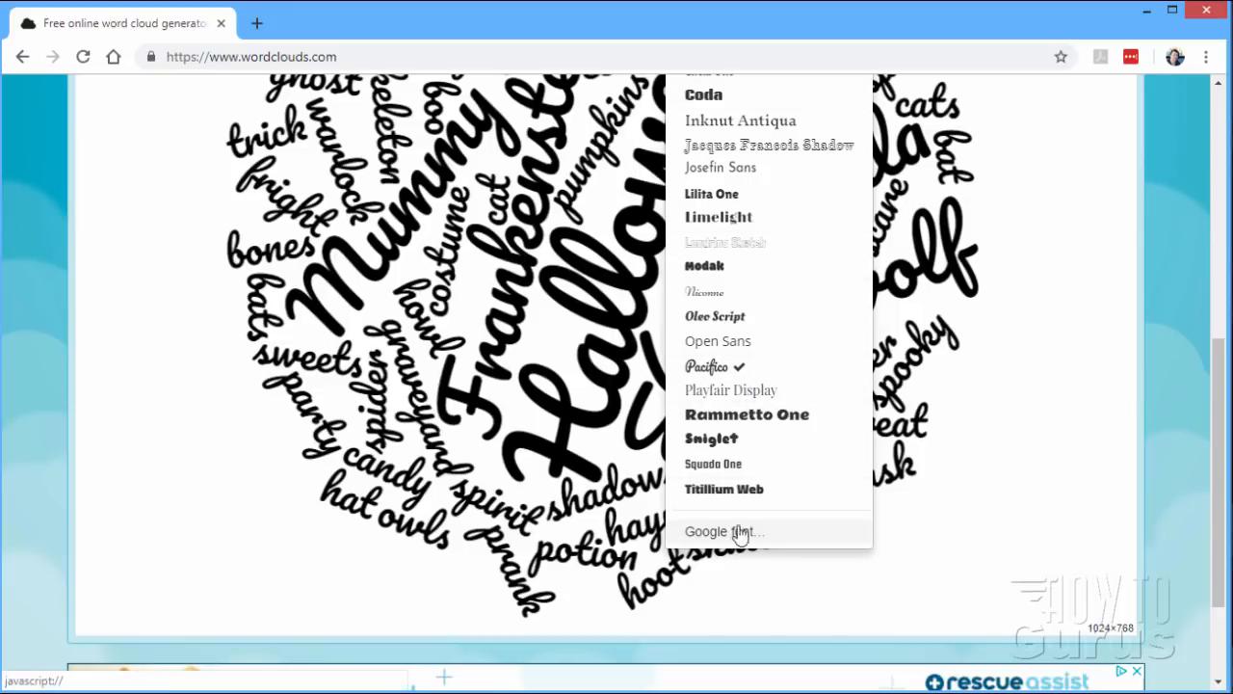
pyautogui.scroll(2, 760, 400)
pyautogui.scroll(5, 760, 401)
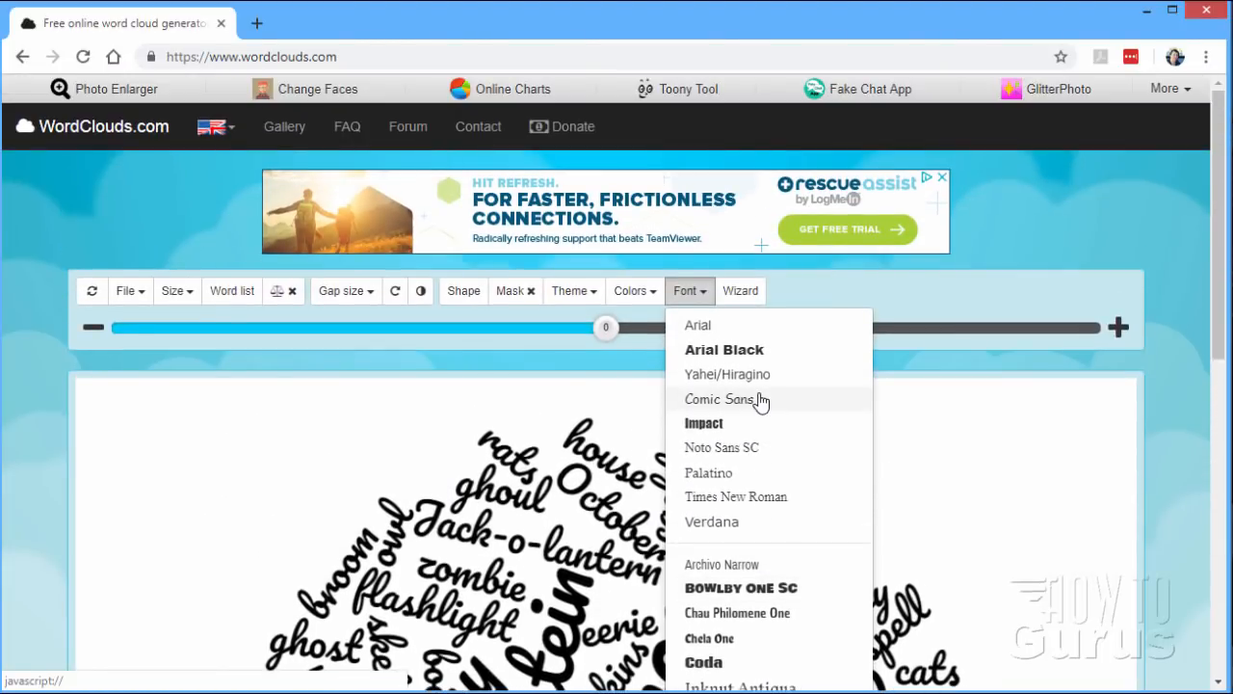
pyautogui.scroll(-5, 760, 400)
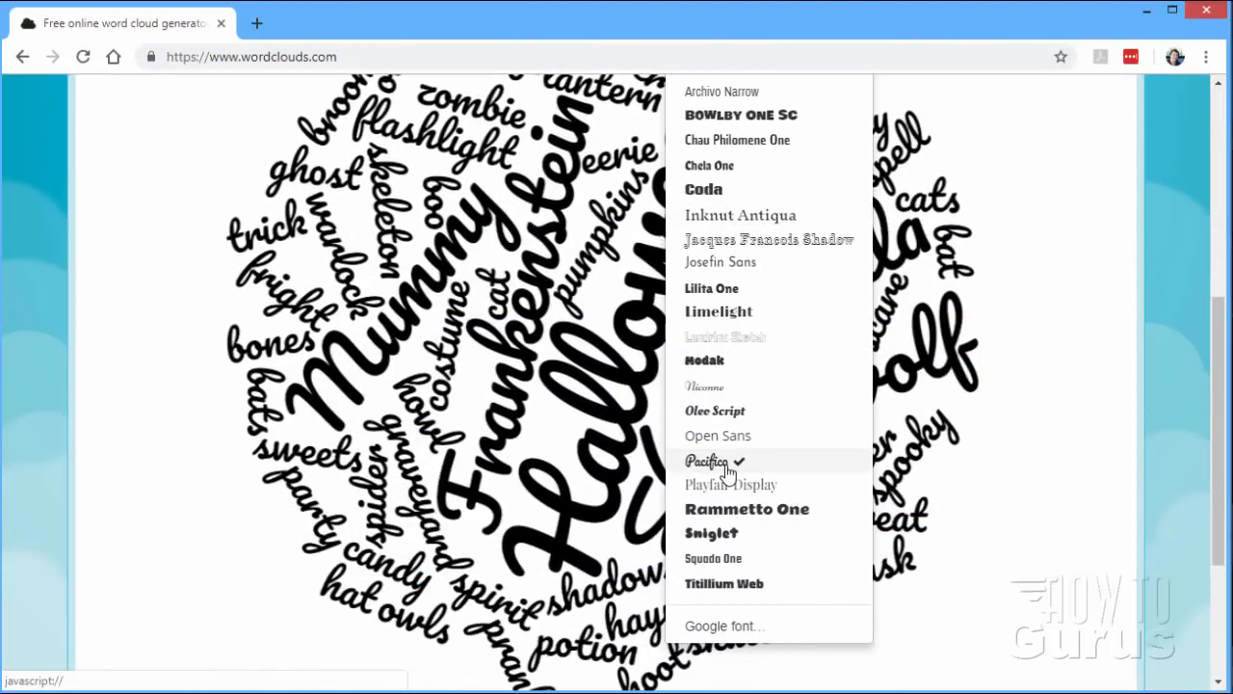
pyautogui.scroll(5, 712, 470)
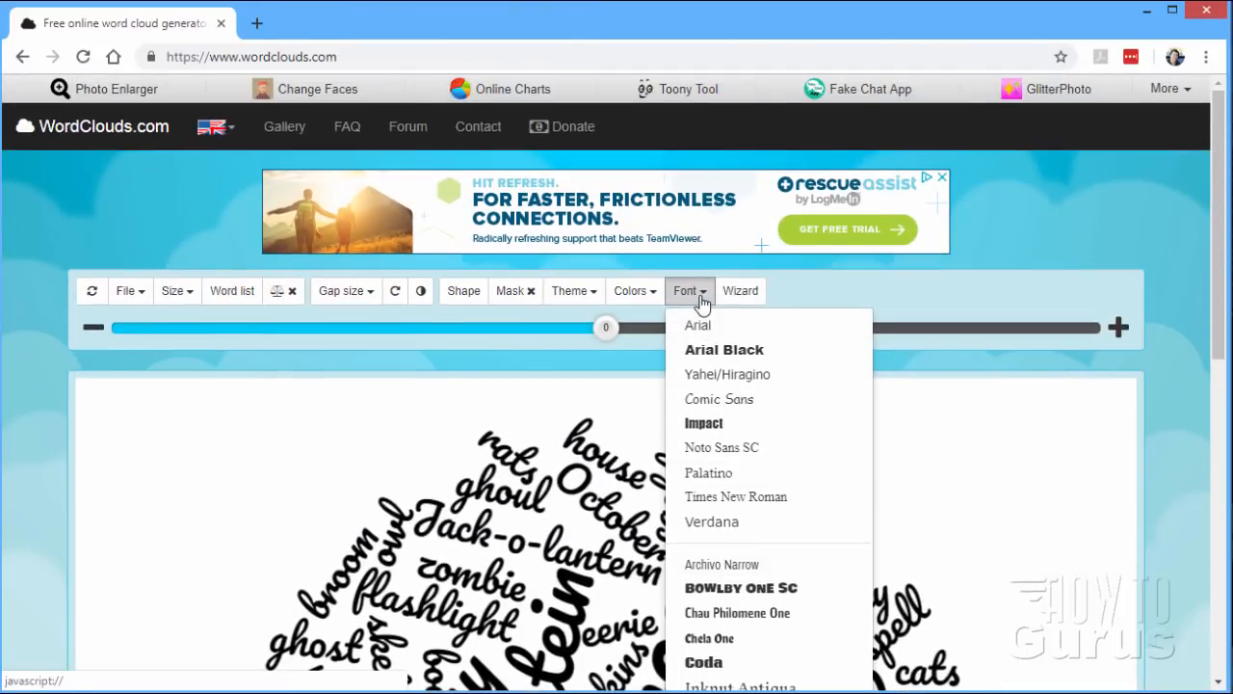
pyautogui.click(700, 302)
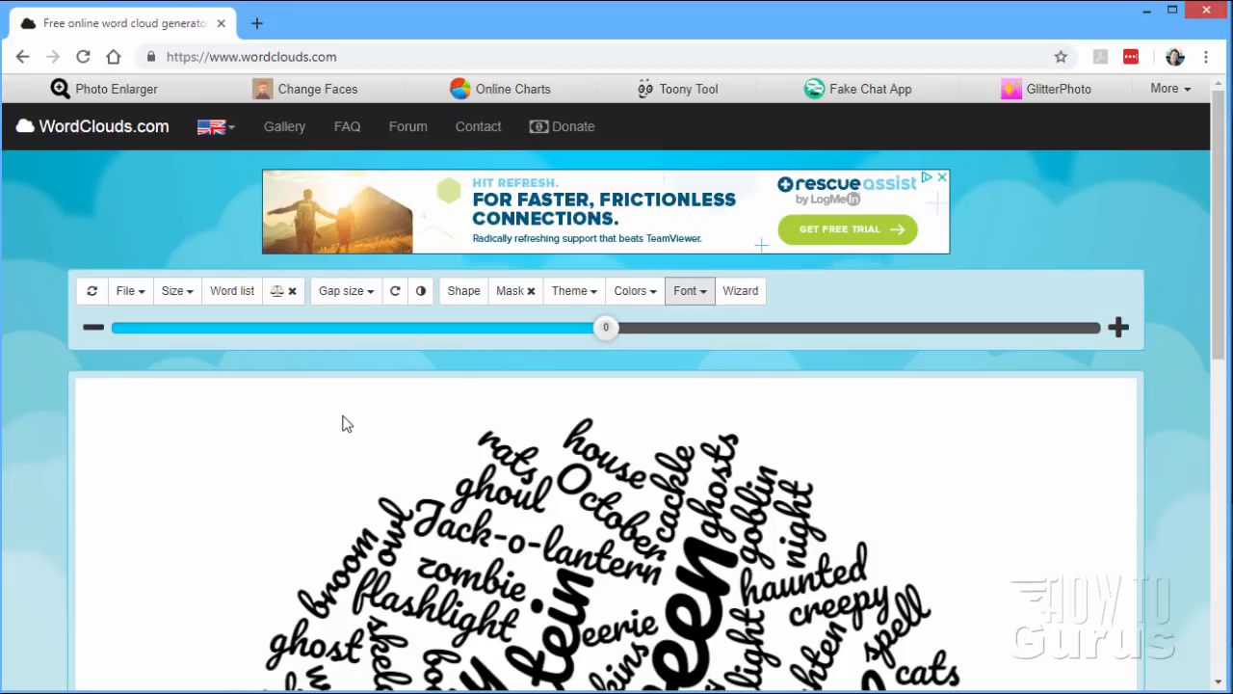
# Step: Save the word cloud as a JPG named halloween moon wordcloud in the Halloween folder
pyautogui.click(144, 296)
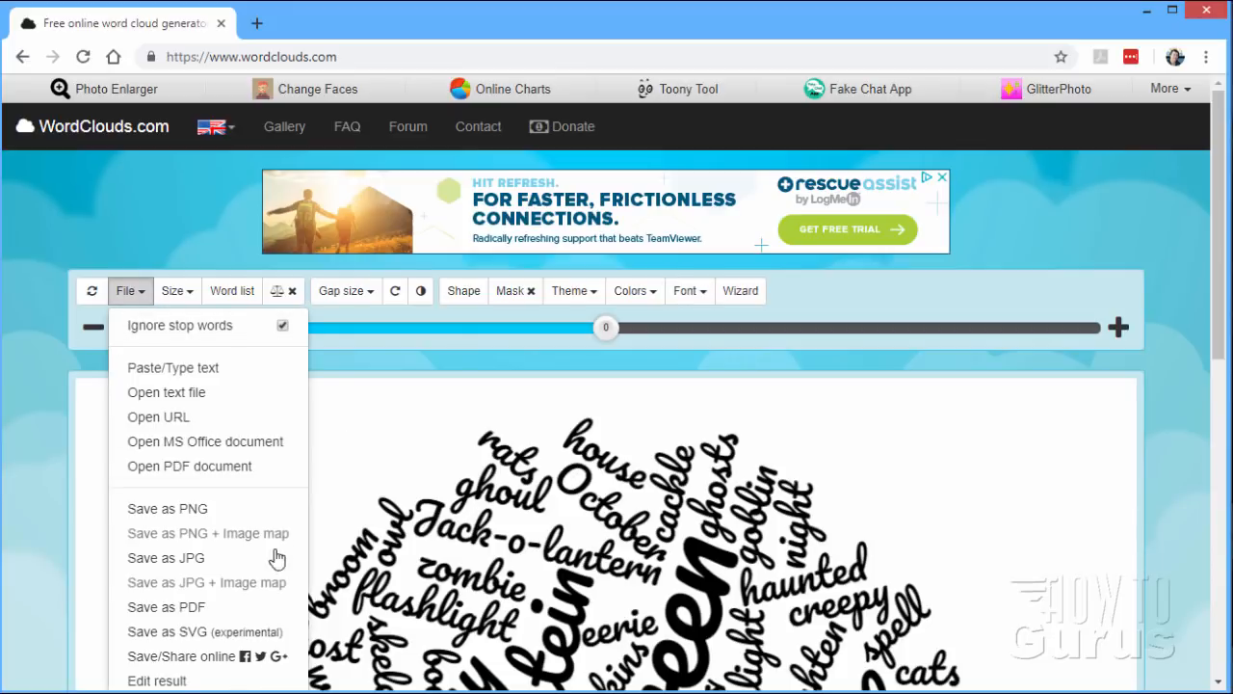
pyautogui.click(152, 567)
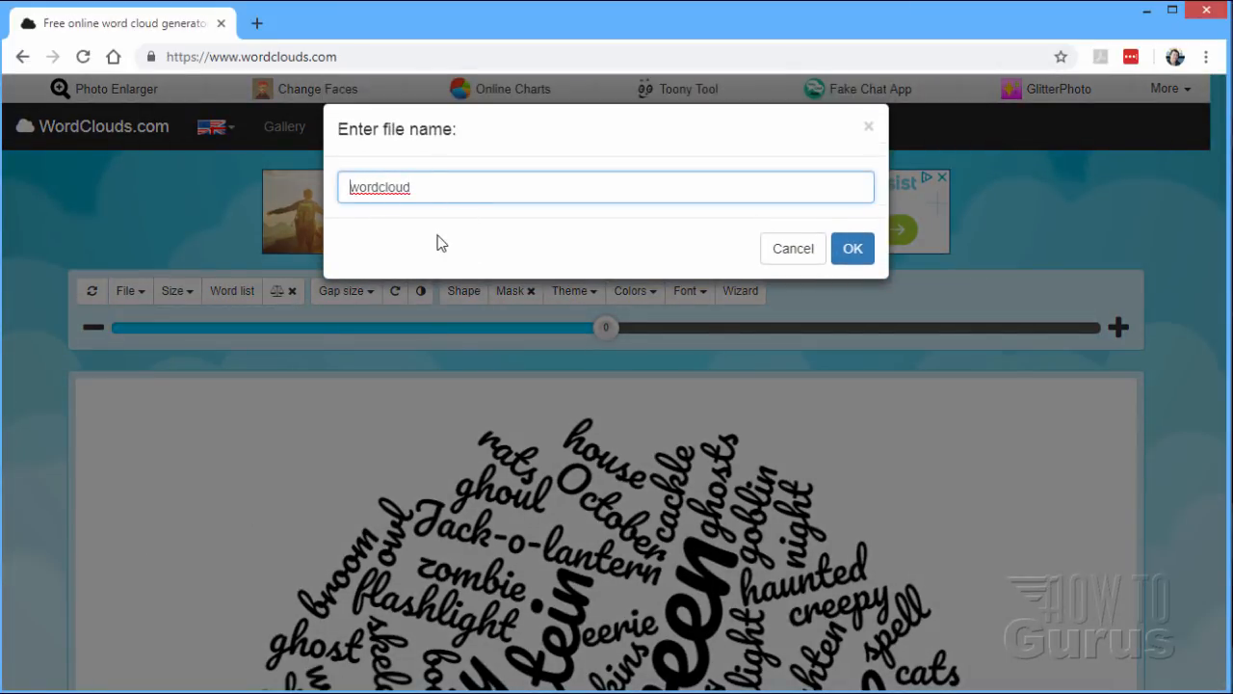
pyautogui.write('halloween m')
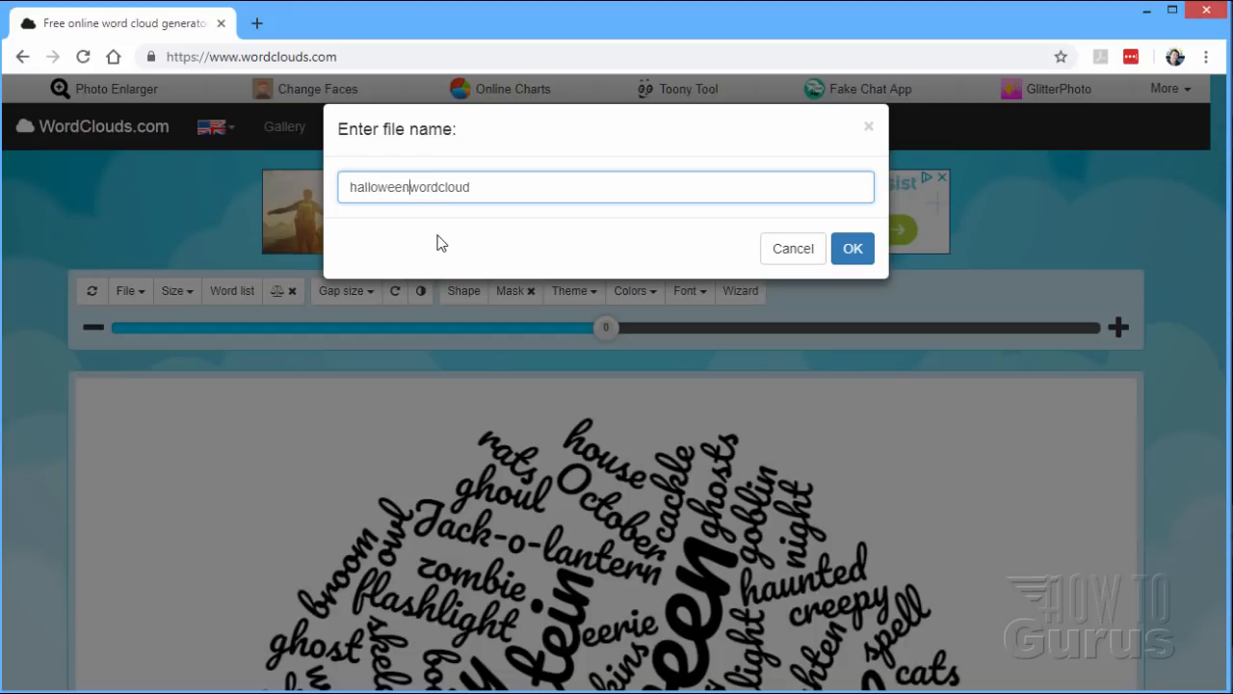
pyautogui.write('oon')
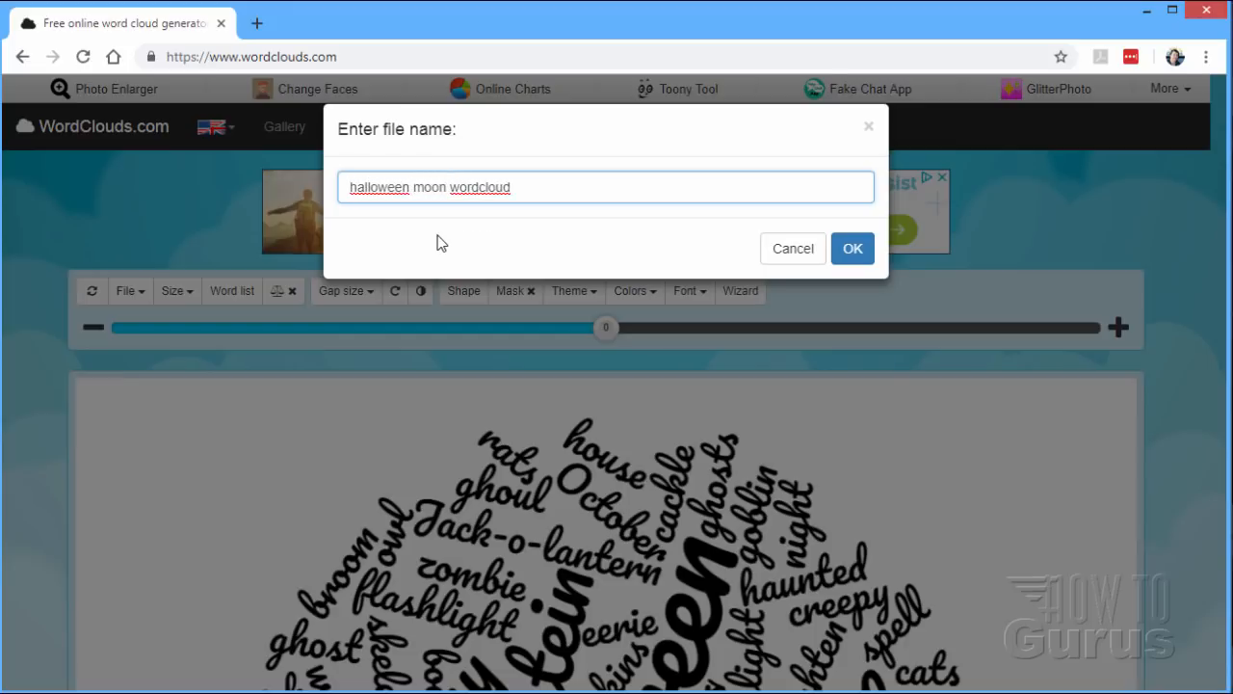
pyautogui.click(852, 249)
pyautogui.moveTo(449, 25); pyautogui.dragTo(503, 77)
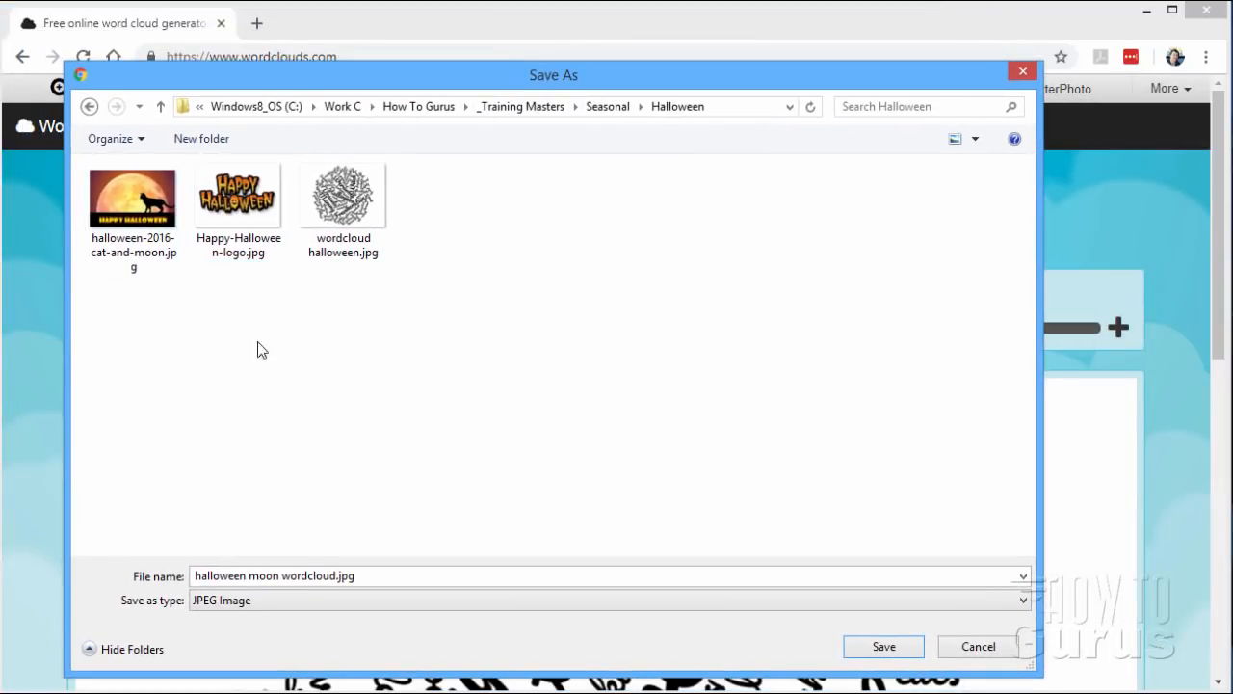
pyautogui.click(881, 646)
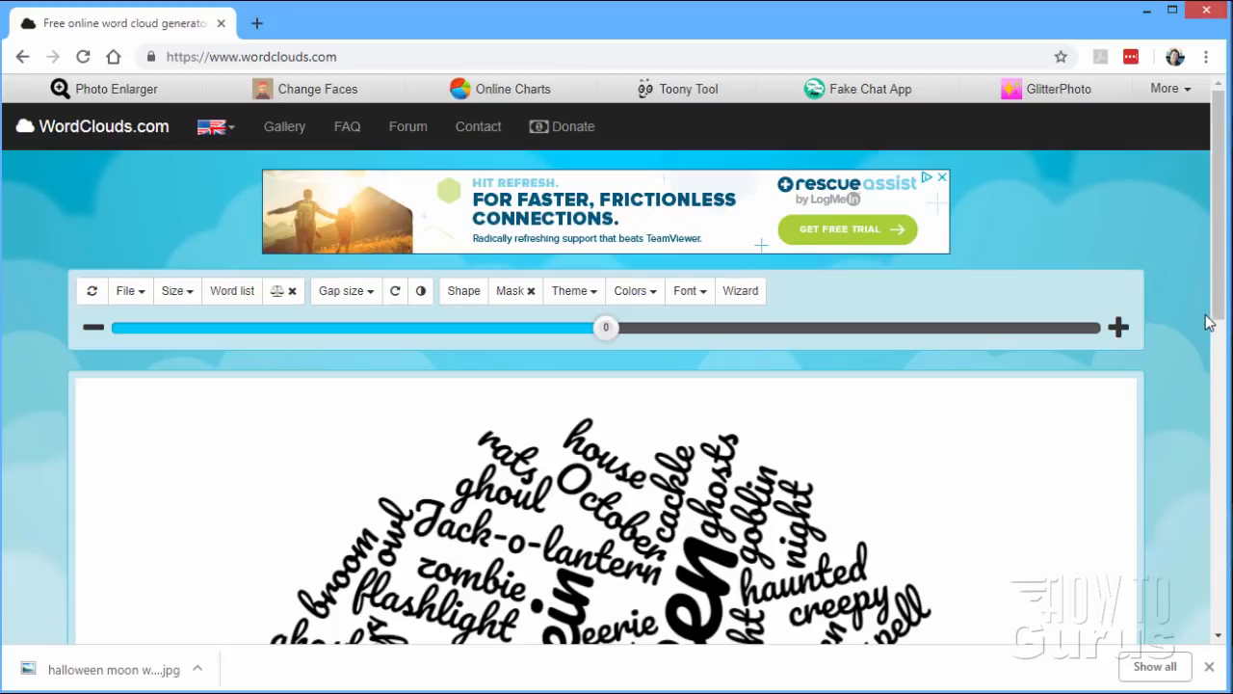
# Step: Close the browser and open the recently edited moon-crater-1172618_1280.jpg in Photoshop Elements
pyautogui.moveTo(1217, 311); pyautogui.dragTo(1217, 472)
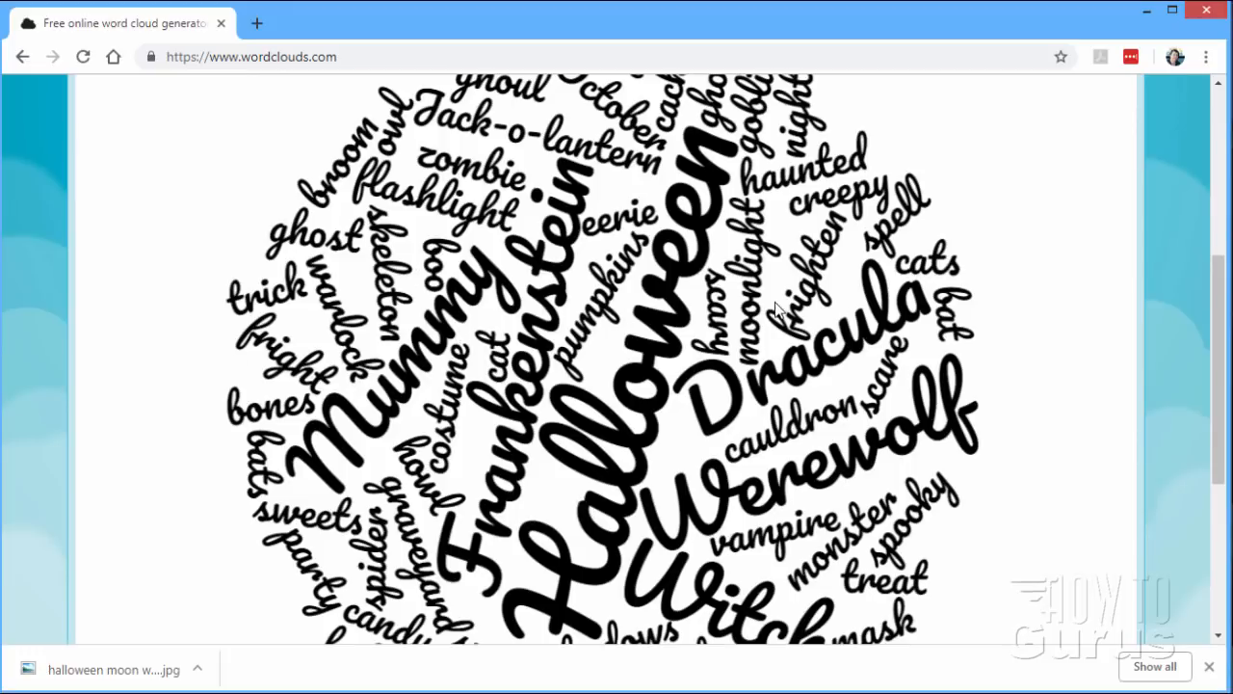
pyautogui.click(1202, 14)
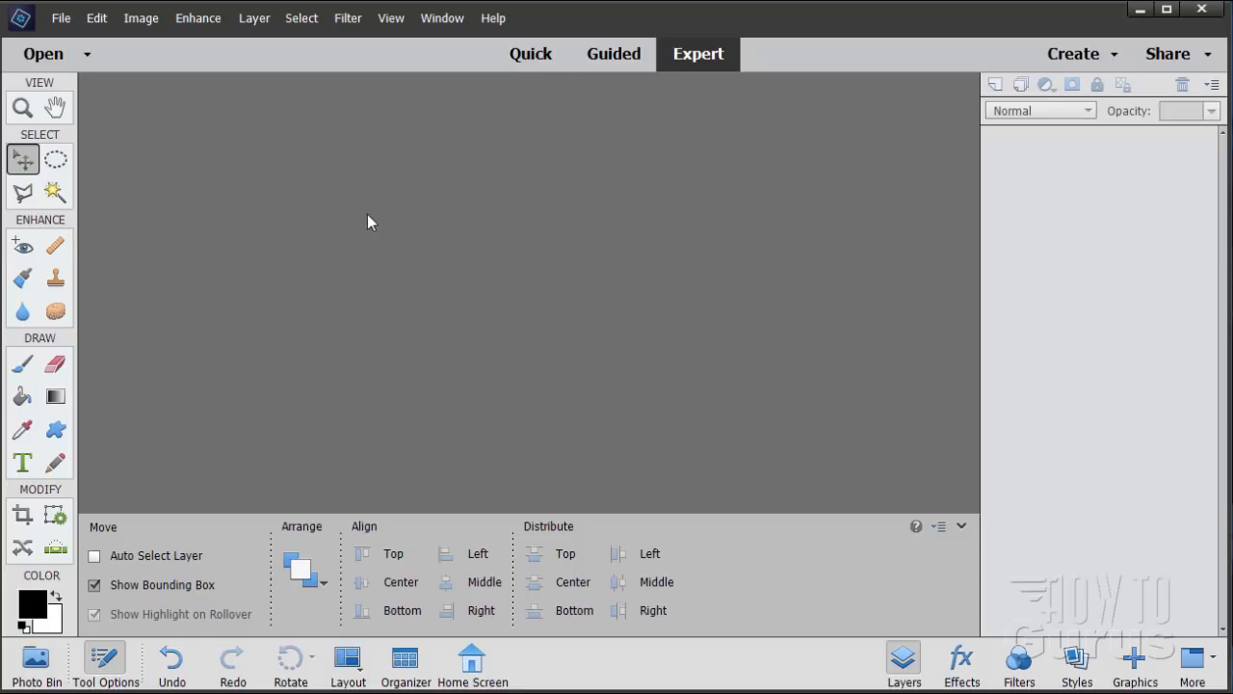
pyautogui.click(61, 17)
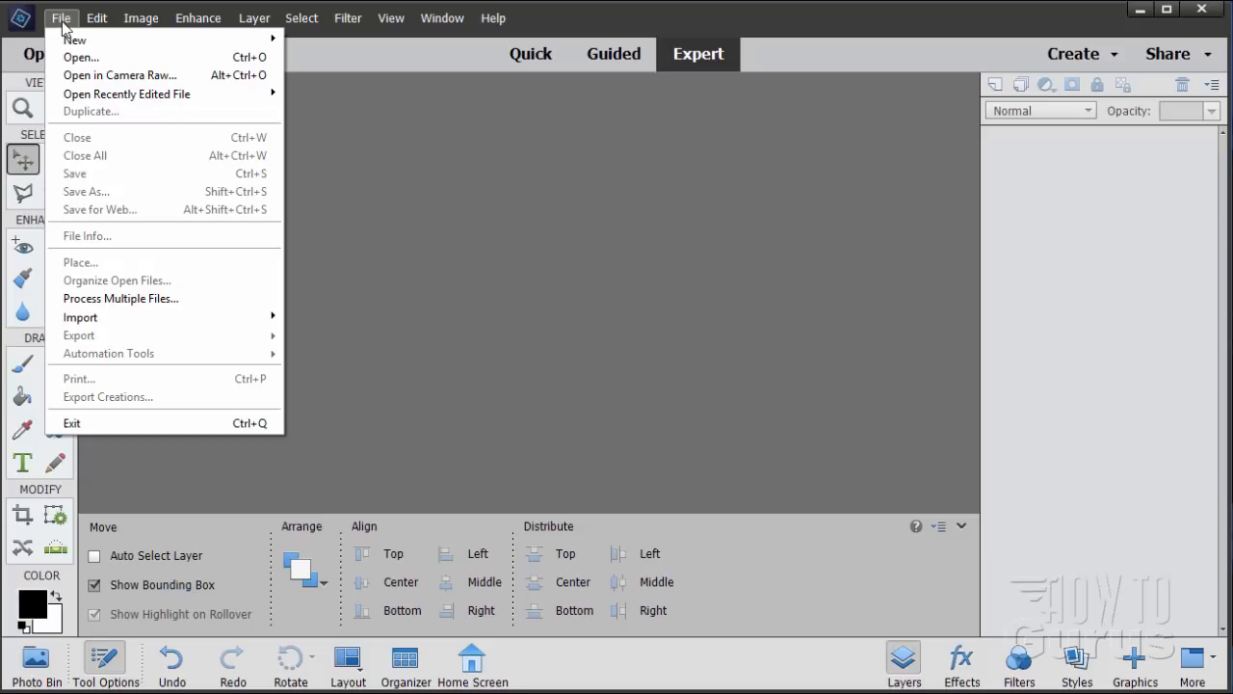
pyautogui.moveTo(121, 95)
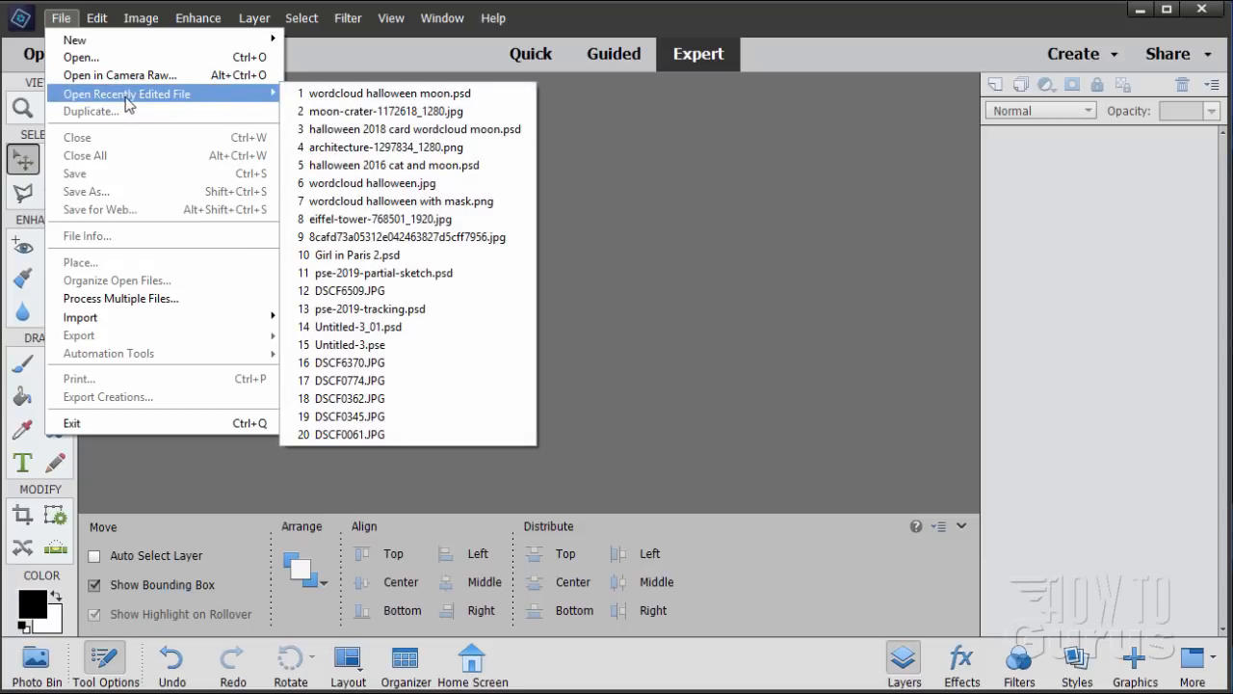
pyautogui.click(361, 113)
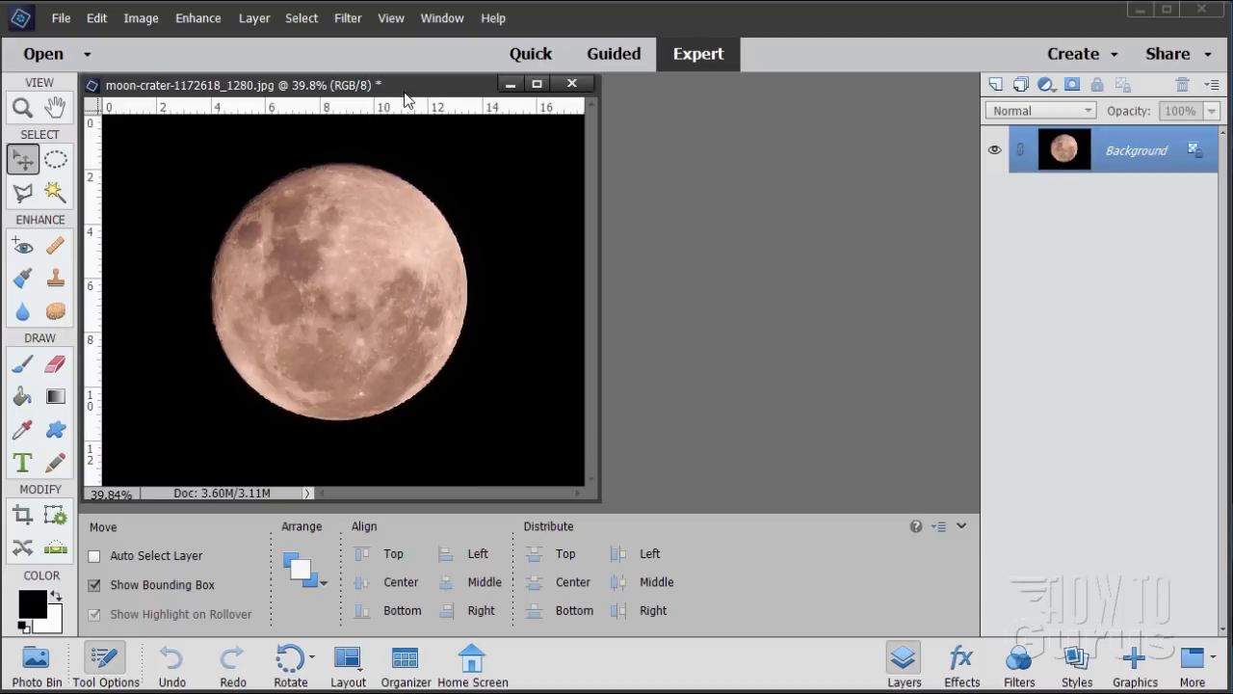
# Step: Try docking the moon image window as a tab and pull it back out as a floating window
pyautogui.moveTo(404, 99); pyautogui.dragTo(550, 87)
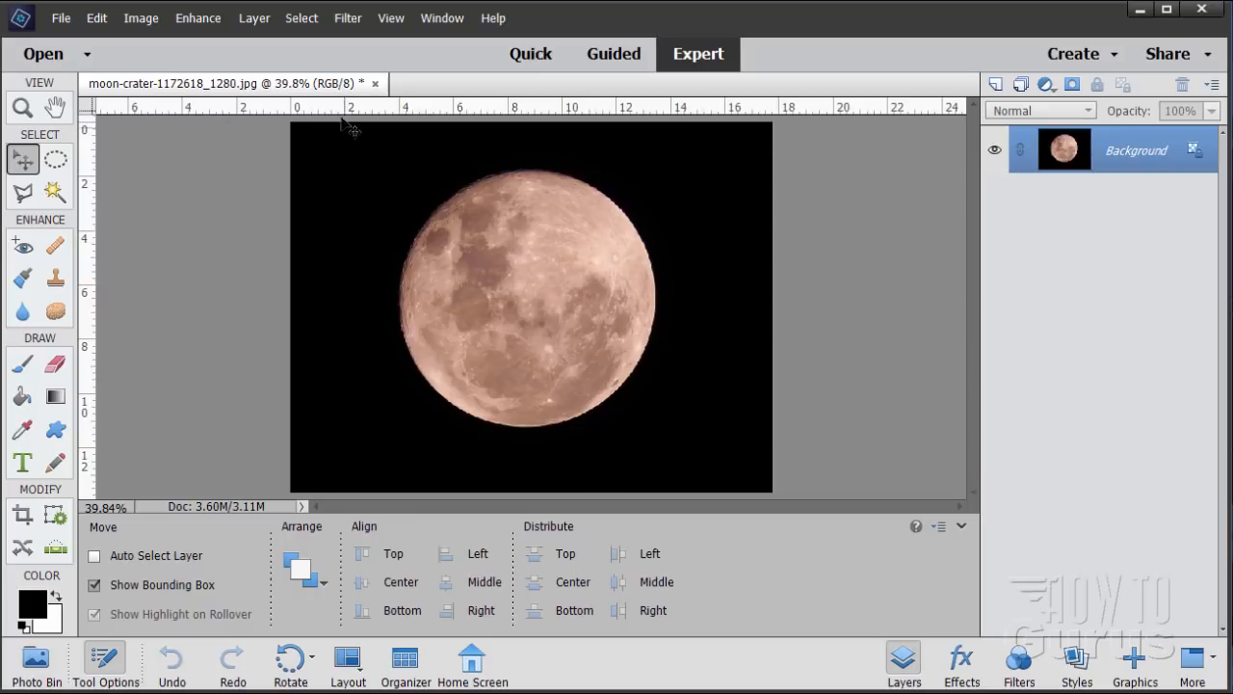
pyautogui.moveTo(324, 99); pyautogui.dragTo(539, 187)
pyautogui.moveTo(449, 123); pyautogui.dragTo(541, 115)
# Step: Examine the floating document and window docking options in the General preferences and close the dialog
pyautogui.click(96, 18)
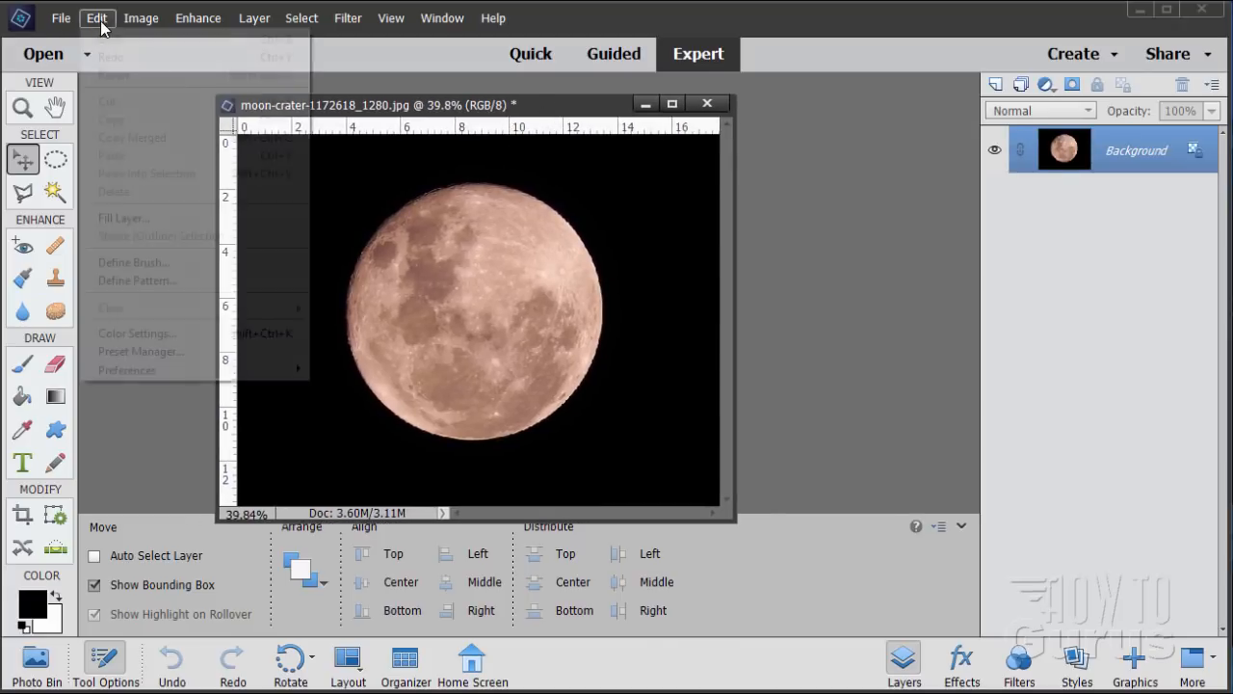
pyautogui.moveTo(142, 370)
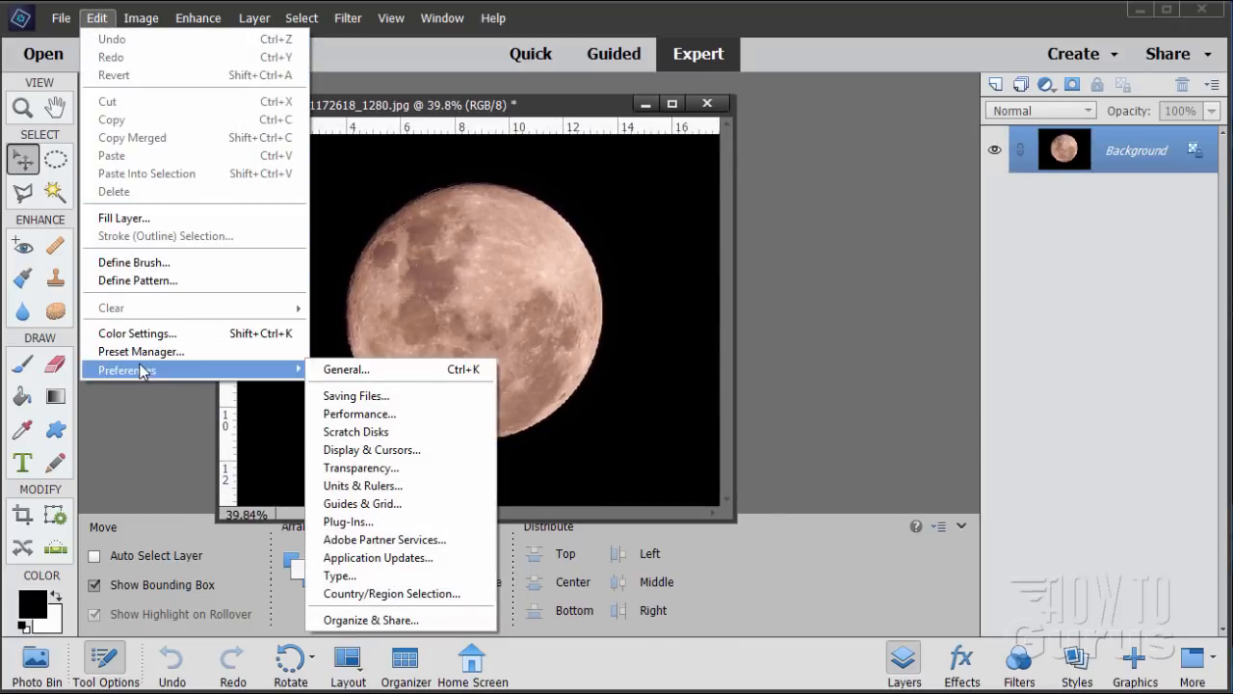
pyautogui.click(331, 370)
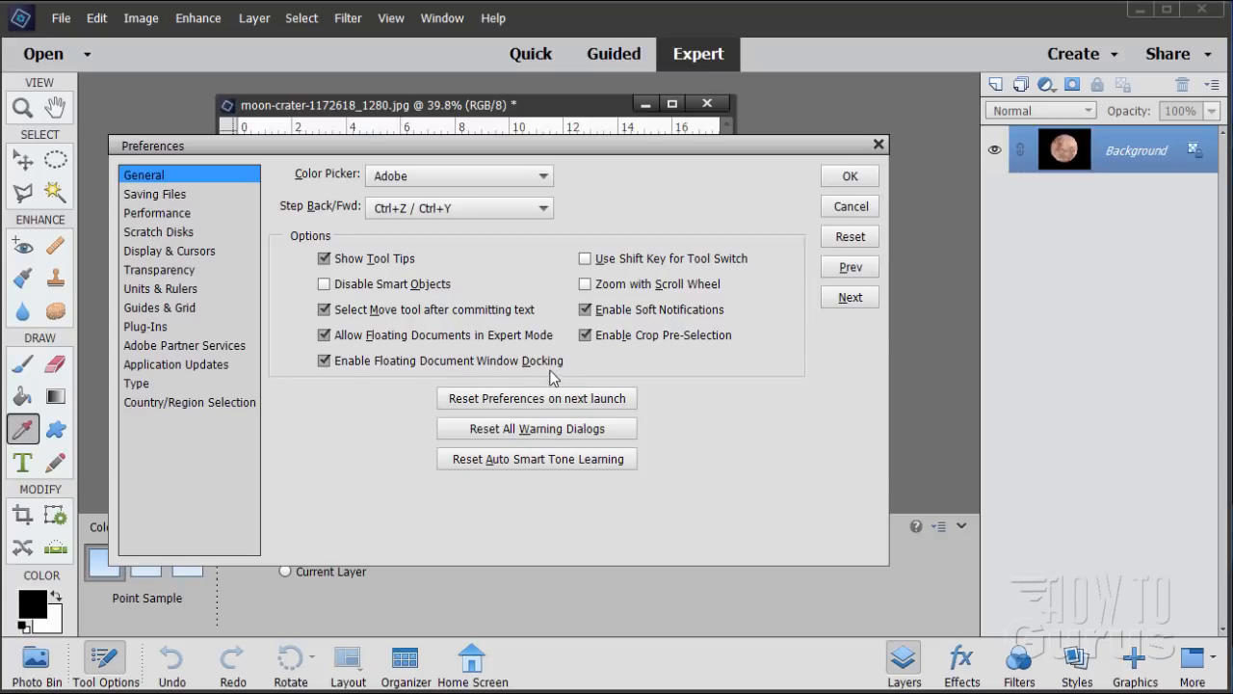
pyautogui.click(847, 175)
# Step: Float the moon image in its own window and duplicate its Background layer, hiding the original
pyautogui.moveTo(554, 115); pyautogui.dragTo(431, 83)
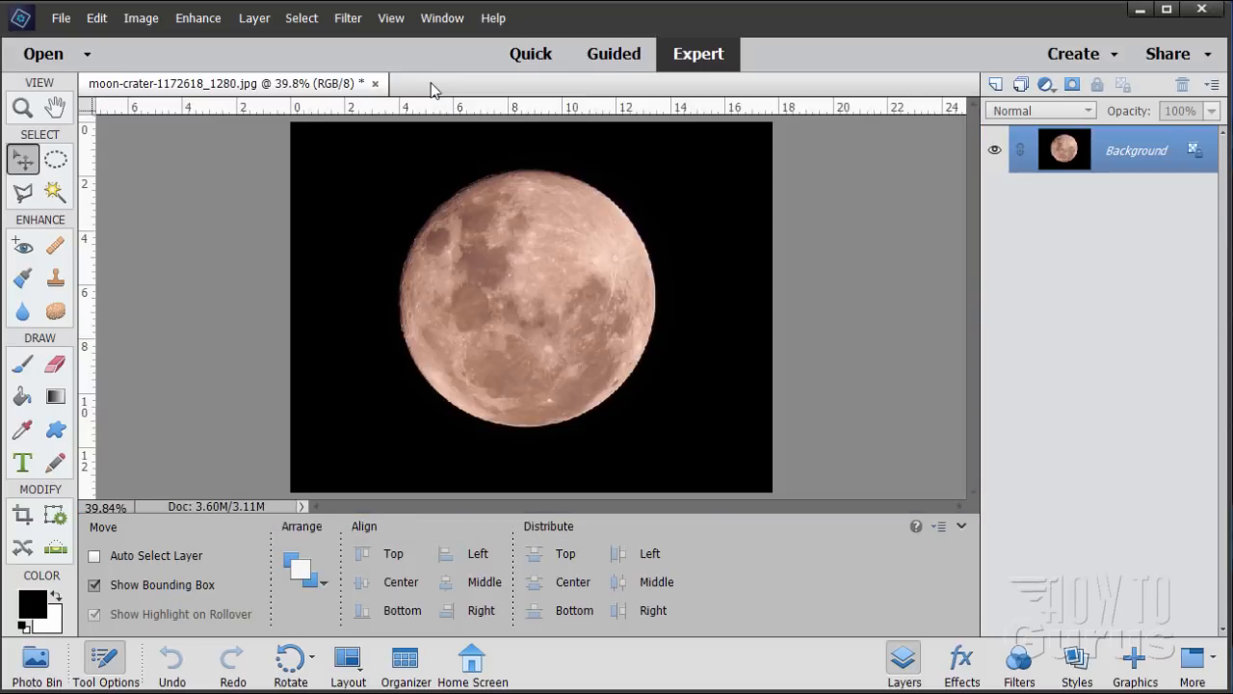
pyautogui.moveTo(299, 104); pyautogui.dragTo(525, 153)
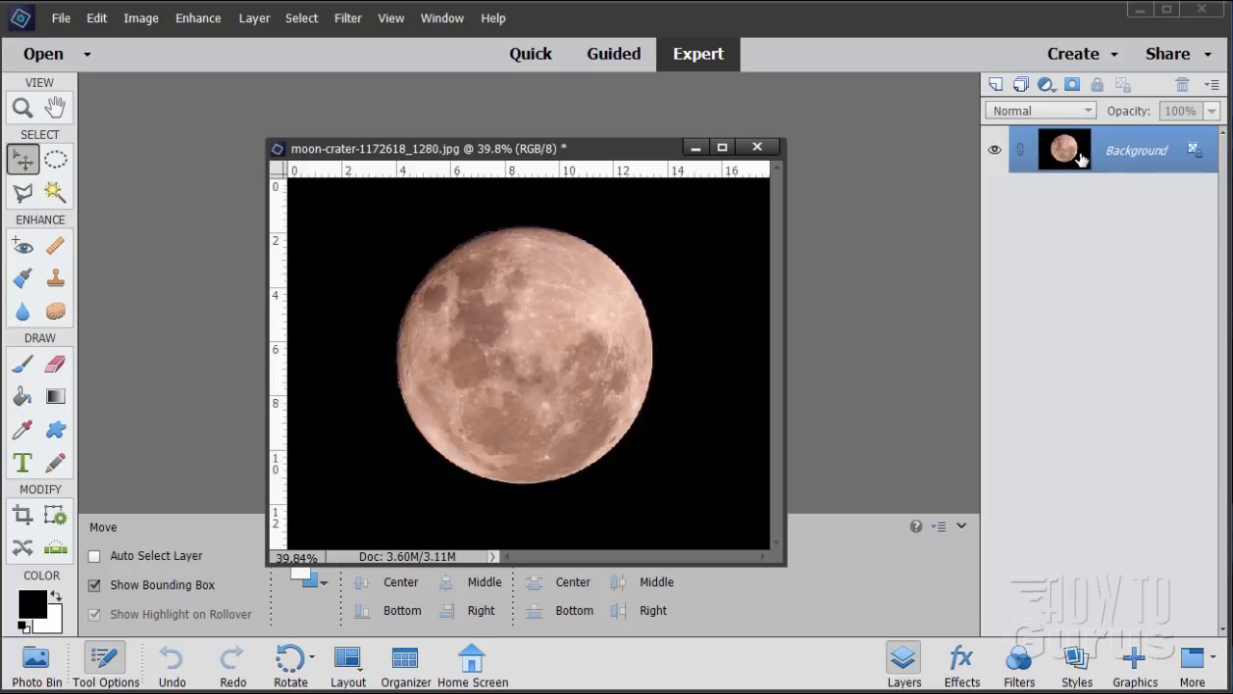
pyautogui.moveTo(1081, 159); pyautogui.dragTo(1021, 87)
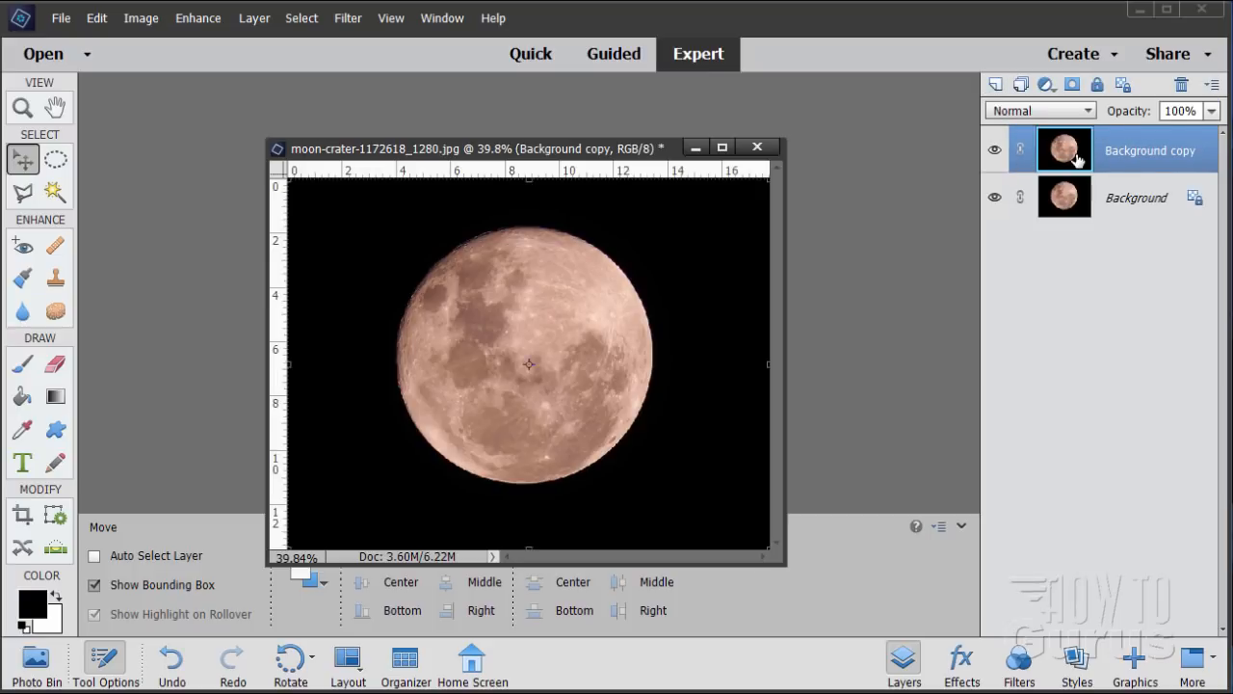
pyautogui.click(995, 199)
# Step: Open halloween moon wordcloud.jpg from the Halloween folder
pyautogui.click(61, 18)
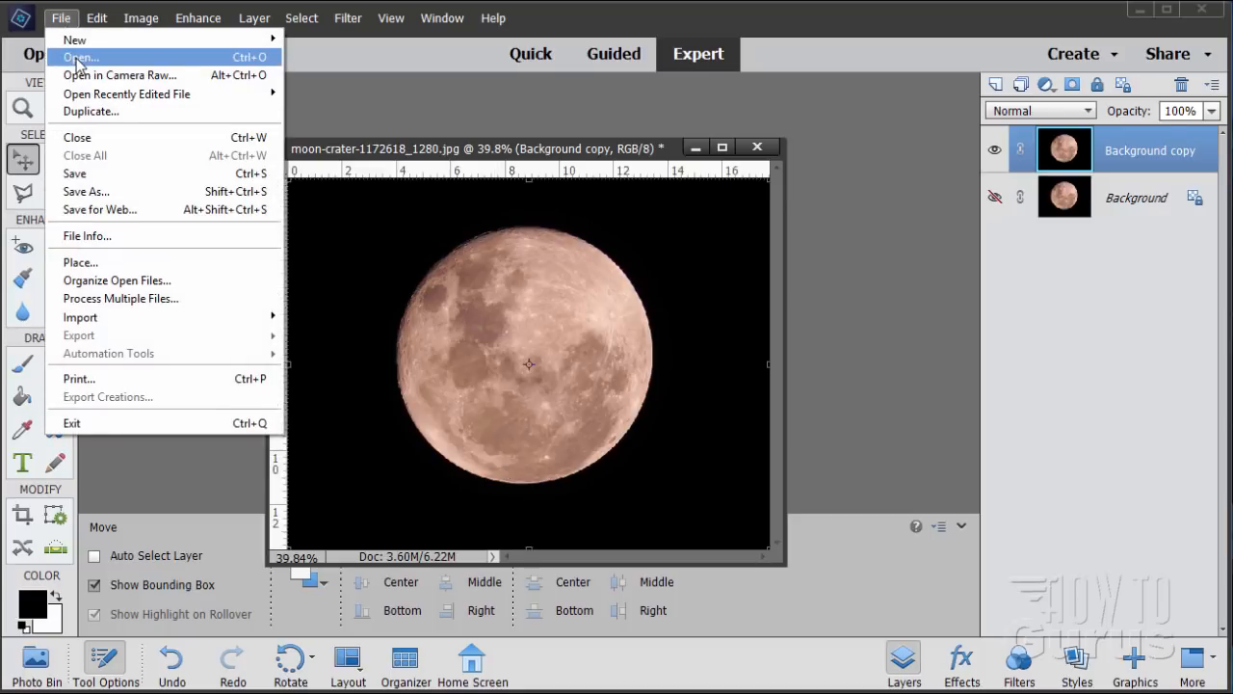
pyautogui.click(77, 58)
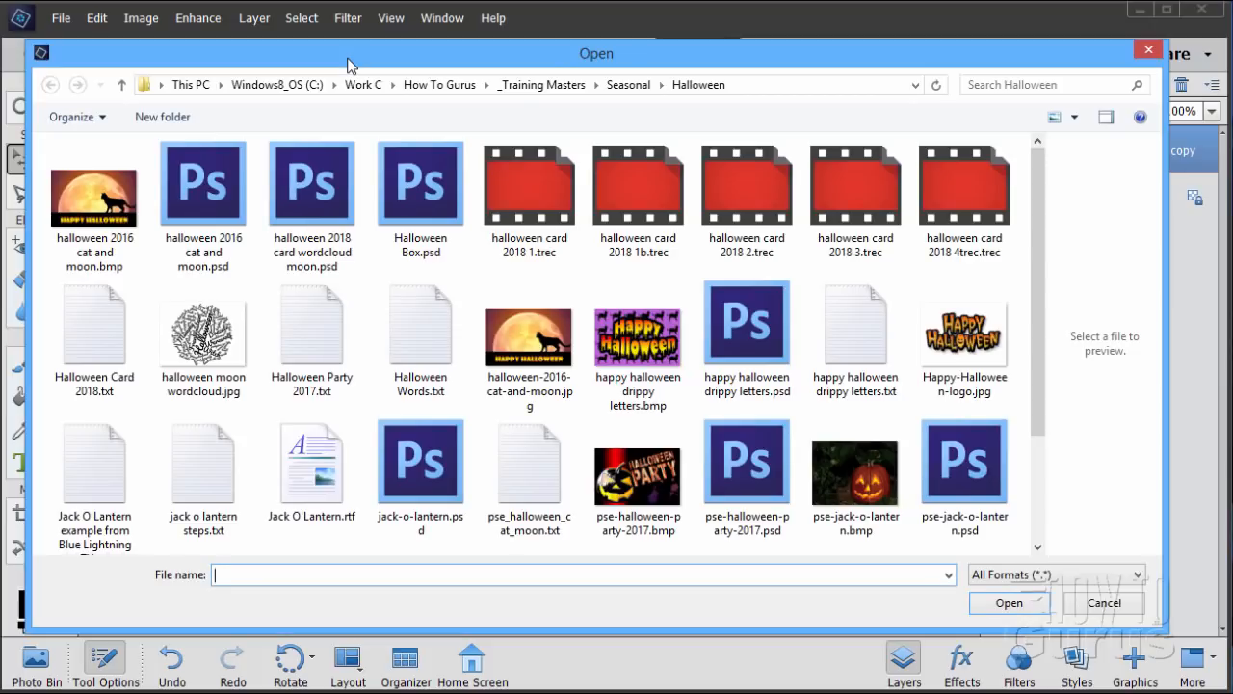
pyautogui.moveTo(349, 66); pyautogui.dragTo(366, 77)
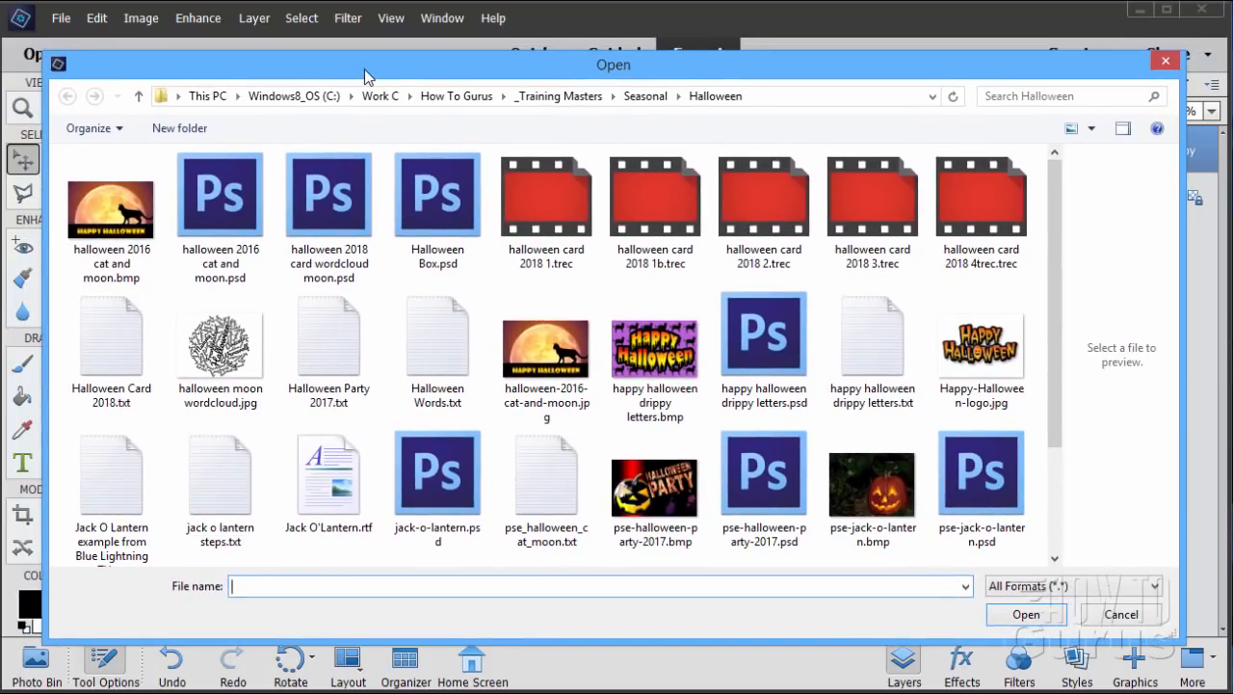
pyautogui.click(231, 395)
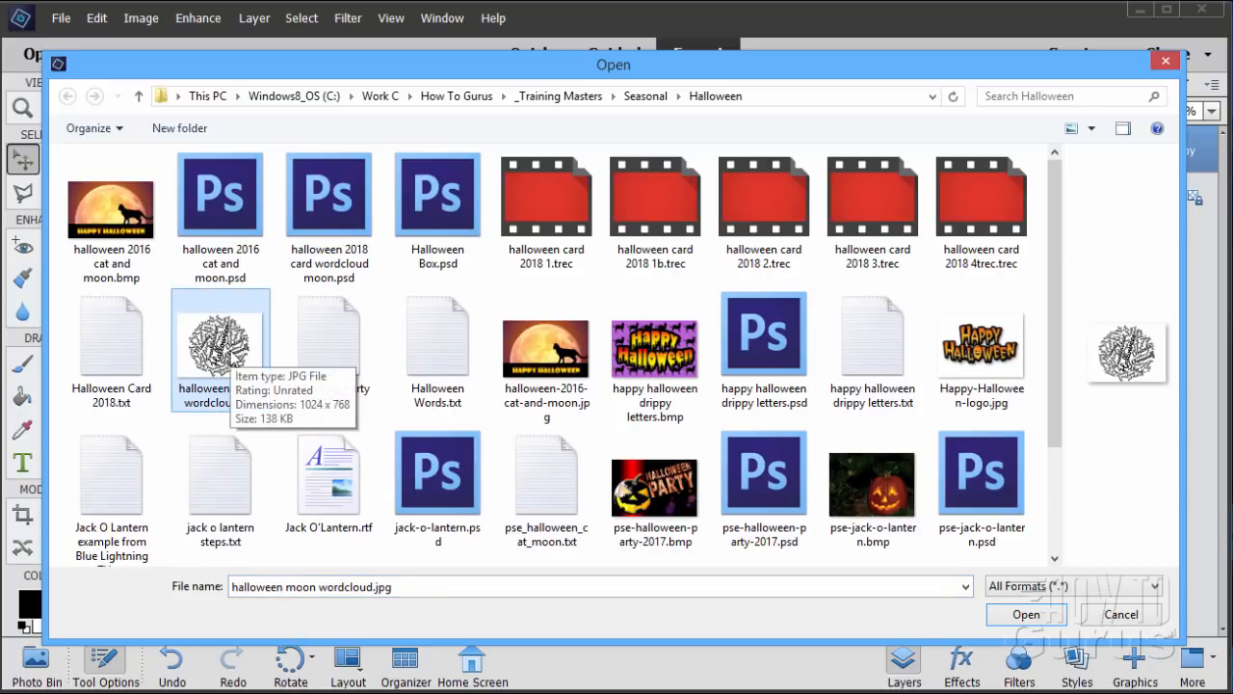
pyautogui.click(1009, 615)
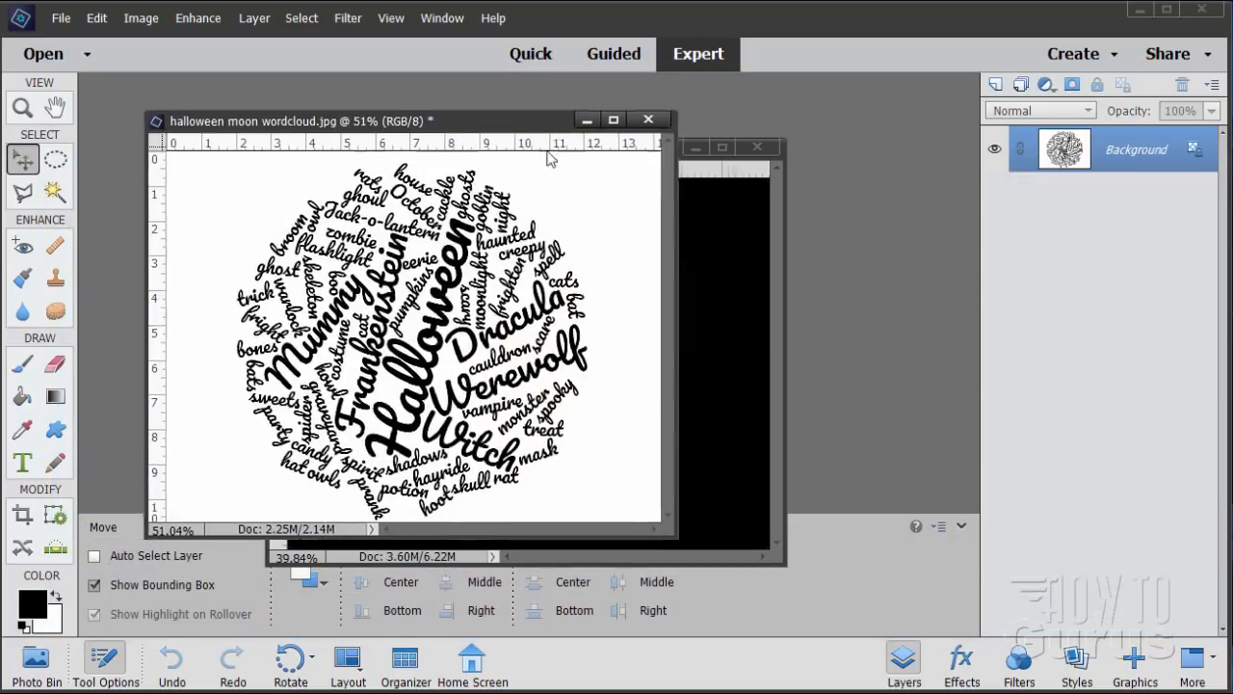
# Step: Copy the word cloud's Background layer into the moon image as a new layer and close the word cloud file
pyautogui.moveTo(436, 120); pyautogui.dragTo(969, 208)
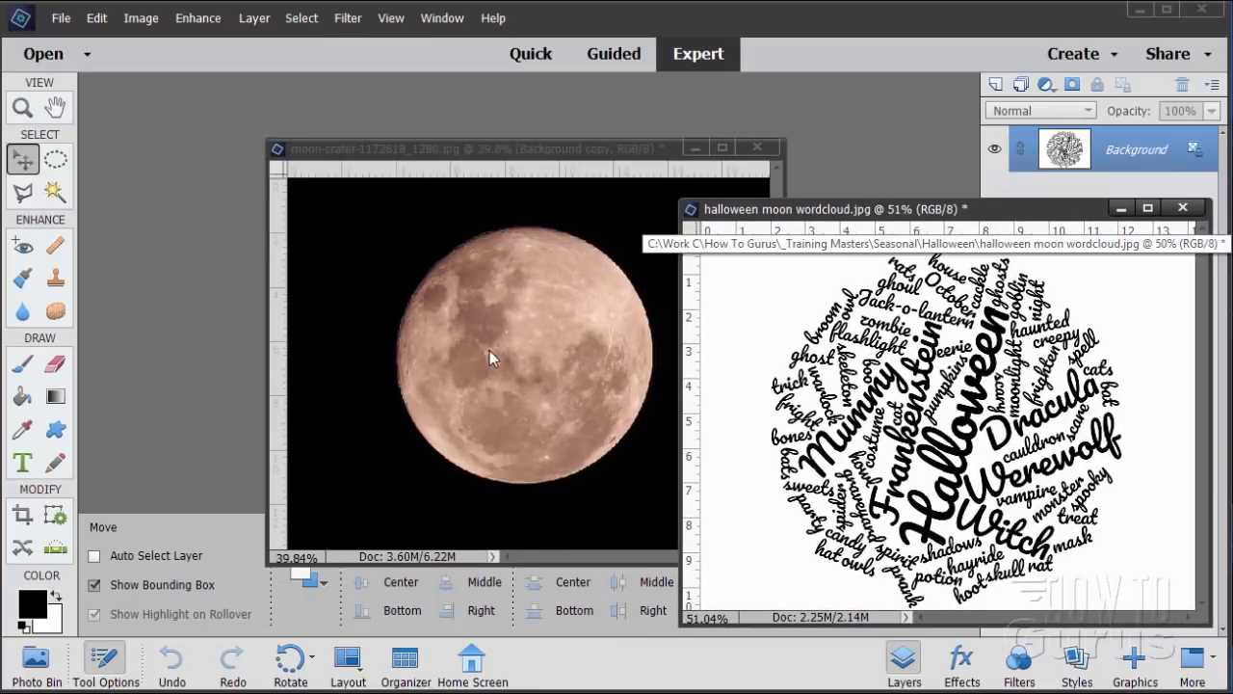
pyautogui.moveTo(835, 210); pyautogui.dragTo(872, 245)
pyautogui.moveTo(1071, 149); pyautogui.dragTo(531, 311)
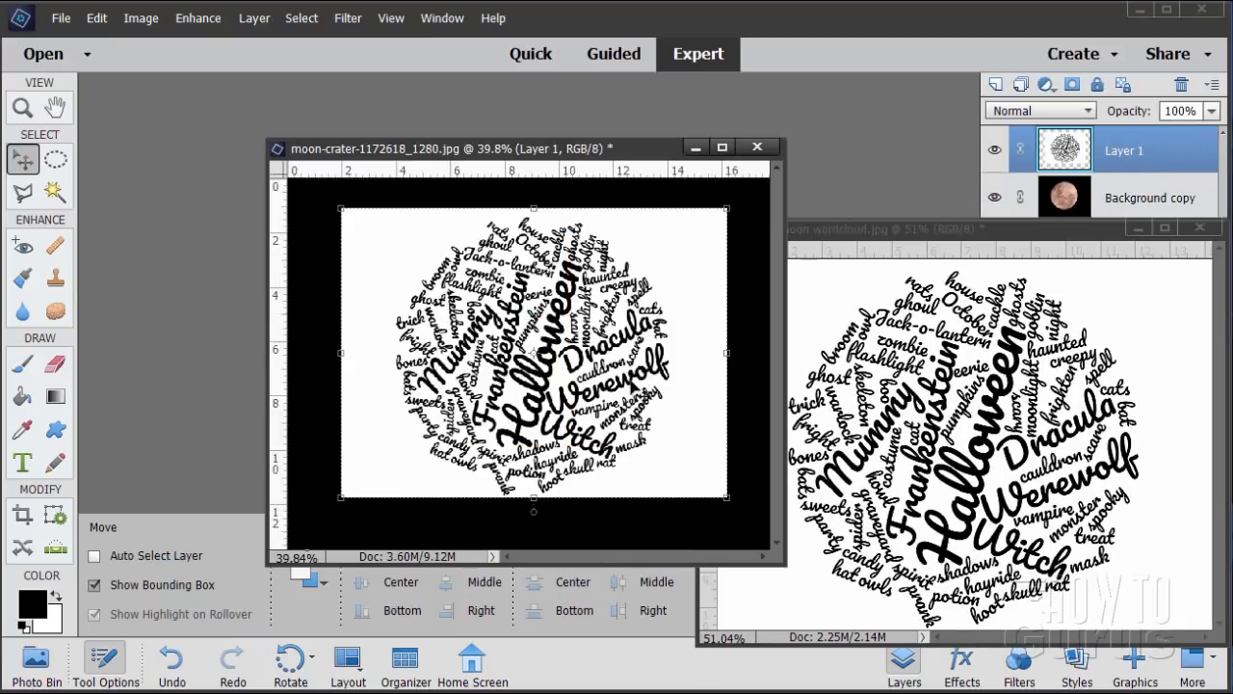
pyautogui.moveTo(867, 229); pyautogui.dragTo(650, 241)
pyautogui.click(985, 241)
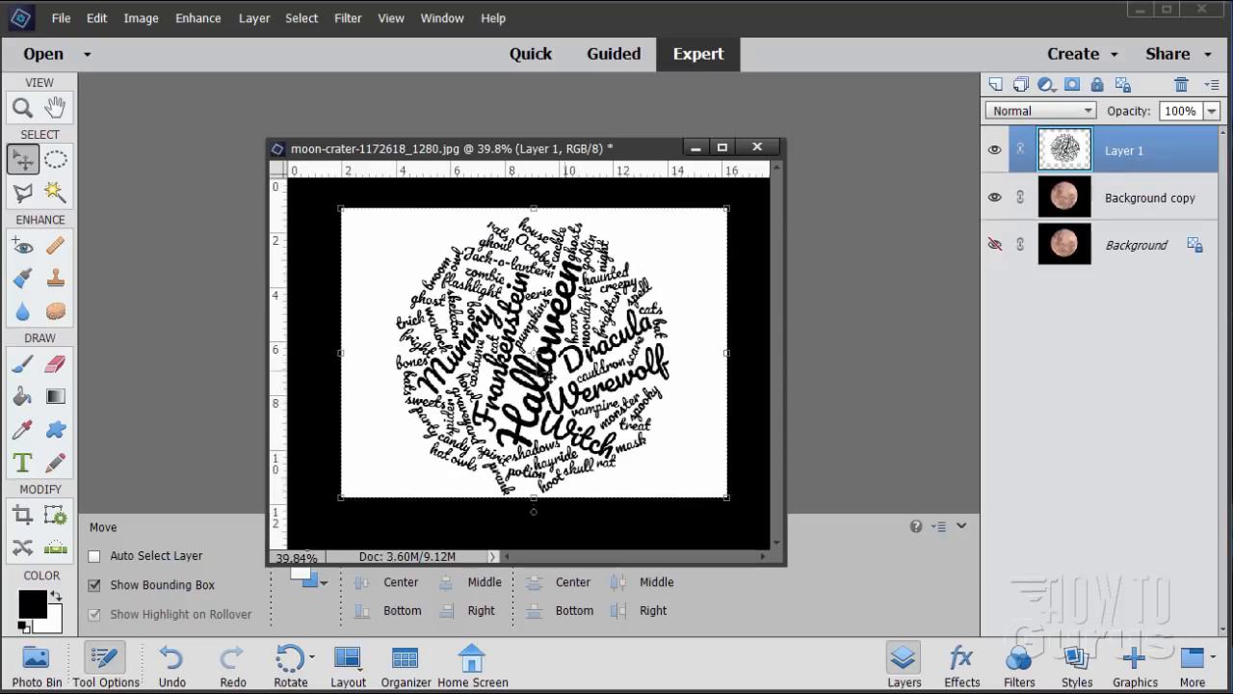
# Step: Shift the word cloud layer slightly downward and lower its opacity to 59% so the moon shows through
pyautogui.moveTo(532, 362); pyautogui.dragTo(526, 382)
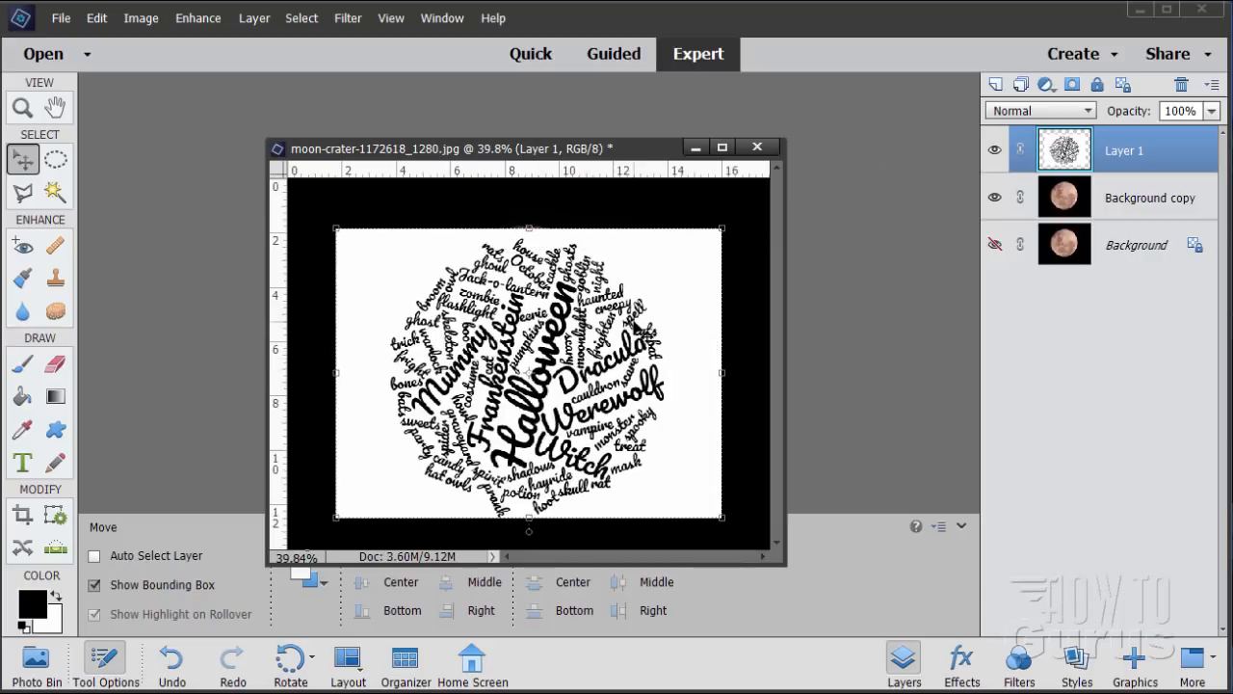
pyautogui.click(1211, 112)
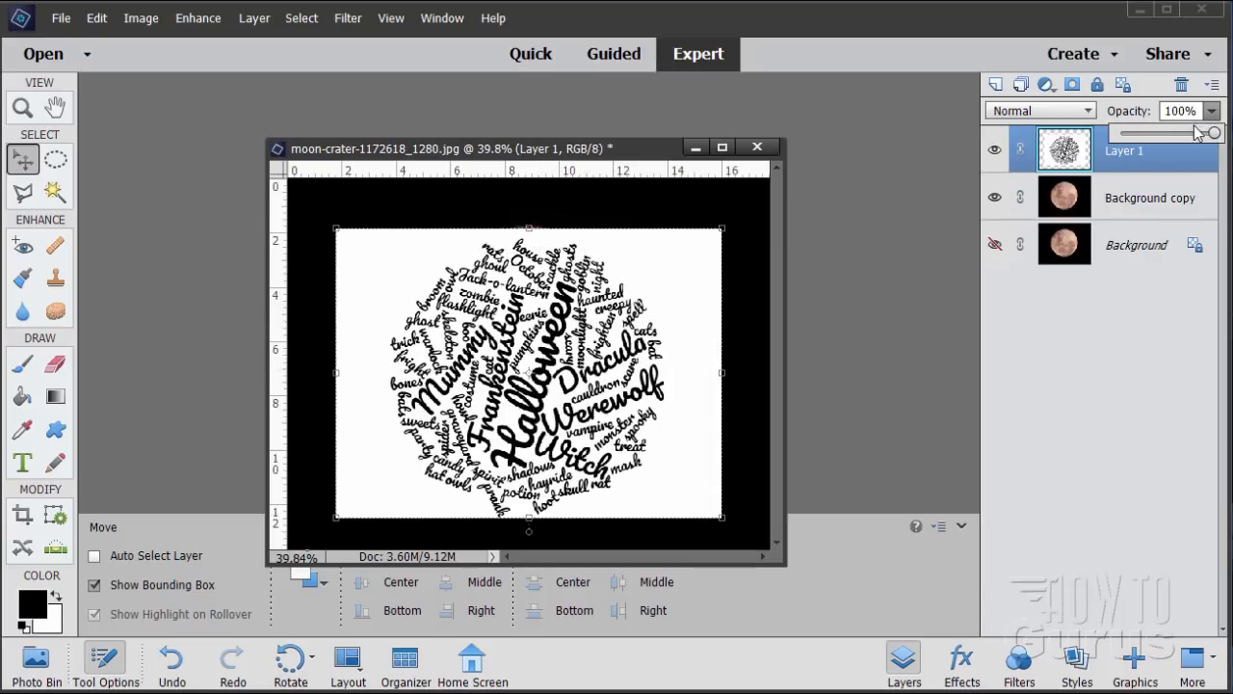
pyautogui.click(1182, 136)
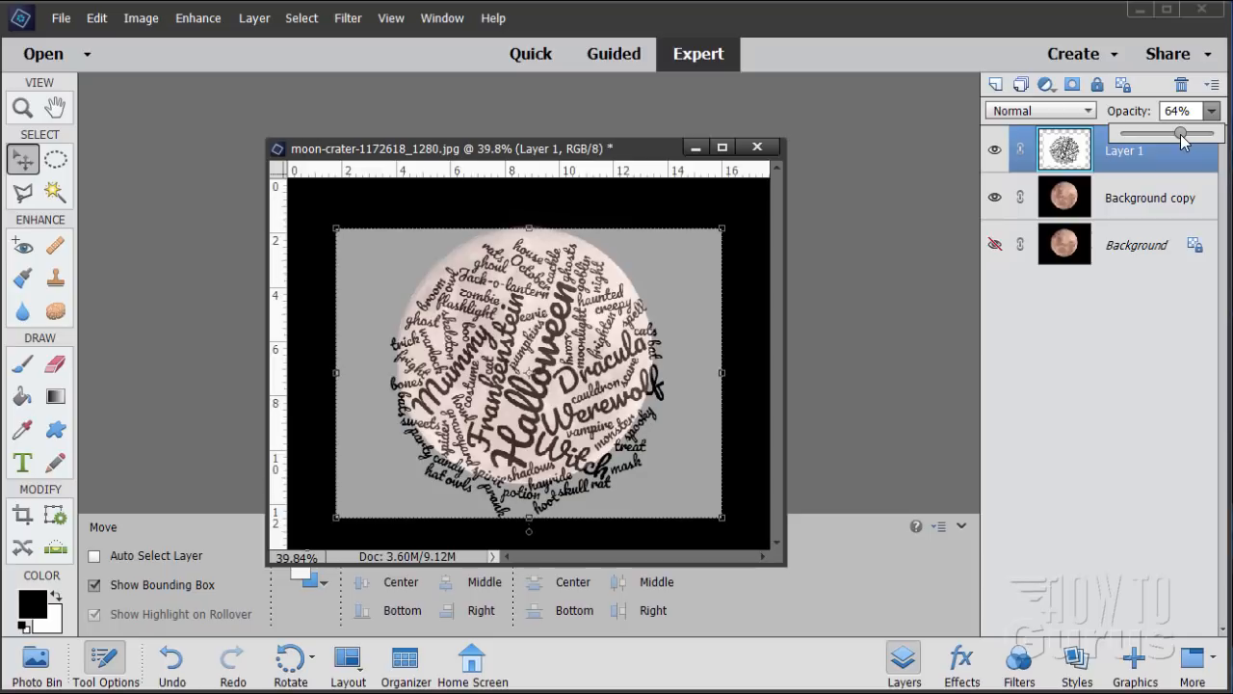
pyautogui.moveTo(1182, 136); pyautogui.dragTo(1176, 136)
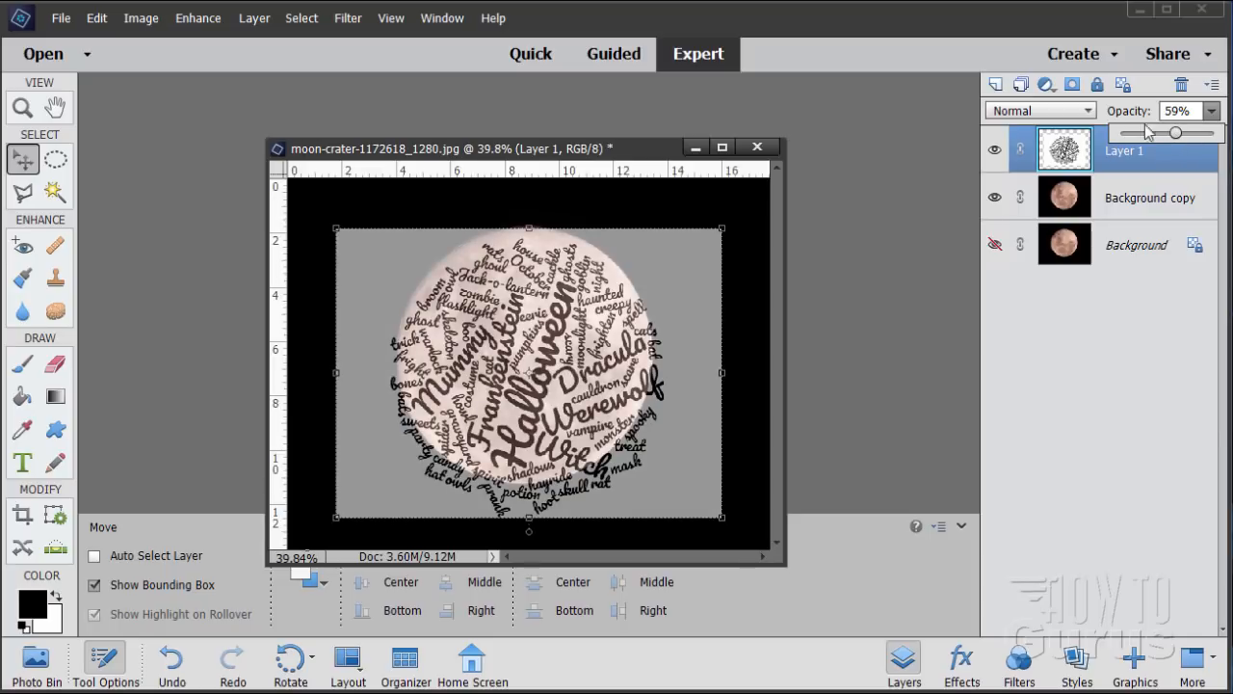
pyautogui.click(561, 394)
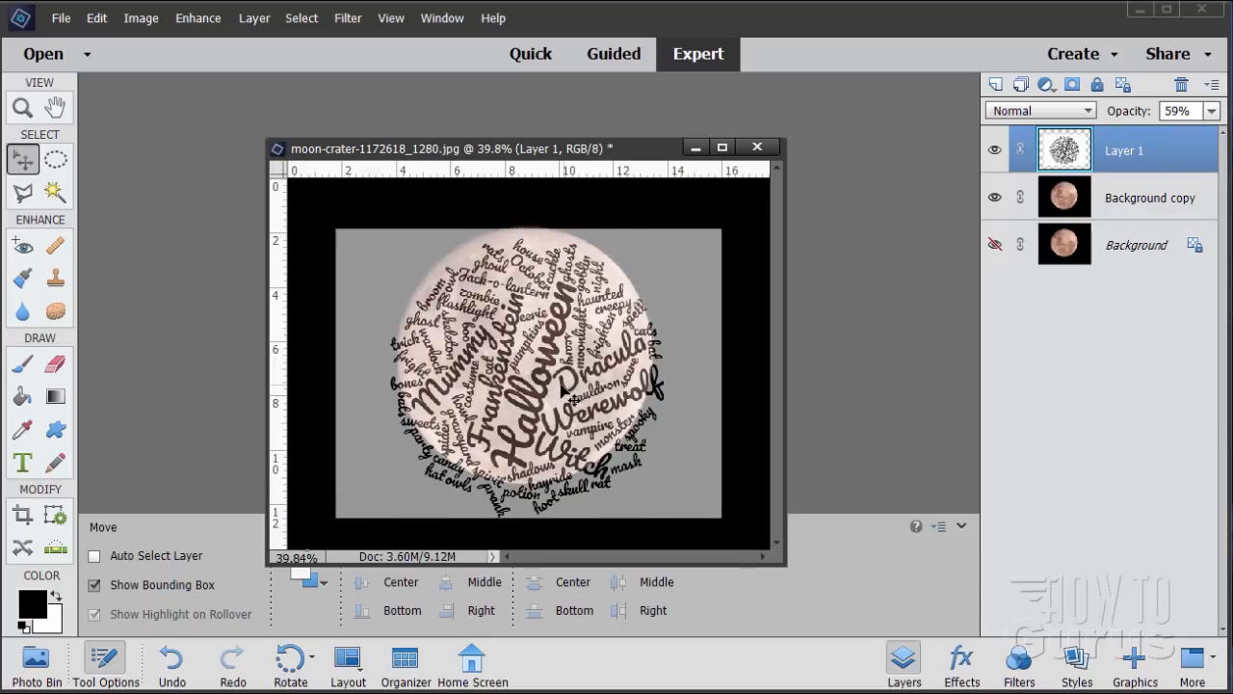
# Step: Center the word cloud over the moon and scale it down proportionally to fit the moon's circle
pyautogui.moveTo(561, 395); pyautogui.dragTo(559, 373)
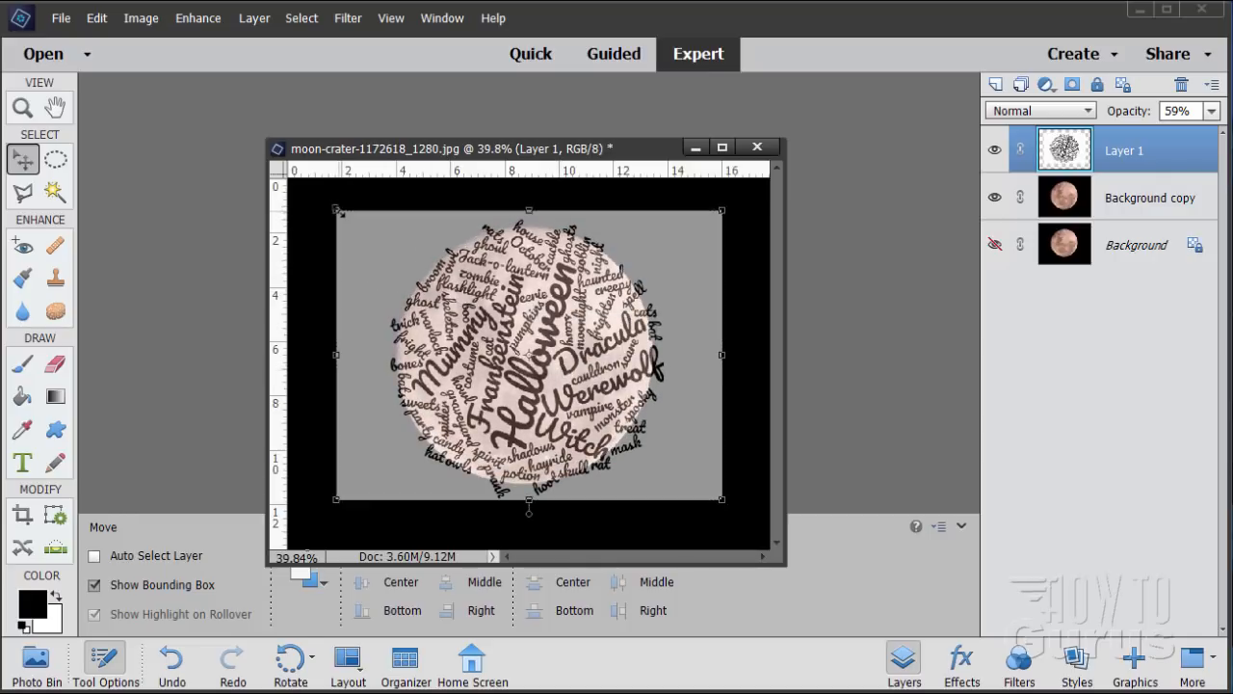
pyautogui.moveTo(336, 210); pyautogui.dragTo(347, 218)
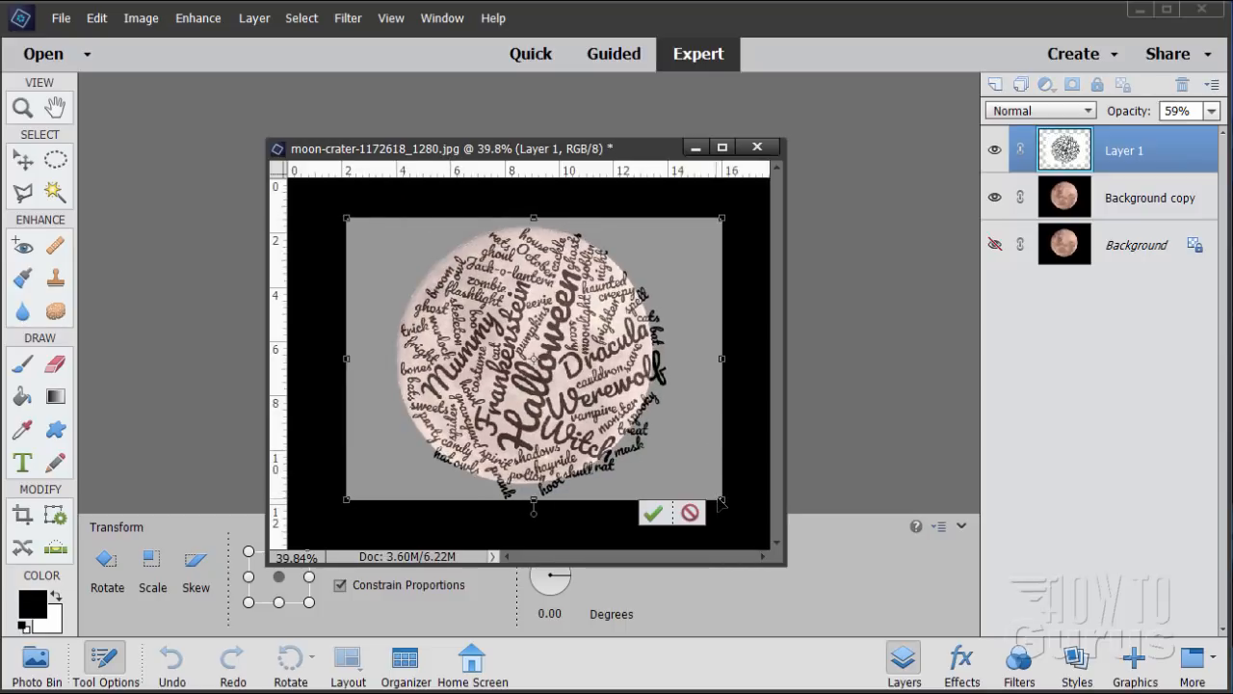
pyautogui.moveTo(722, 502); pyautogui.dragTo(705, 488)
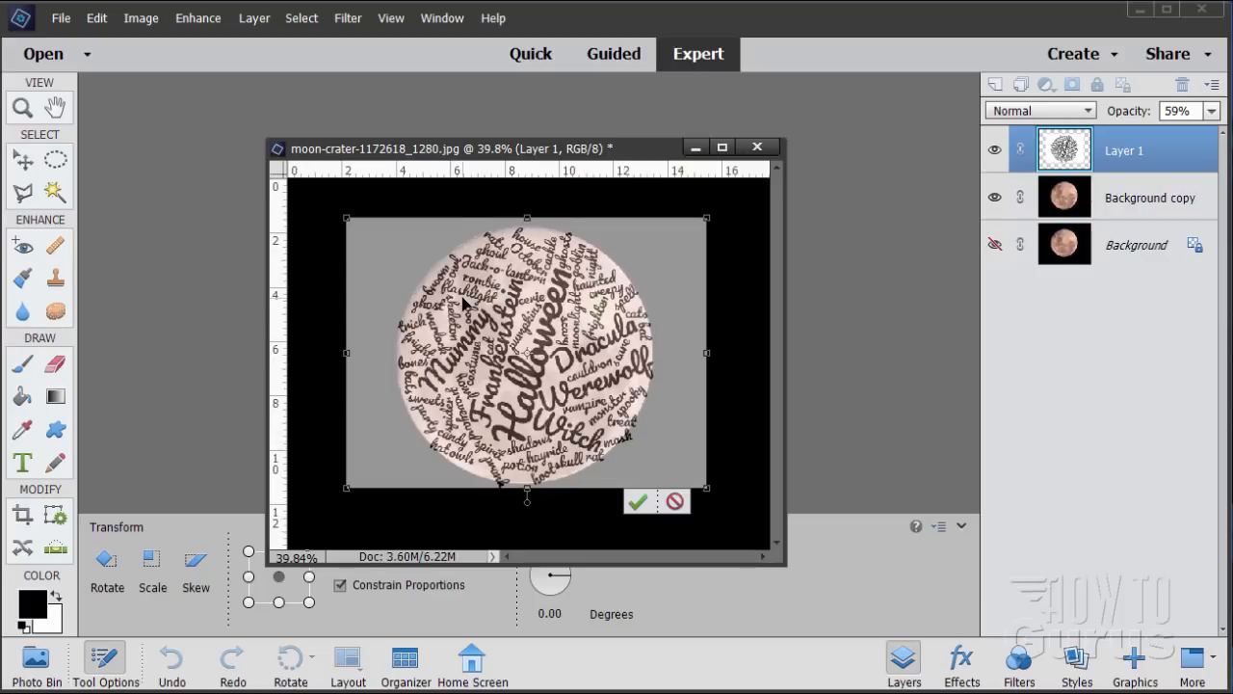
pyautogui.click(637, 501)
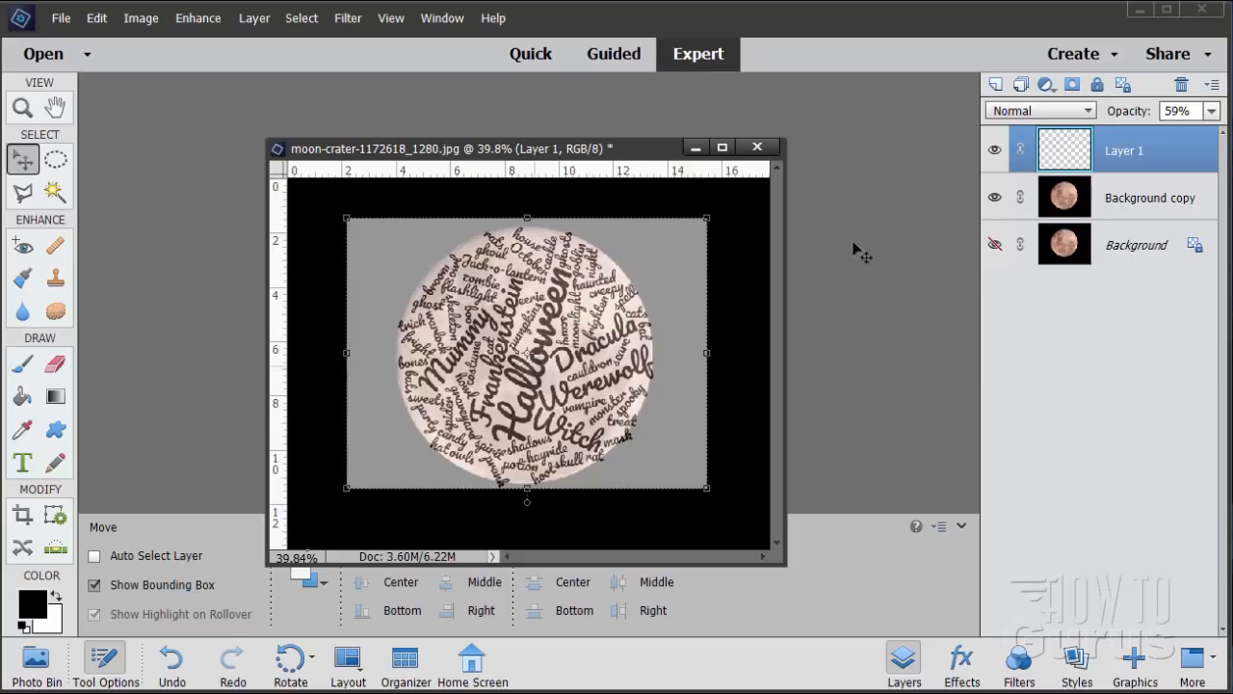
# Step: Set the word cloud layer's opacity back to 100% and rename Layer 1 as wordcloud
pyautogui.click(1211, 111)
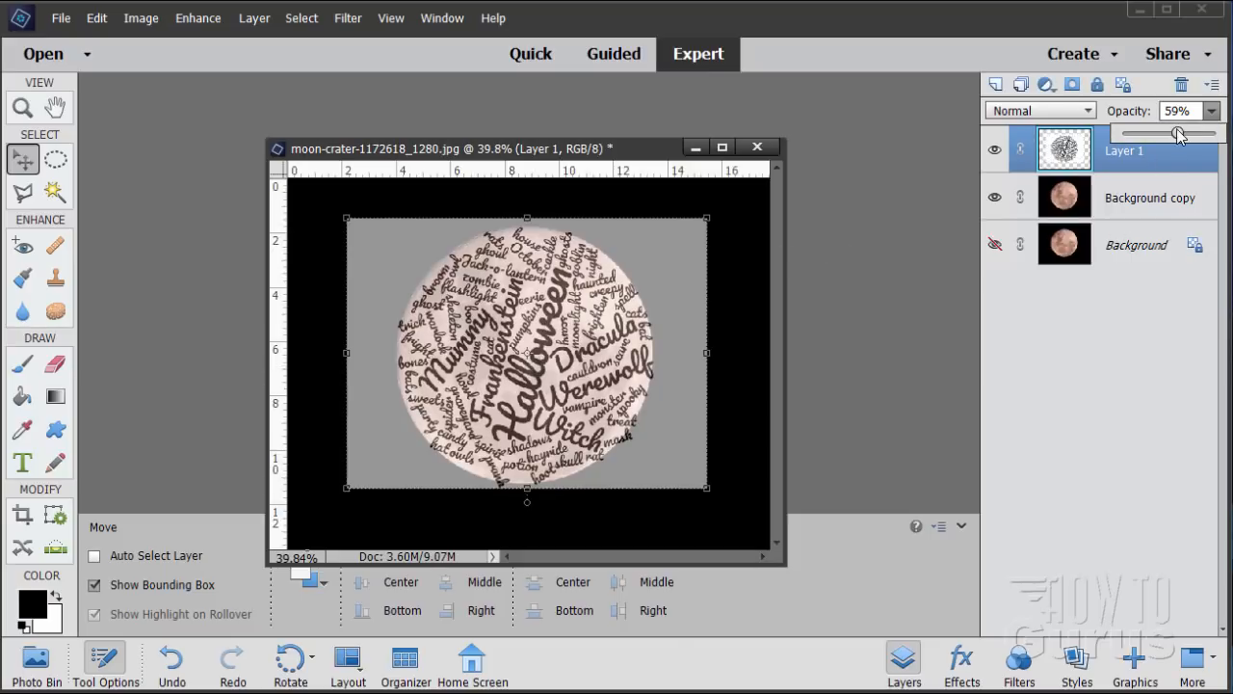
pyautogui.moveTo(1175, 133); pyautogui.dragTo(1216, 133)
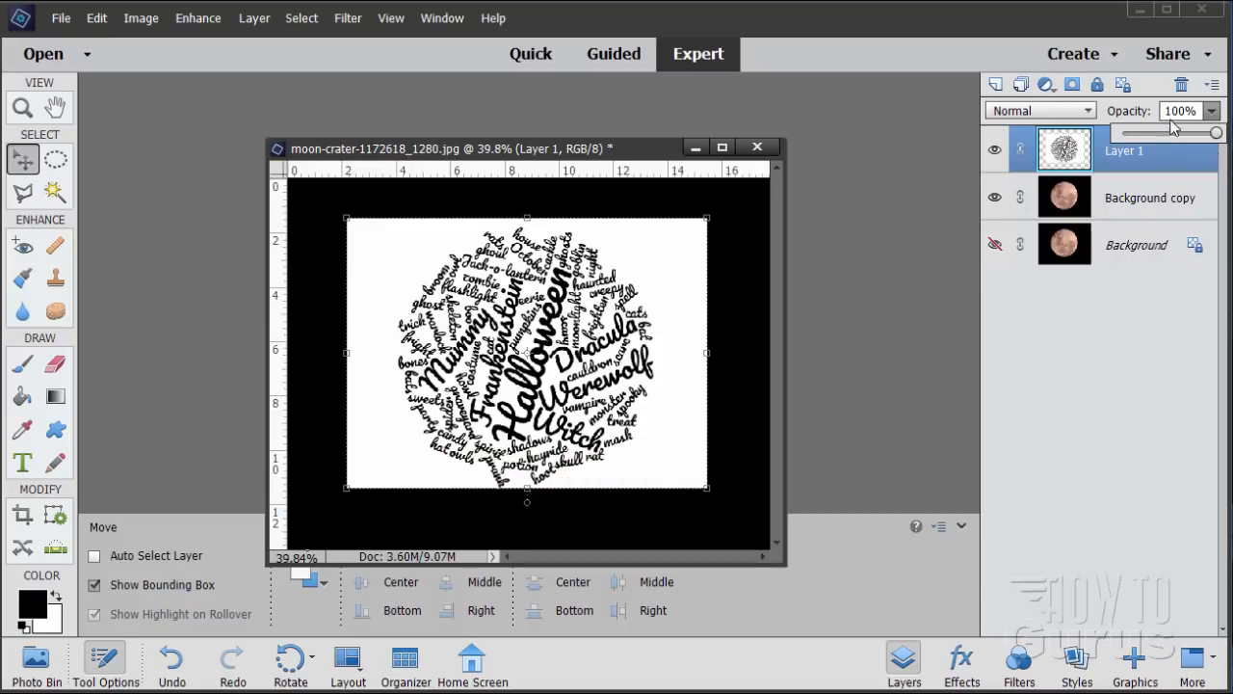
pyautogui.click(1109, 224)
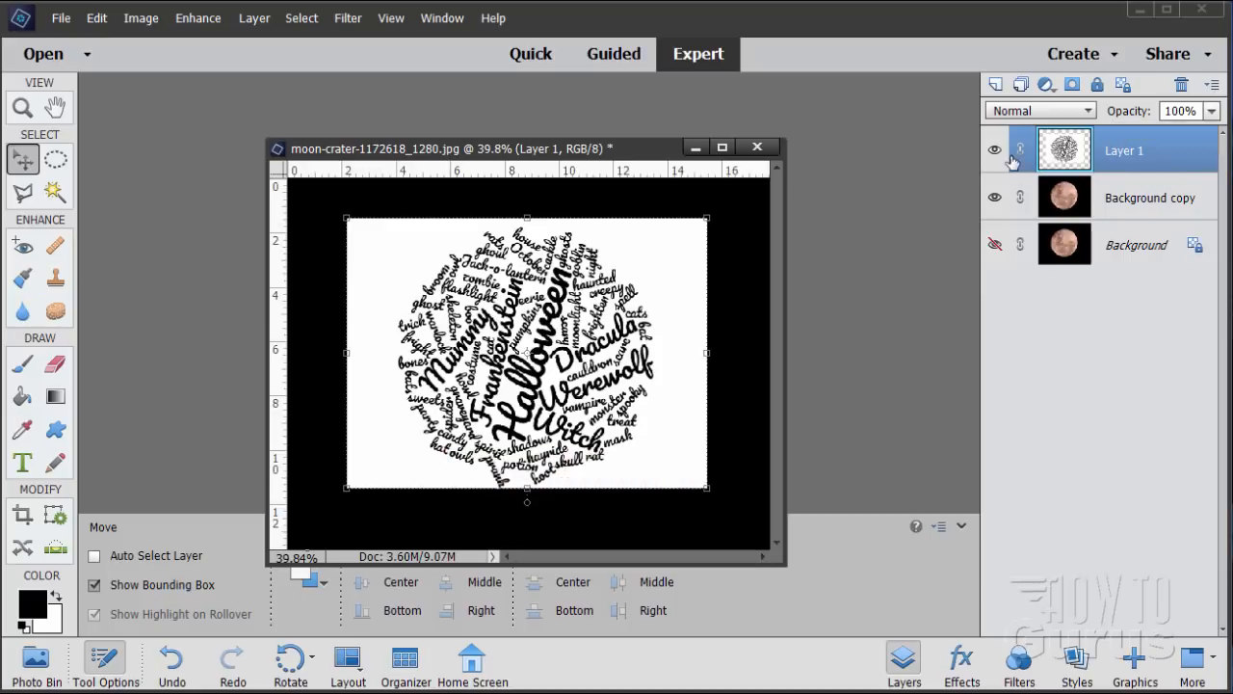
pyautogui.doubleClick(1124, 152)
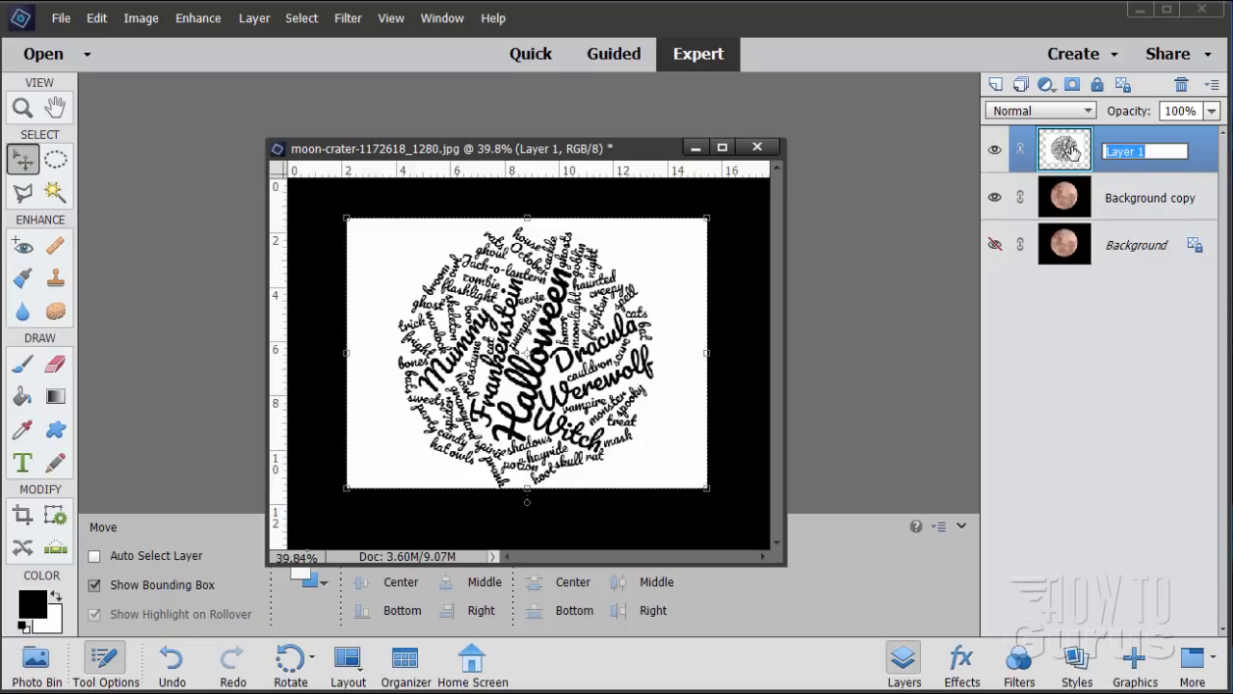
pyautogui.write('wordcloud')
pyautogui.press('Return')
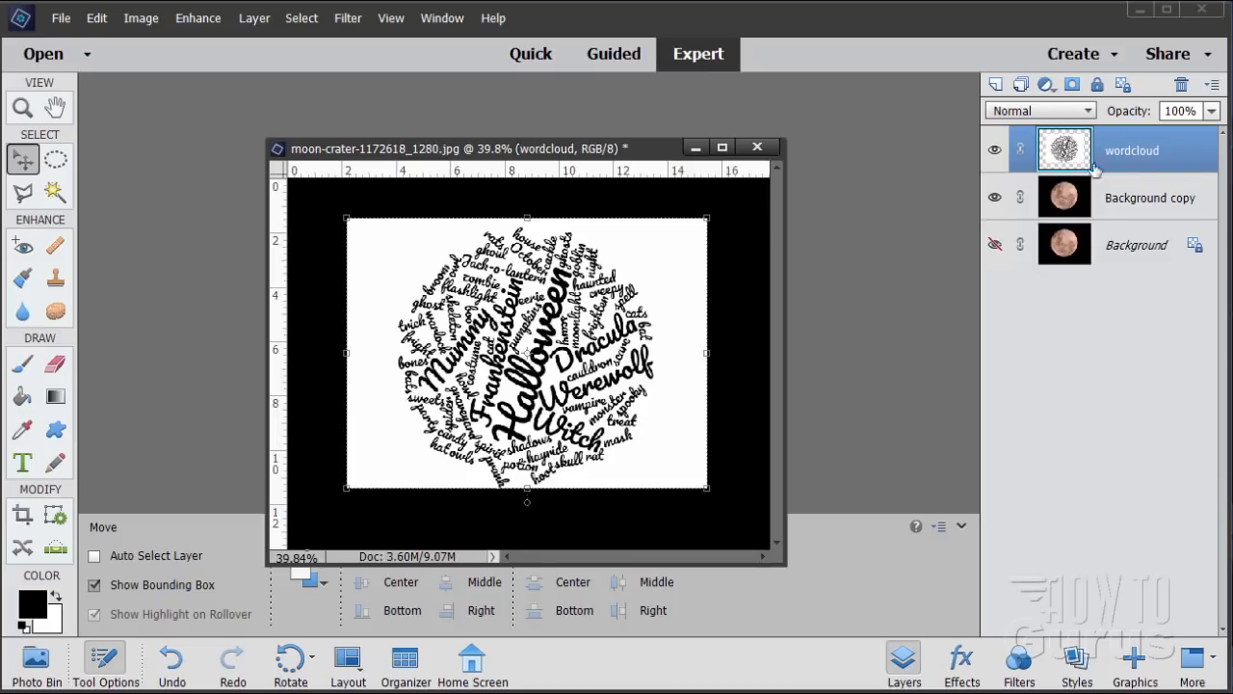
# Step: Duplicate the wordcloud layer and invert the copy's colors to white words on black
pyautogui.moveTo(1066, 153); pyautogui.dragTo(998, 85)
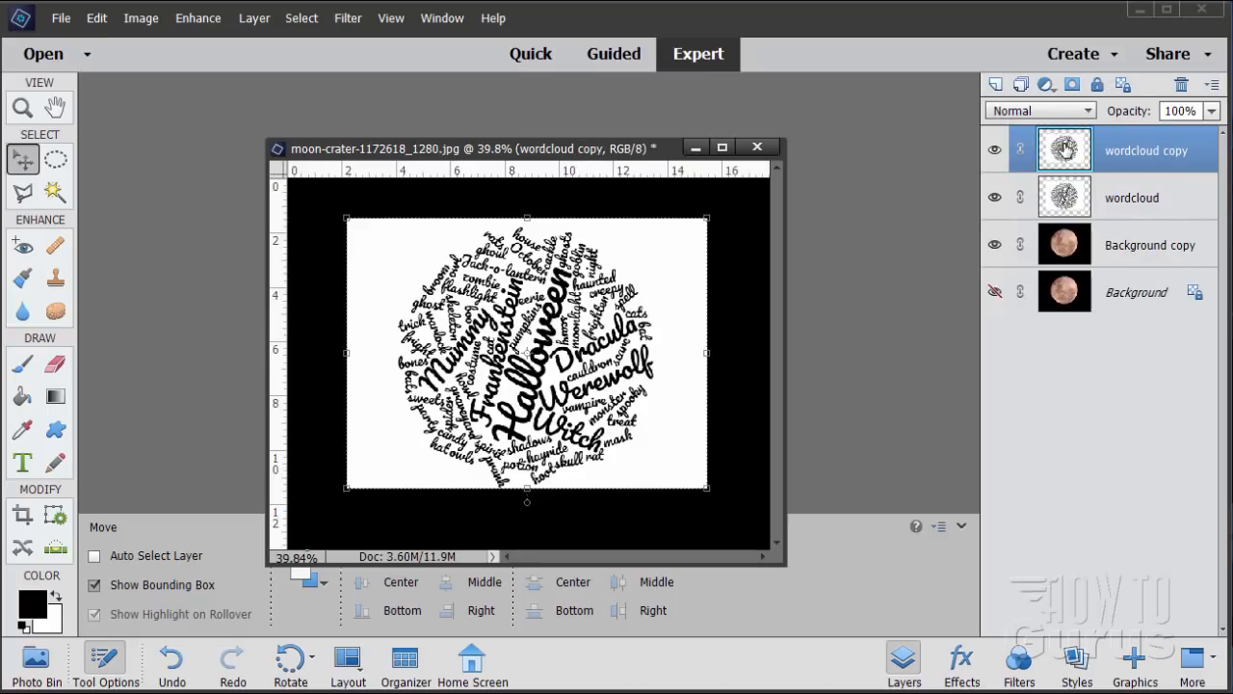
pyautogui.click(345, 19)
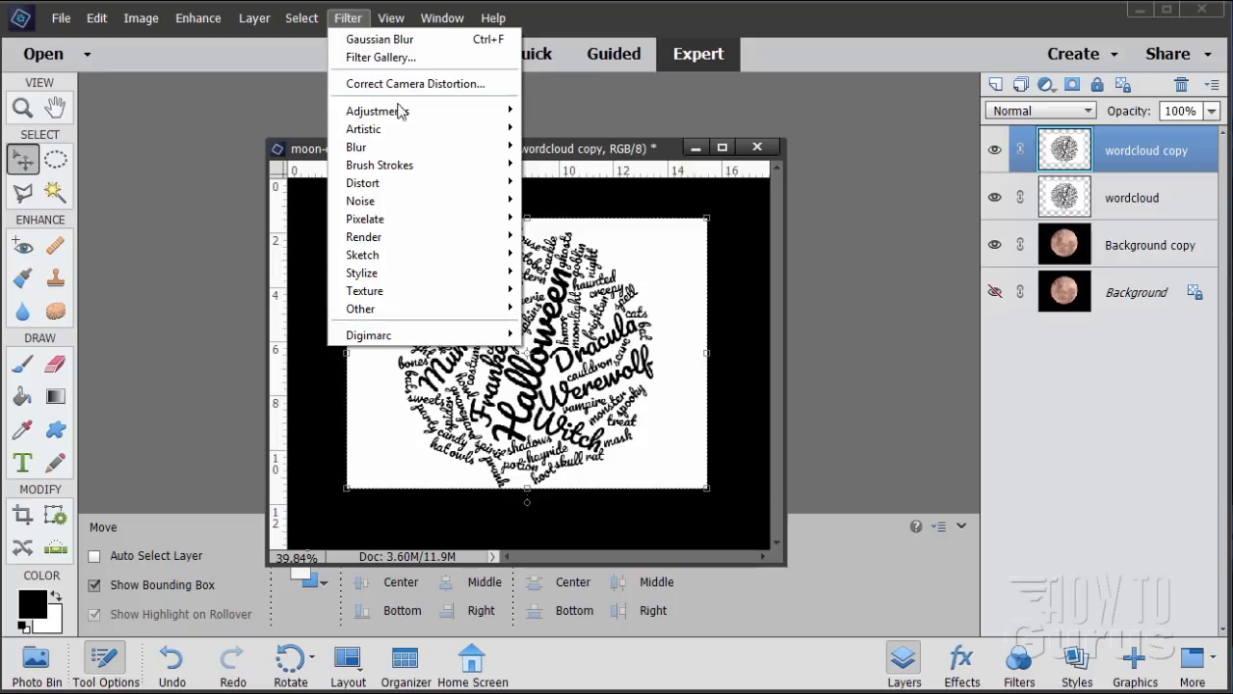
pyautogui.moveTo(403, 112)
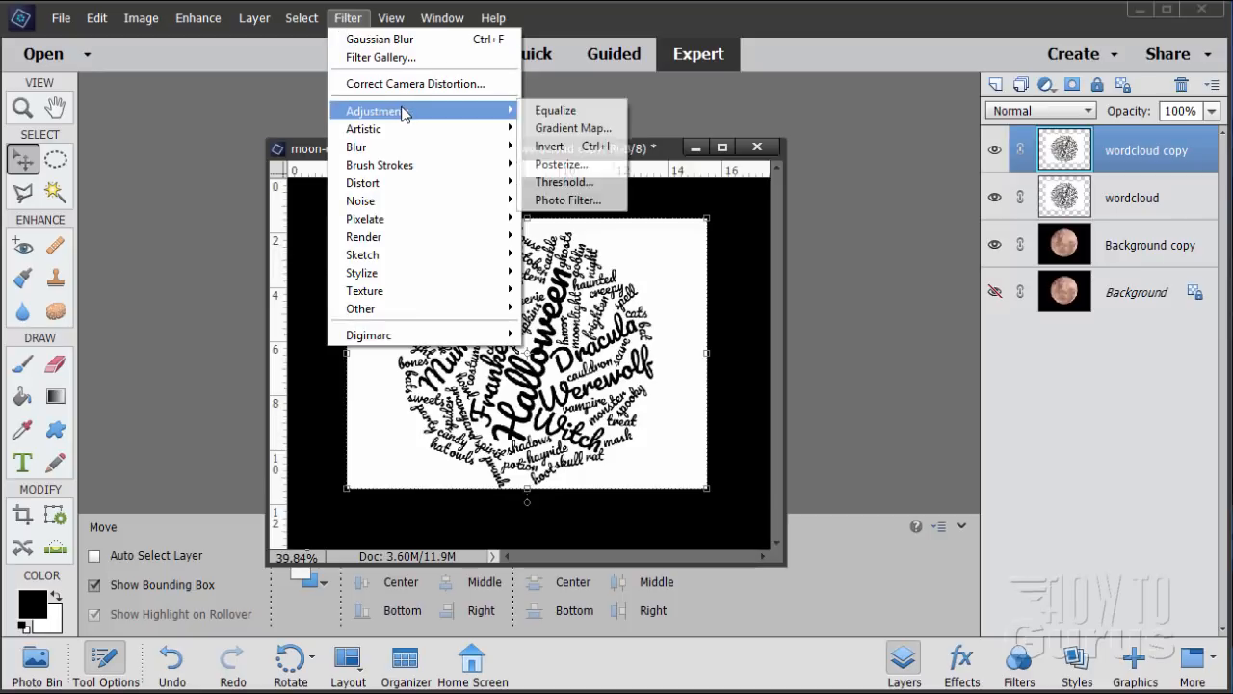
pyautogui.click(582, 148)
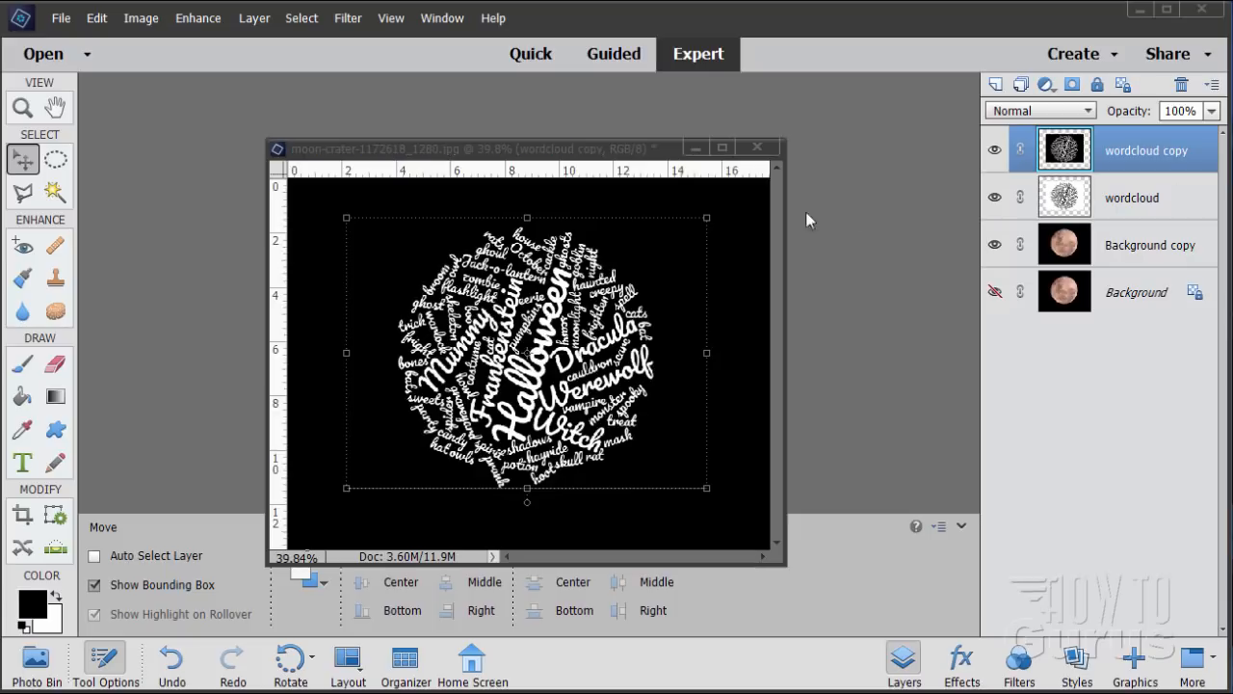
pyautogui.moveTo(523, 157); pyautogui.dragTo(494, 99)
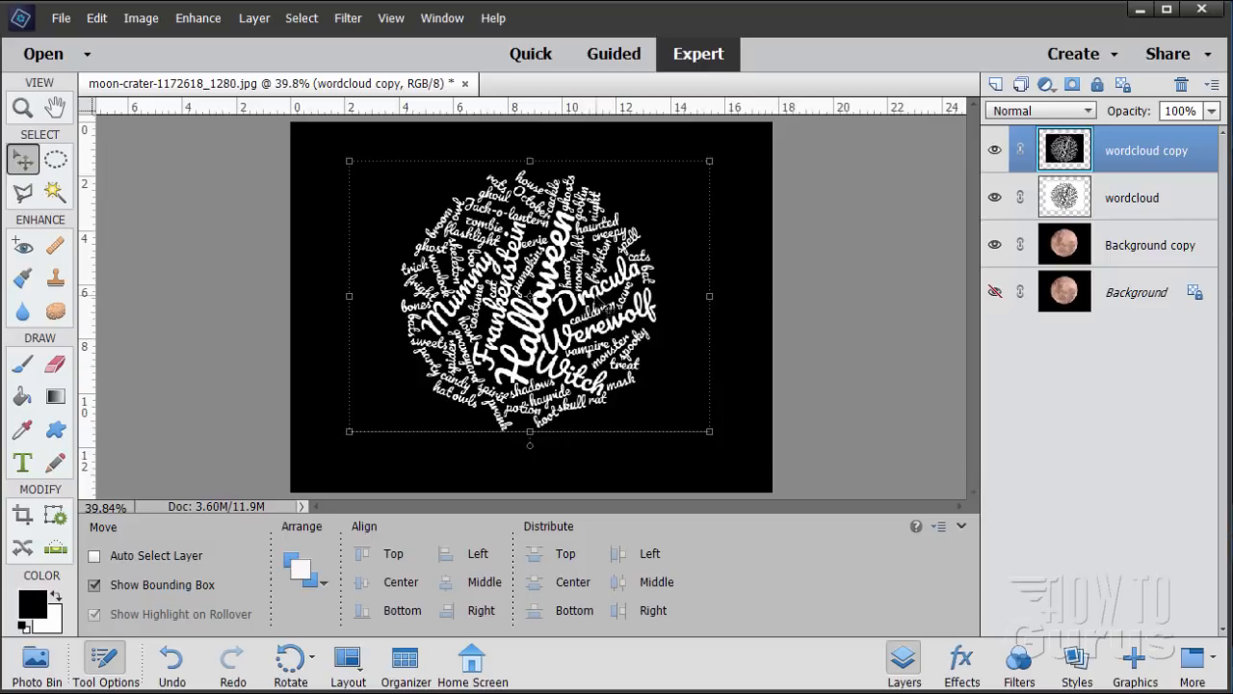
# Step: Hide the original wordcloud layer and add a new layer filled with black directly above the Background layer
pyautogui.click(995, 199)
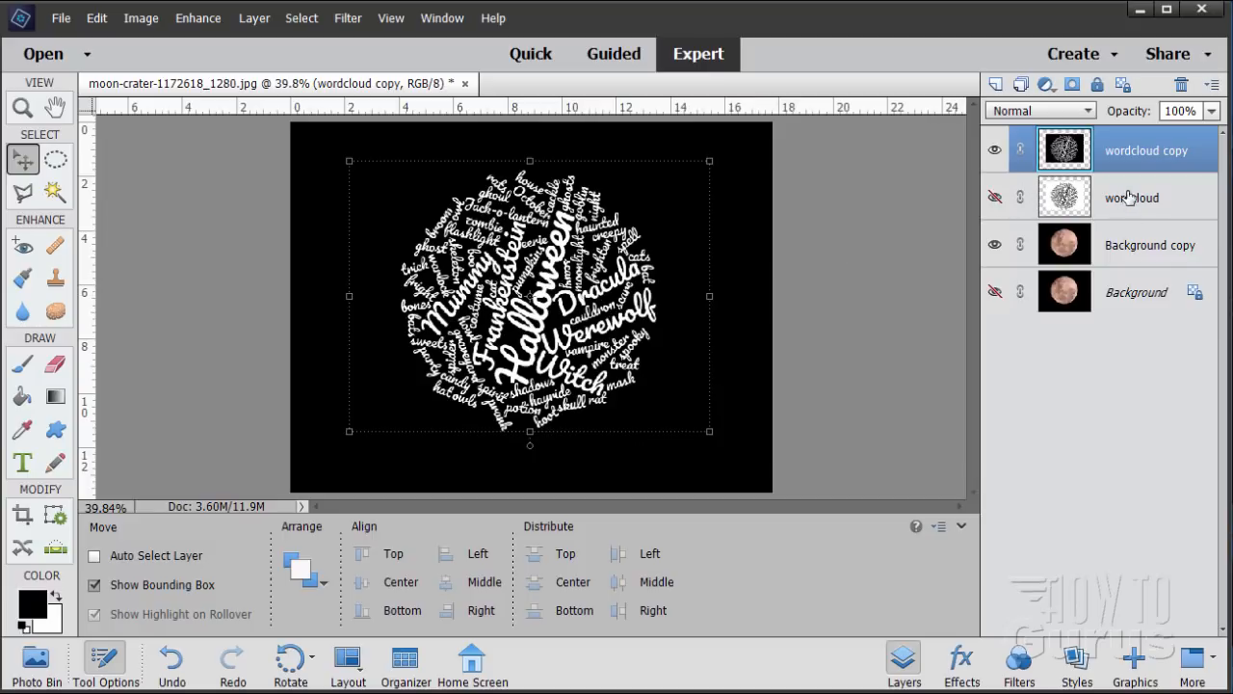
pyautogui.click(1152, 295)
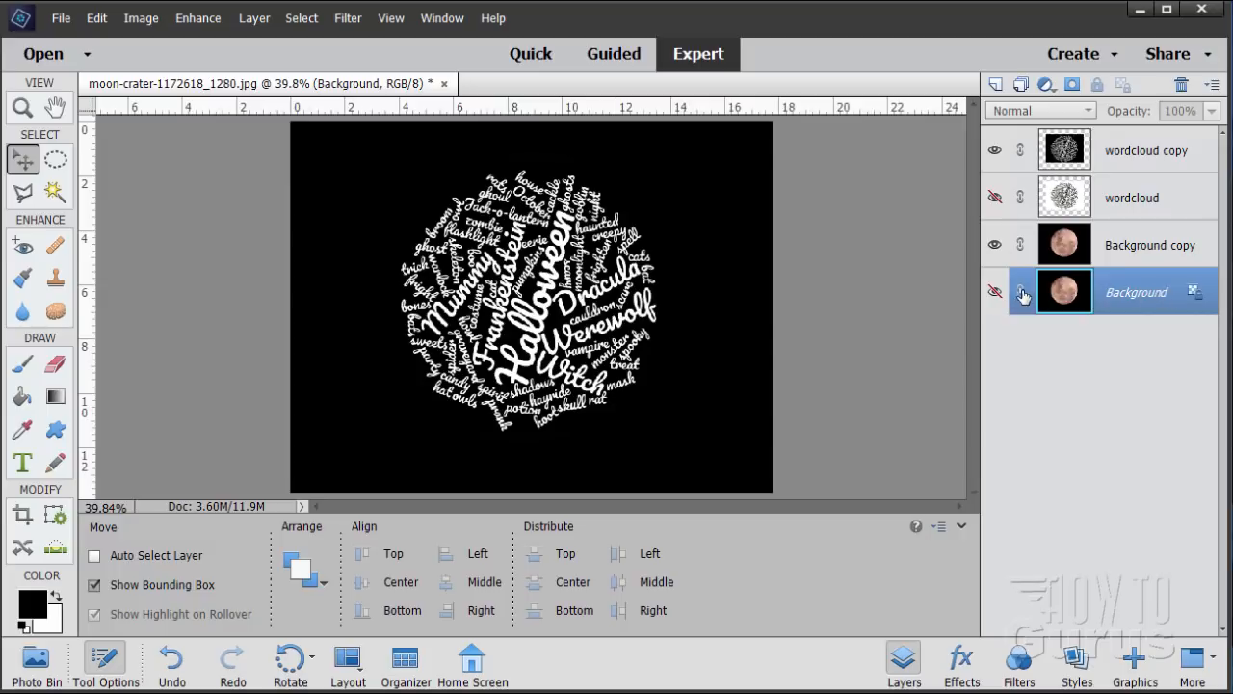
pyautogui.click(996, 84)
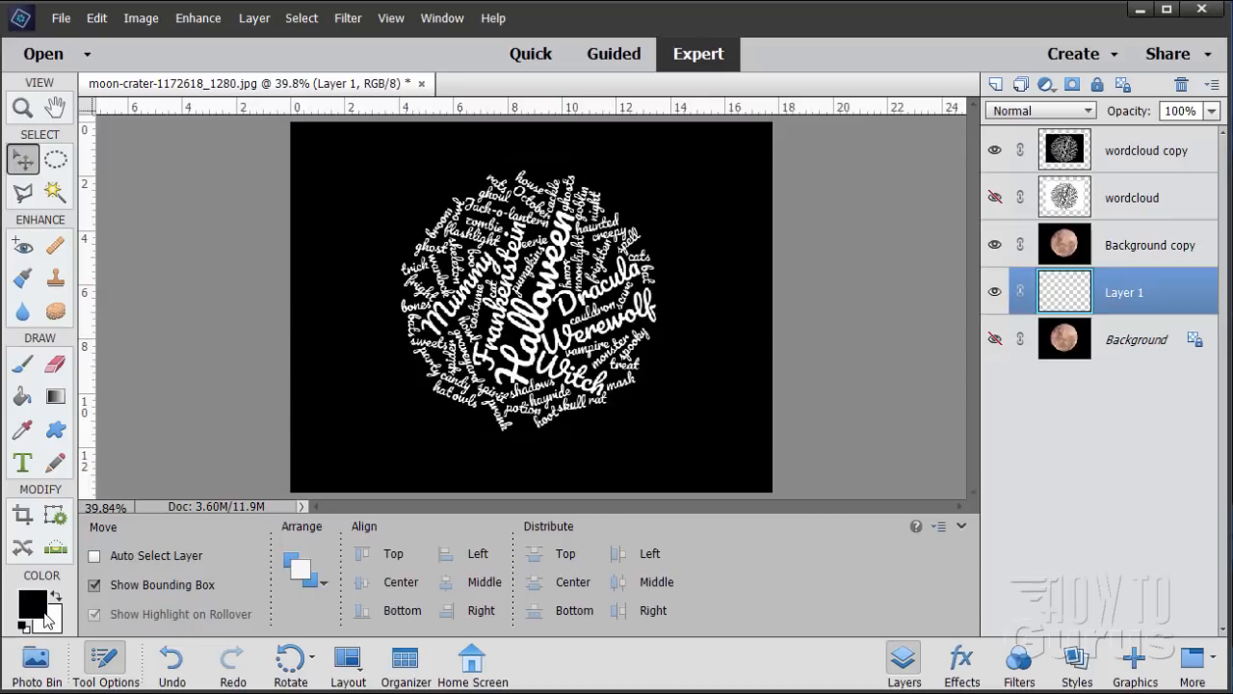
pyautogui.click(21, 395)
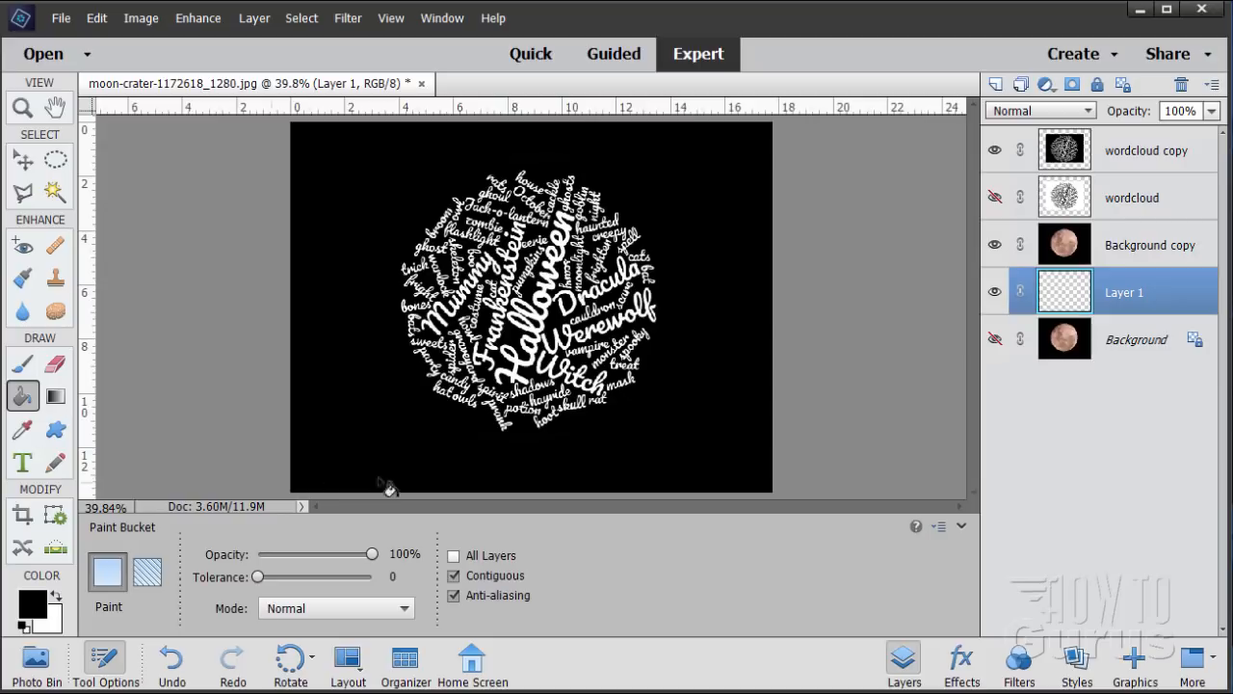
pyautogui.click(396, 456)
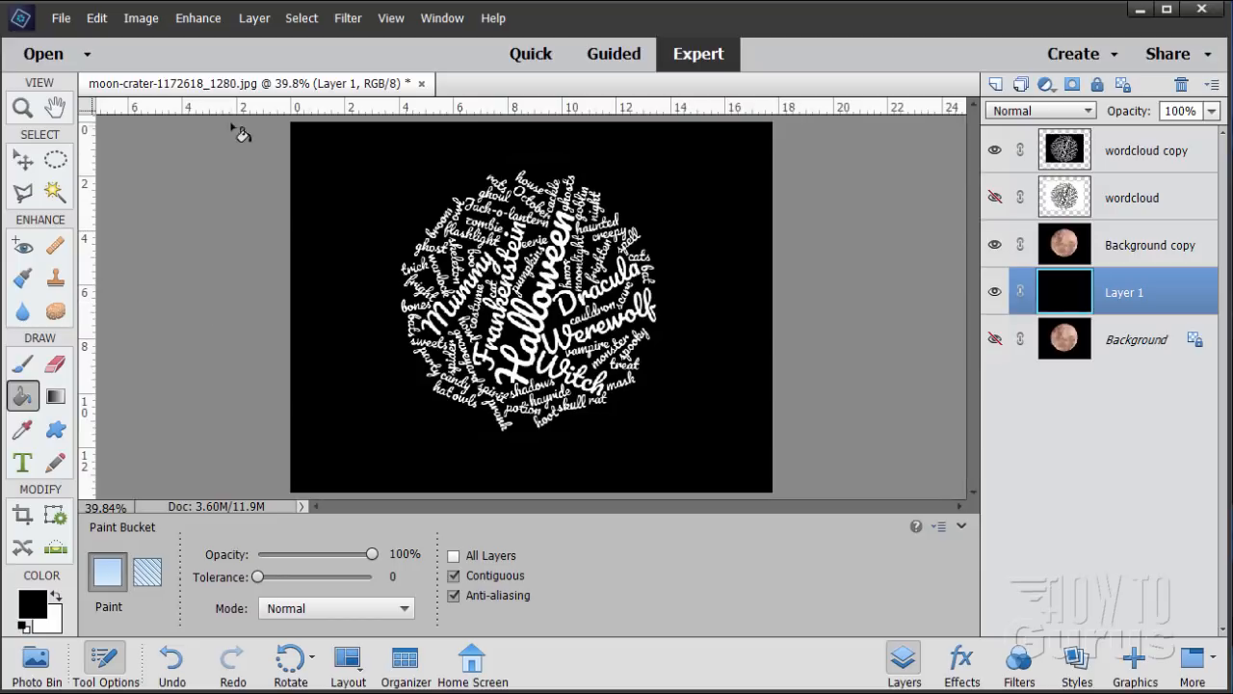
pyautogui.click(24, 162)
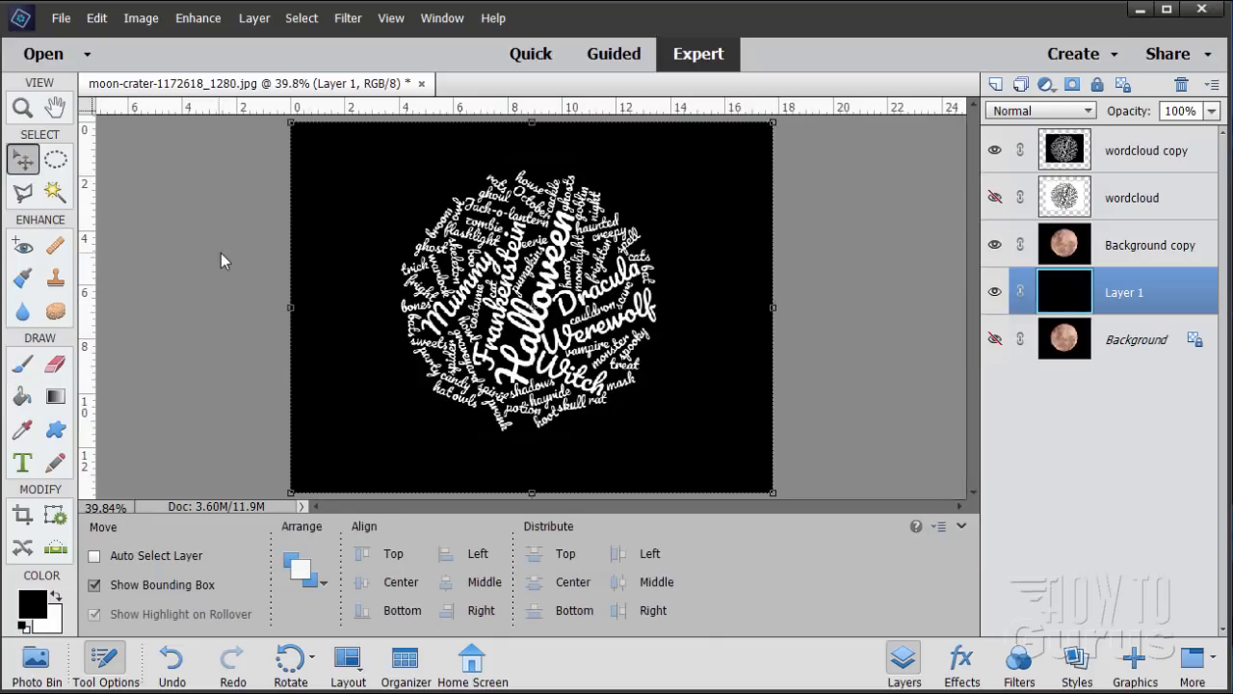
# Step: Save the layered image in the Halloween folder as the Photoshop file moon-crater-1172618_1280.psd
pyautogui.click(61, 18)
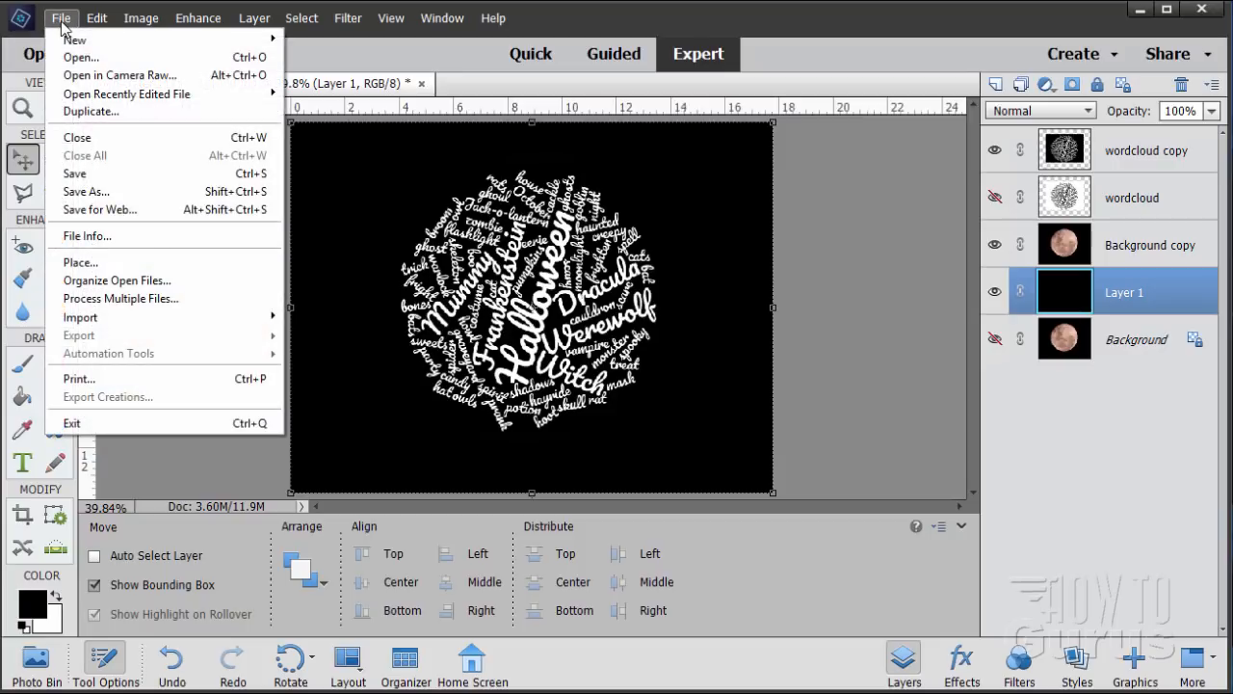
pyautogui.click(88, 175)
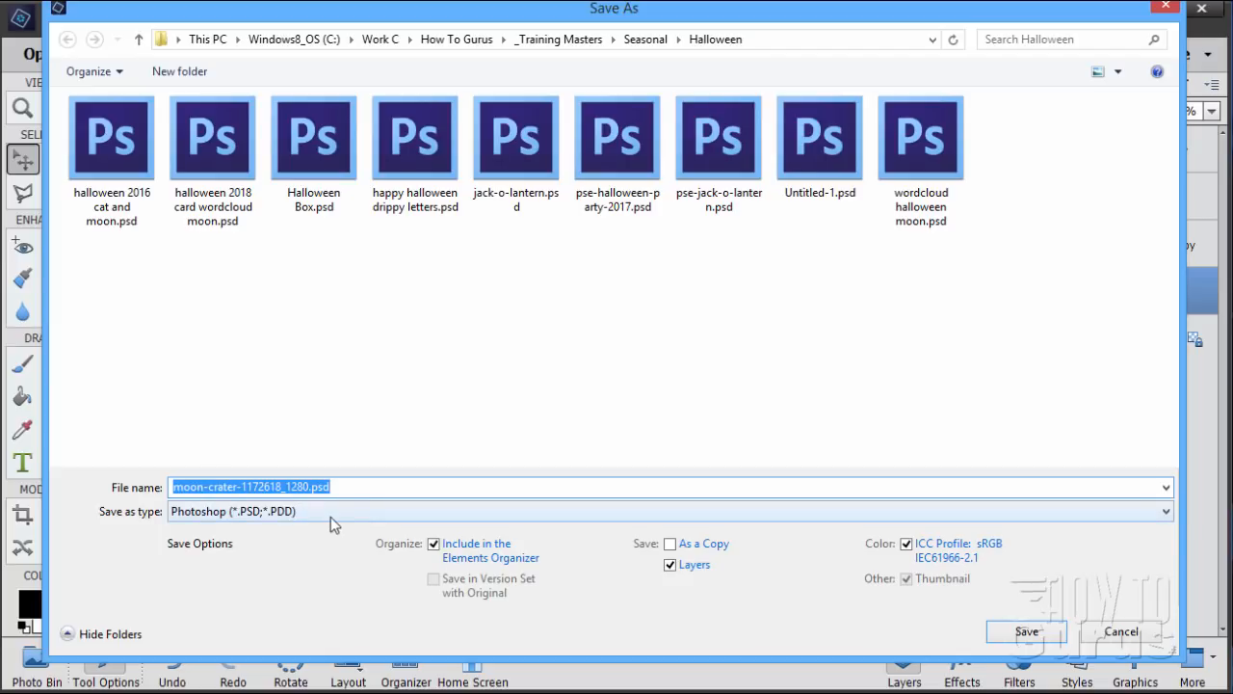
pyautogui.click(287, 486)
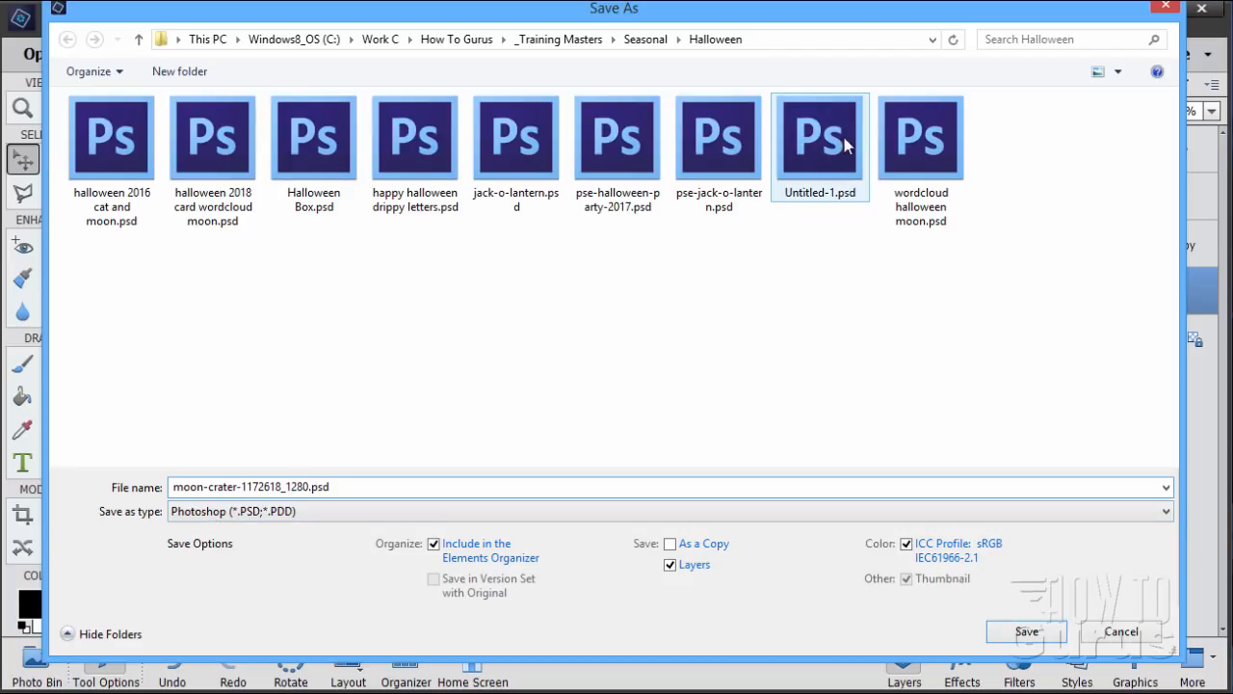
pyautogui.moveTo(867, 20); pyautogui.dragTo(807, 32)
pyautogui.click(1006, 644)
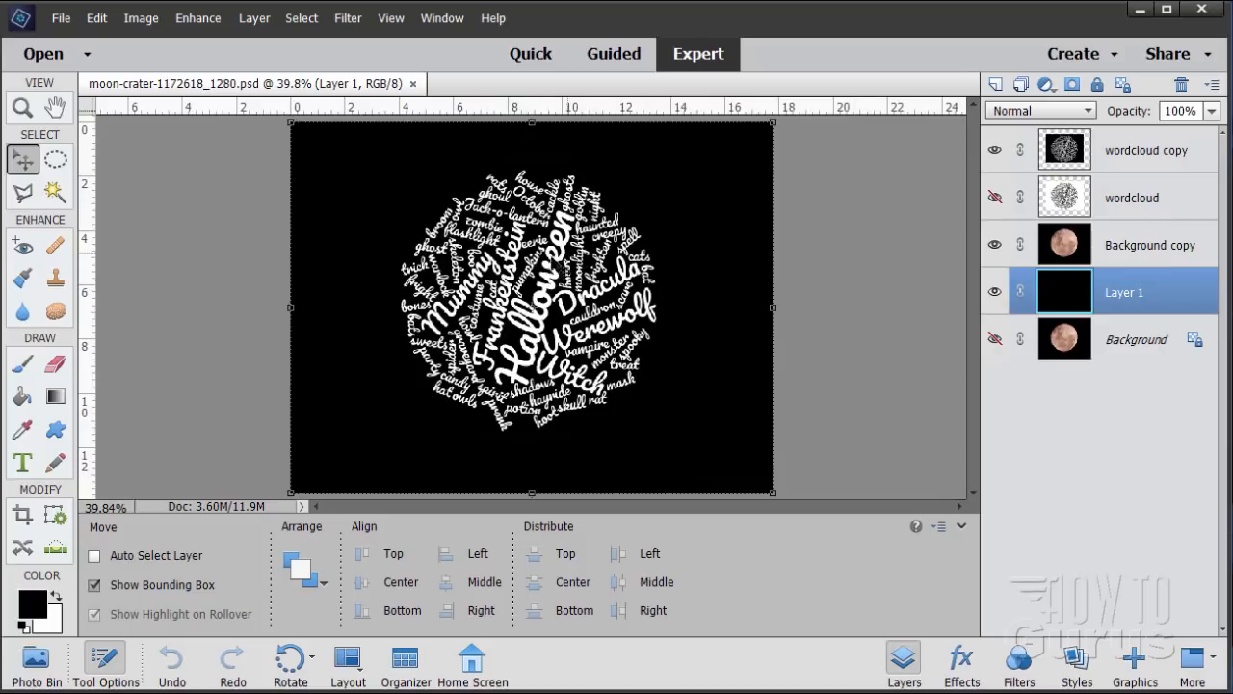
# Step: Load the wordcloud copy layer's outline as a selection, copy its contents to the clipboard, and deselect
pyautogui.click(1137, 163)
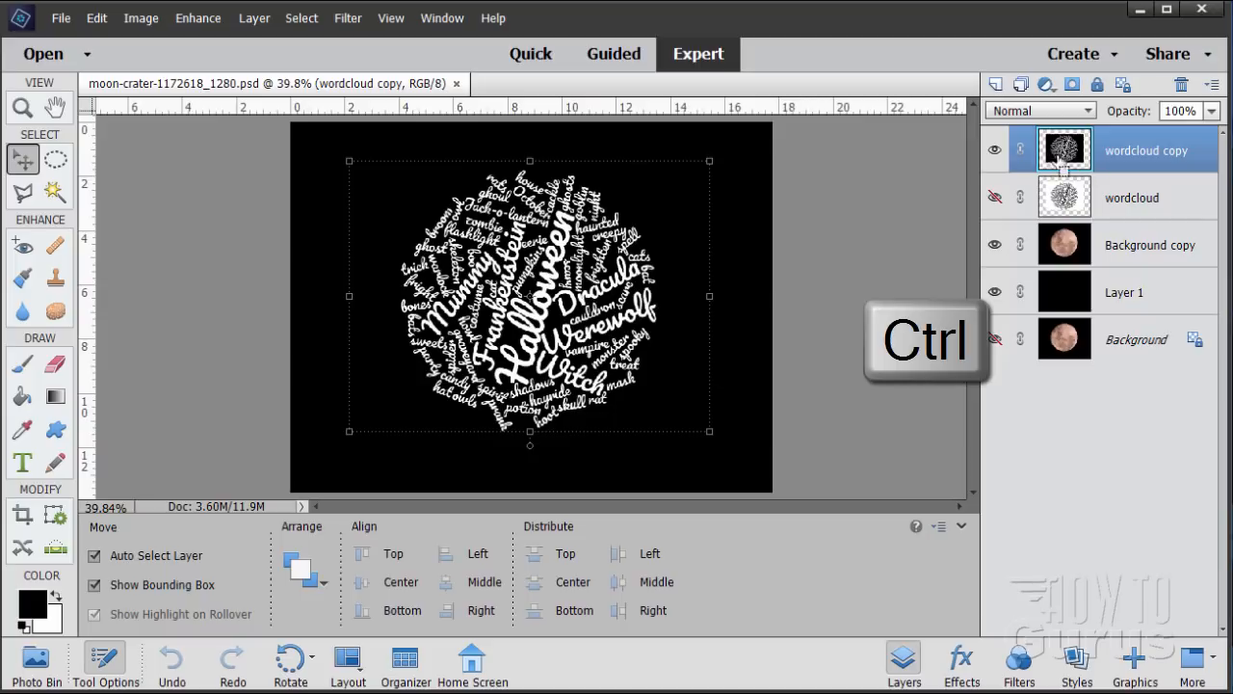
pyautogui.keyDown('ctrl'); pyautogui.click(1065, 152); pyautogui.keyUp('ctrl')
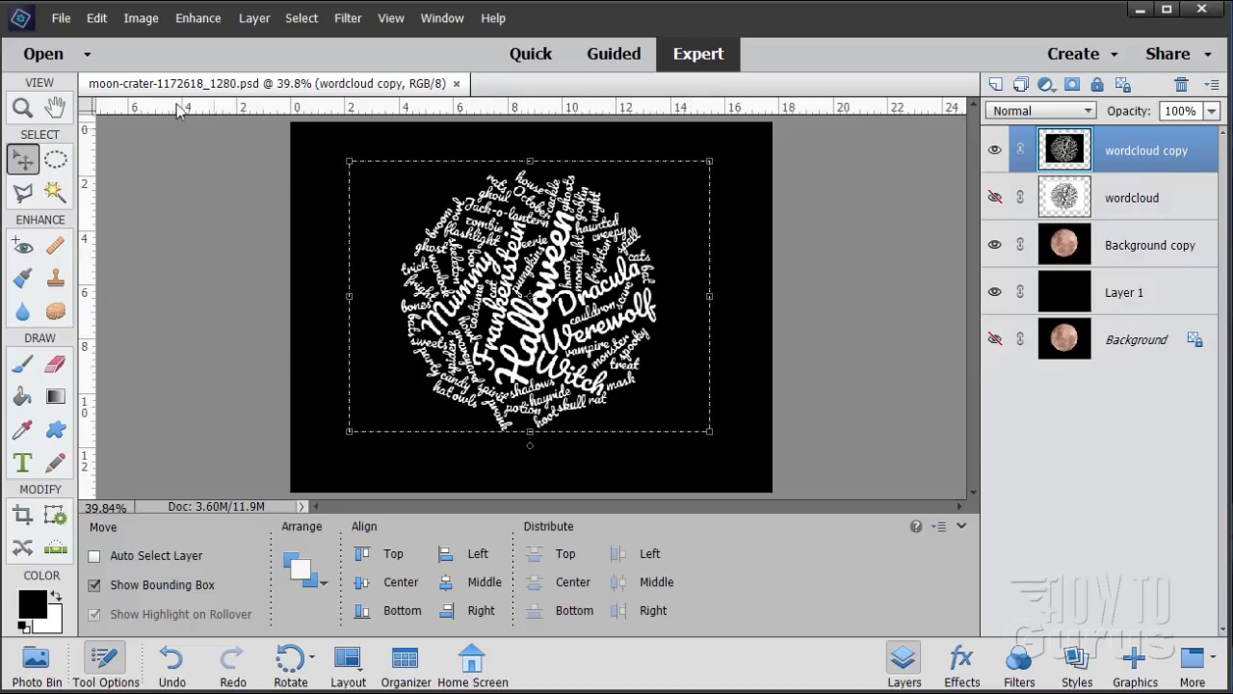
pyautogui.click(97, 19)
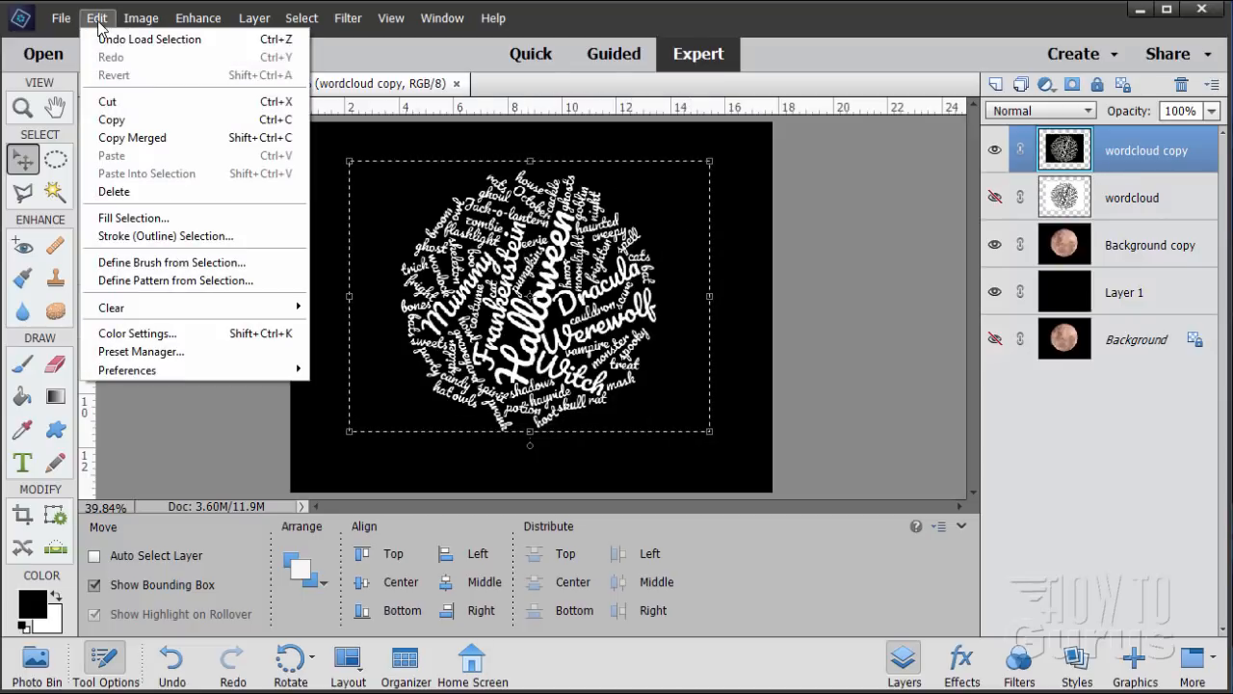
pyautogui.click(126, 121)
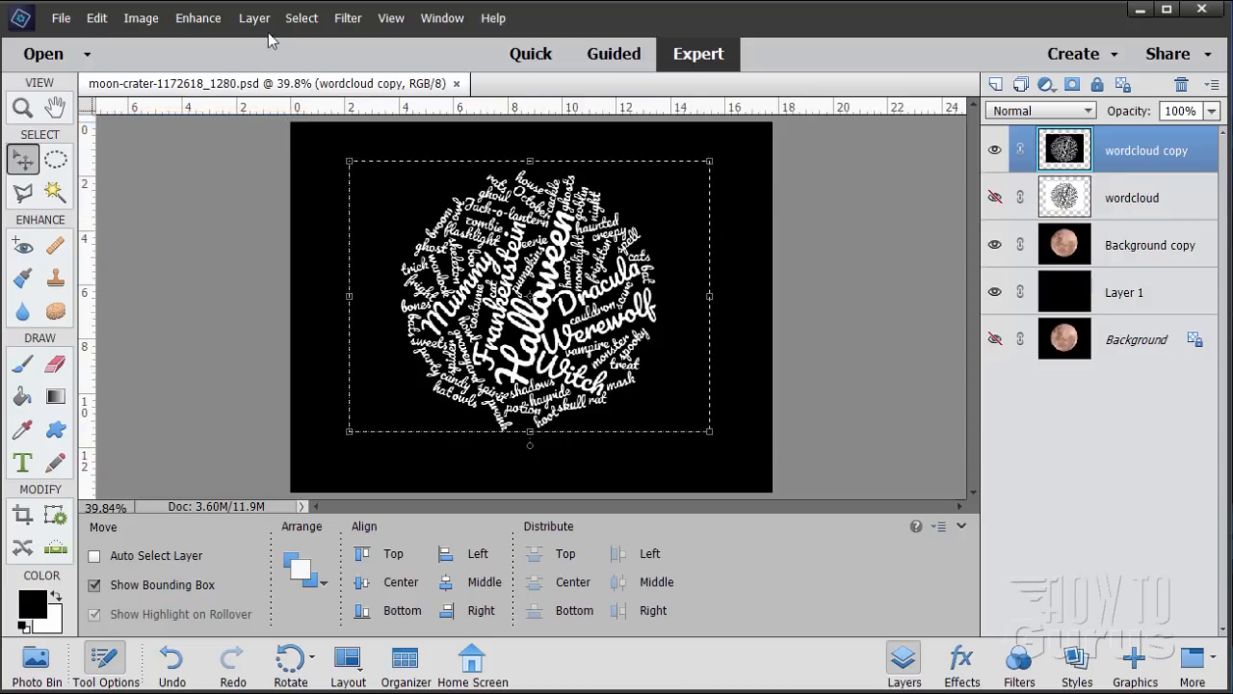
pyautogui.click(301, 18)
pyautogui.click(295, 58)
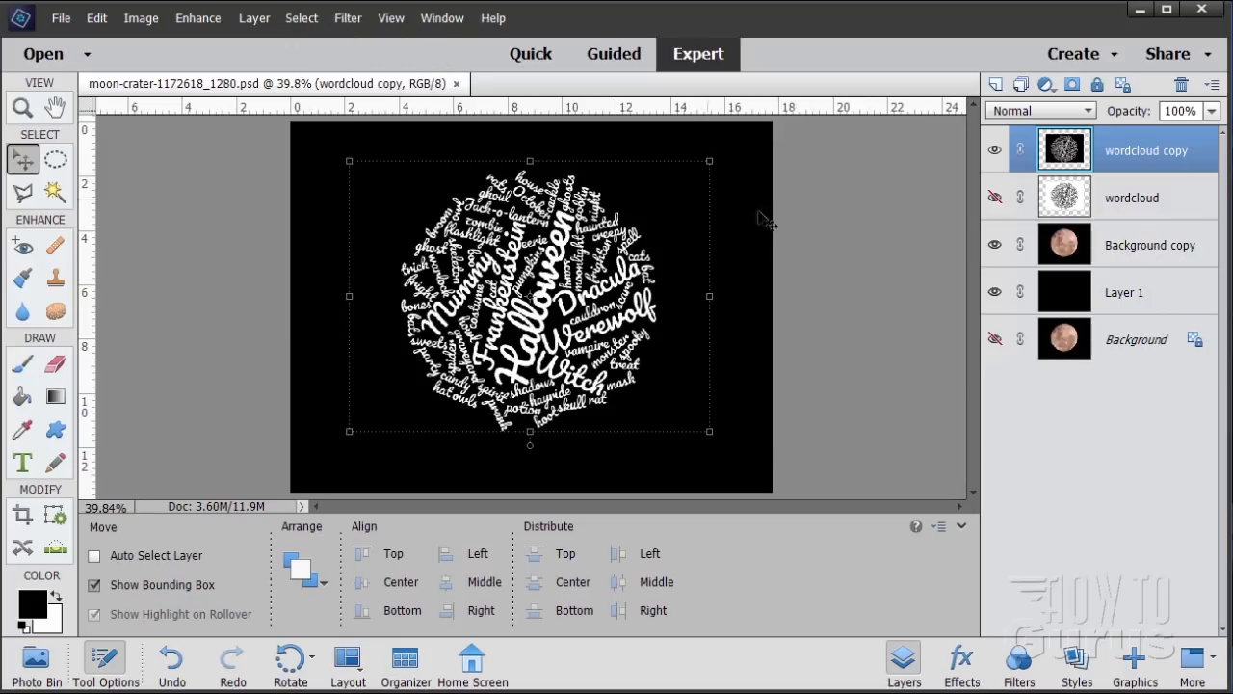
# Step: Add a layer mask to the Background copy moon layer and hide the wordcloud copy layer
pyautogui.click(1102, 253)
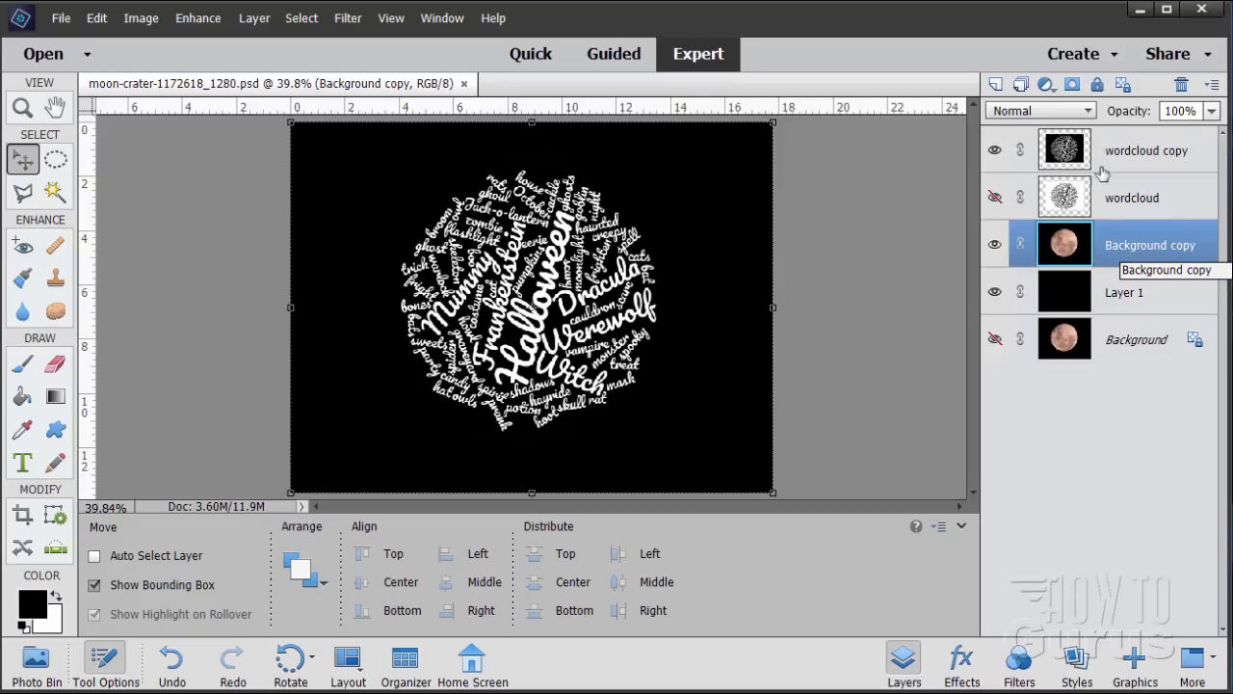
pyautogui.click(1072, 83)
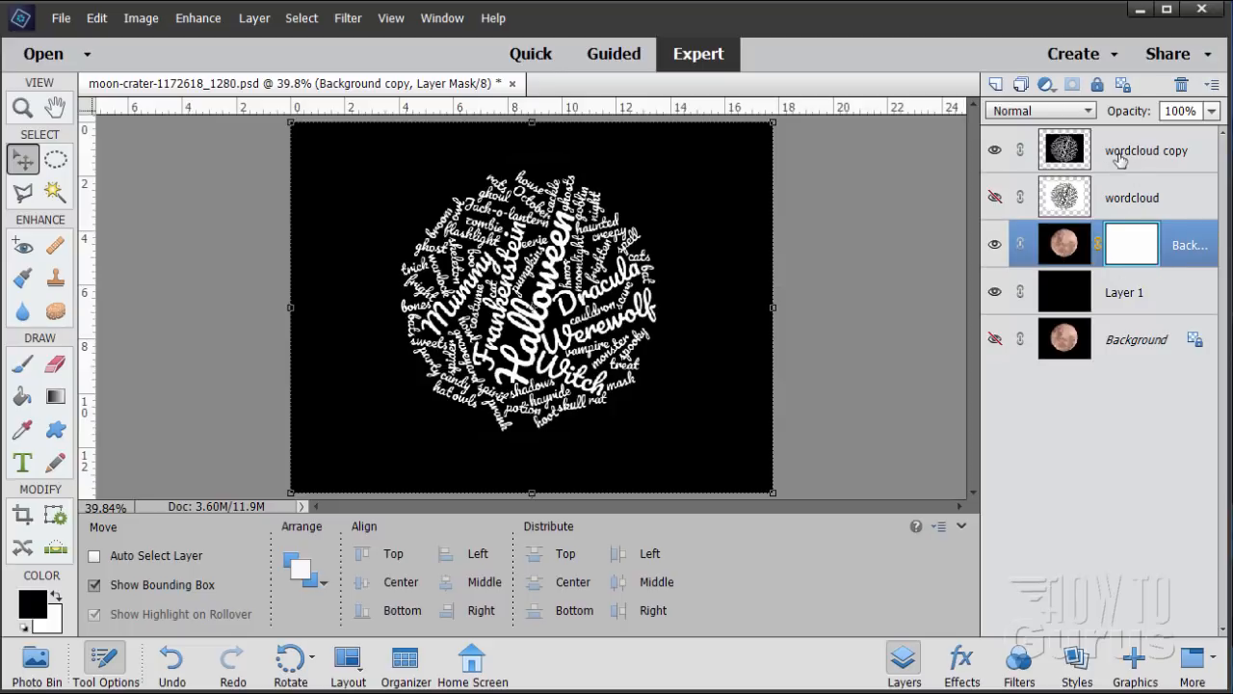
pyautogui.click(993, 152)
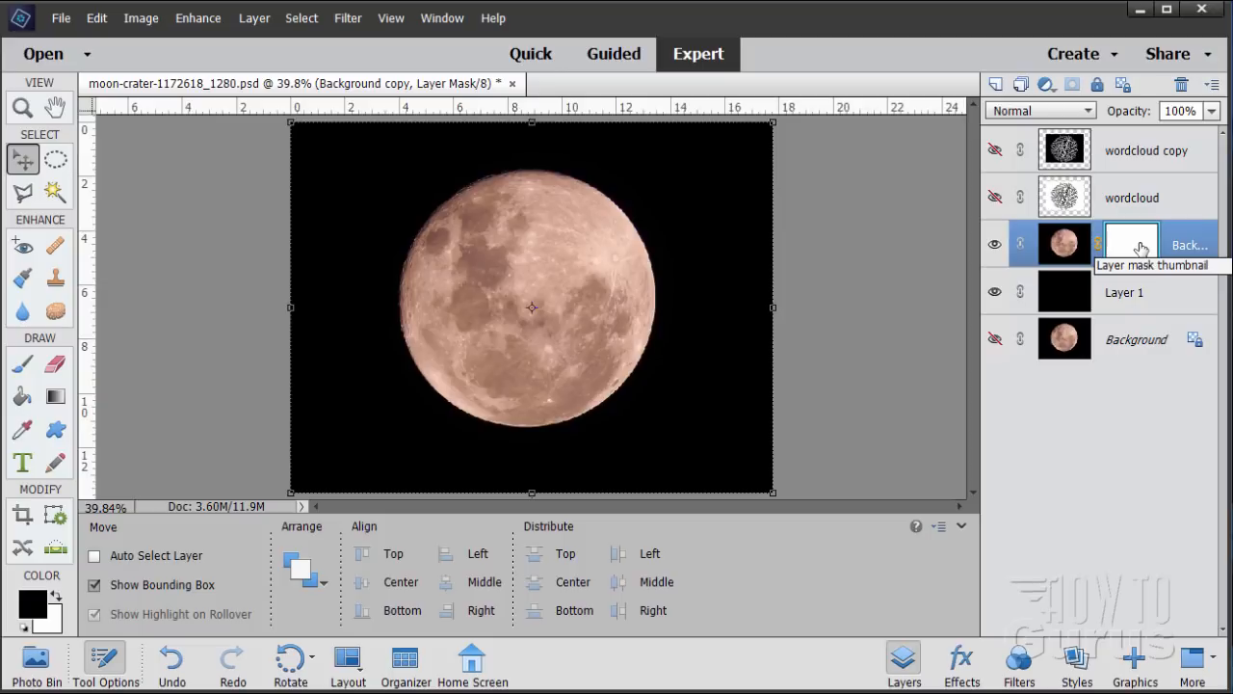
# Step: Display the Background copy layer's mask on the canvas and paste the inverted word cloud into it
pyautogui.press('alt')
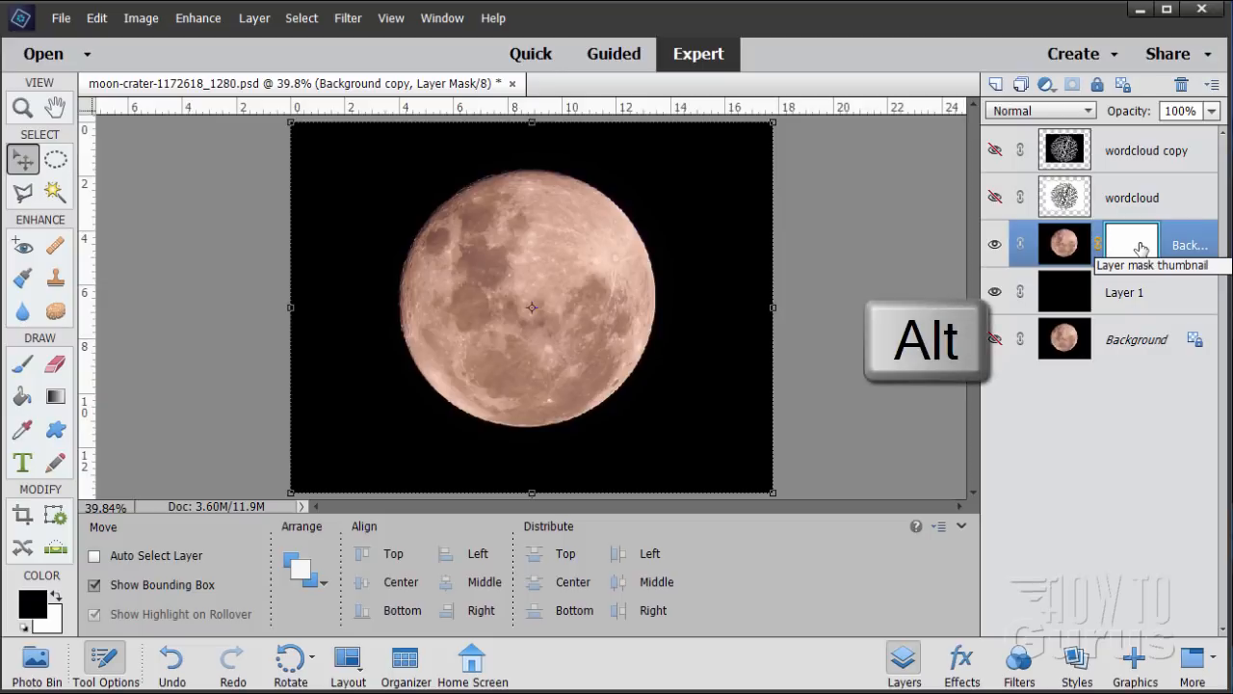
pyautogui.keyDown('alt'); pyautogui.click(1129, 257); pyautogui.keyUp('alt')
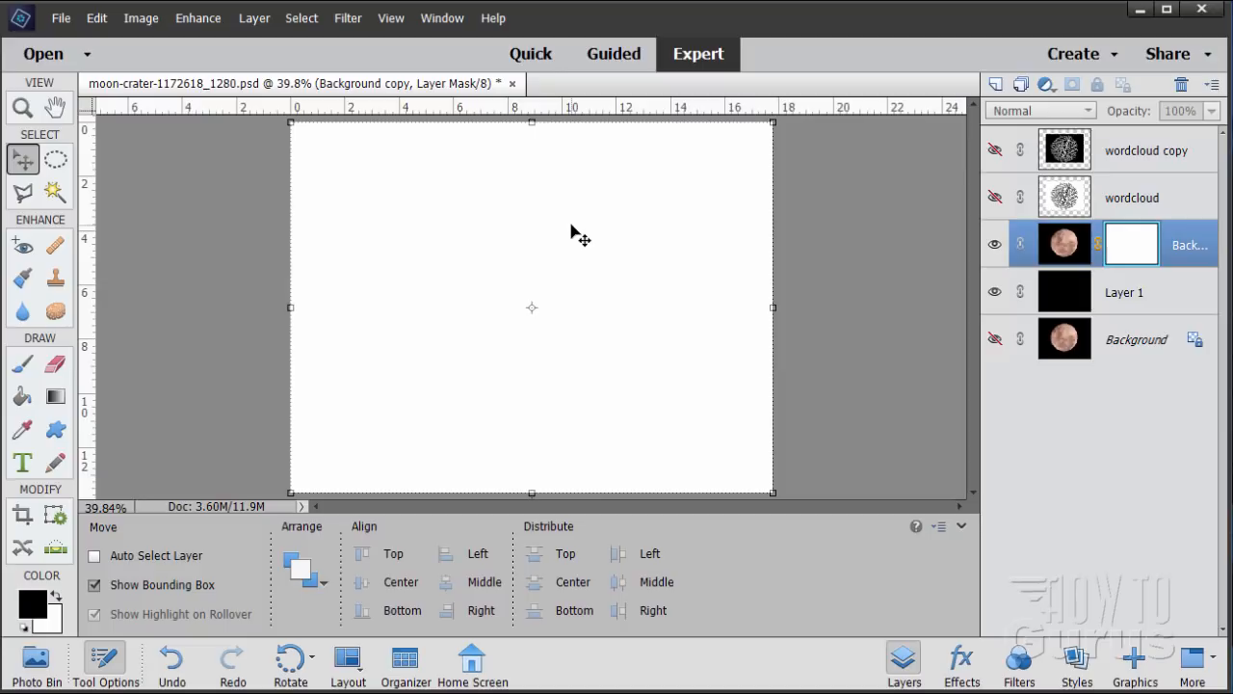
pyautogui.click(96, 19)
pyautogui.click(107, 155)
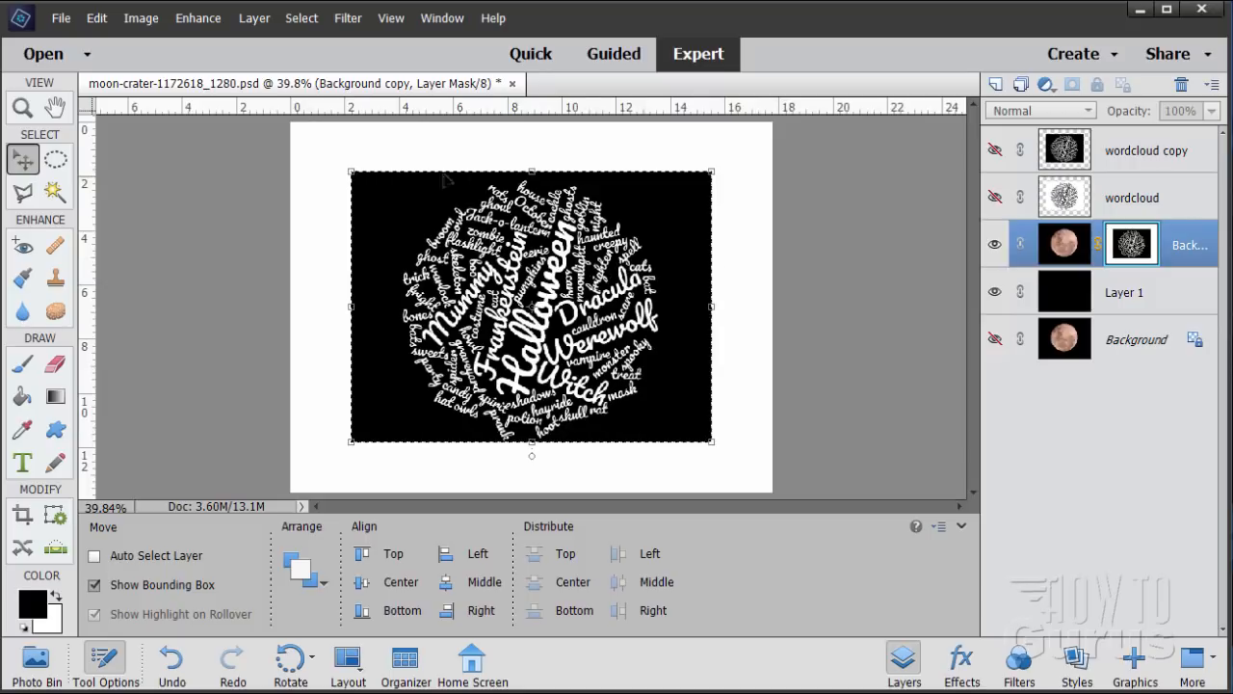
# Step: Deselect the pasted word cloud and fill the mask's white border with black using the Paint Bucket
pyautogui.click(305, 18)
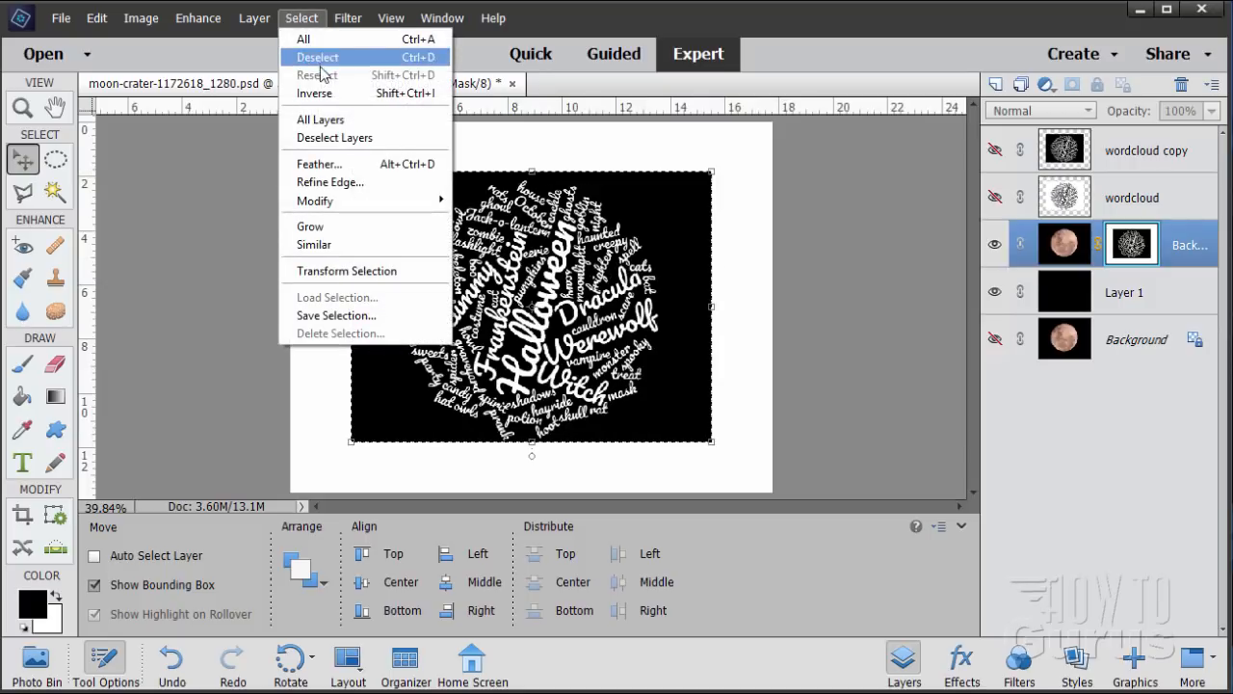
pyautogui.click(318, 58)
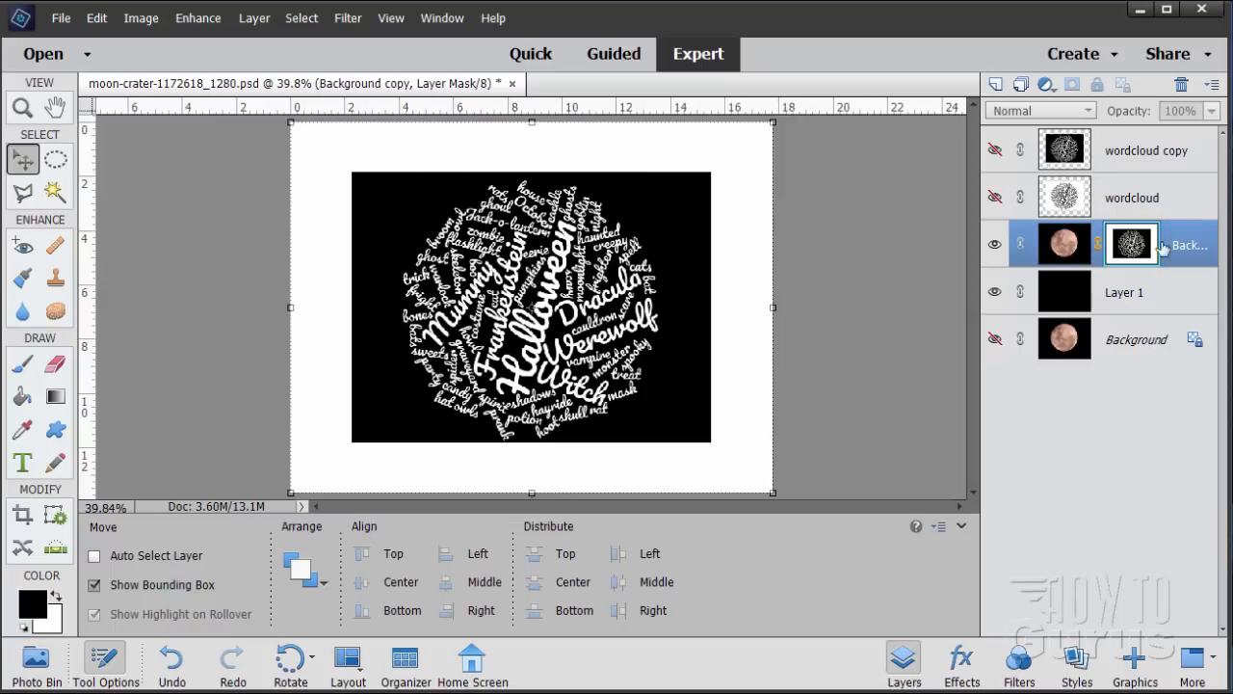
pyautogui.click(23, 398)
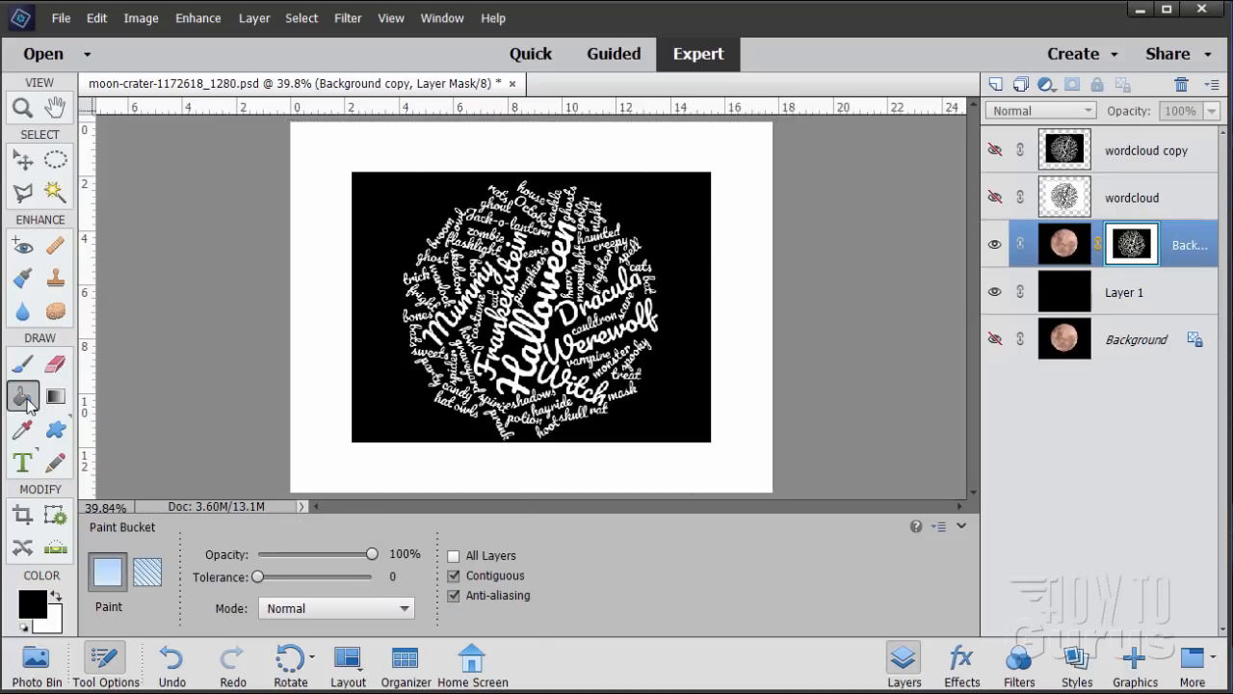
pyautogui.click(315, 442)
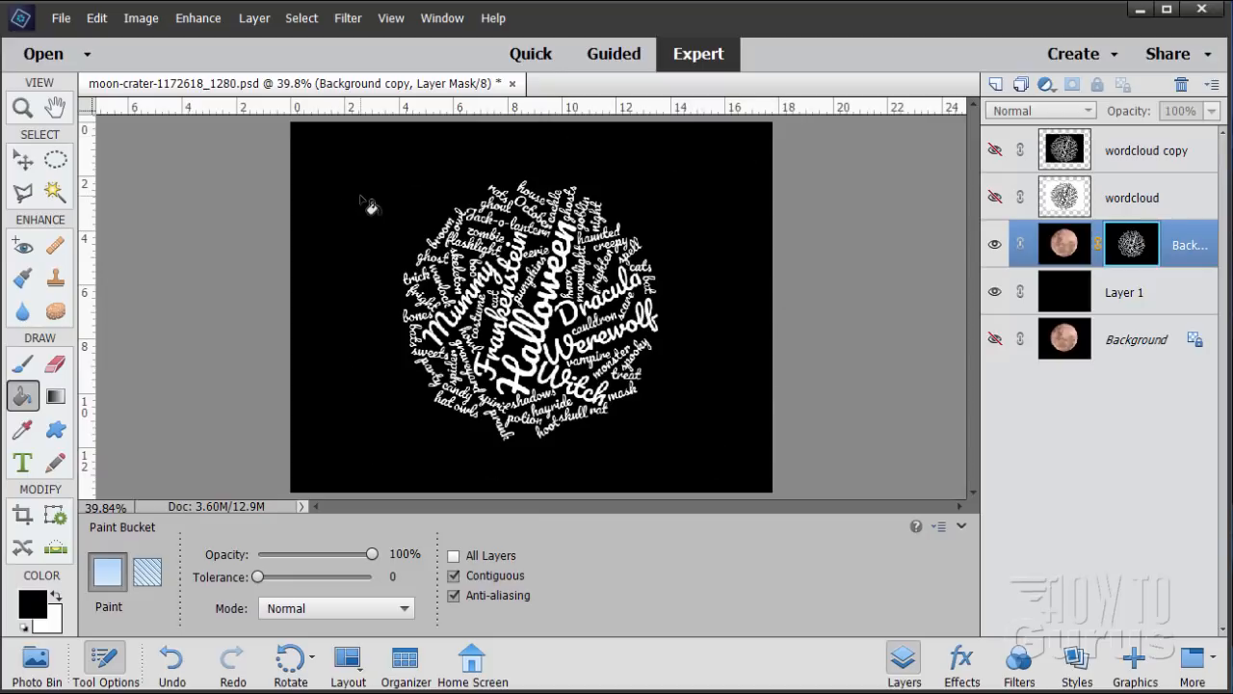
# Step: Switch to the Move tool, return from the mask view to the image, and duplicate the masked Background copy layer
pyautogui.click(26, 161)
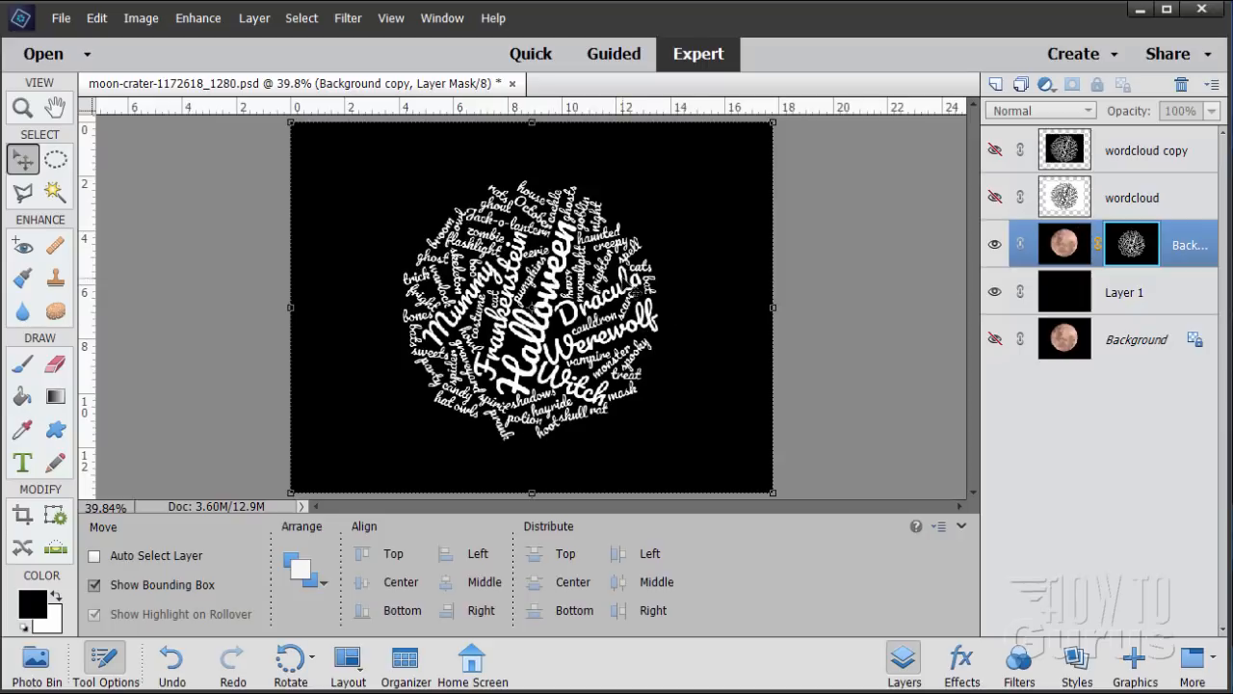
pyautogui.click(1070, 301)
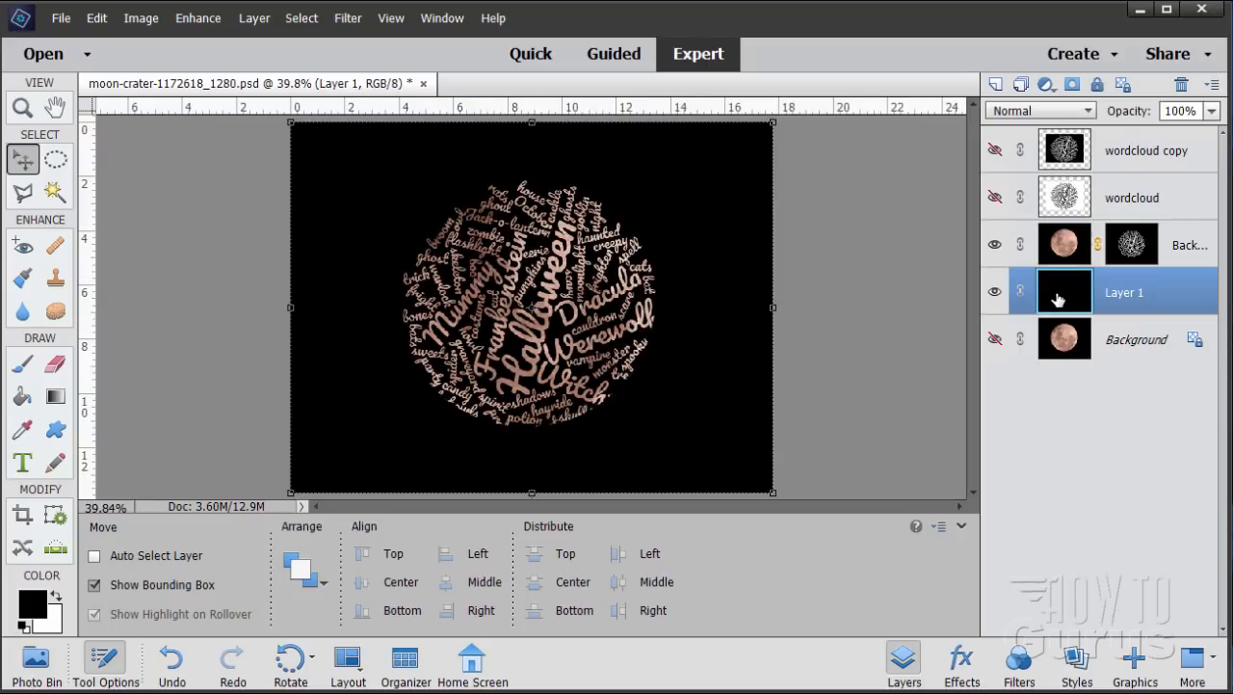
pyautogui.click(1067, 345)
pyautogui.click(1058, 296)
pyautogui.click(1086, 252)
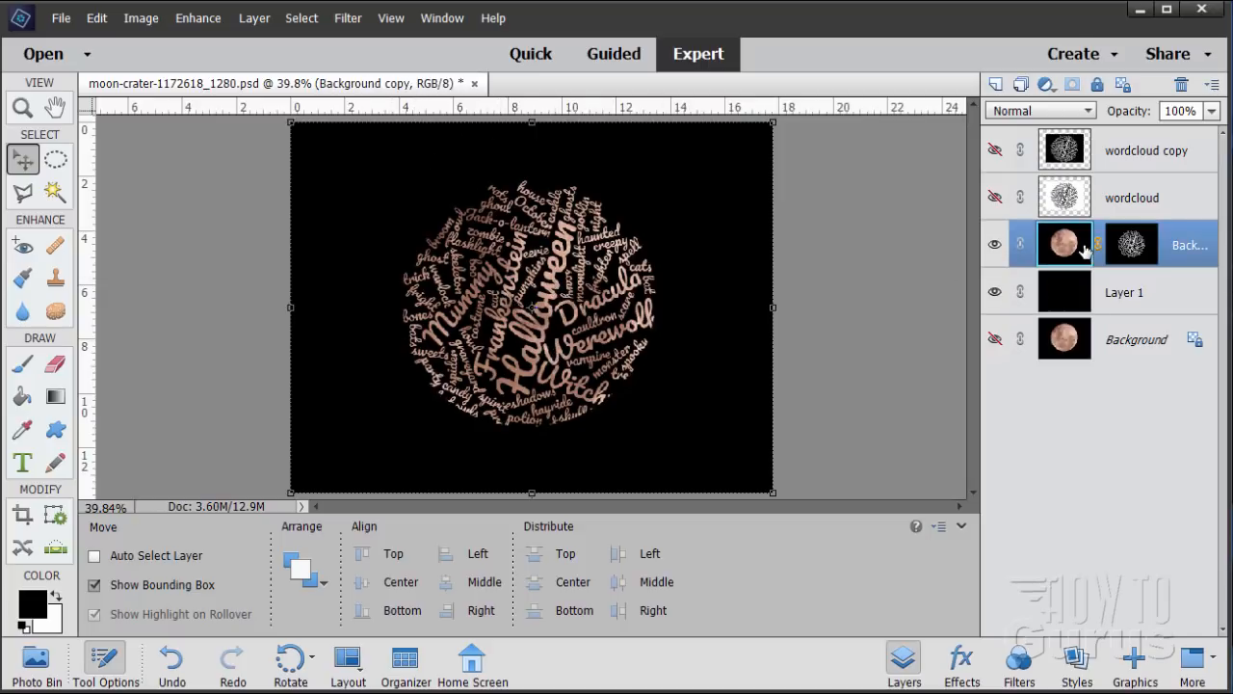
pyautogui.moveTo(1069, 248); pyautogui.dragTo(996, 83)
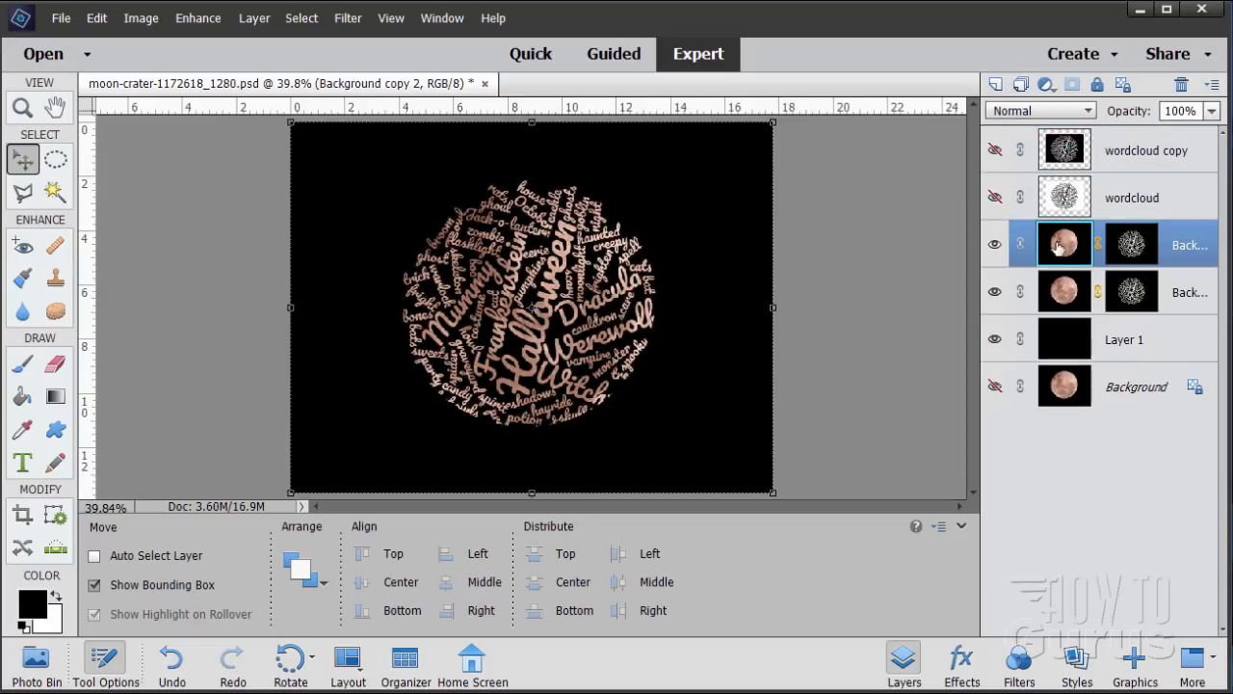
# Step: Rotate the lower of the two masked moon layers, Background copy, by -45 degrees with Free Transform
pyautogui.click(1065, 298)
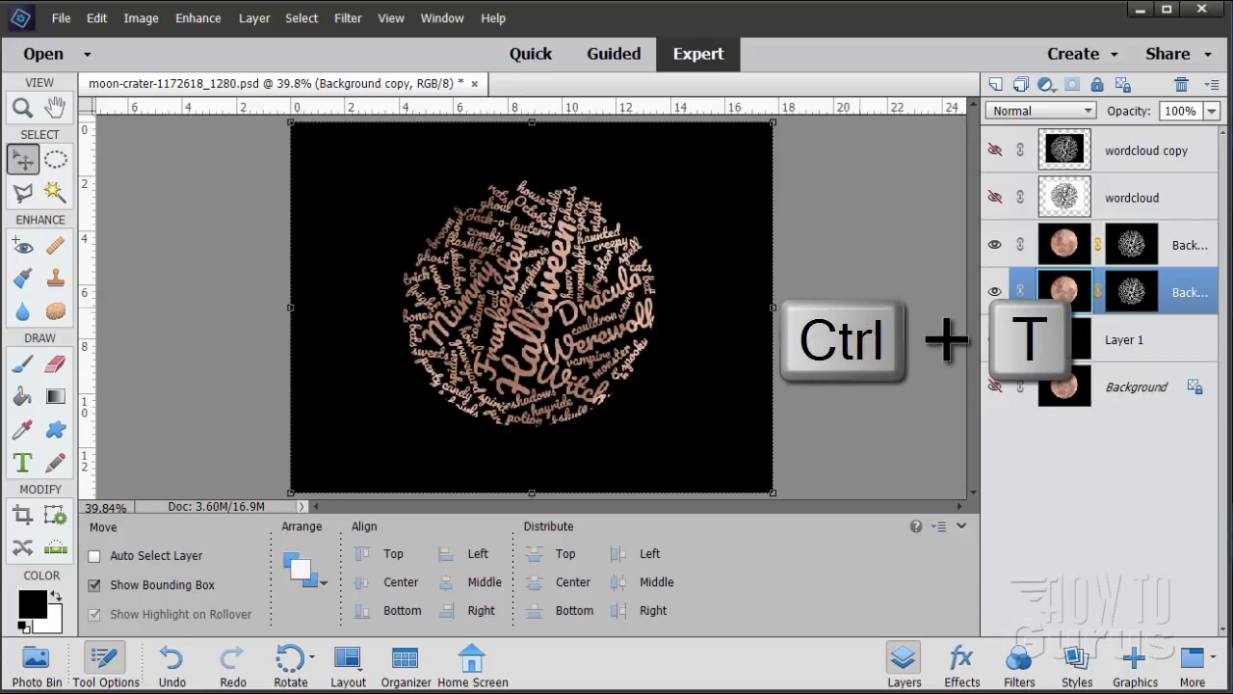
pyautogui.hotkey('ctrl', 't')
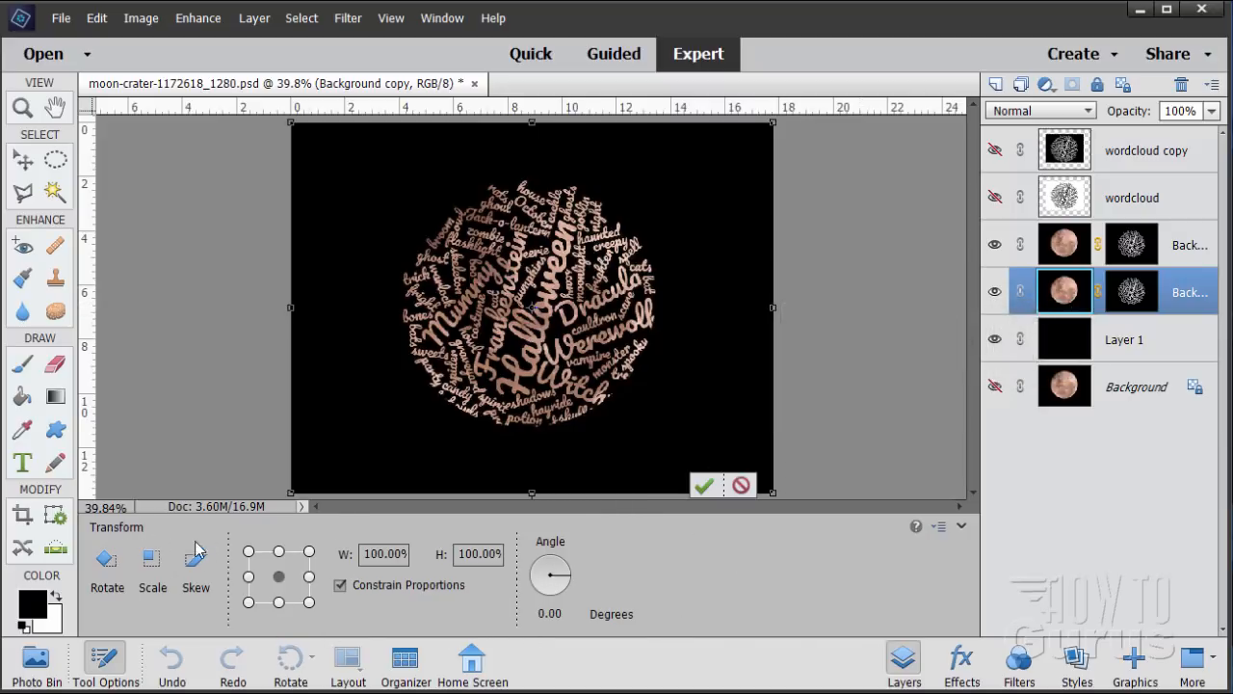
pyautogui.click(564, 614)
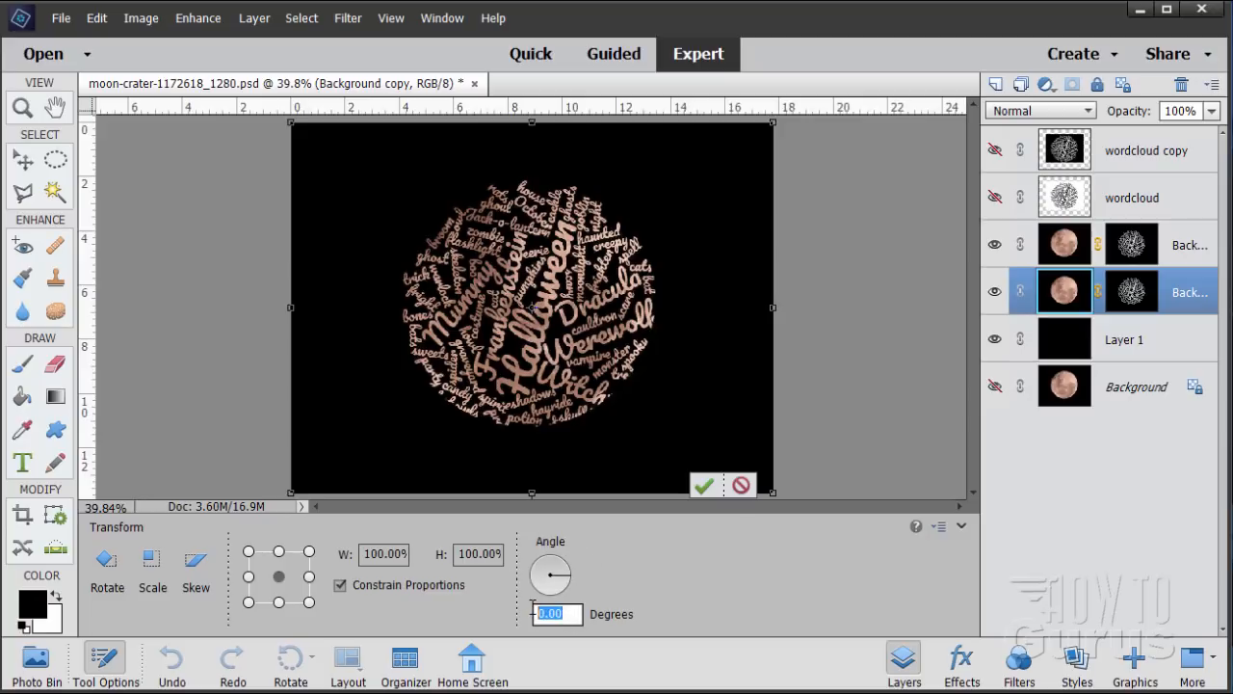
pyautogui.write('-4')
pyautogui.write('5')
pyautogui.press('Return')
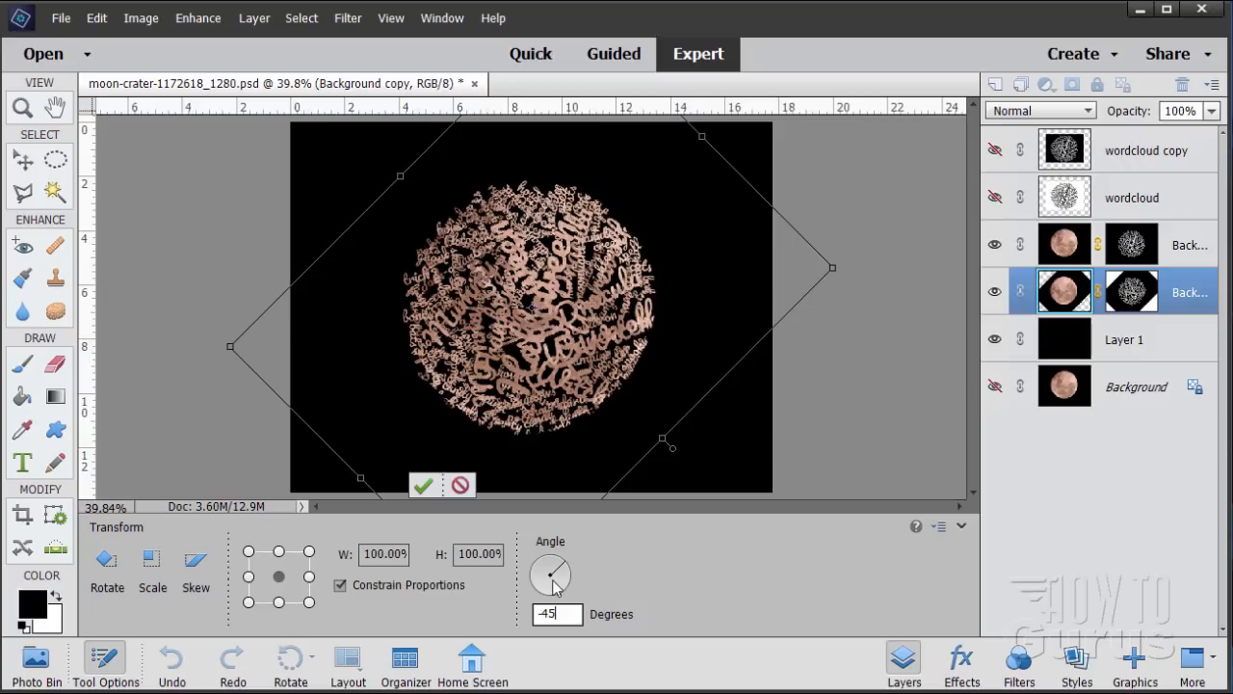
pyautogui.click(423, 486)
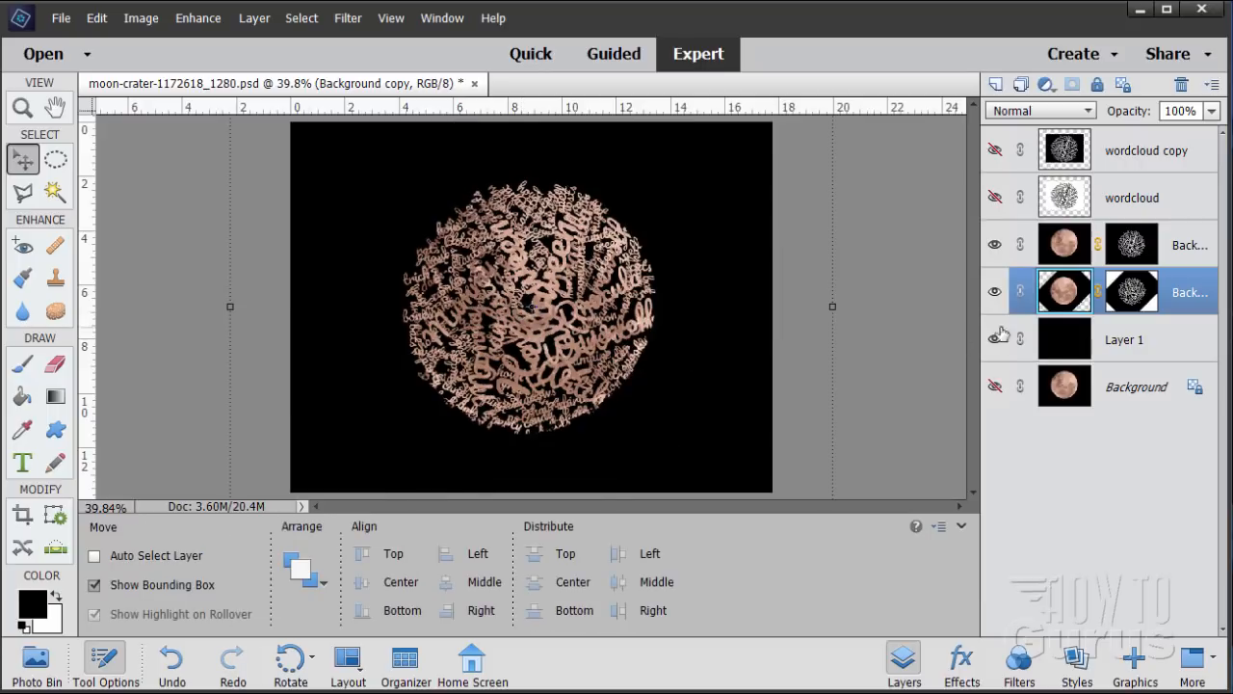
# Step: Set the blend mode of the Background copy 2 layer to Hard Light
pyautogui.click(1082, 256)
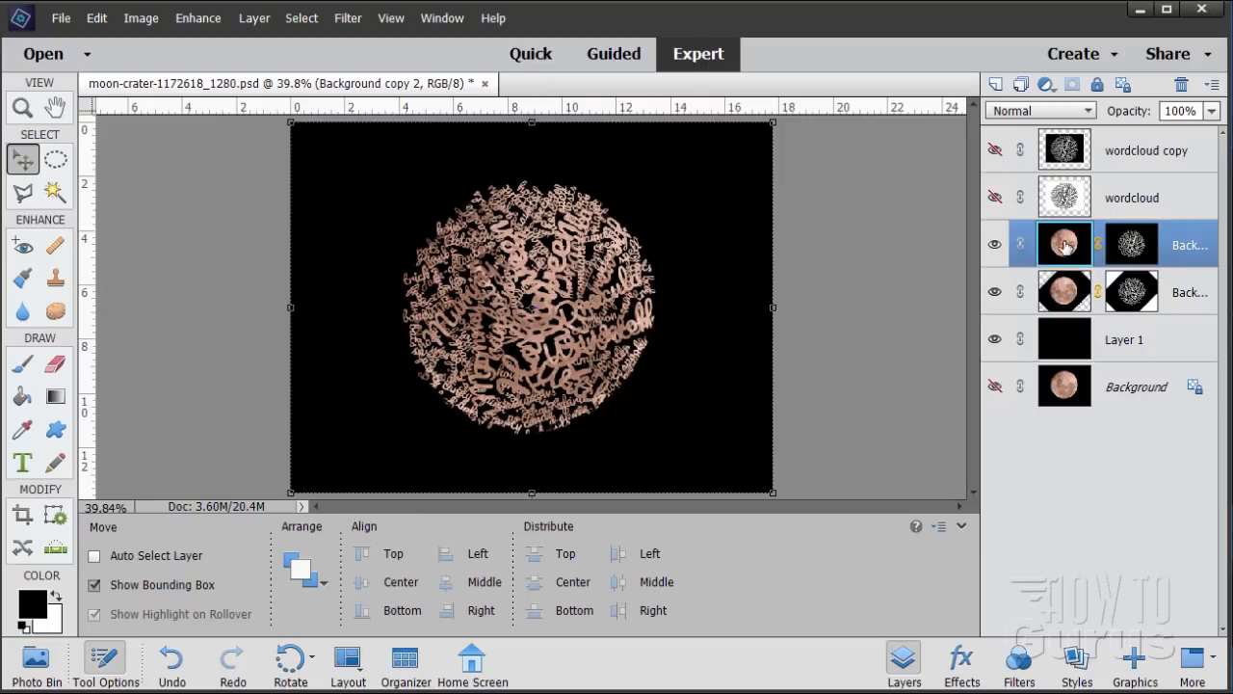
pyautogui.click(1052, 111)
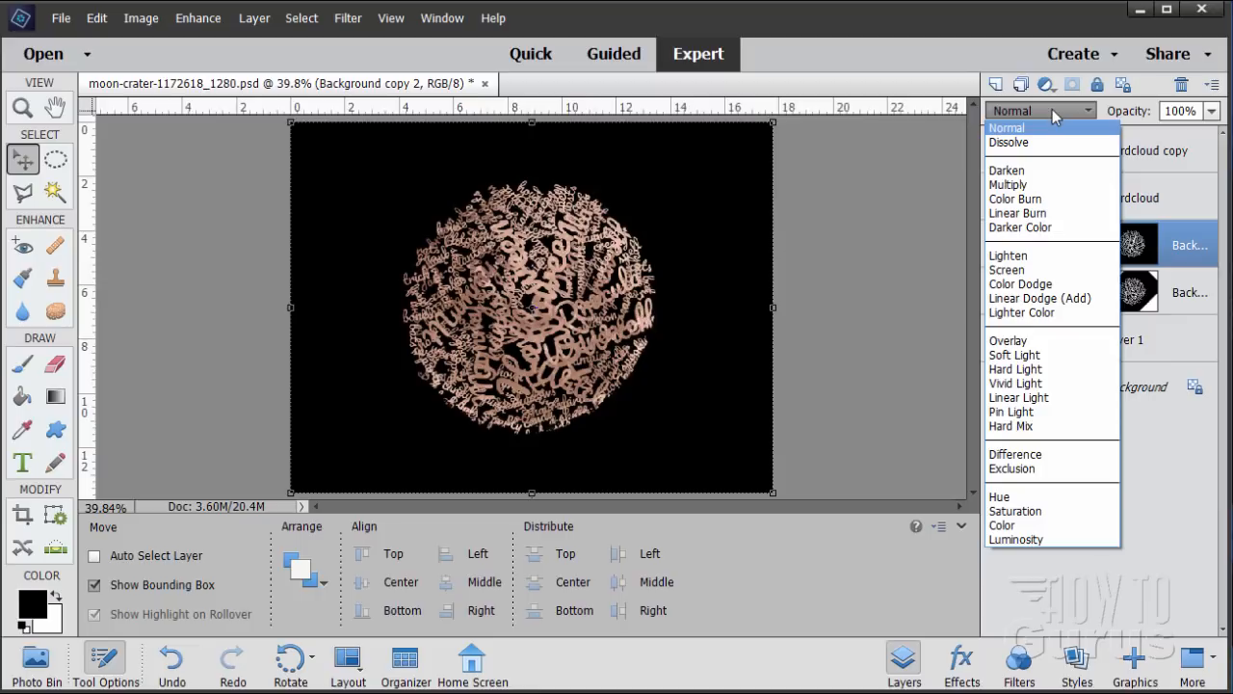
pyautogui.click(1019, 369)
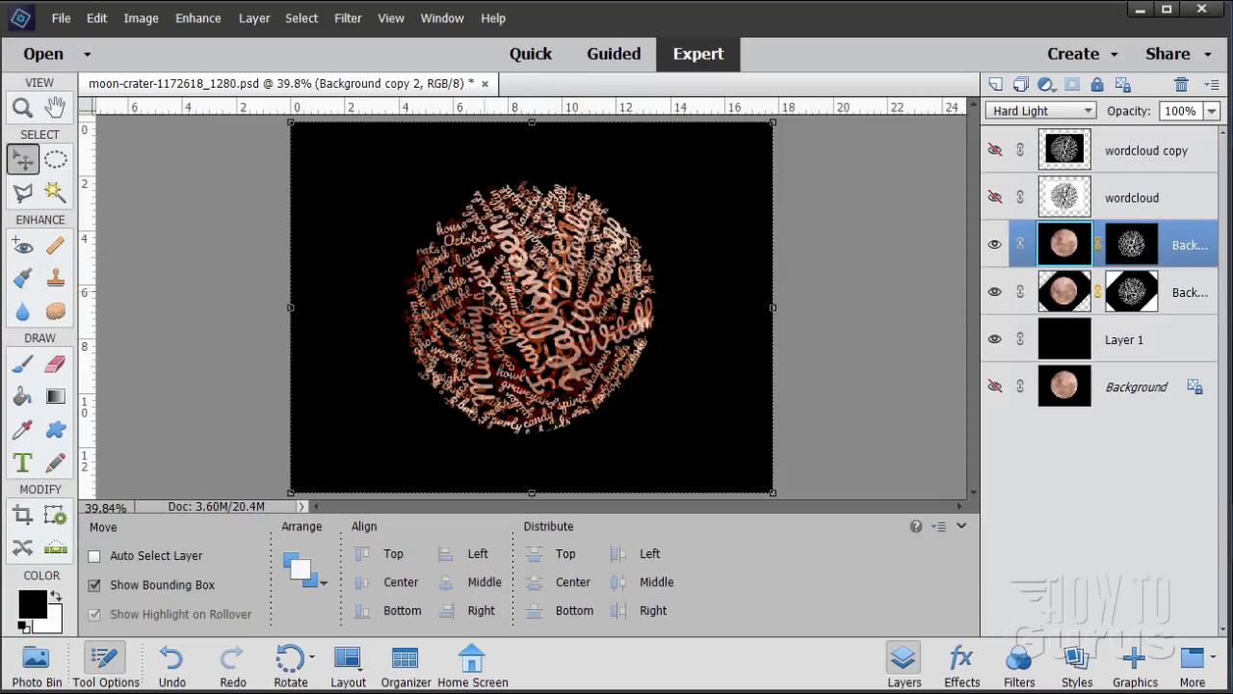
# Step: Duplicate the Background moon layer and place the duplicate directly above the masked Background copy 2 layer
pyautogui.click(994, 388)
pyautogui.click(1074, 398)
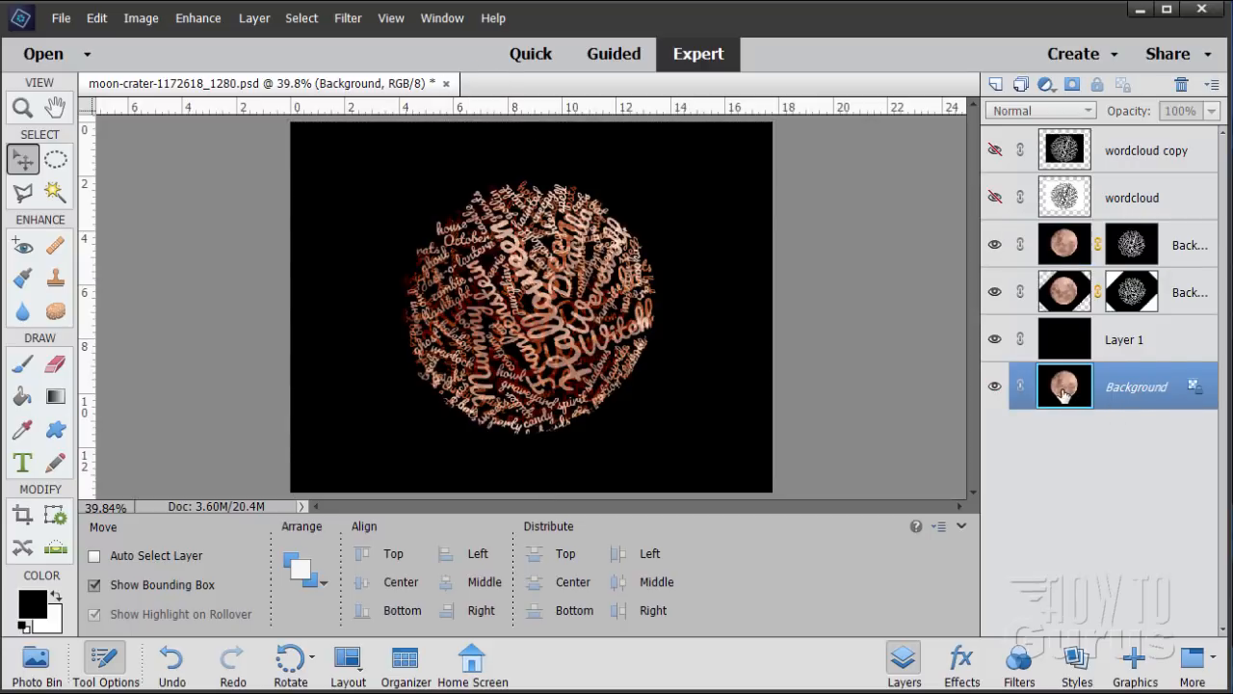
pyautogui.moveTo(1064, 393); pyautogui.dragTo(996, 84)
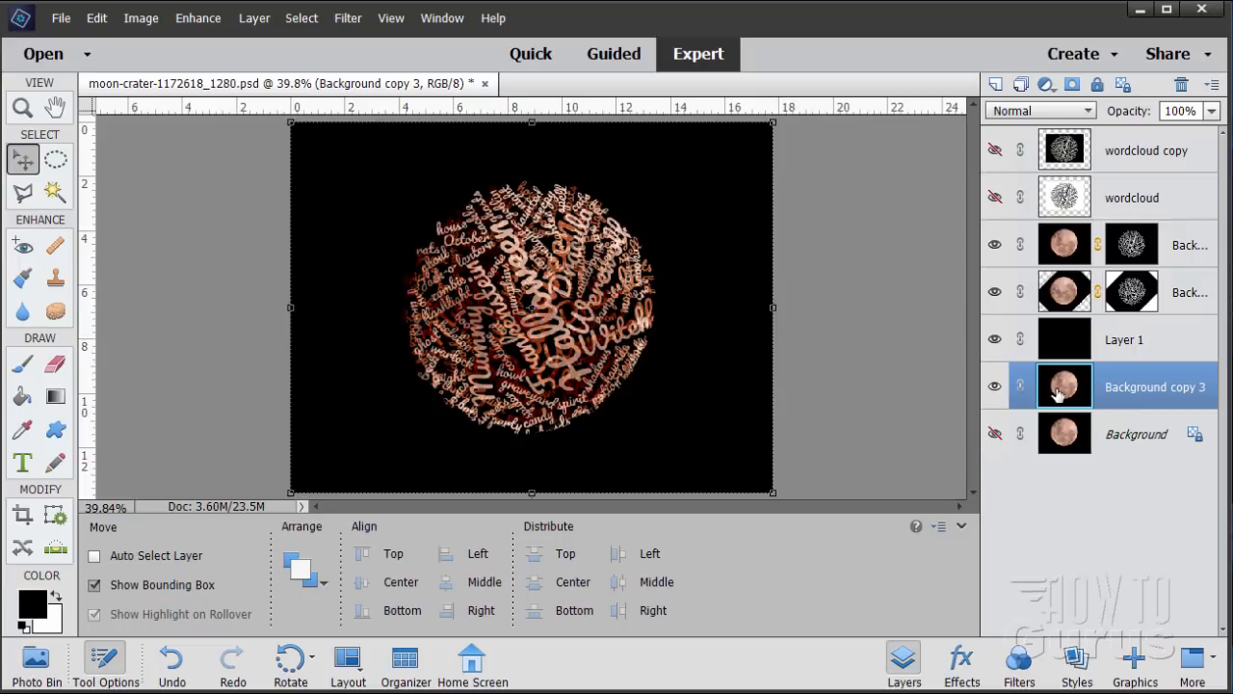
pyautogui.moveTo(1057, 391); pyautogui.dragTo(1062, 249)
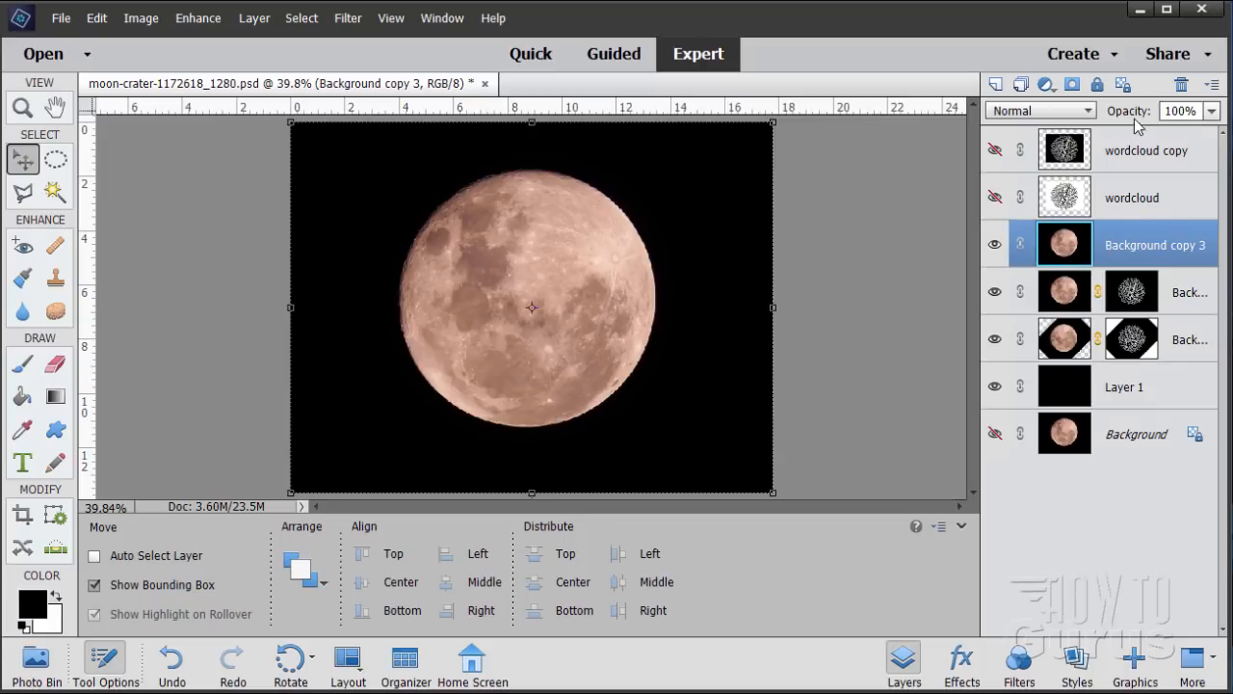
# Step: Lower Background copy 3's opacity to 55% and nudge its moon down until it lines up with the word cloud
pyautogui.click(1210, 111)
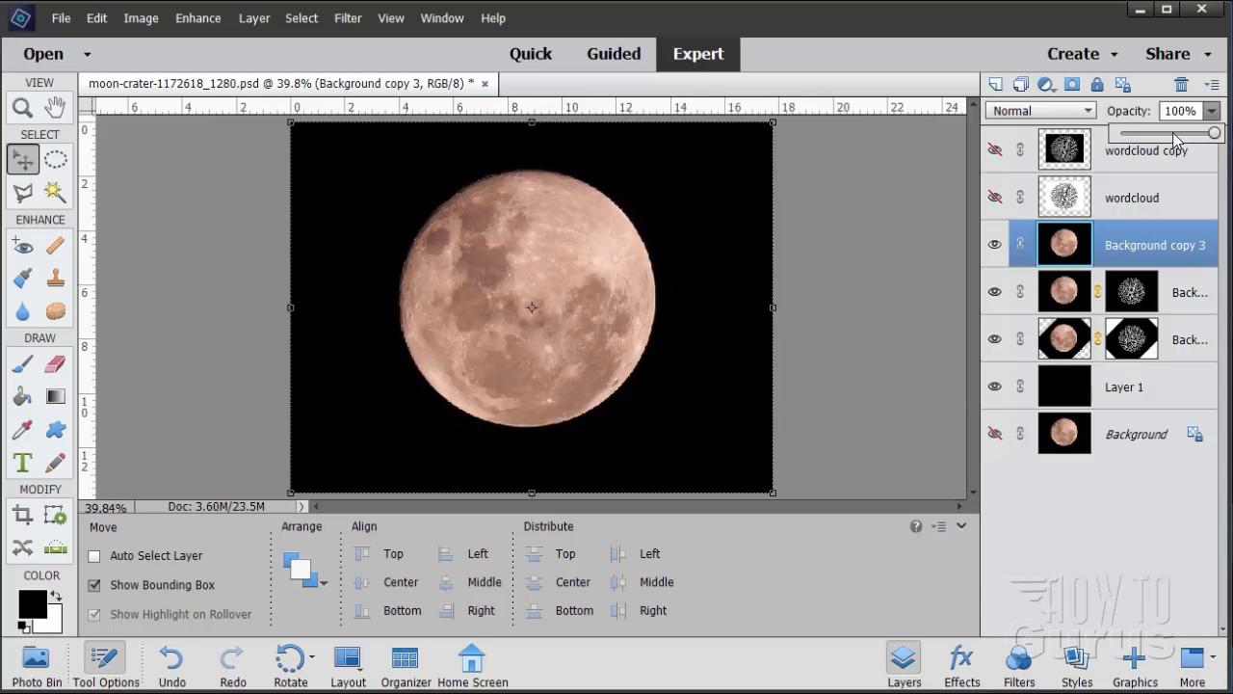
pyautogui.click(1173, 133)
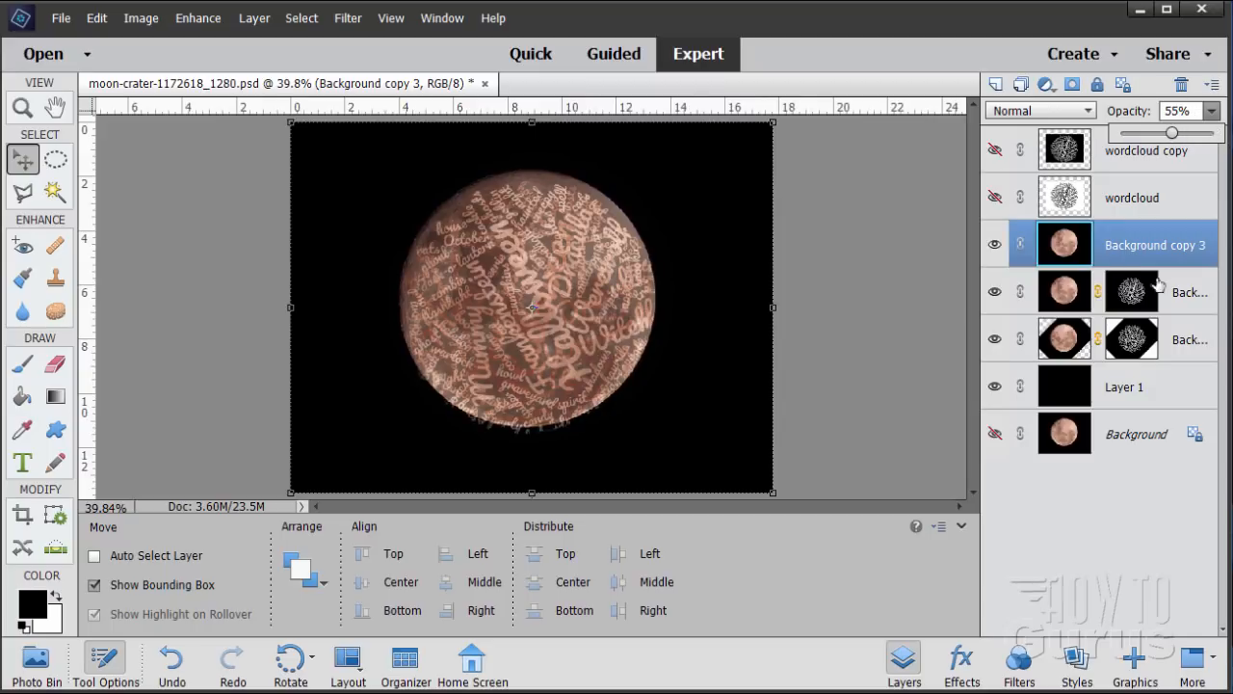
pyautogui.click(1100, 252)
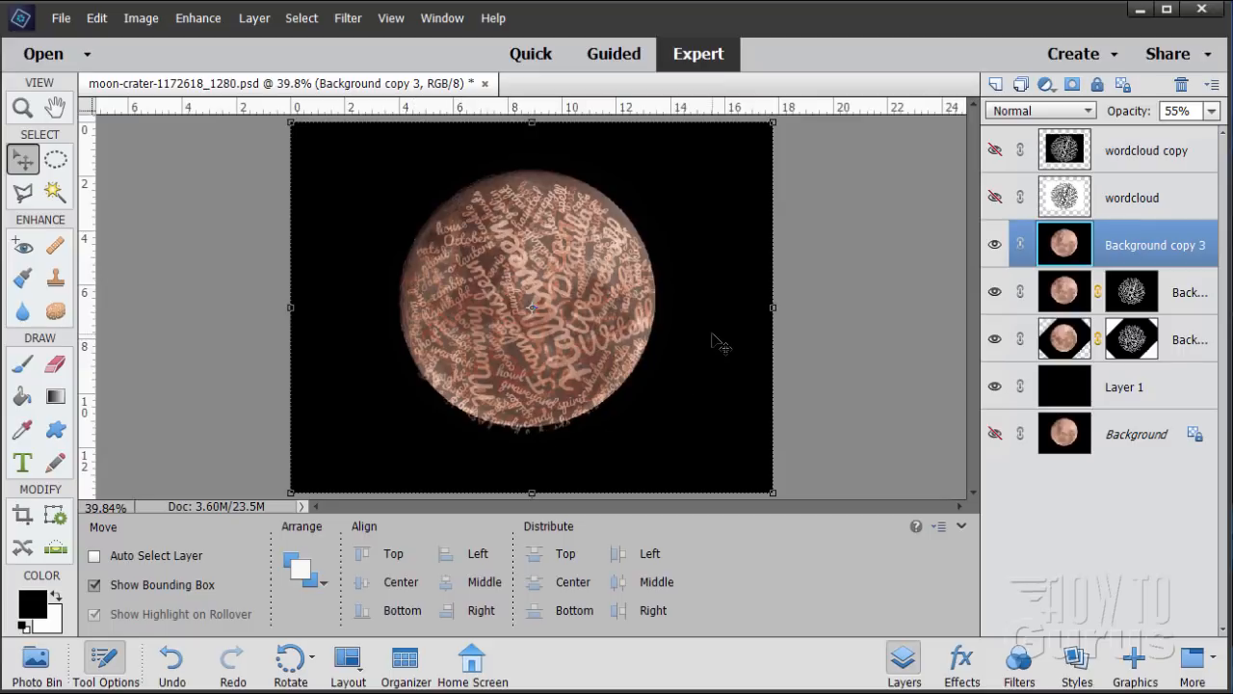
pyautogui.press('Down')
pyautogui.press('Down')
pyautogui.press('Down')
pyautogui.press('Down')
pyautogui.press('Down')
pyautogui.press('Down')
pyautogui.press('Down')
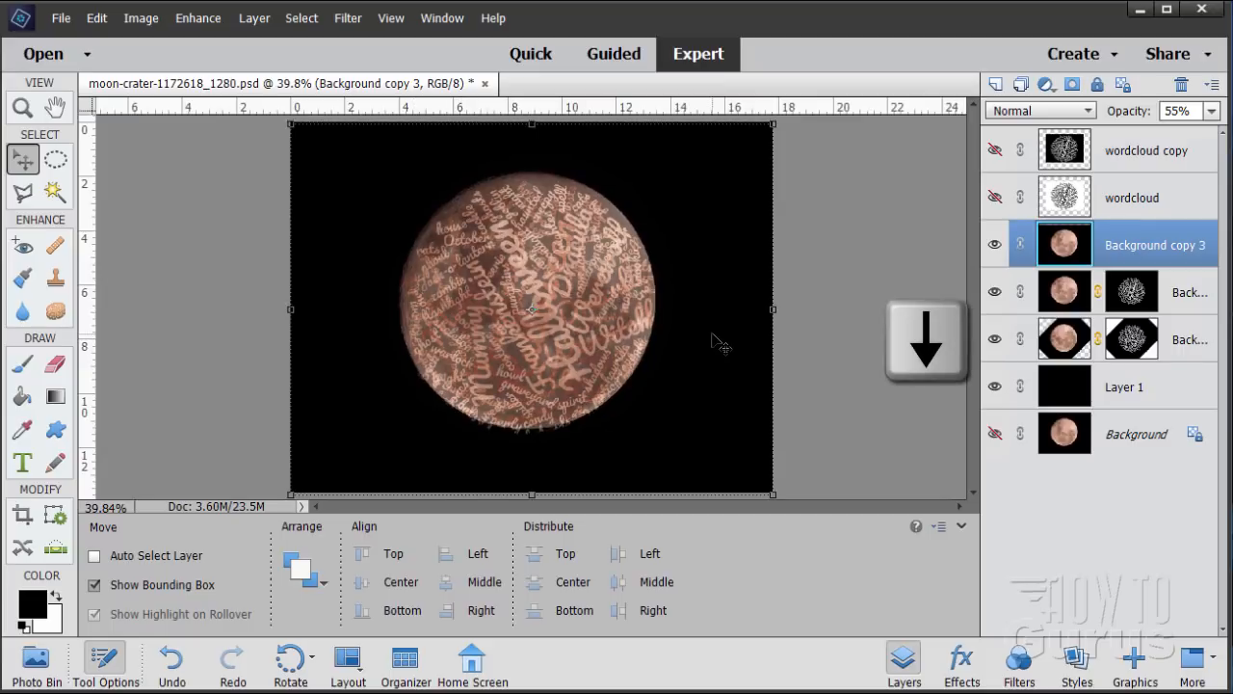
pyautogui.press('Down')
pyautogui.press('Down')
pyautogui.press('Down')
pyautogui.press('Down')
pyautogui.press('Down')
pyautogui.press('Down')
pyautogui.press('Down')
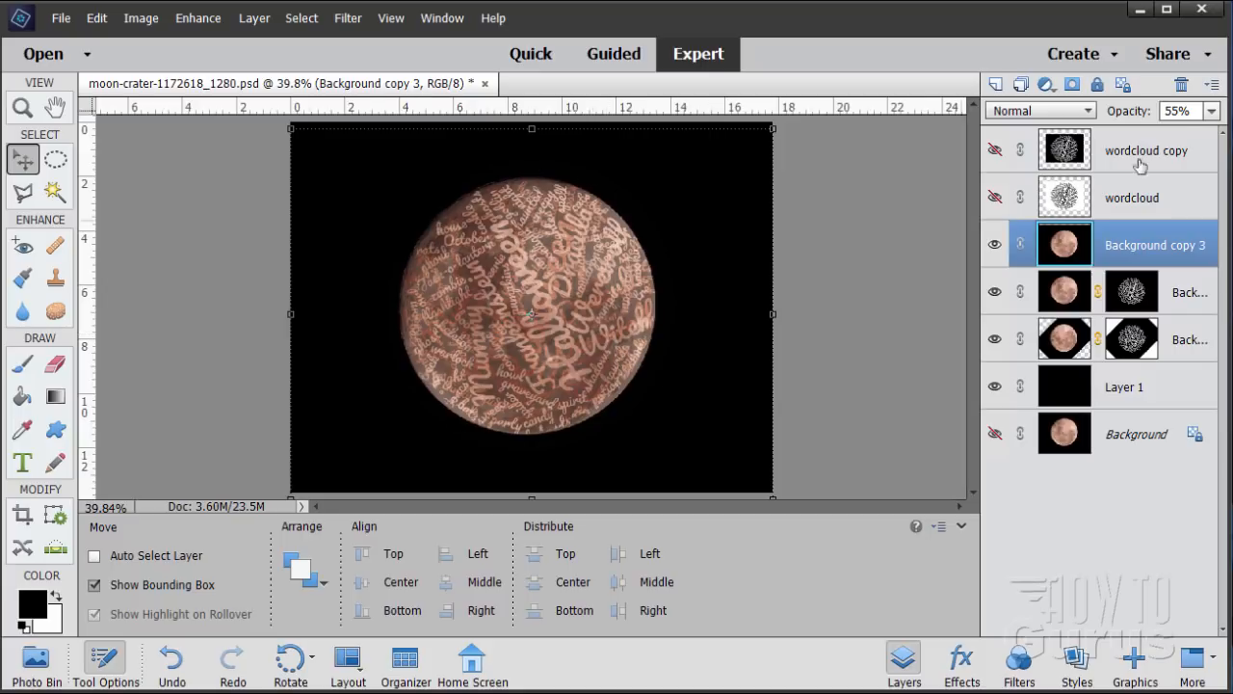
# Step: Set Background copy 3's opacity to 100% and its blend mode to Hard Light
pyautogui.click(1212, 111)
pyautogui.moveTo(1175, 134); pyautogui.dragTo(1216, 133)
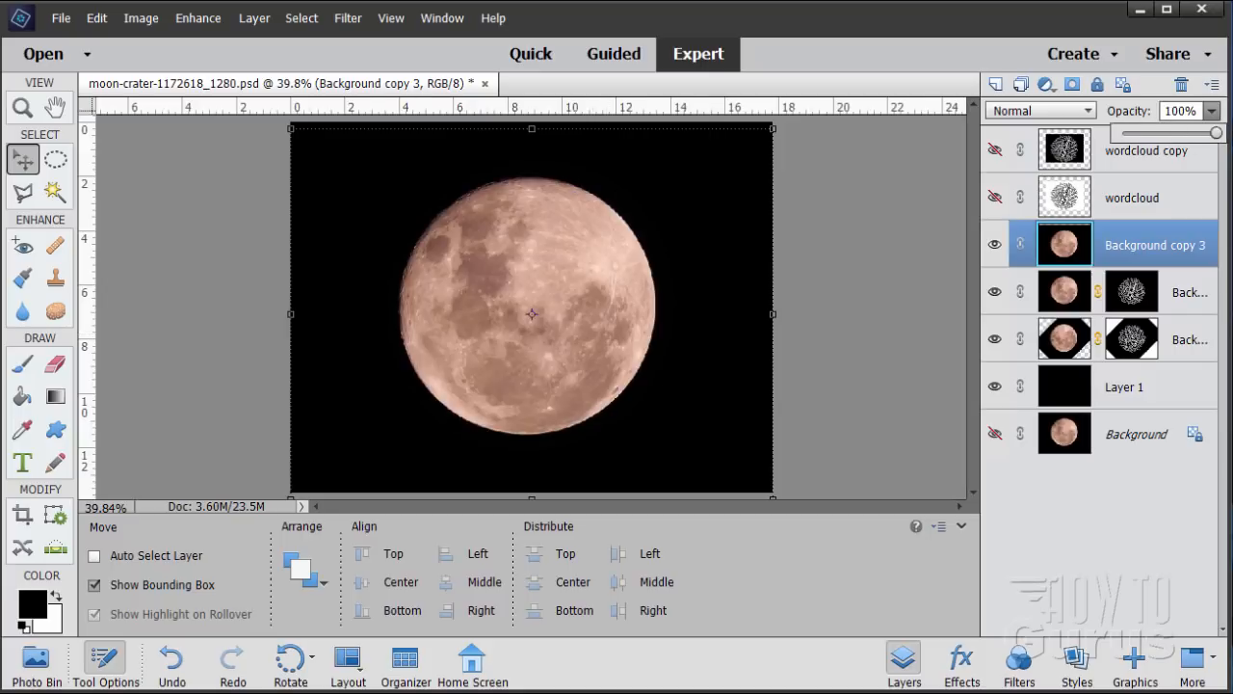
pyautogui.click(1085, 250)
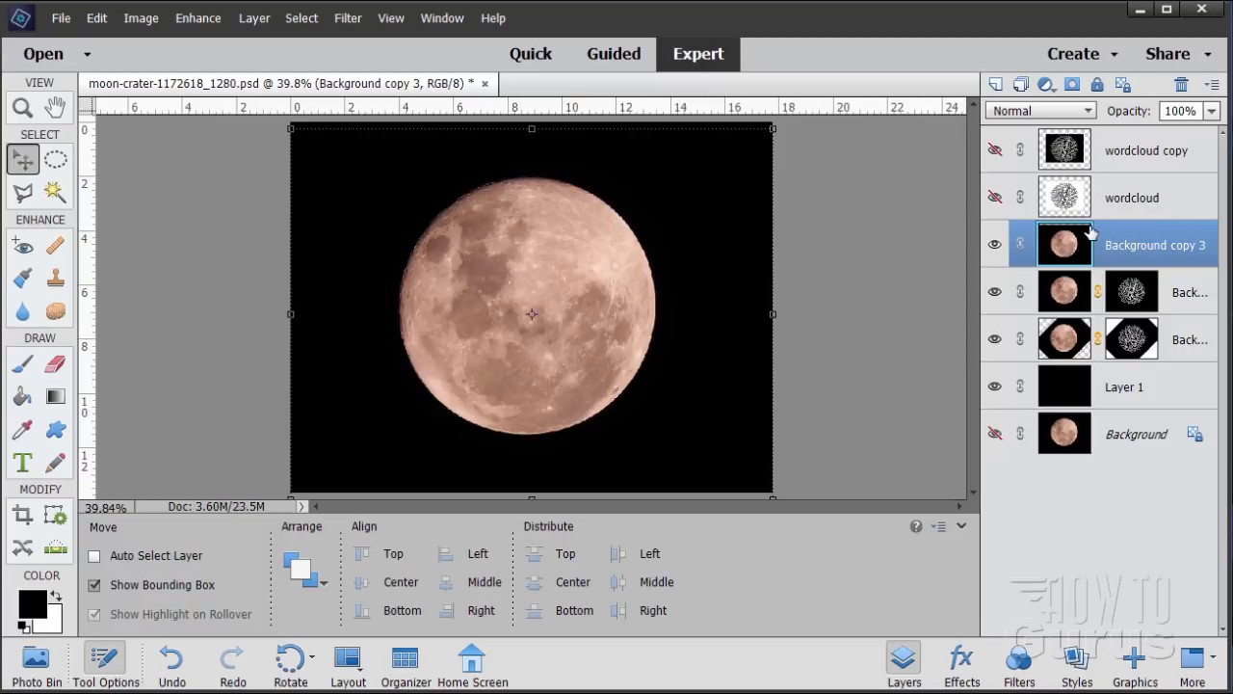
pyautogui.click(1034, 112)
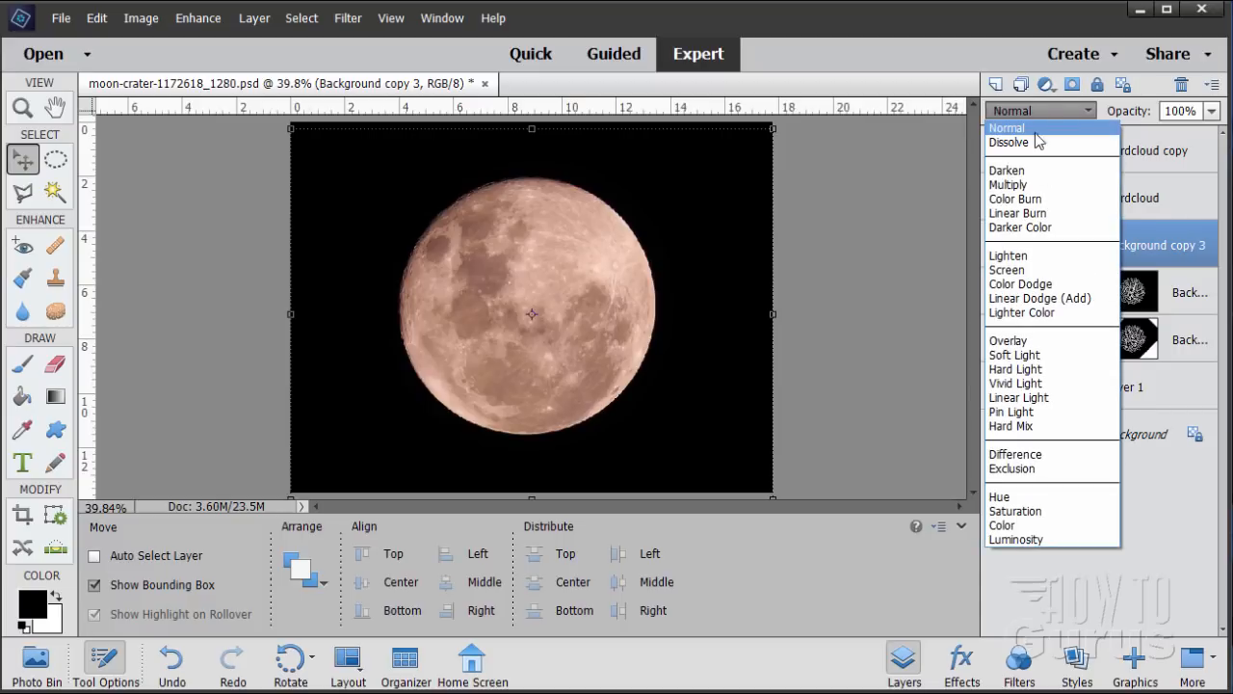
pyautogui.click(1016, 369)
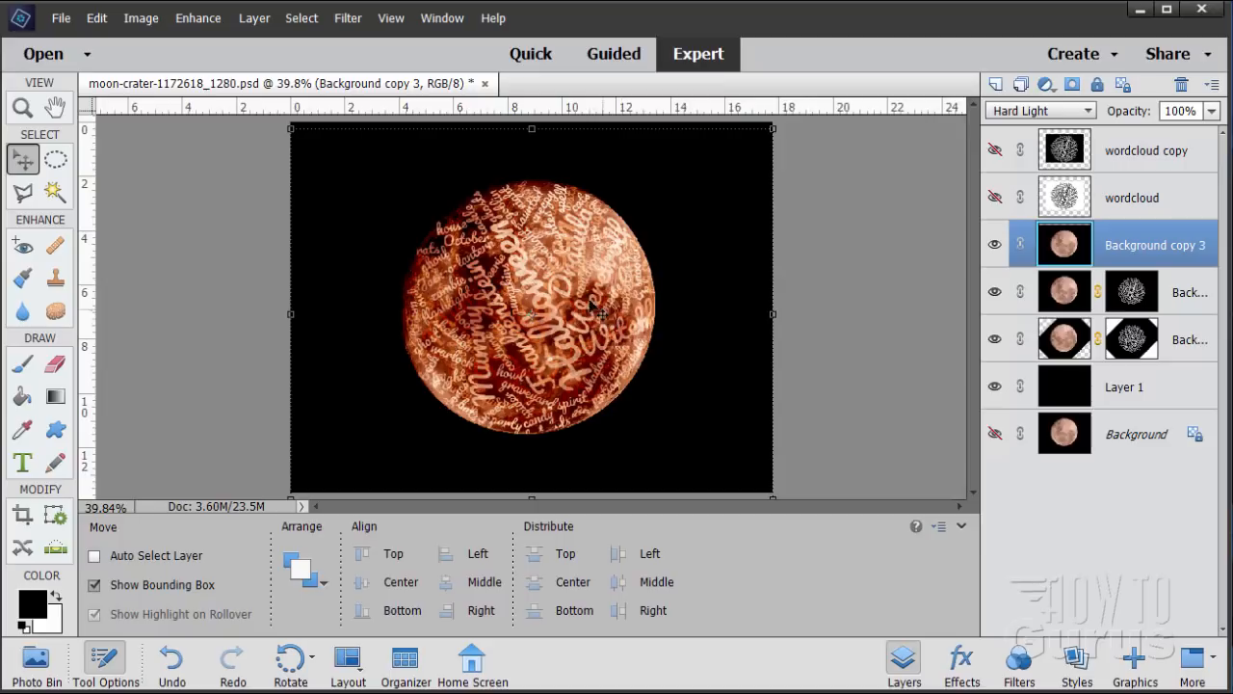
# Step: Add a Levels adjustment layer directly above the Background copy 2 layer with the default name and options
pyautogui.click(1077, 291)
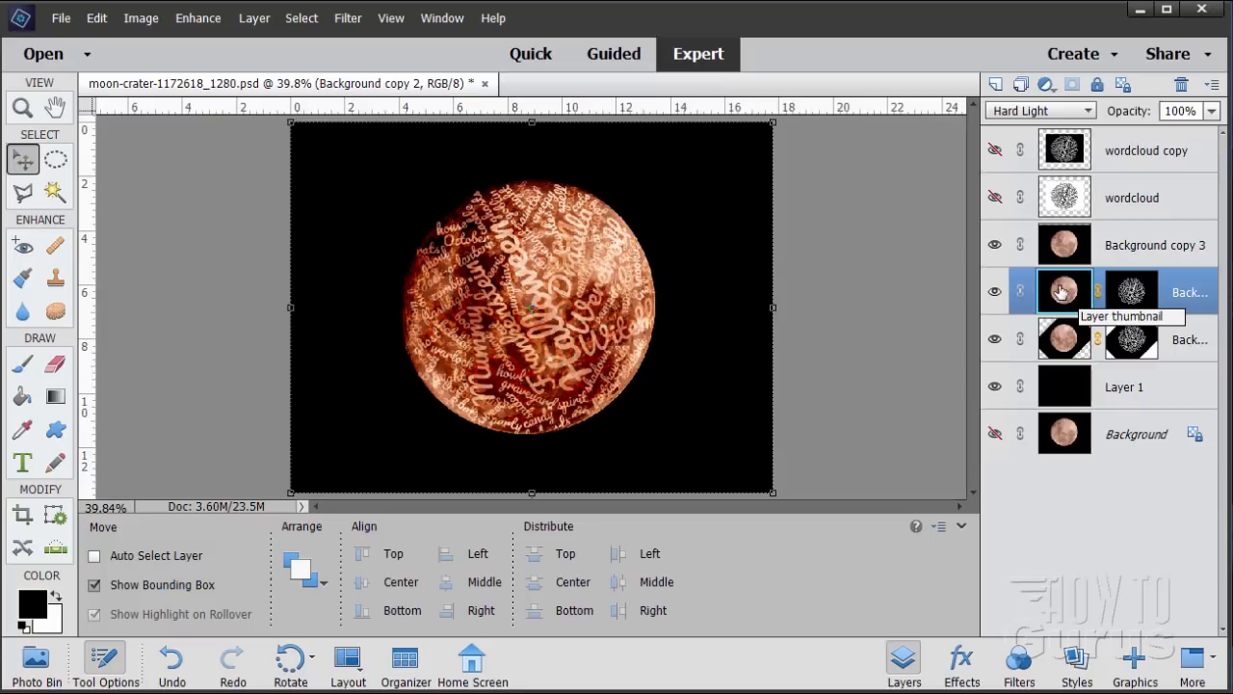
pyautogui.click(256, 19)
pyautogui.moveTo(324, 165)
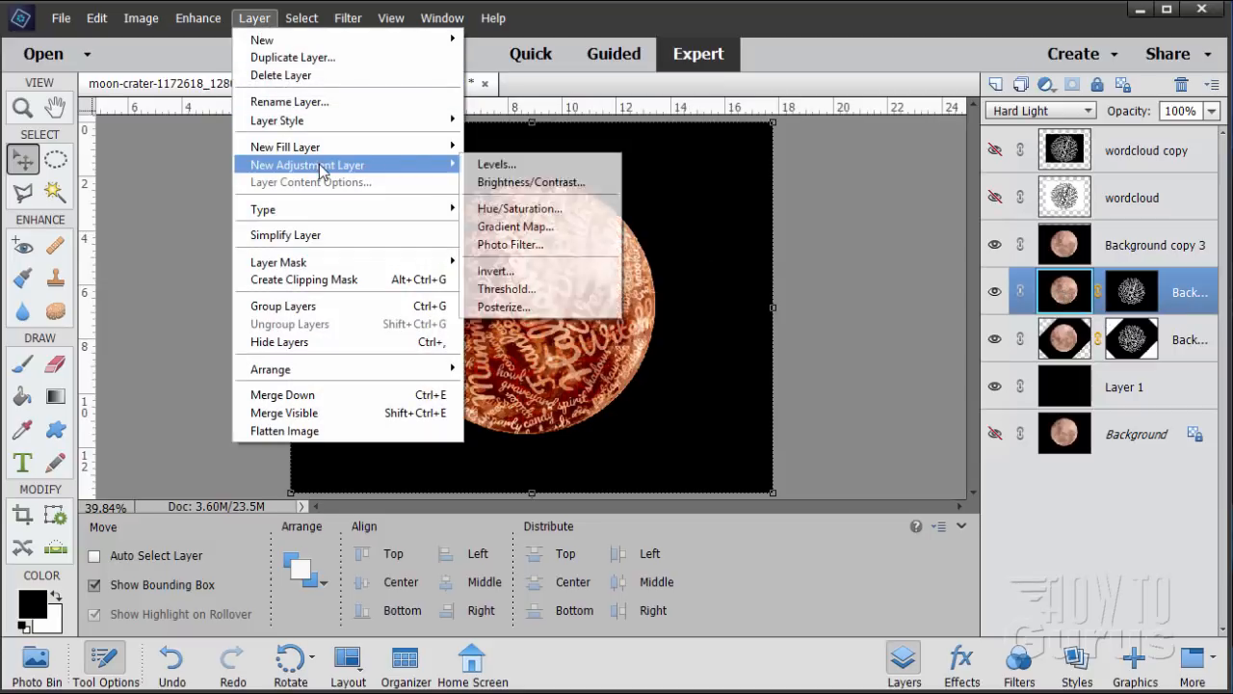
pyautogui.click(487, 165)
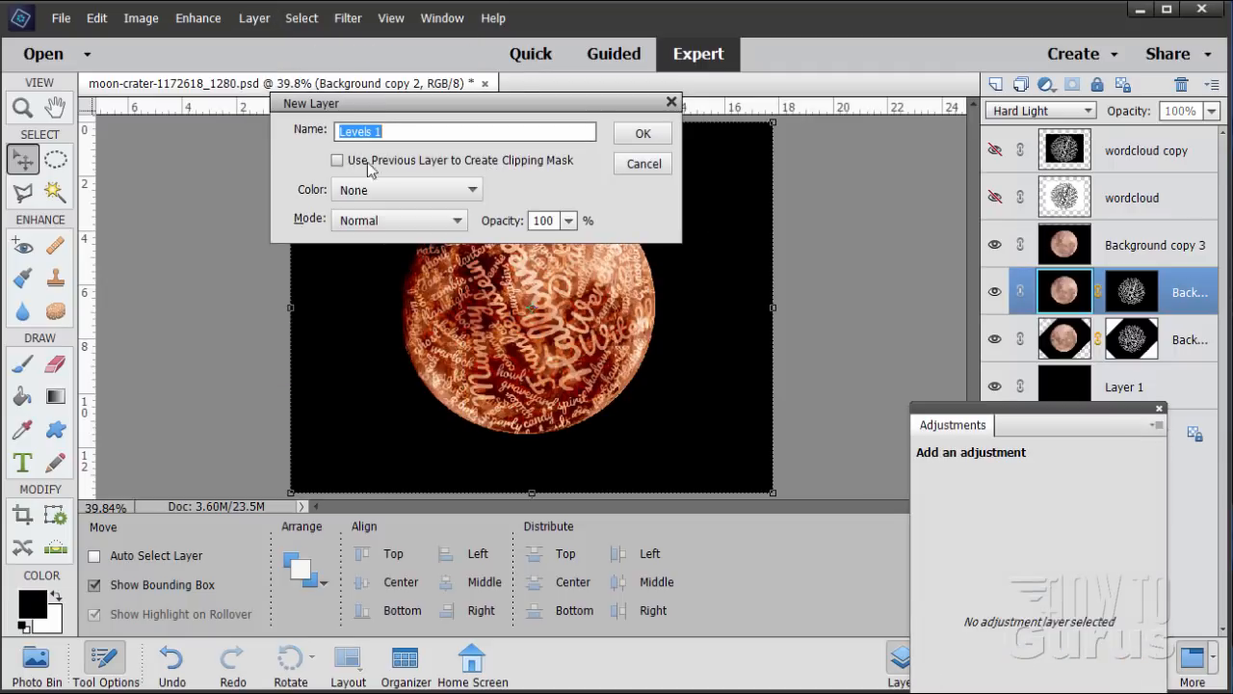
pyautogui.click(657, 138)
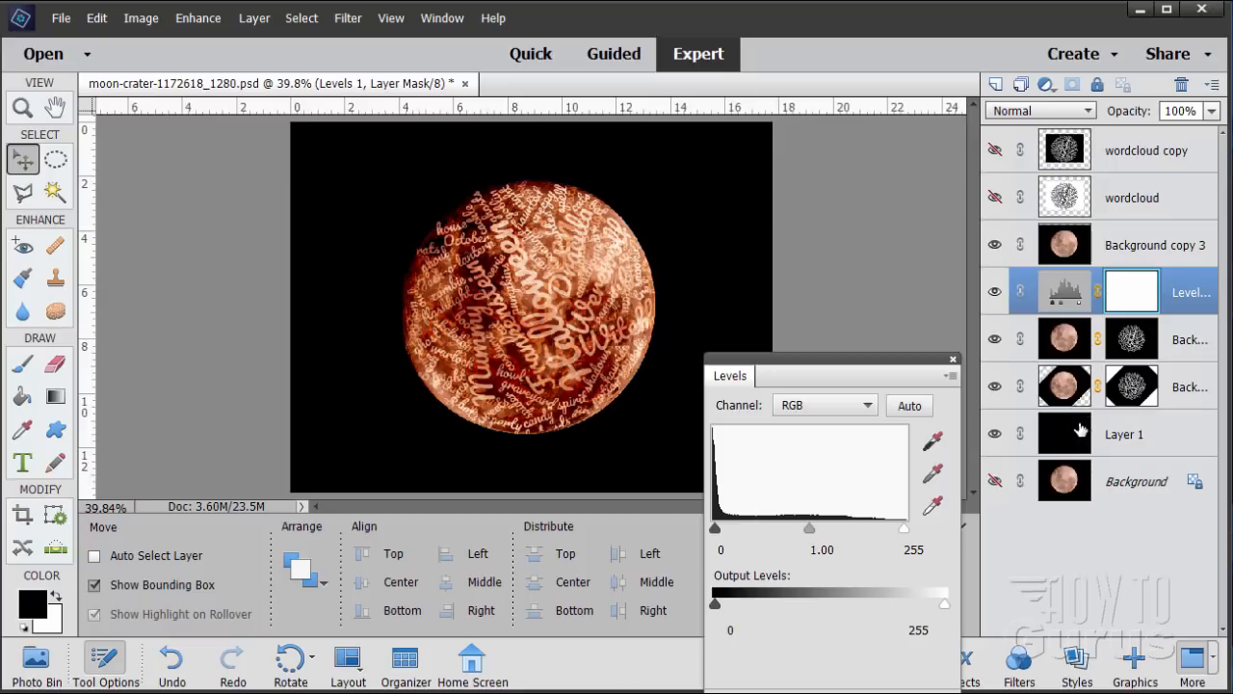
# Step: Set the Levels input black point to 19 and white point to 164, and close the Levels settings
pyautogui.click(731, 549)
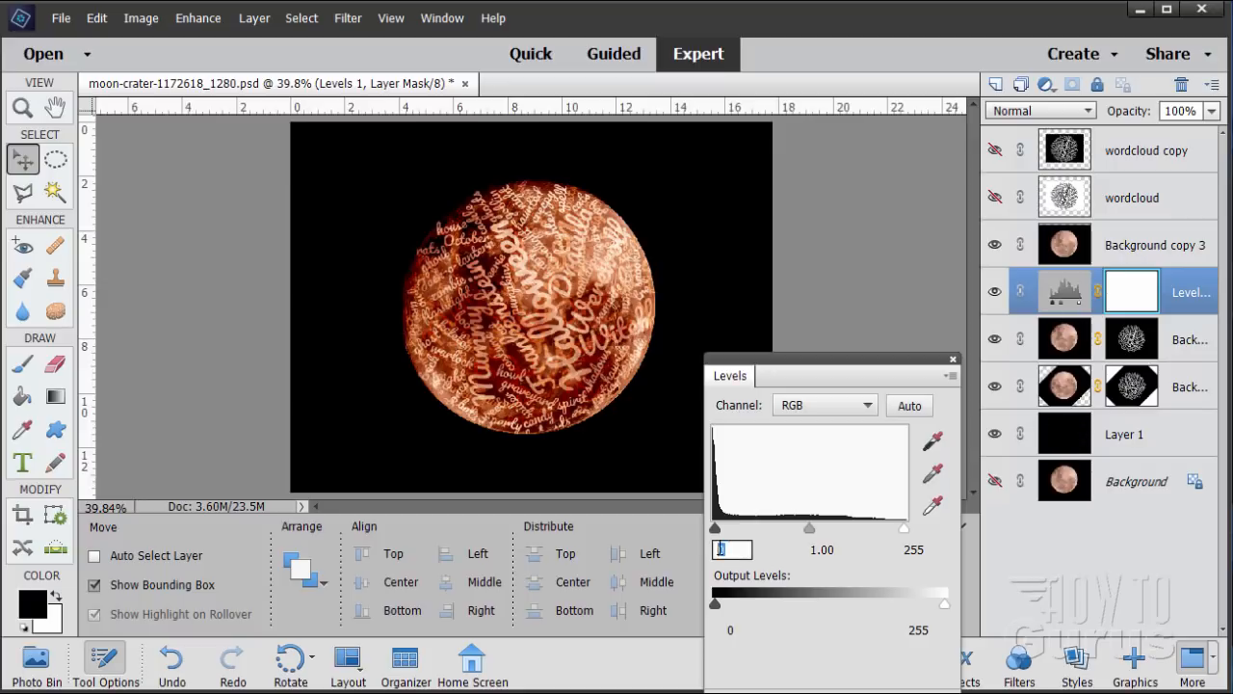
pyautogui.write('19')
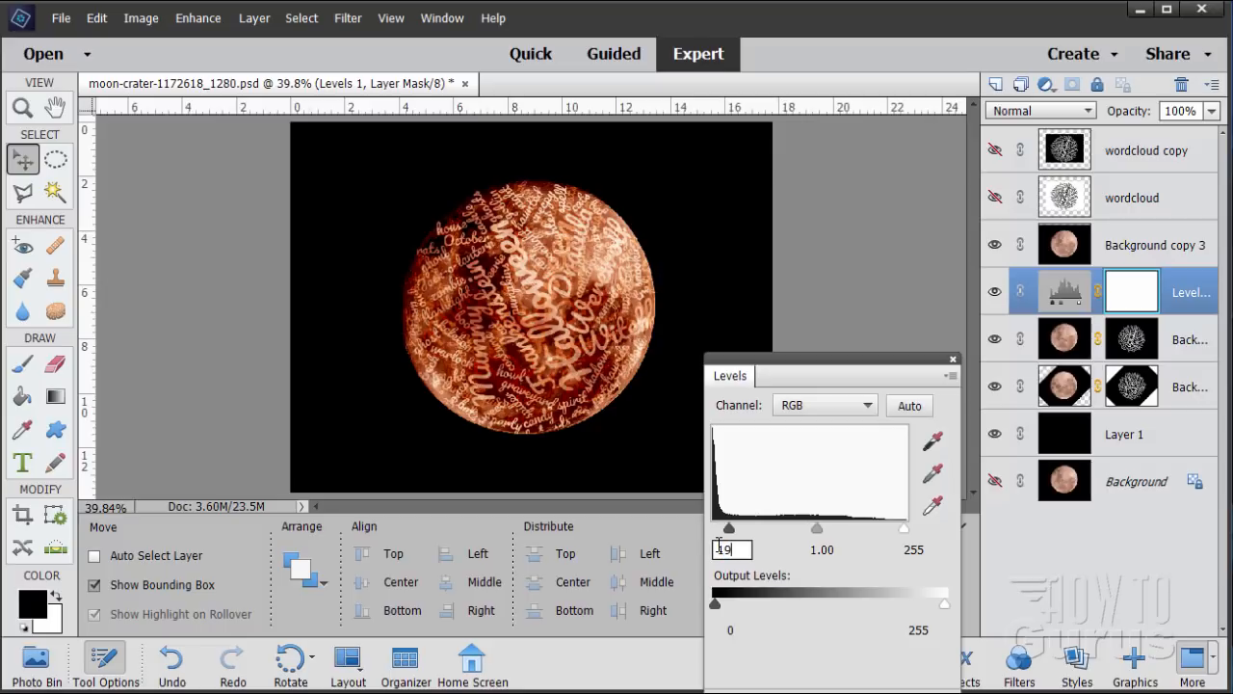
pyautogui.click(905, 549)
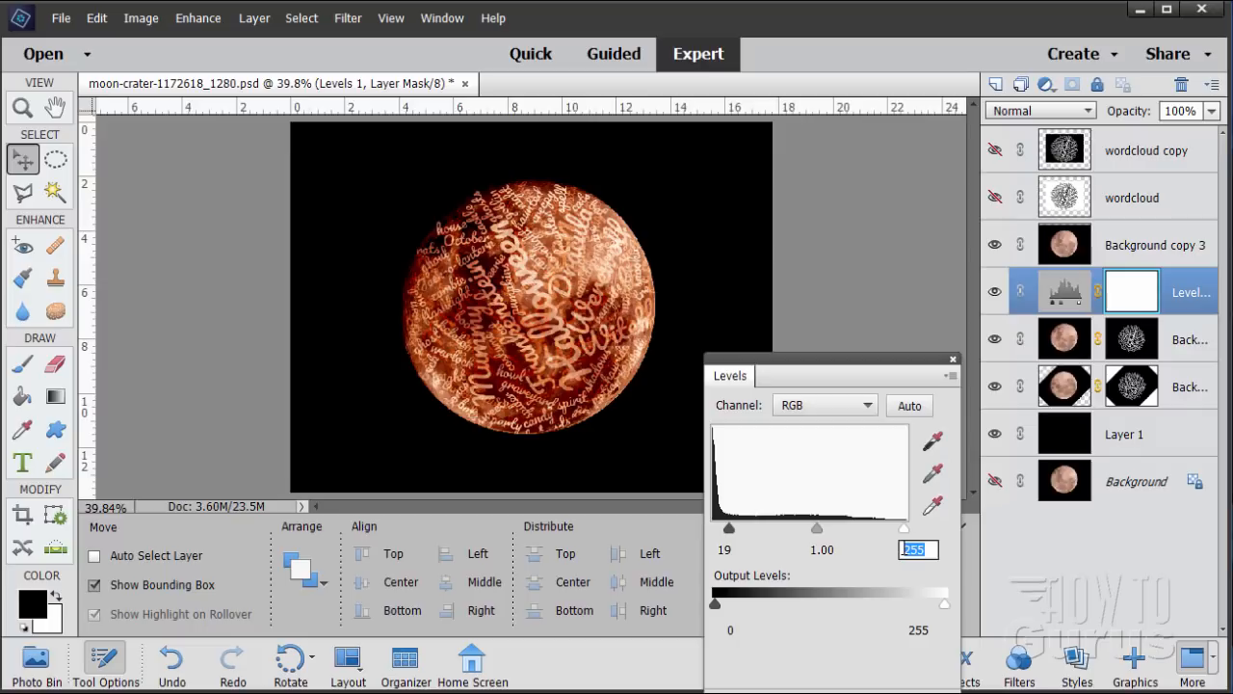
pyautogui.write('164')
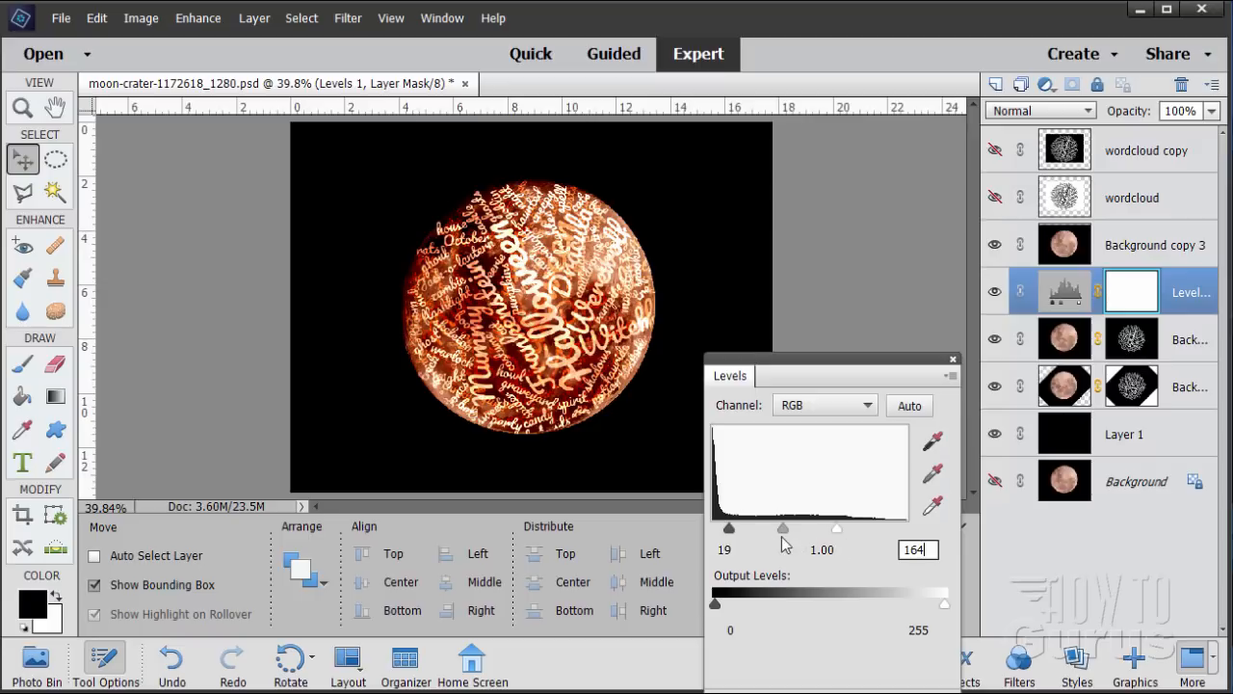
pyautogui.click(951, 359)
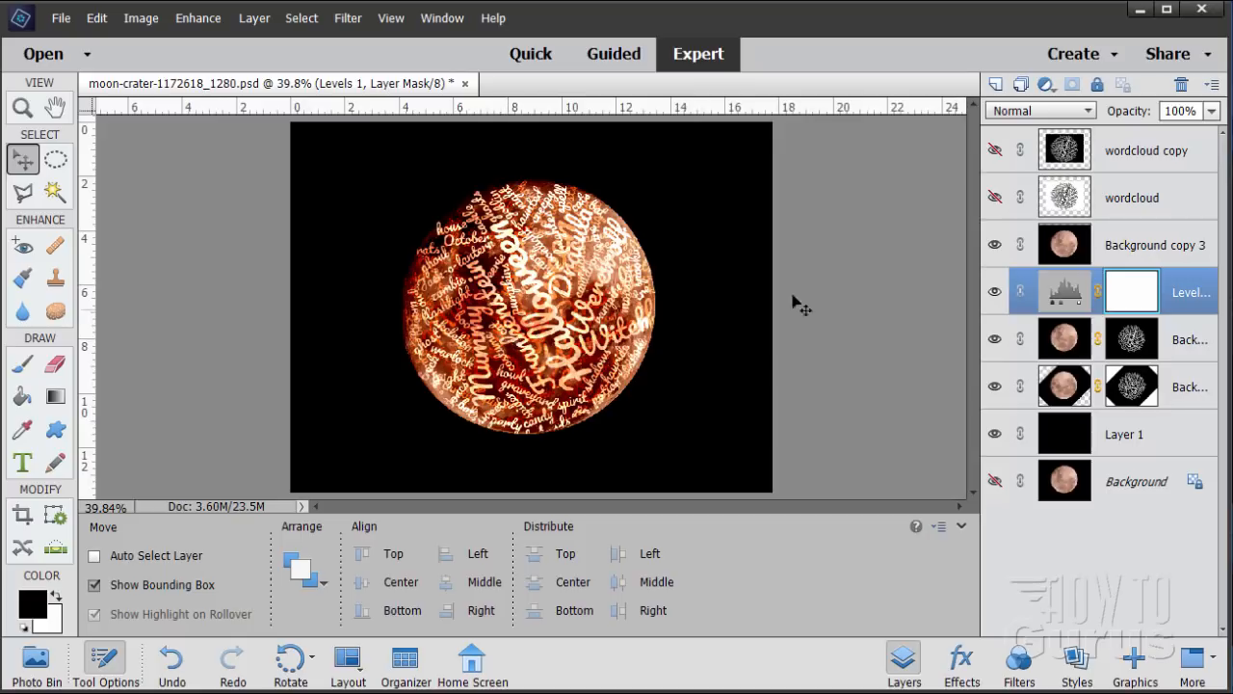
# Step: Stamp all visible layers into a new merged layer above Background copy 3
pyautogui.click(1068, 252)
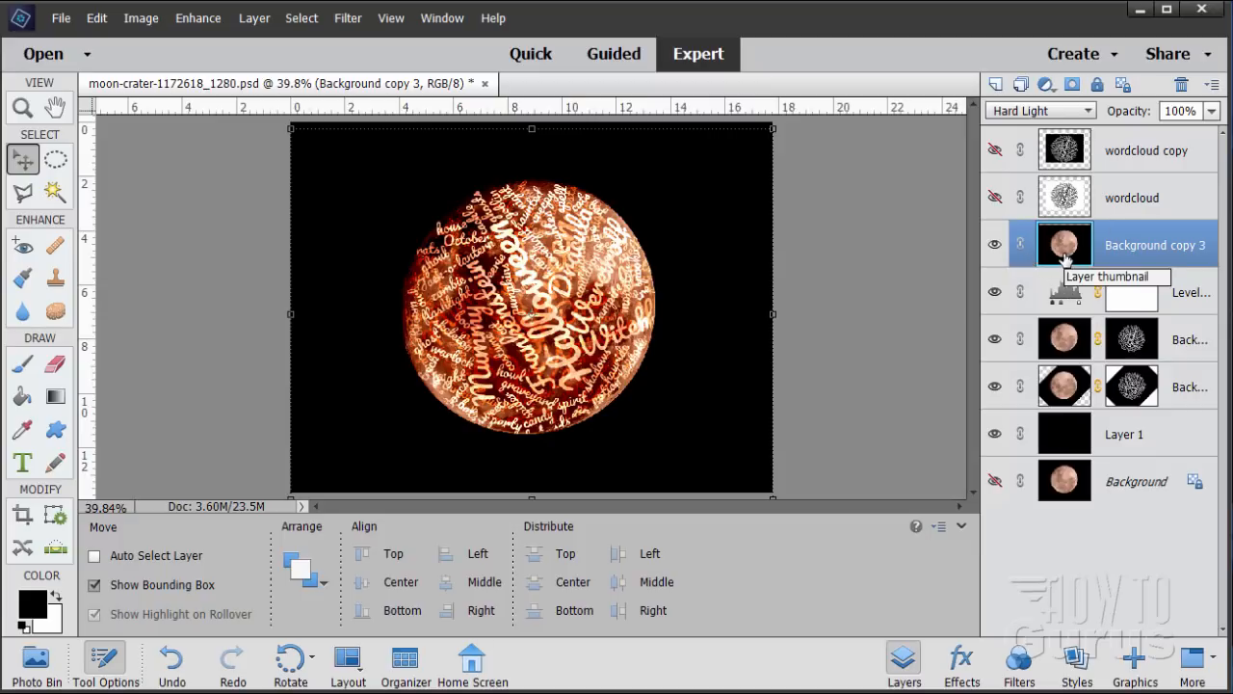
pyautogui.hotkey('ctrl', 'shift', 'alt', 'e')
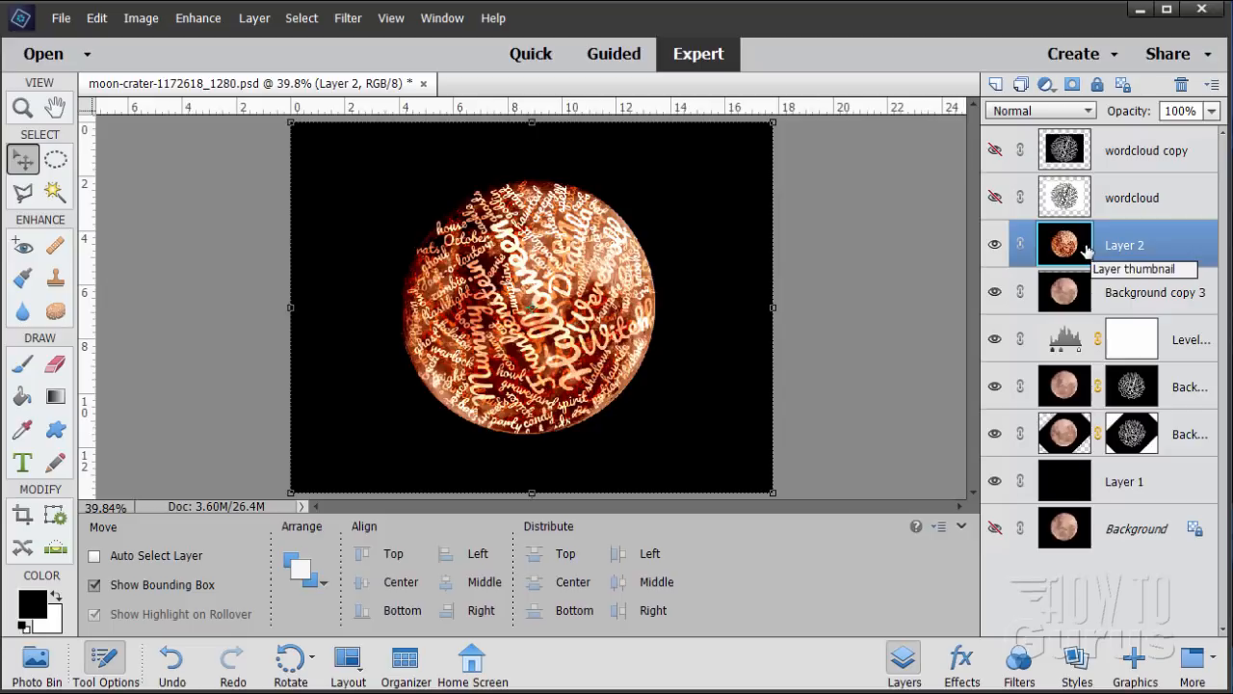
# Step: Move the merged Layer 2 to the top of the layer stack, then float and minimize the moon document window
pyautogui.moveTo(1076, 248); pyautogui.dragTo(1031, 166)
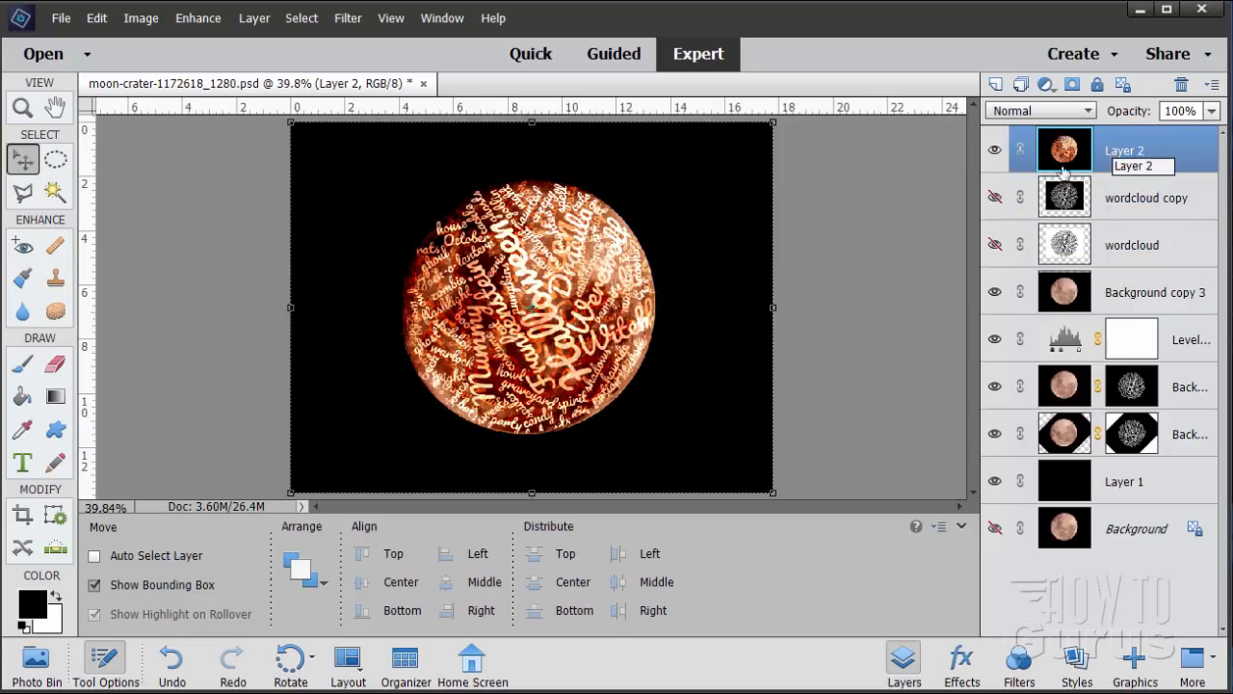
pyautogui.moveTo(379, 89); pyautogui.dragTo(924, 261)
pyautogui.click(1076, 255)
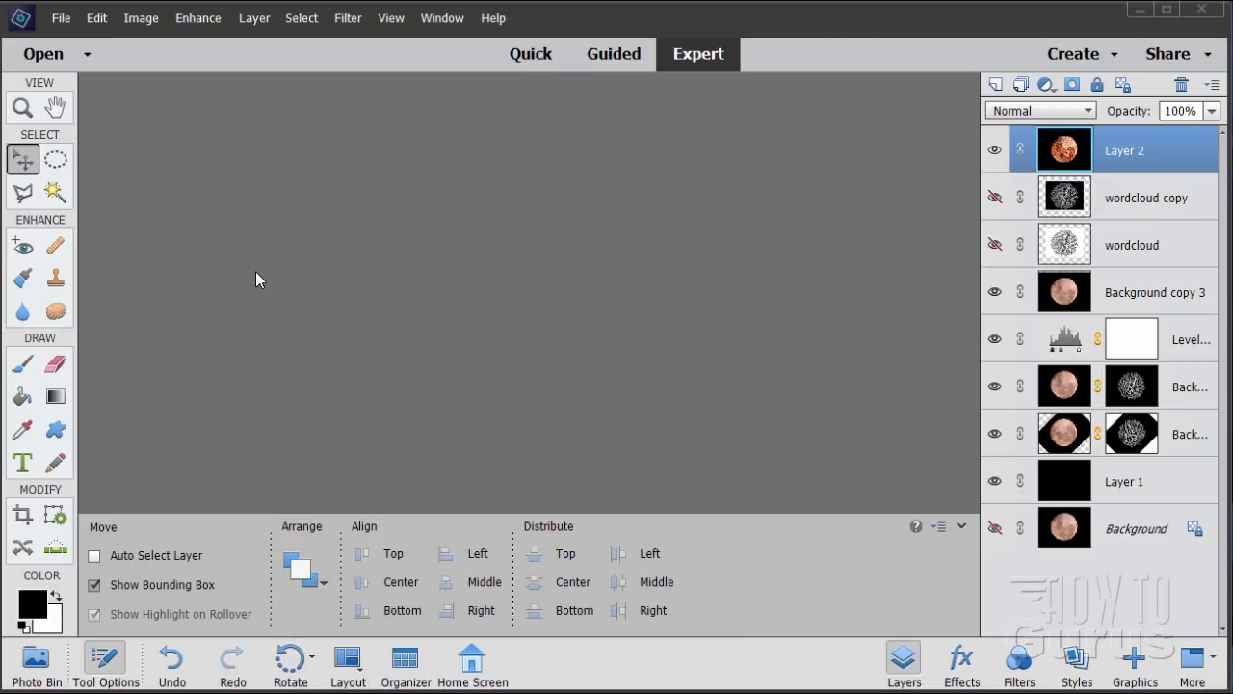
# Step: Create a blank 6 by 4 inch document at 300 pixels/inch using the Default Photoshop Elements Size and a white background
pyautogui.click(60, 18)
pyautogui.moveTo(78, 43)
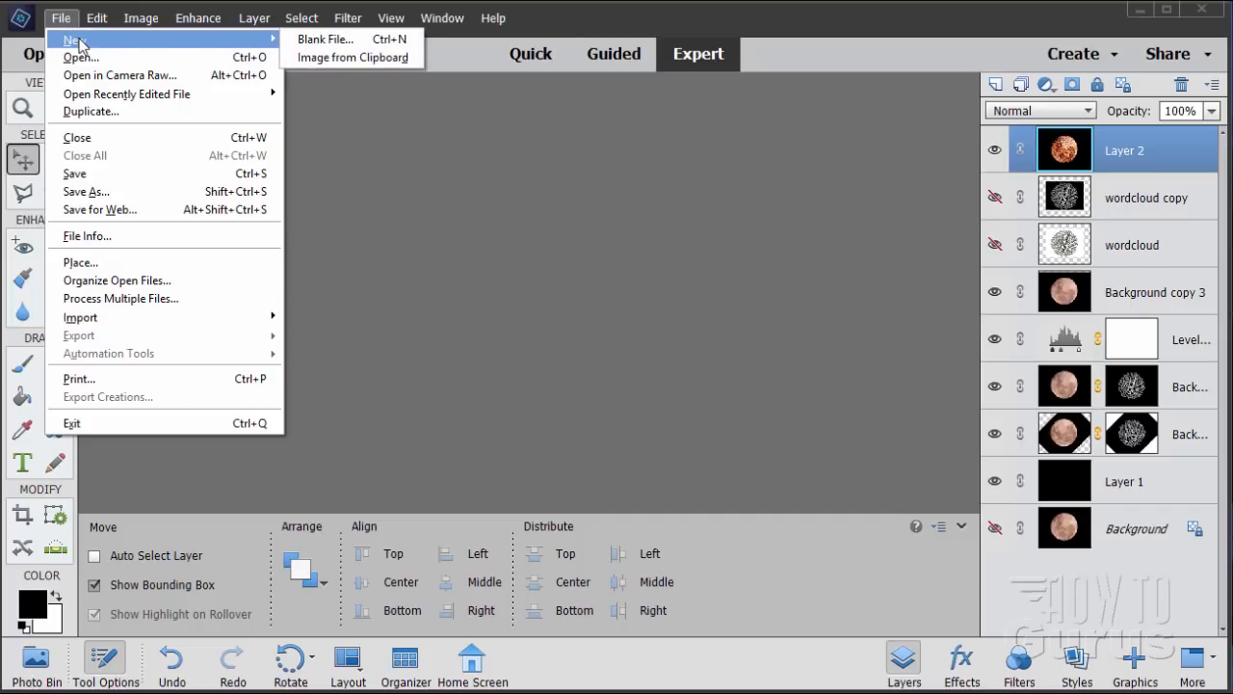
pyautogui.click(289, 56)
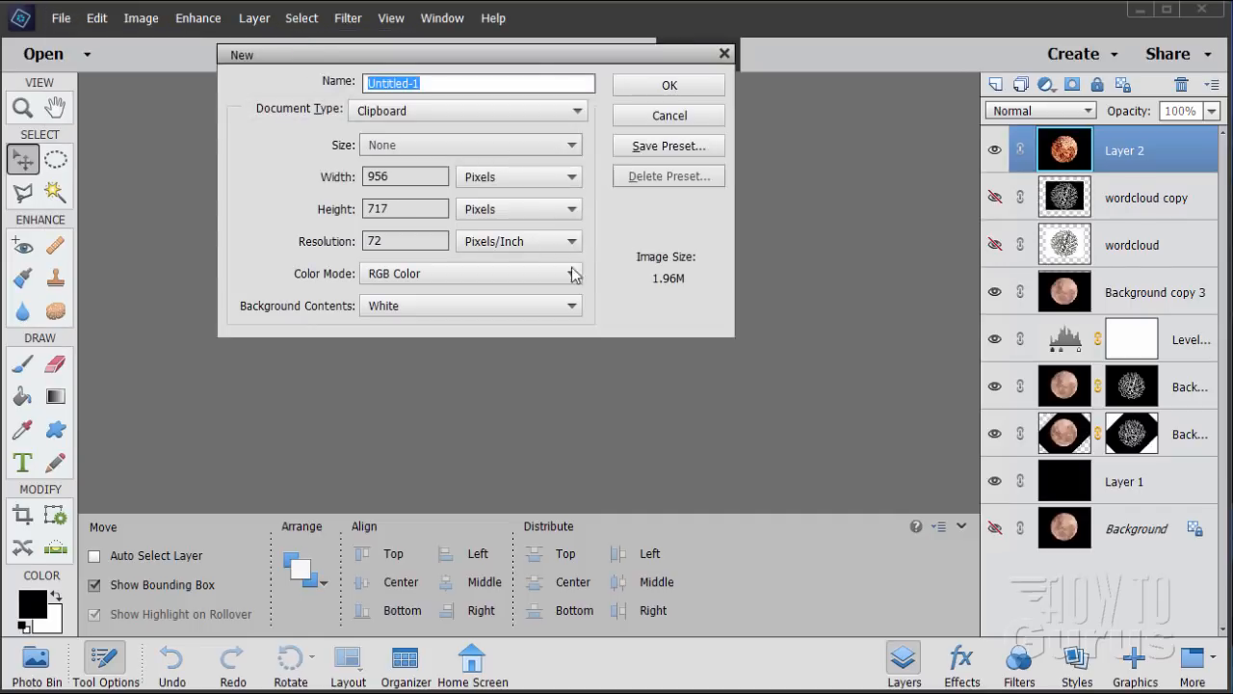
pyautogui.click(408, 111)
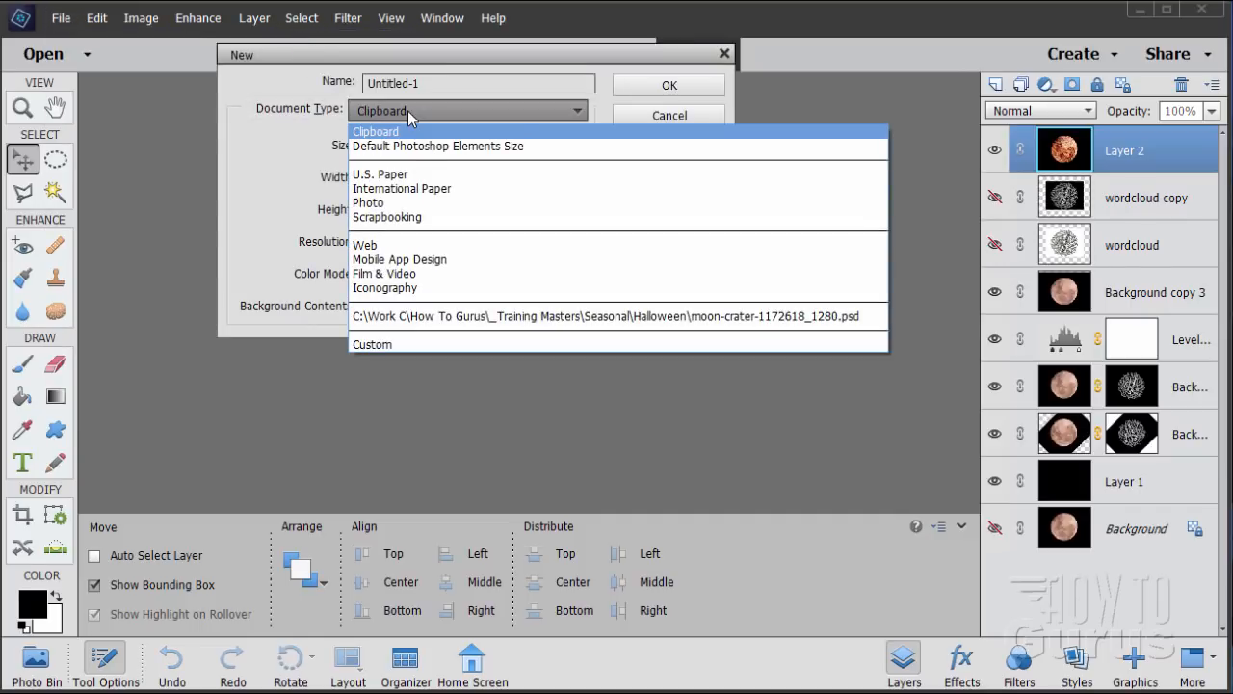
pyautogui.click(398, 148)
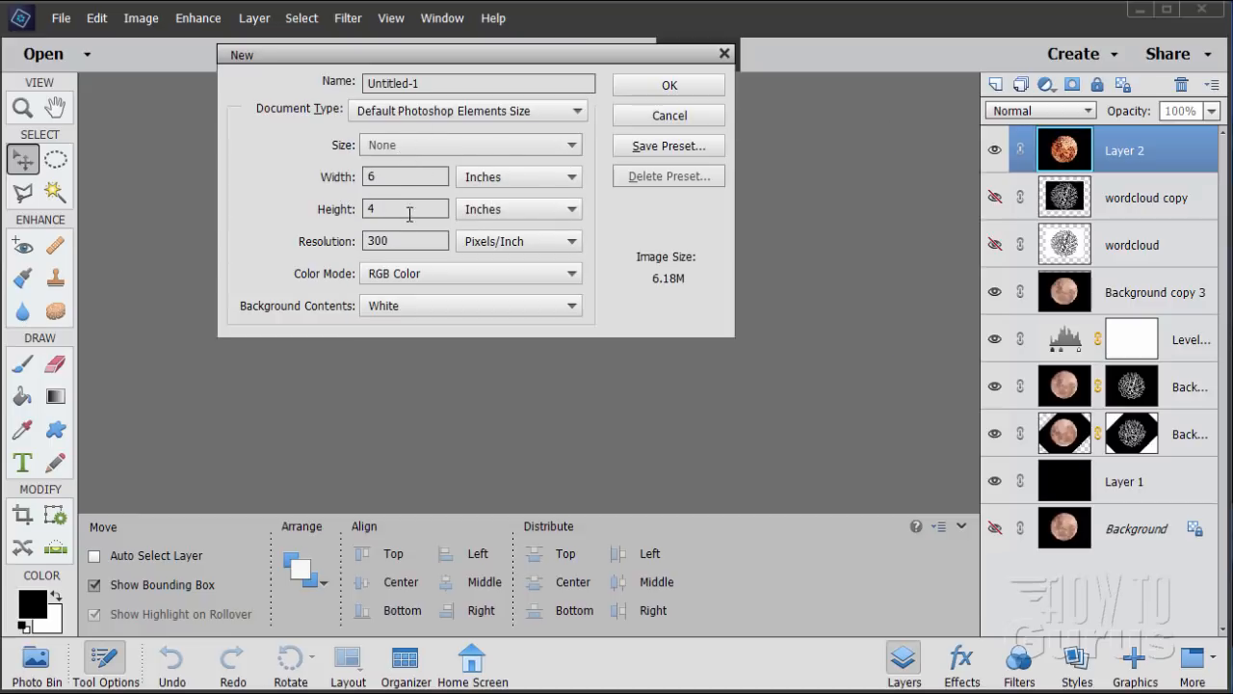
pyautogui.click(654, 88)
pyautogui.moveTo(518, 93); pyautogui.dragTo(560, 84)
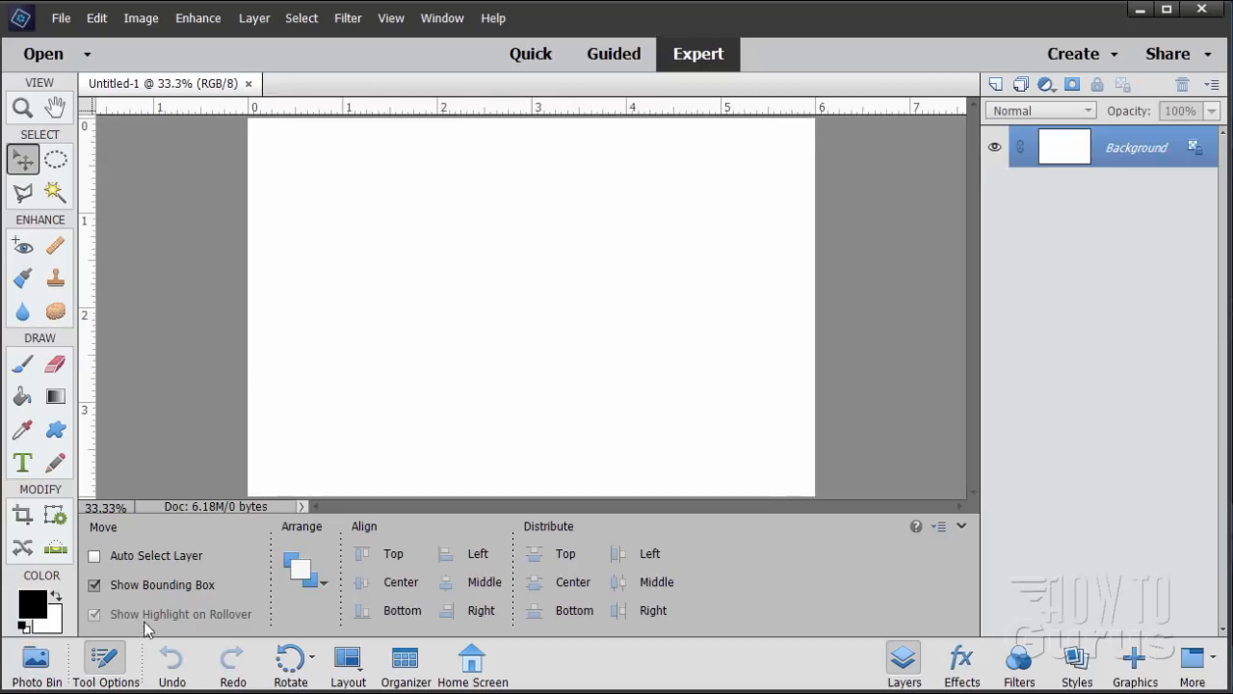
# Step: Reopen the minimized moon document from the open files and copy its merged Layer 2 into the blank card document
pyautogui.click(51, 665)
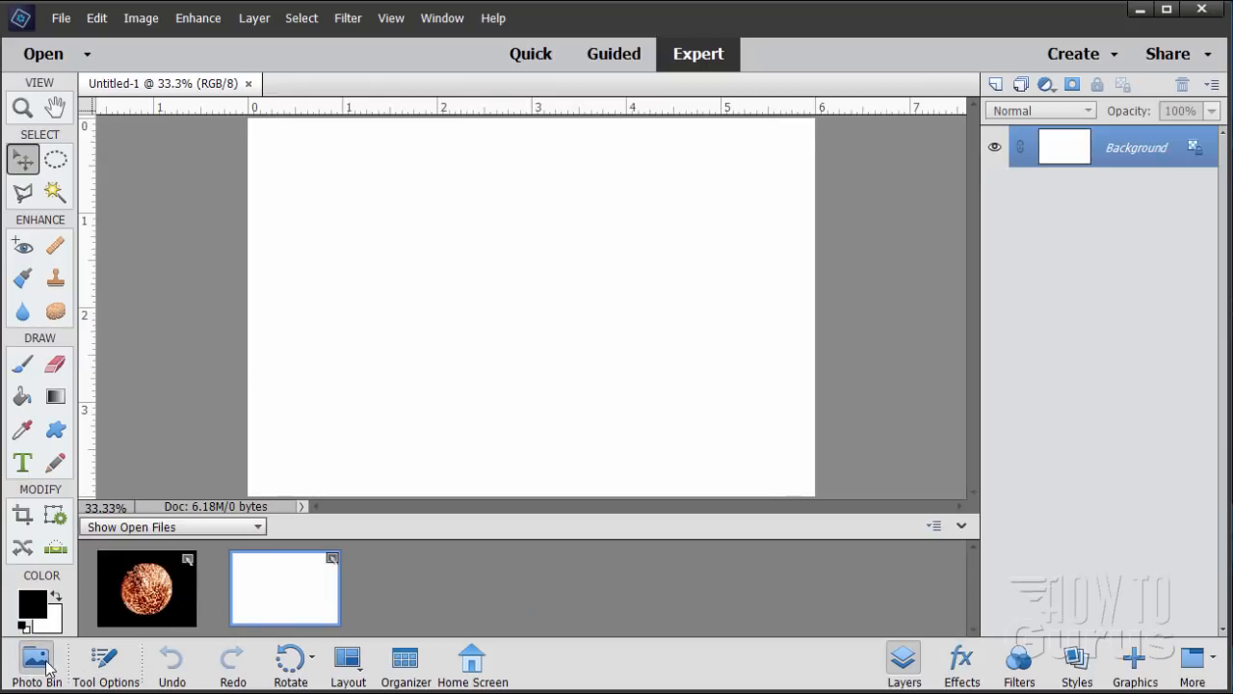
pyautogui.click(149, 615)
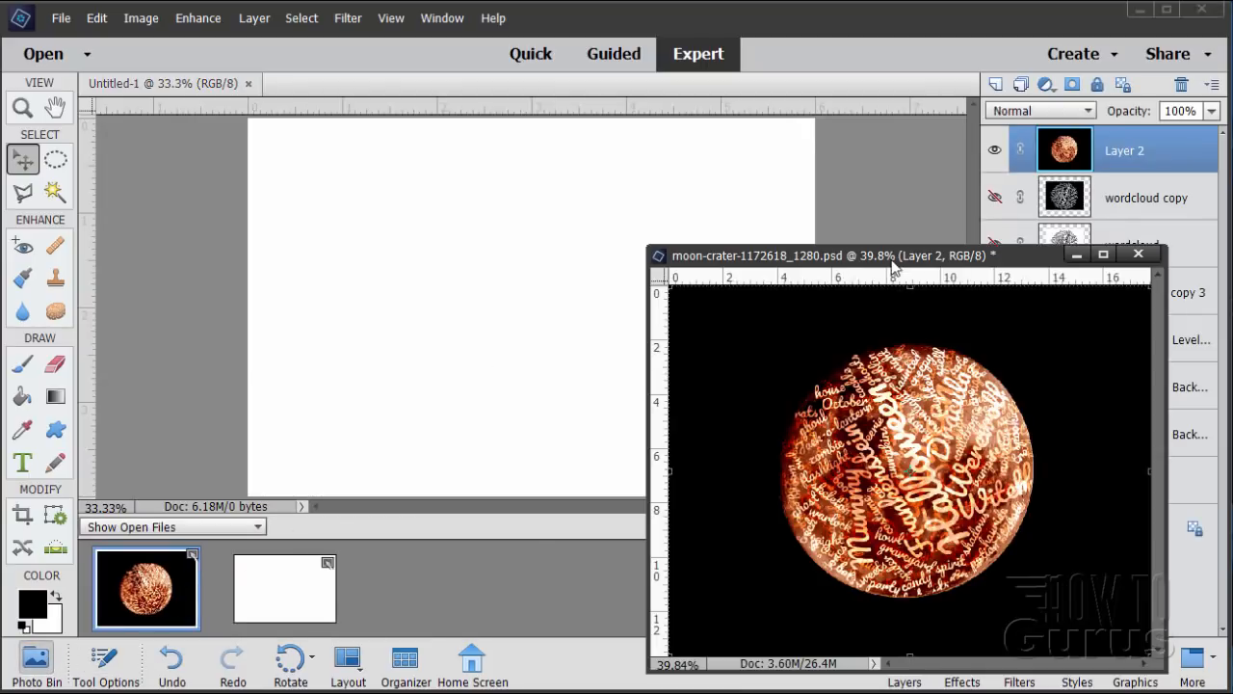
pyautogui.moveTo(891, 260); pyautogui.dragTo(914, 269)
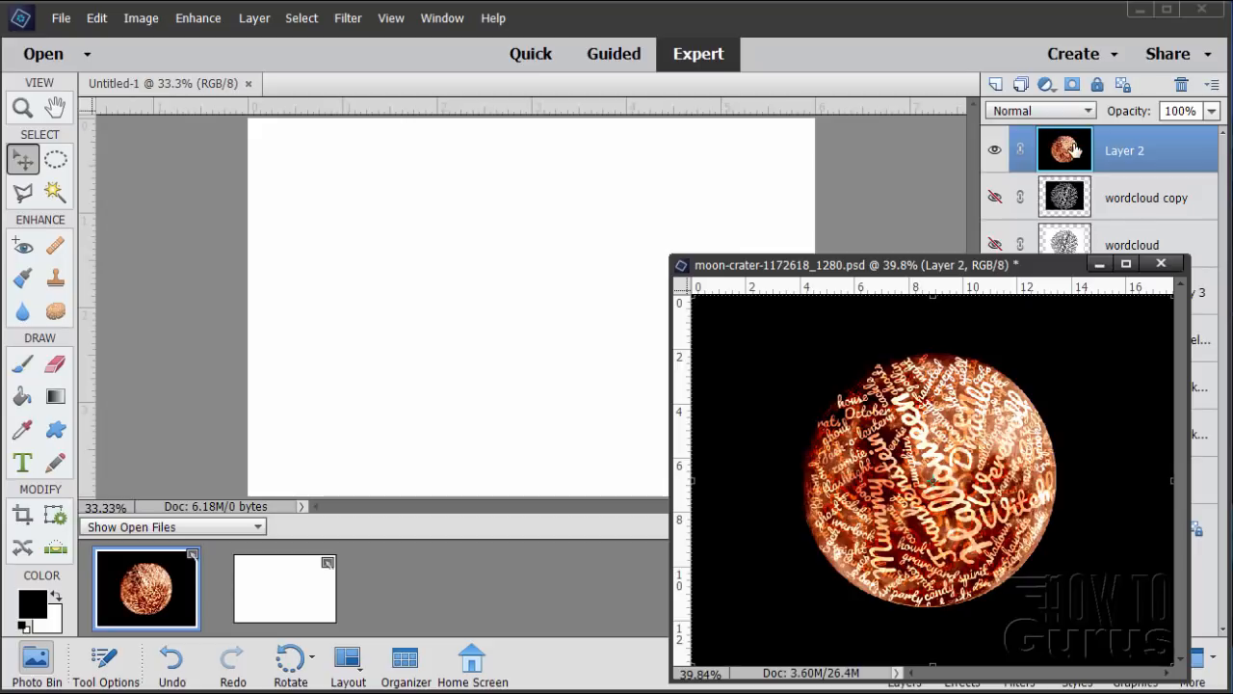
pyautogui.moveTo(1074, 149); pyautogui.dragTo(693, 186)
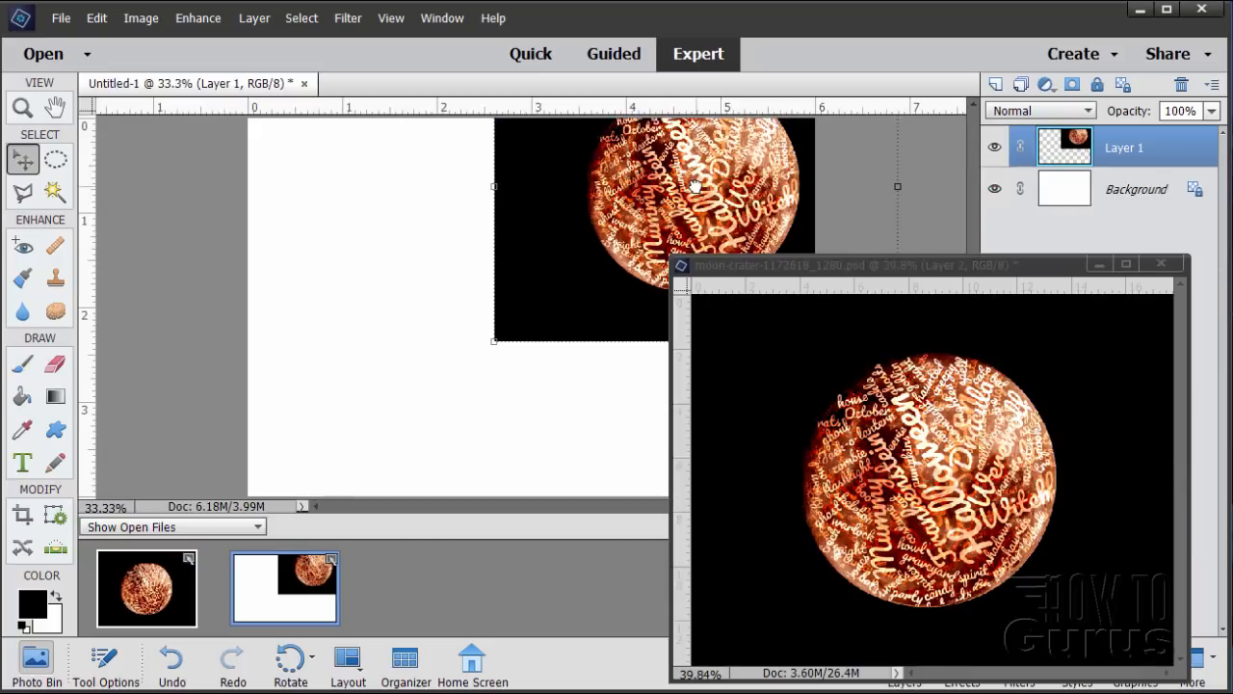
# Step: Close the moon-crater document, leaving only the card document open
pyautogui.moveTo(789, 270); pyautogui.dragTo(651, 286)
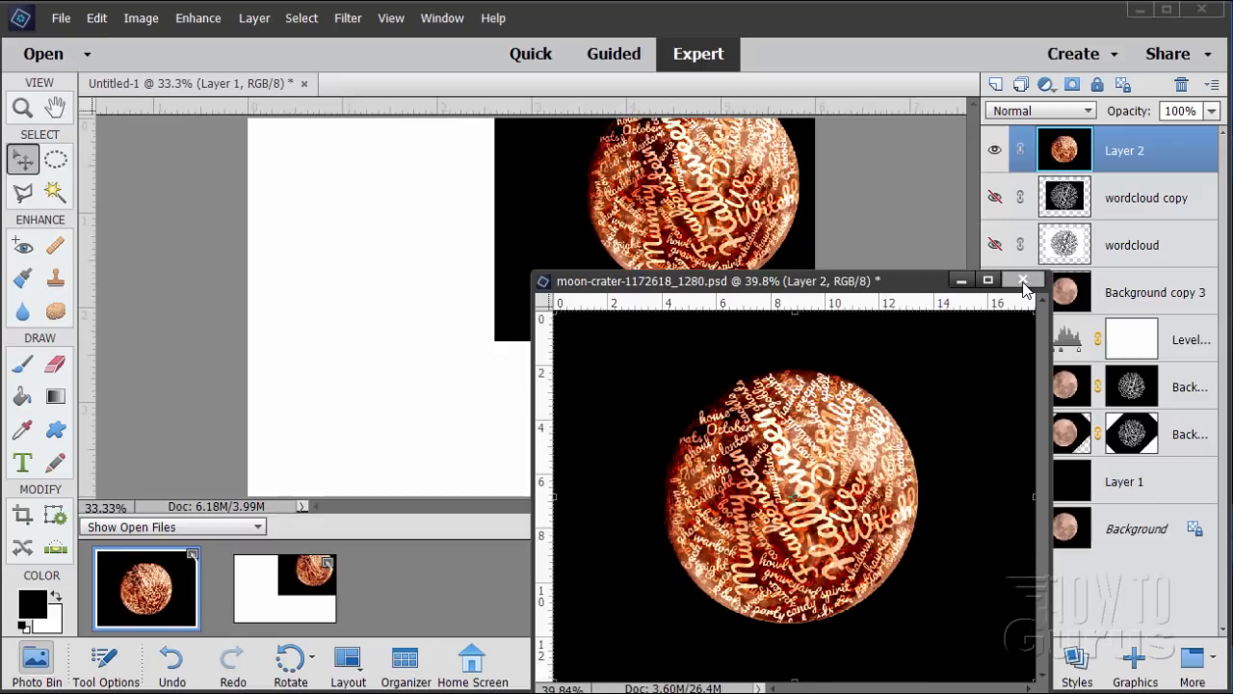
pyautogui.click(1023, 280)
pyautogui.click(549, 295)
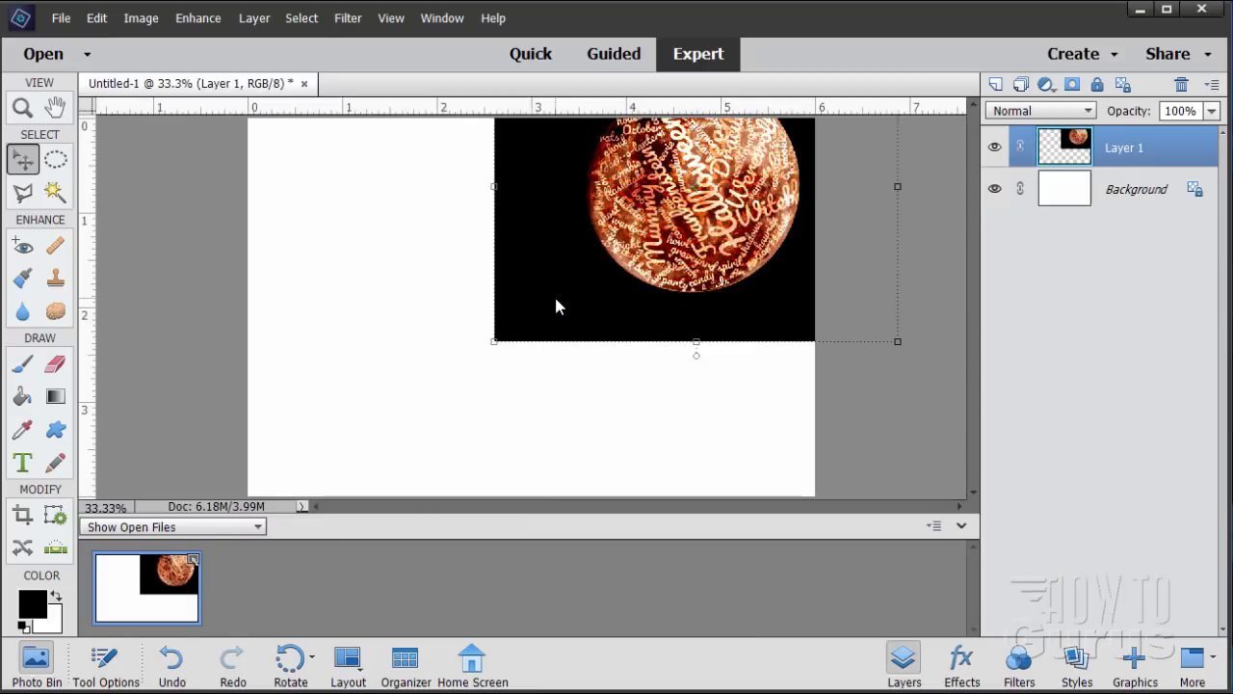
# Step: Center the moon layer on the card and add a vertical guide at 3 inches and a horizontal guide through the moon's center
pyautogui.moveTo(689, 257); pyautogui.dragTo(510, 350)
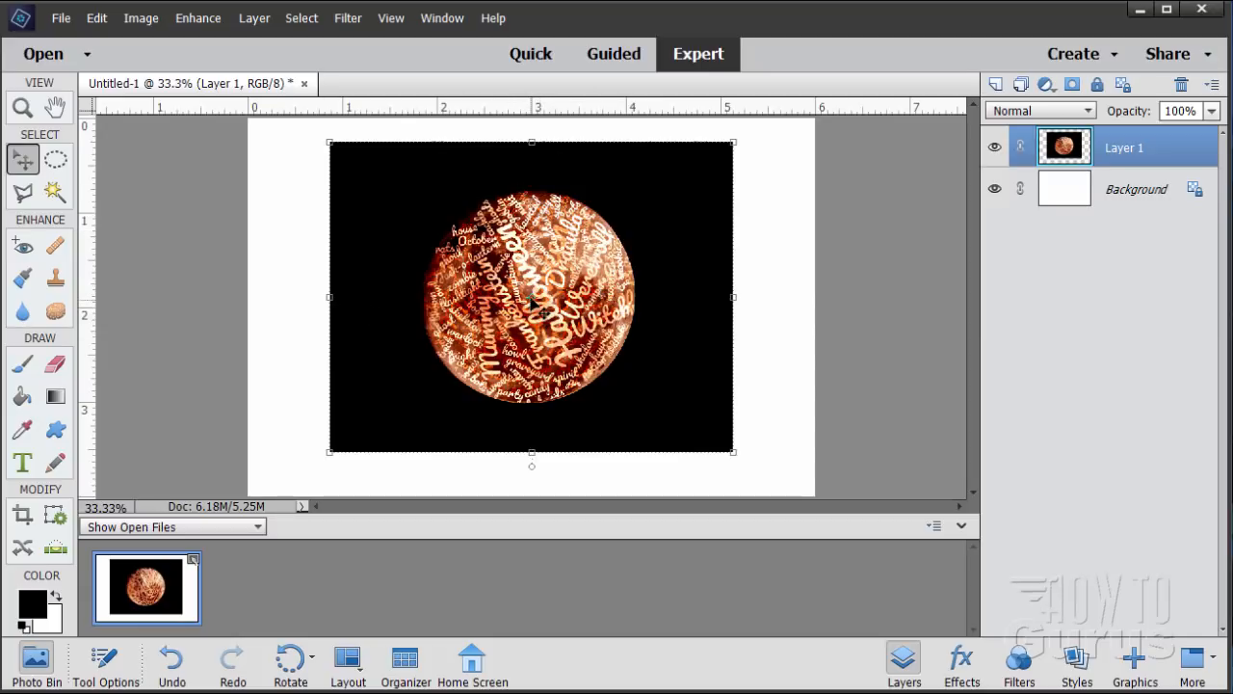
pyautogui.moveTo(89, 341); pyautogui.dragTo(532, 339)
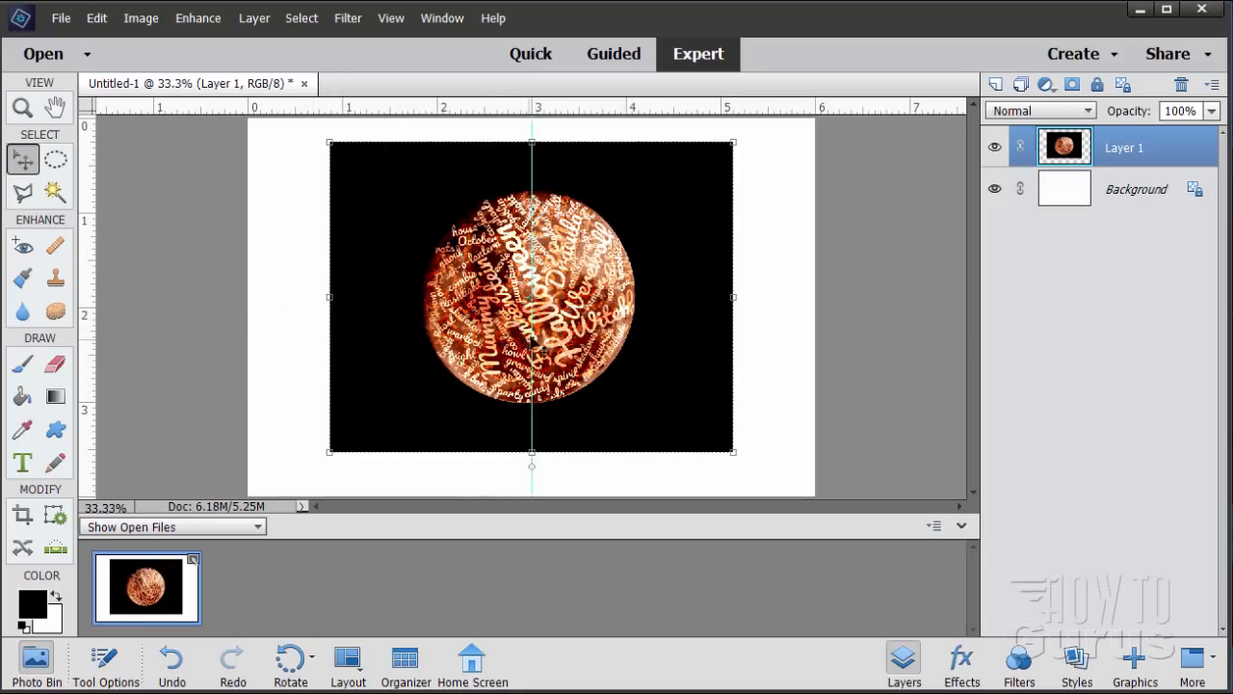
pyautogui.moveTo(572, 107); pyautogui.dragTo(559, 296)
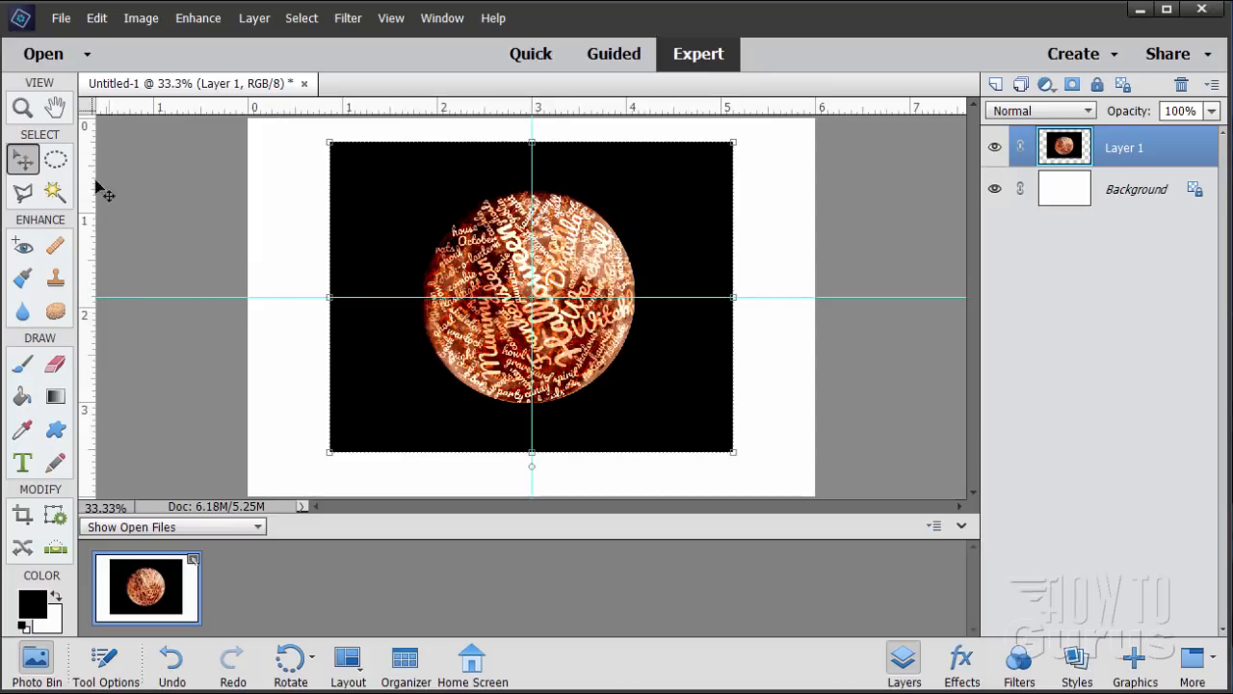
# Step: Select the moon with a circle drawn from the guide intersection and scale the selection to 97.22% to fit its edge
pyautogui.click(55, 159)
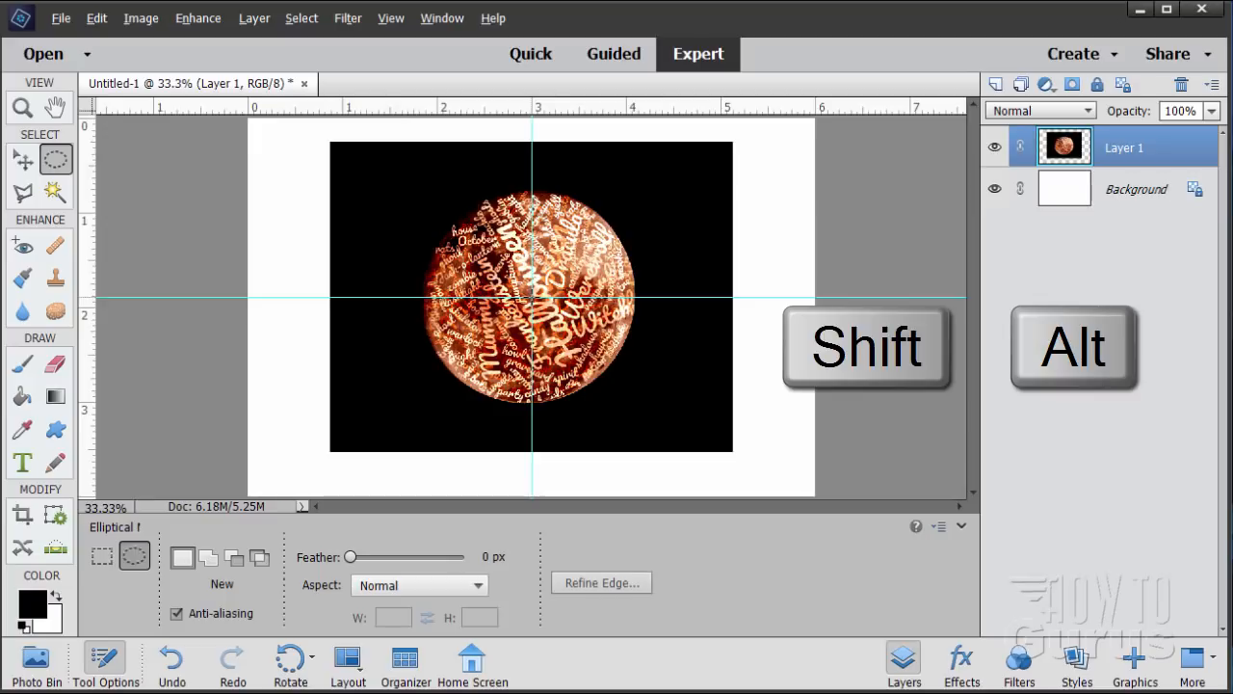
pyautogui.moveTo(532, 297); pyautogui.dragTo(639, 450)
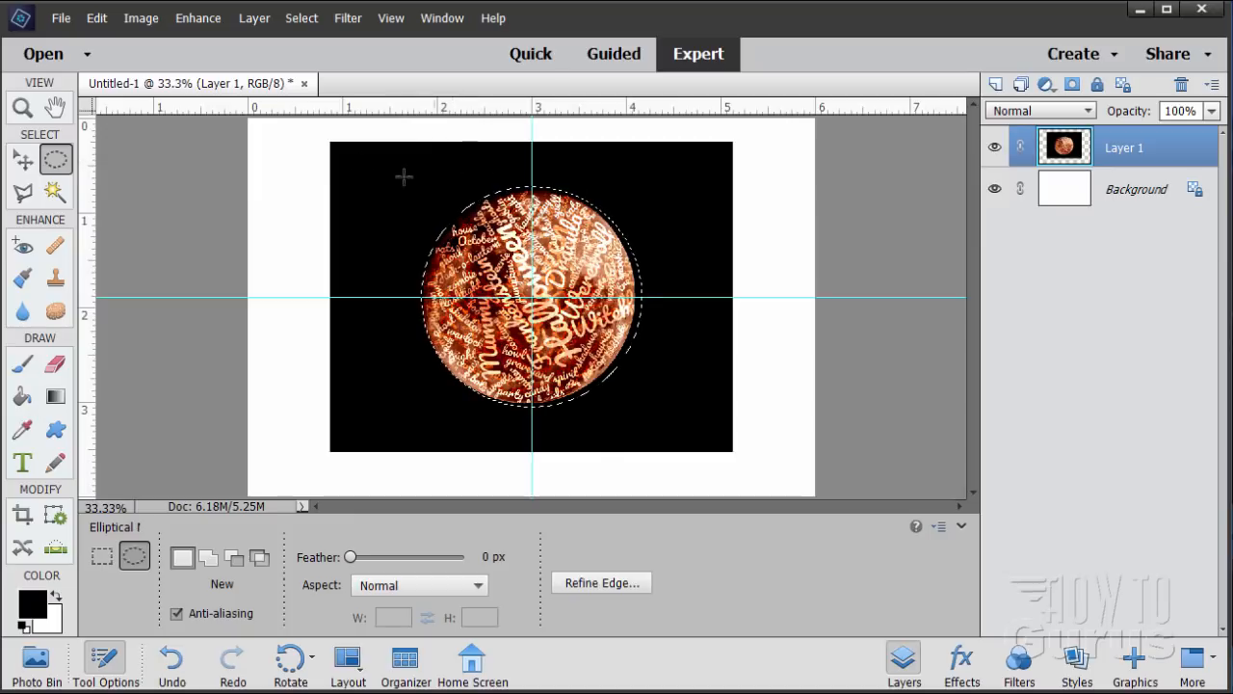
pyautogui.click(301, 19)
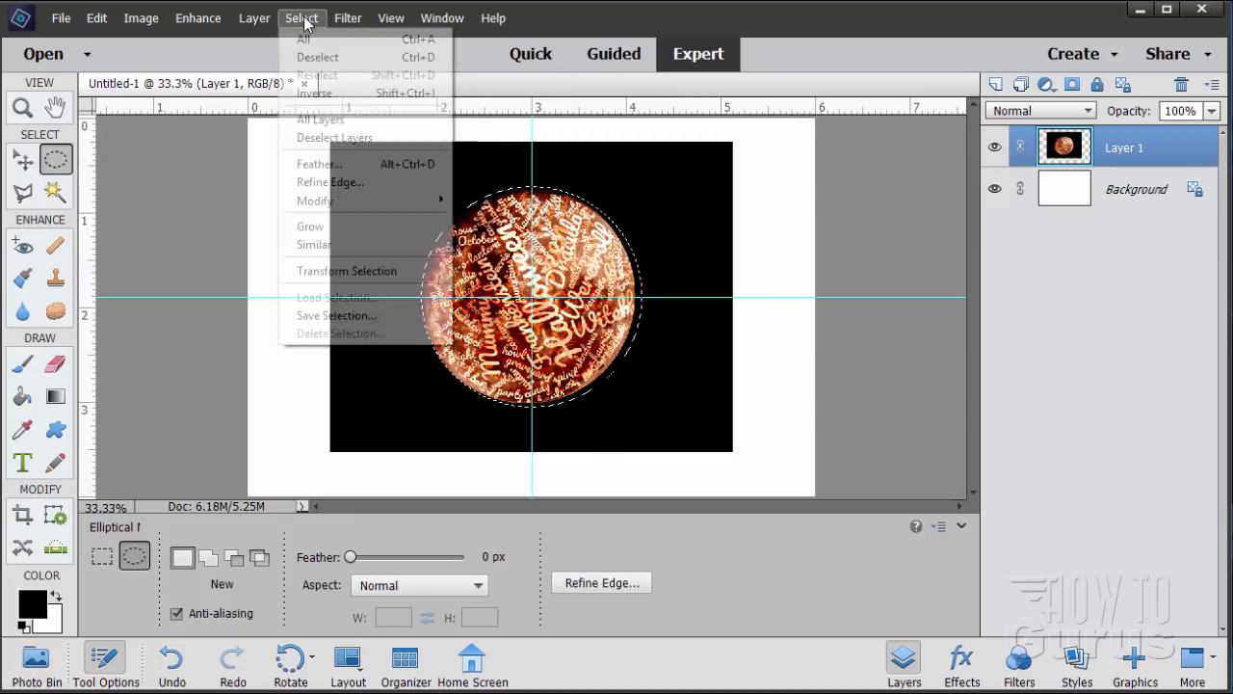
pyautogui.click(350, 270)
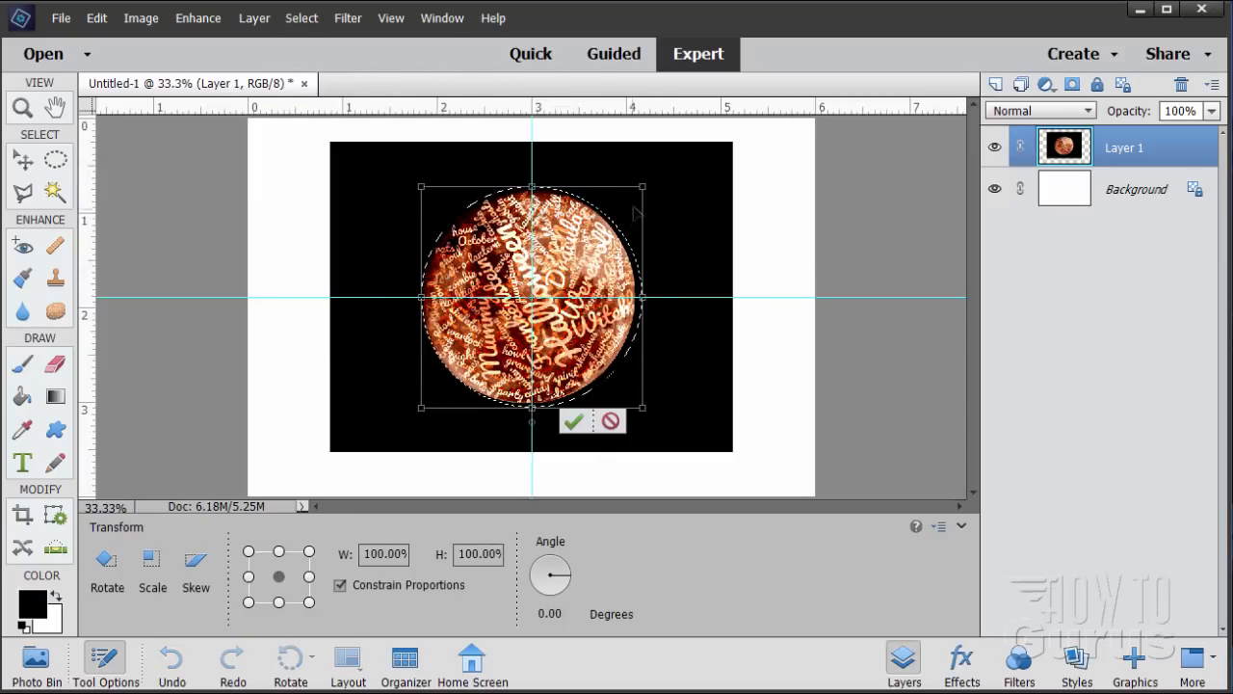
pyautogui.moveTo(640, 190); pyautogui.dragTo(639, 190)
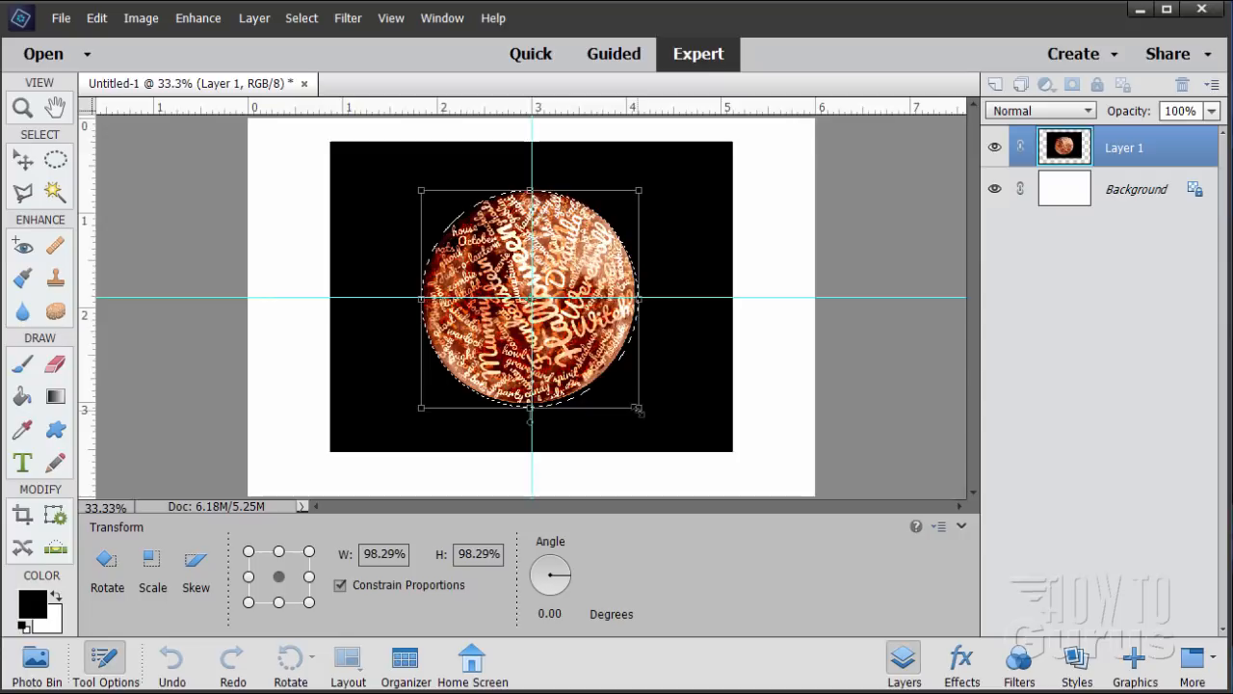
pyautogui.moveTo(638, 409); pyautogui.dragTo(638, 406)
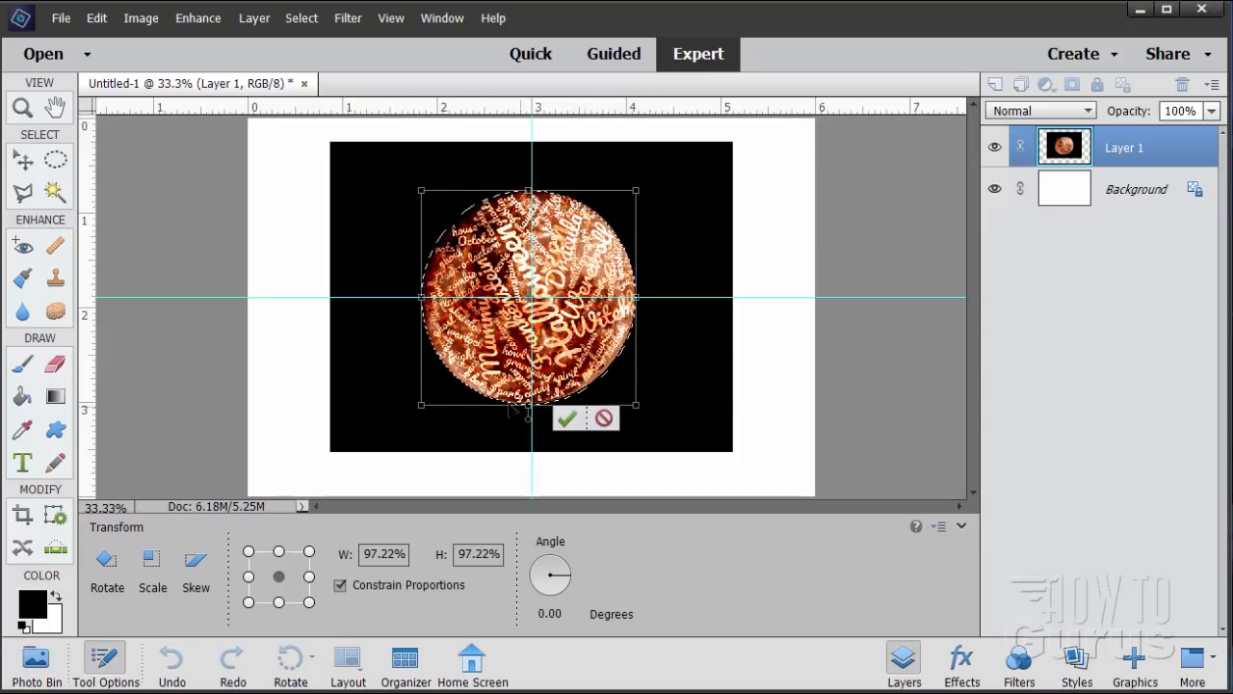
pyautogui.click(566, 417)
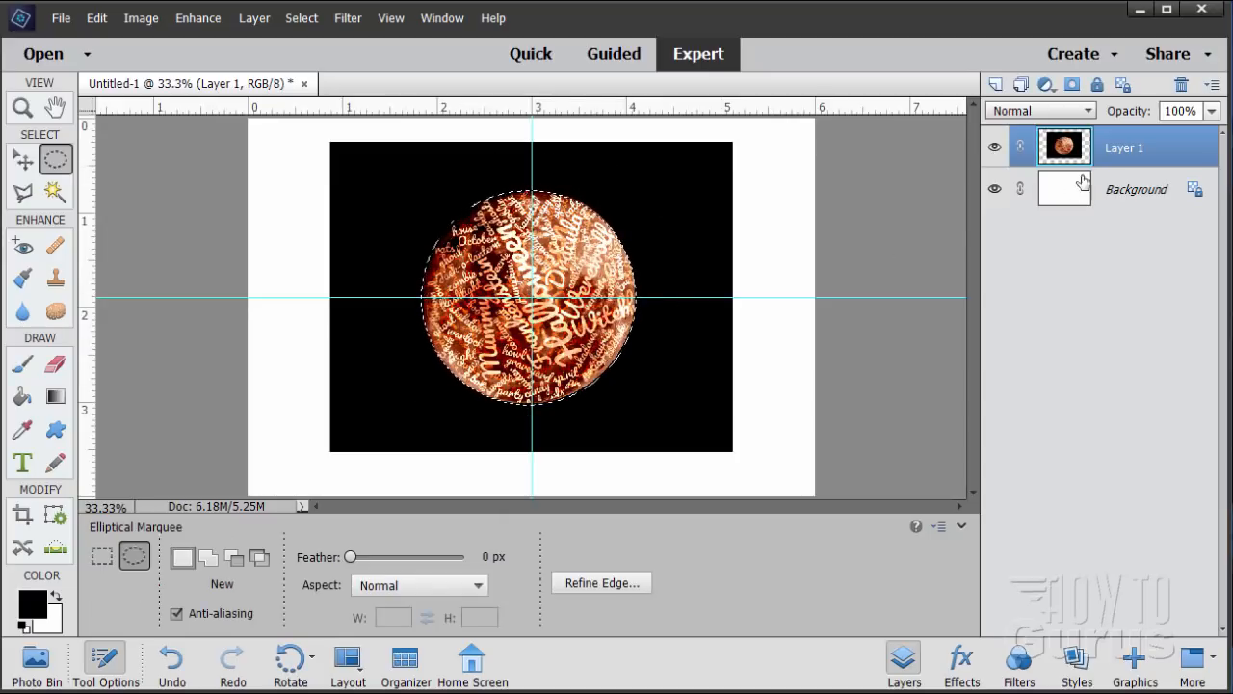
# Step: Mask Layer 1 with the circular selection and move the masked moon to the upper right area of the card
pyautogui.click(1071, 85)
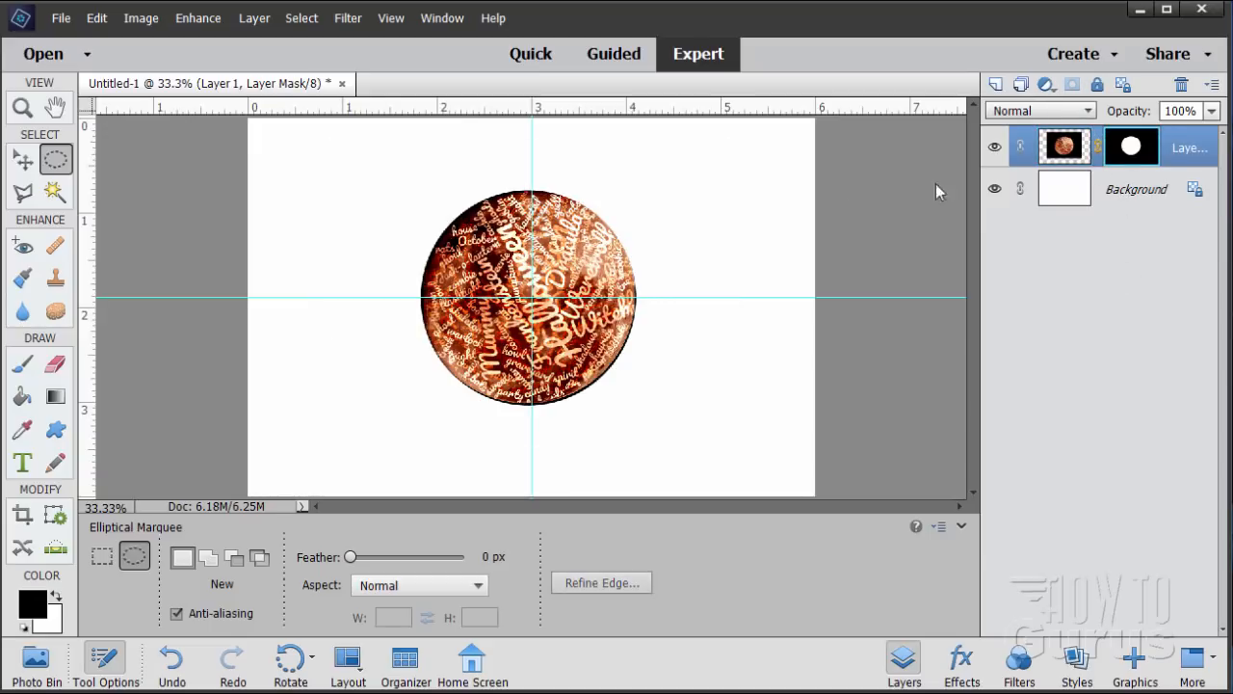
pyautogui.click(35, 162)
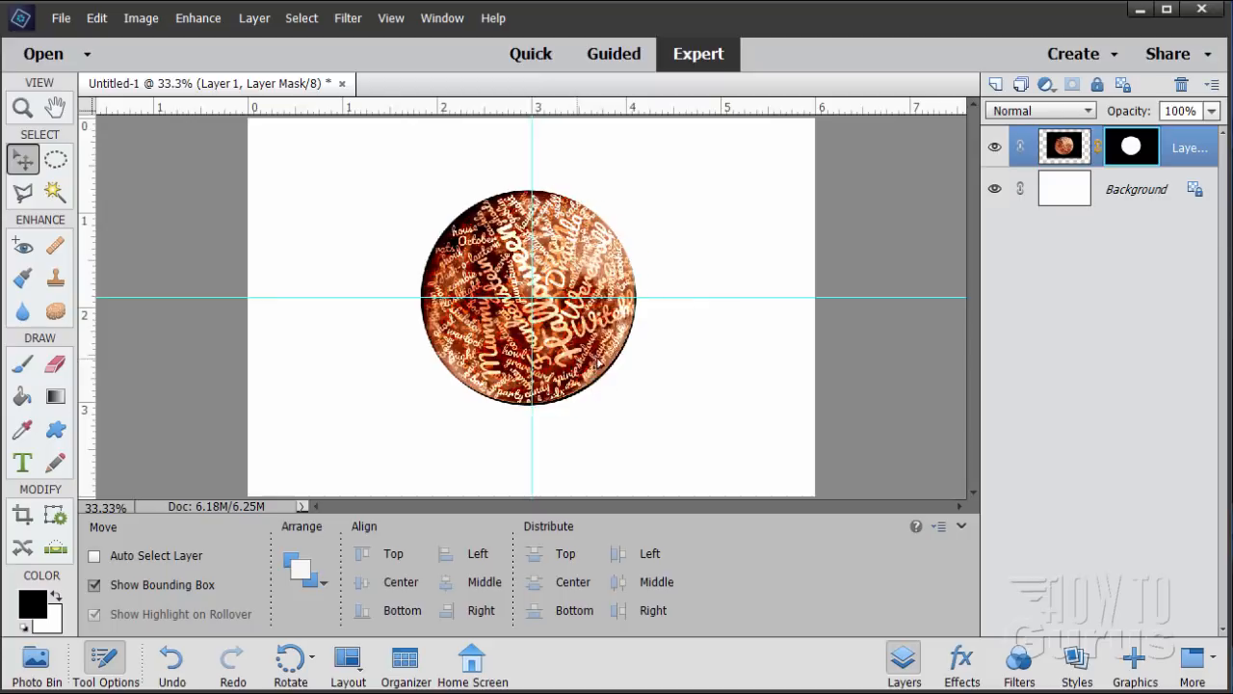
pyautogui.moveTo(596, 383); pyautogui.dragTo(653, 339)
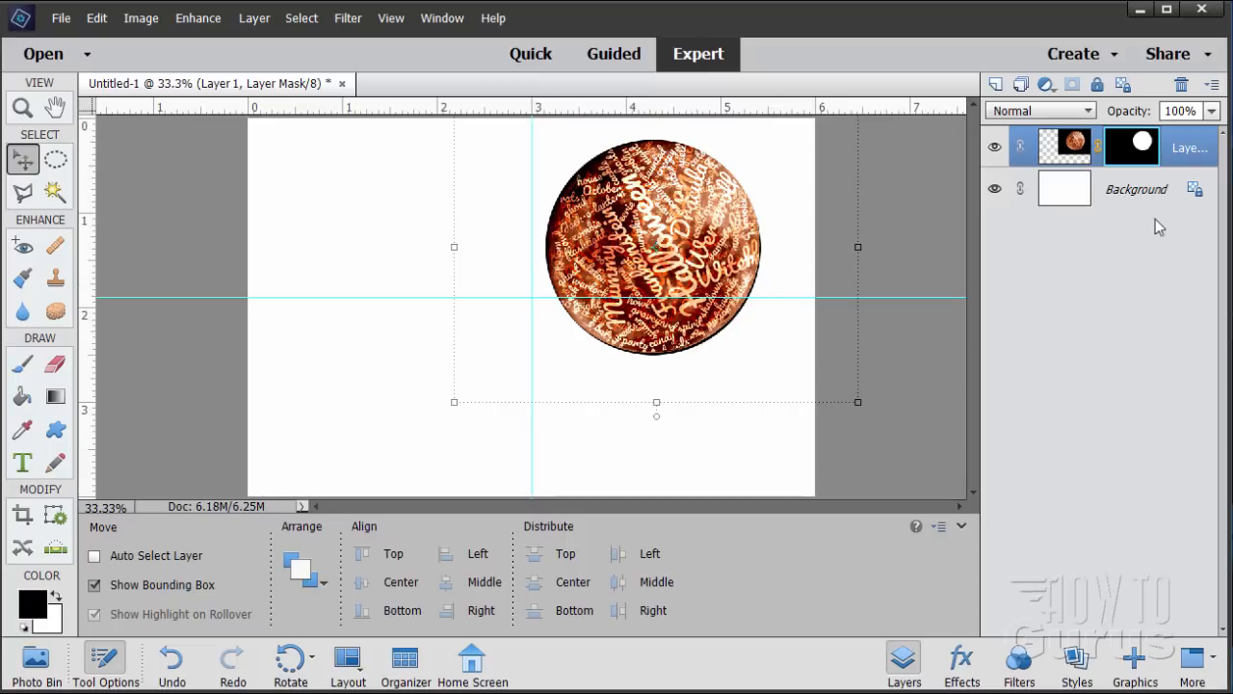
# Step: Add an empty layer between the white Background and the moon layer, and clear all guides
pyautogui.click(1108, 192)
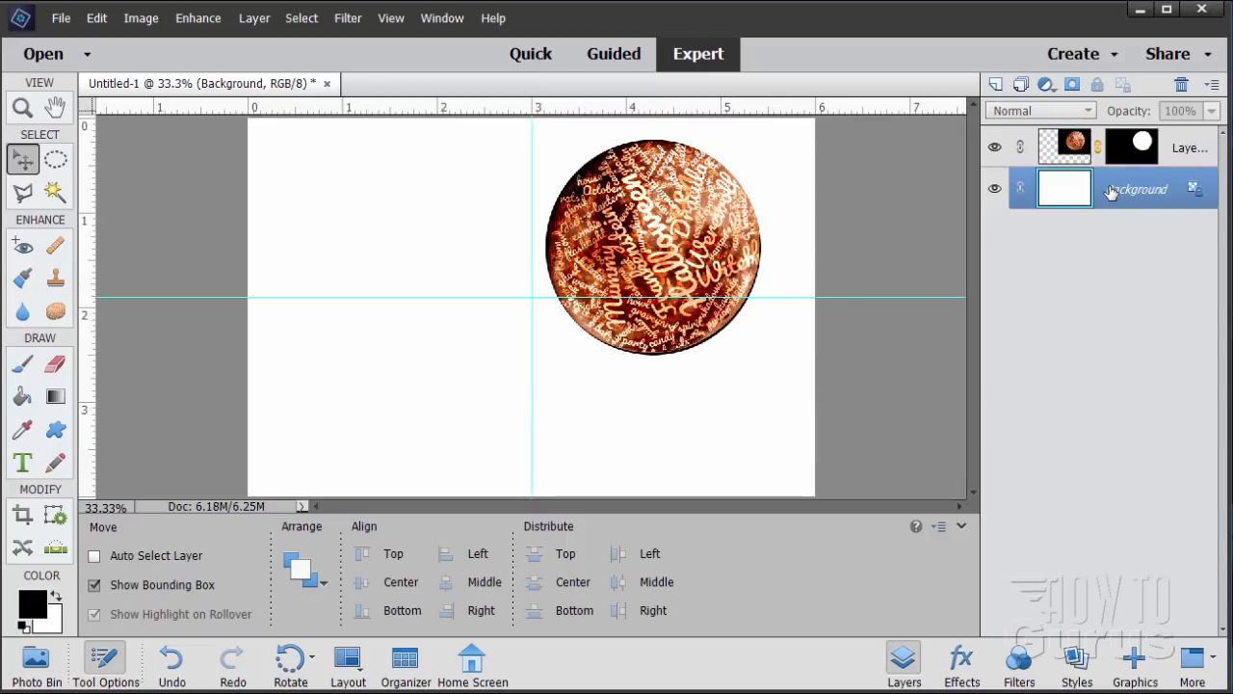
pyautogui.click(997, 87)
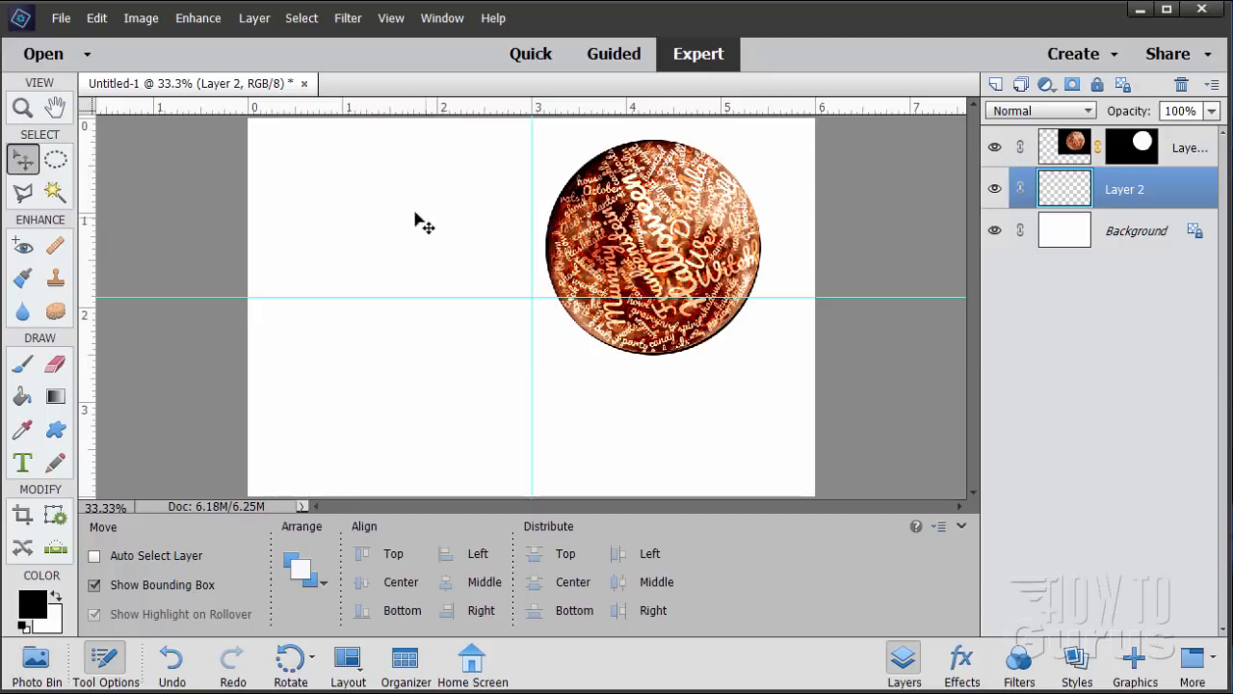
pyautogui.click(390, 18)
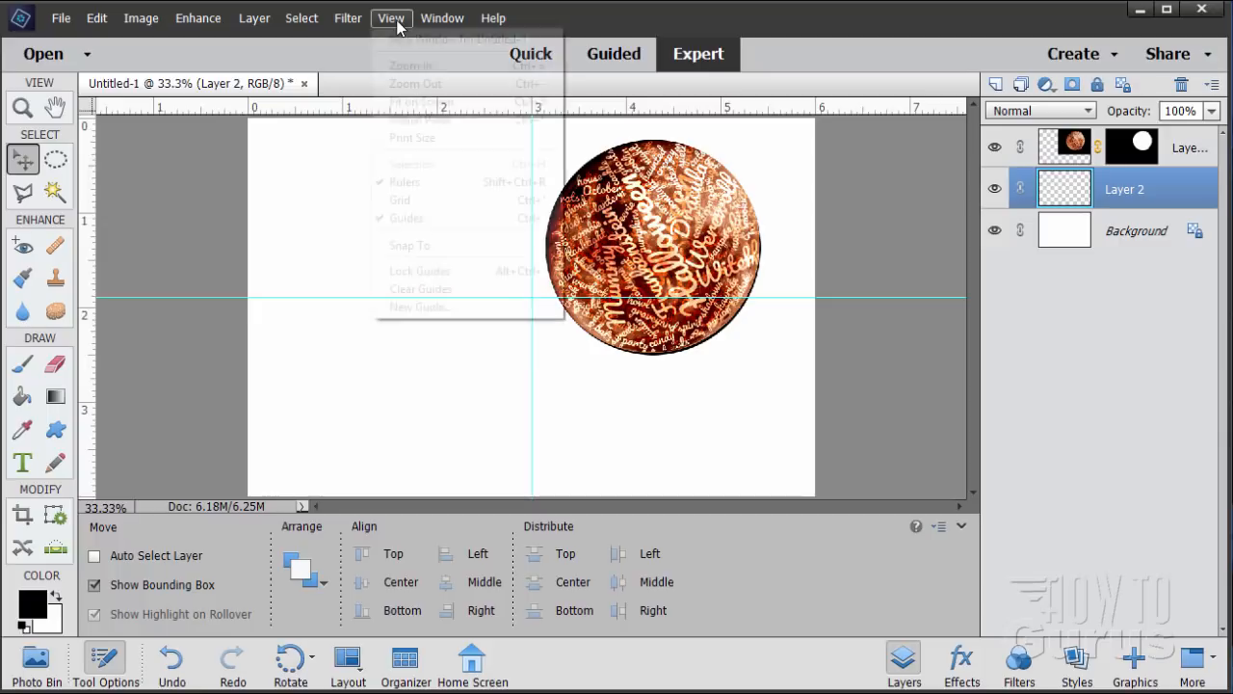
pyautogui.click(450, 291)
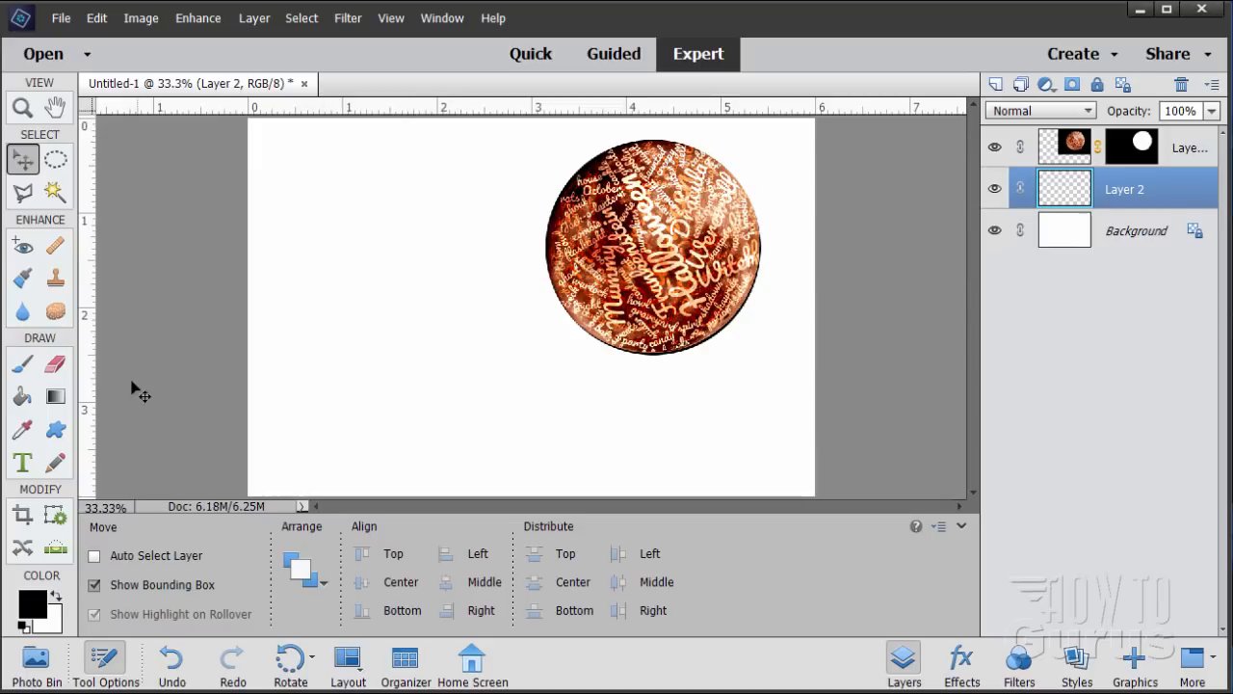
# Step: Set the foreground color to 010a7f for the Gradient tool
pyautogui.click(56, 396)
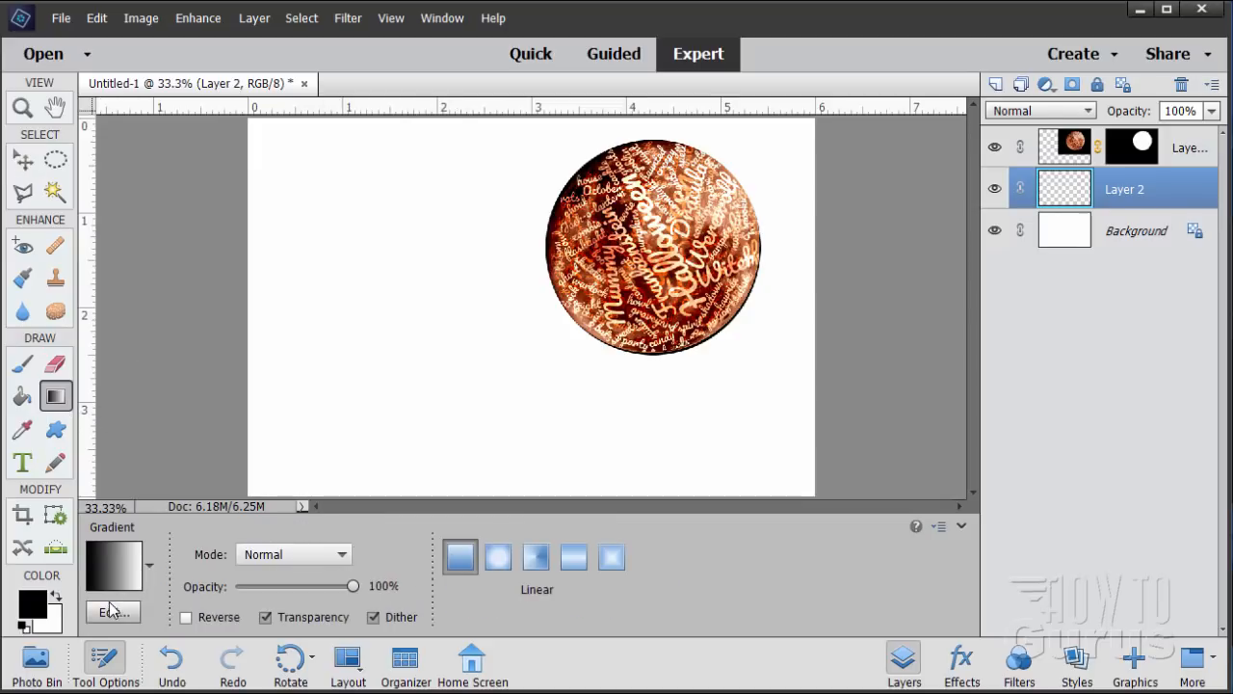
pyautogui.click(33, 605)
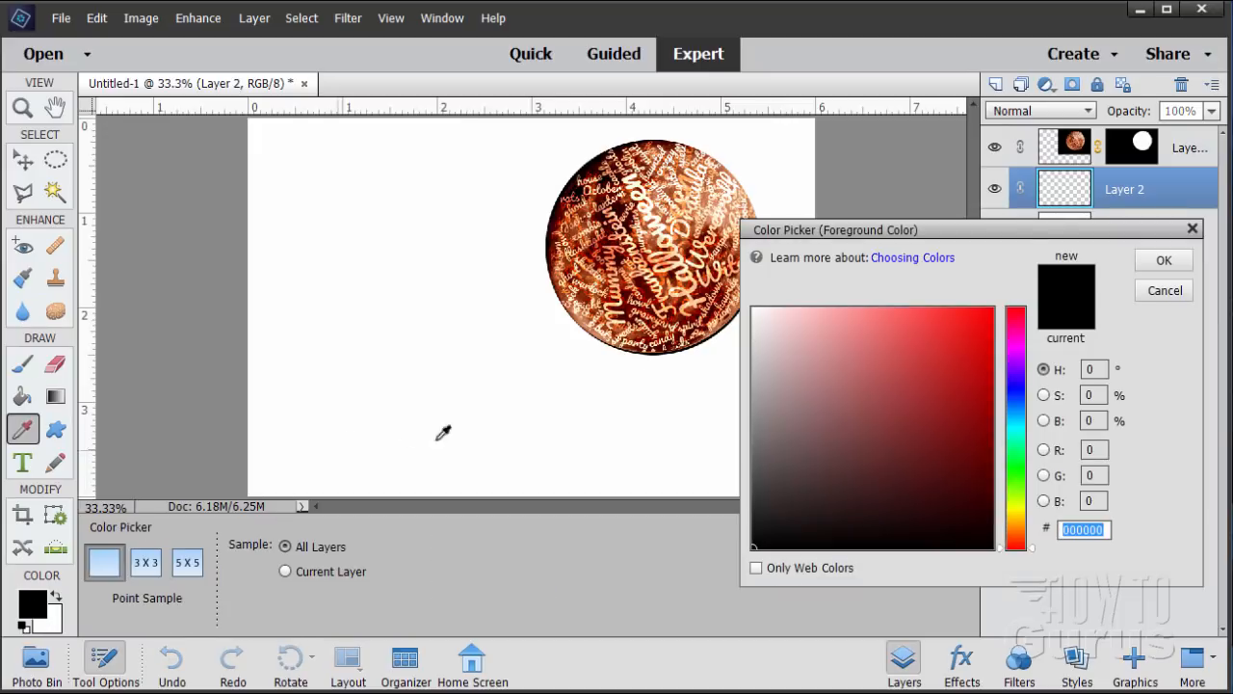
pyautogui.moveTo(870, 240); pyautogui.dragTo(452, 265)
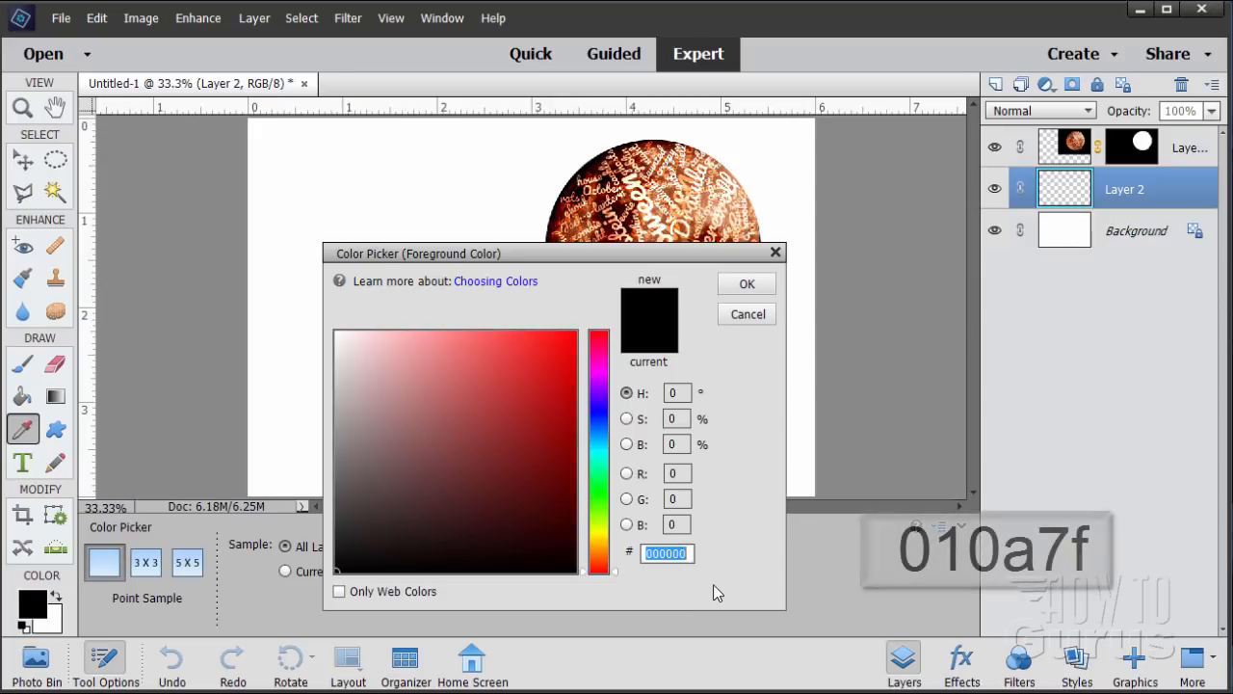
pyautogui.write('010a7')
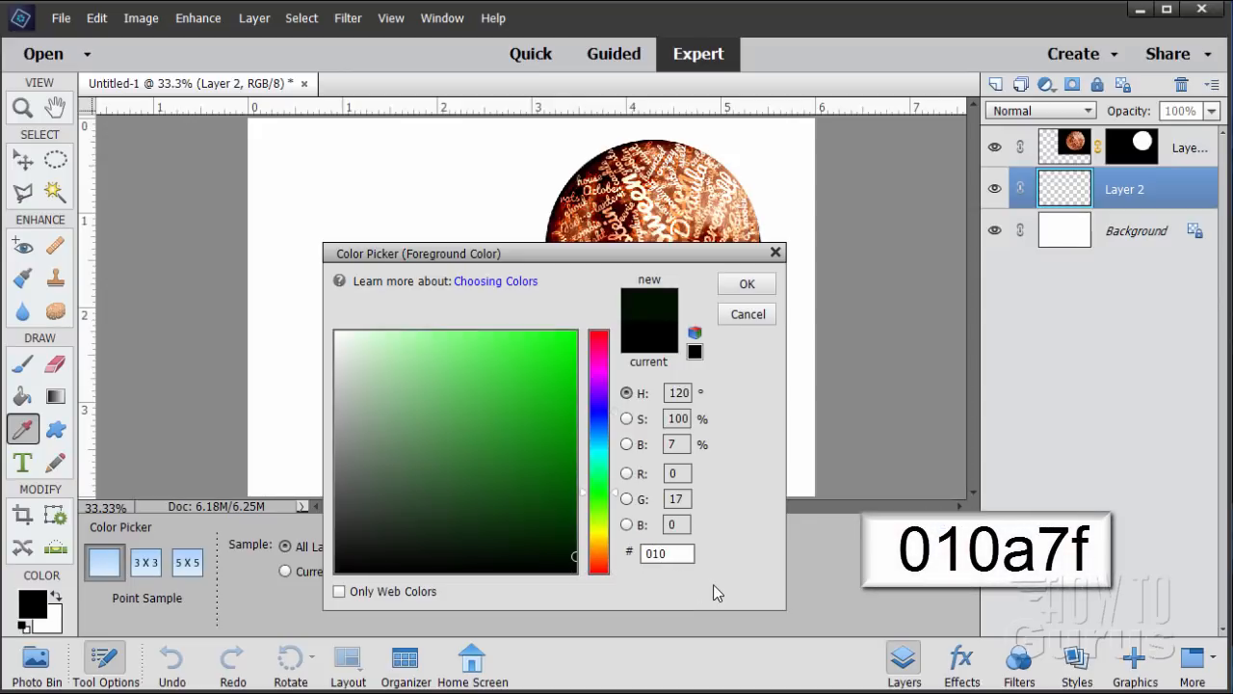
pyautogui.write('f')
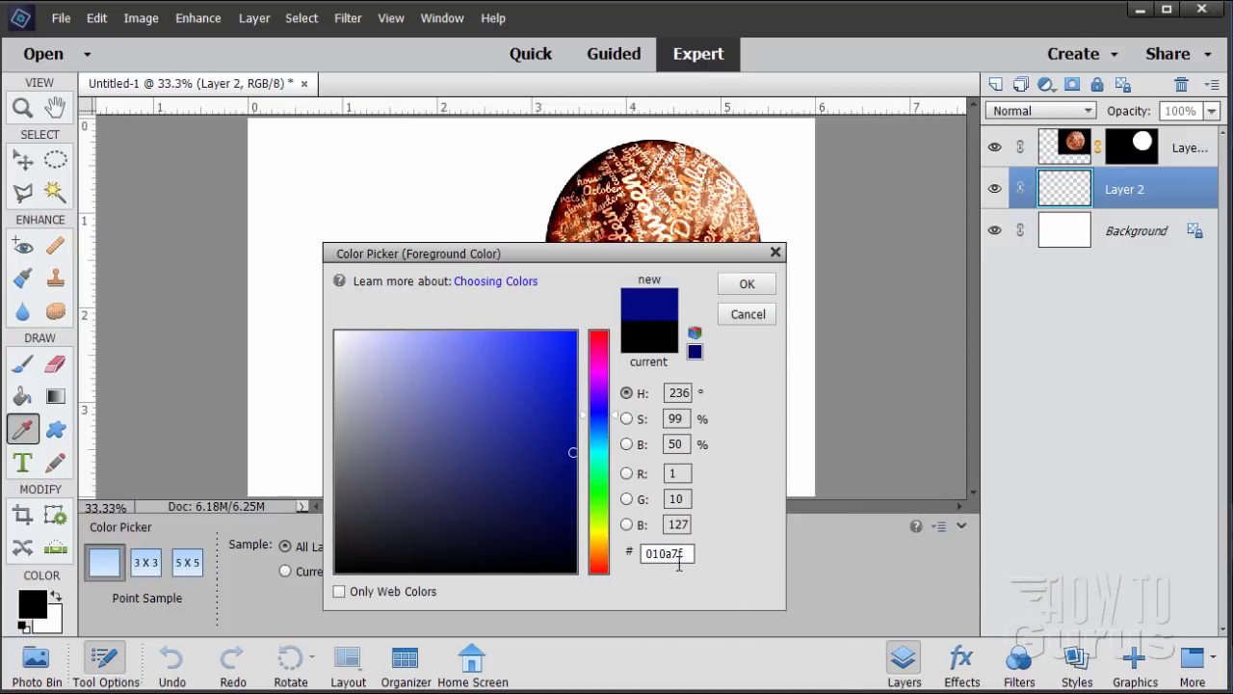
pyautogui.click(742, 283)
pyautogui.press('g')
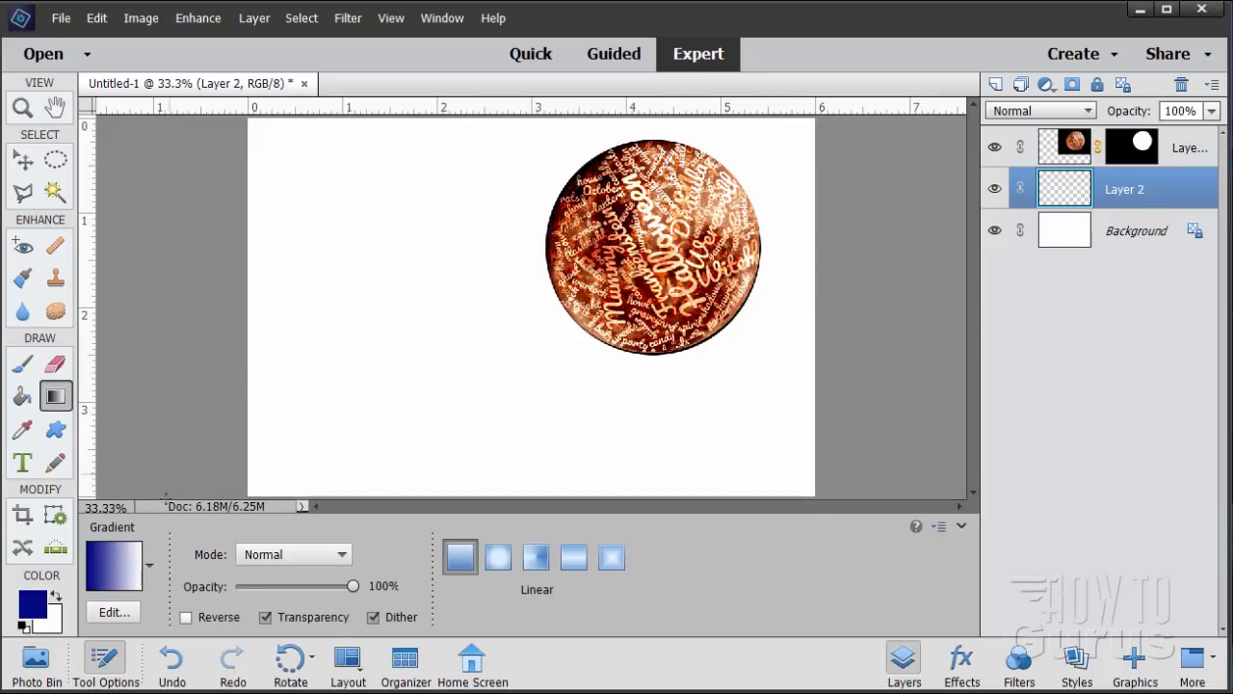
# Step: Set the background color to 1054ff as the gradient's second color
pyautogui.click(55, 626)
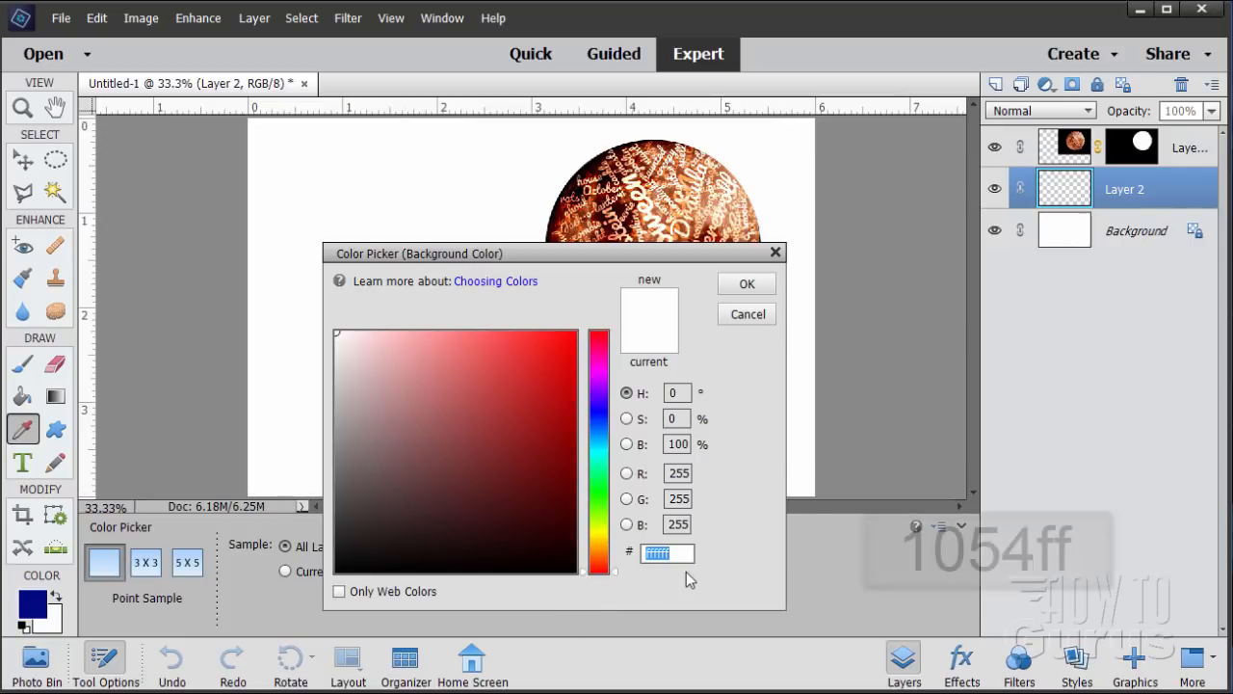
pyautogui.write('105')
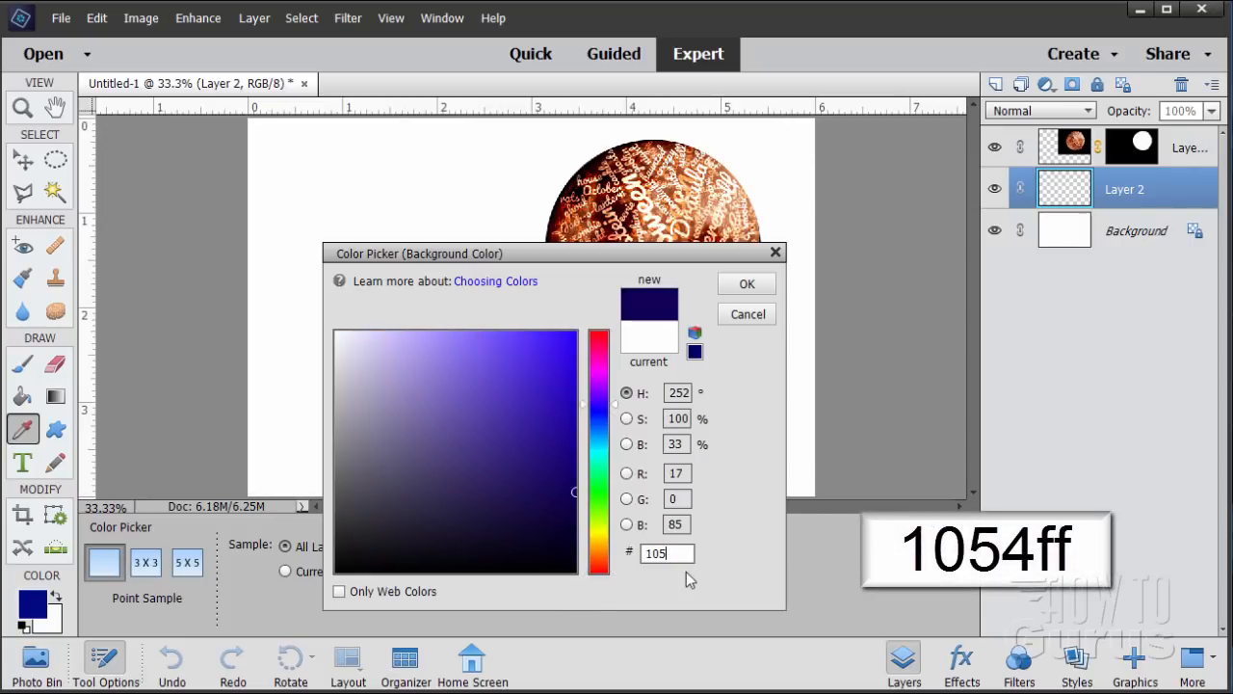
pyautogui.write('4ff')
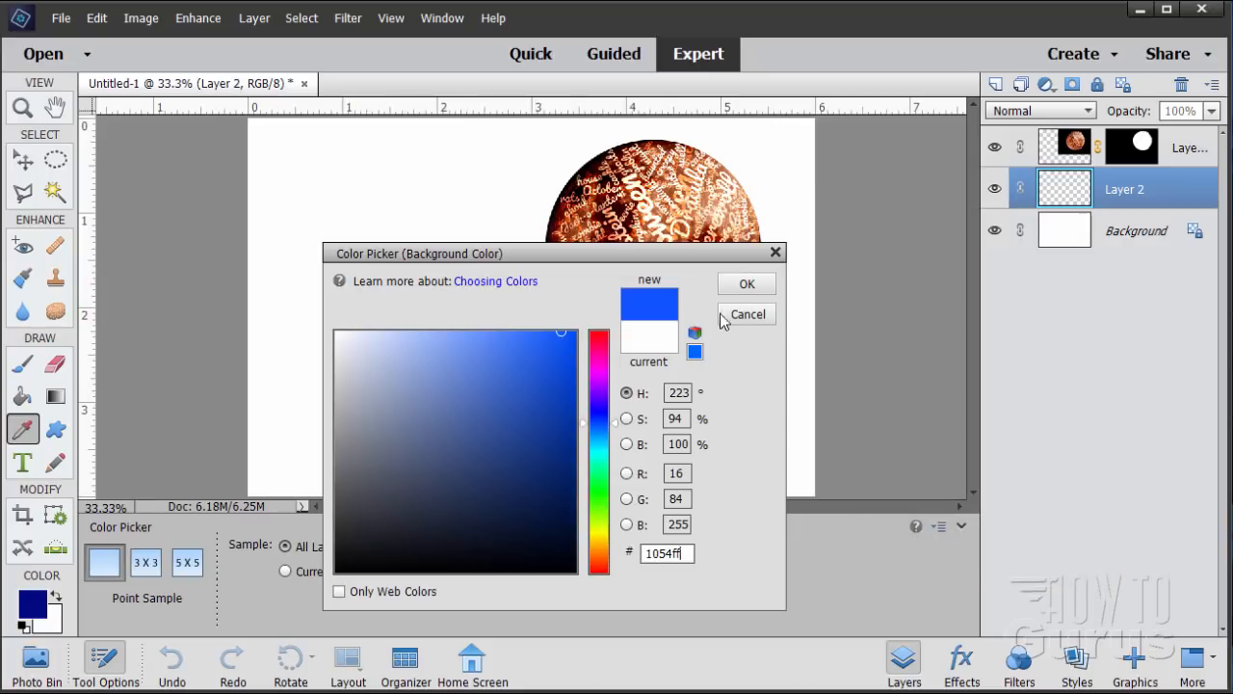
pyautogui.click(744, 284)
# Step: Fill Layer 2 with a straight vertical linear gradient, from dark blue at the card's top edge to bright blue at its bottom edge
pyautogui.press('g')
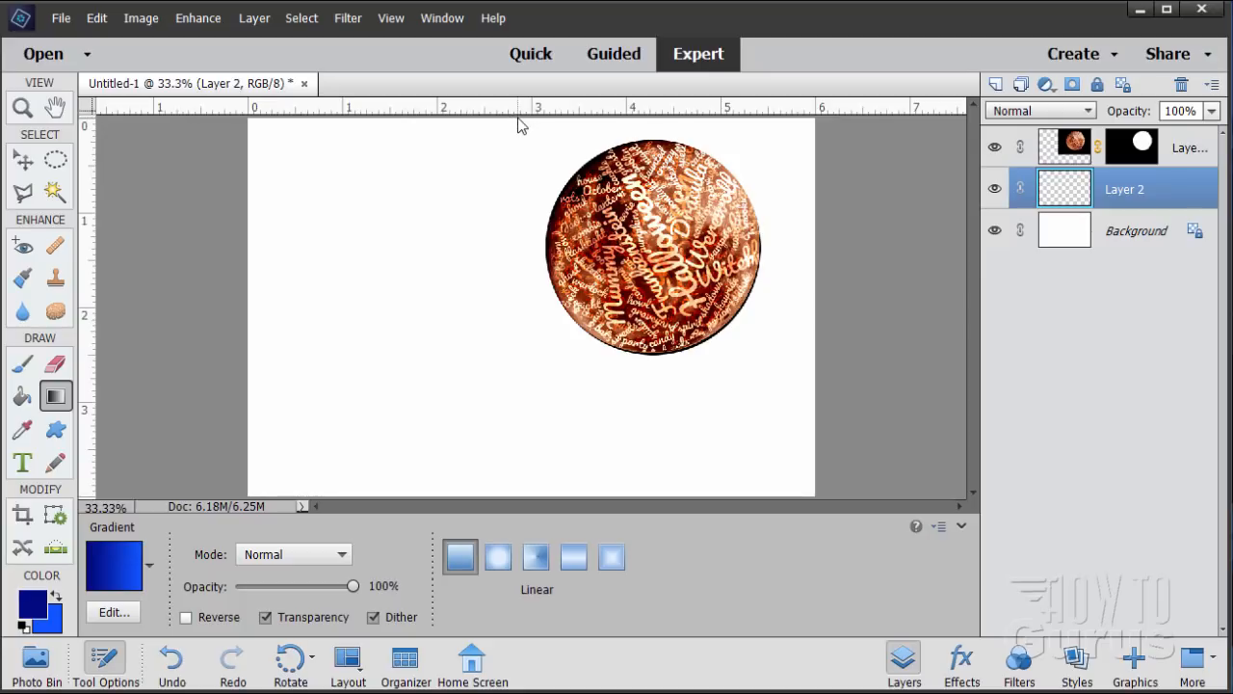
pyautogui.press('shift')
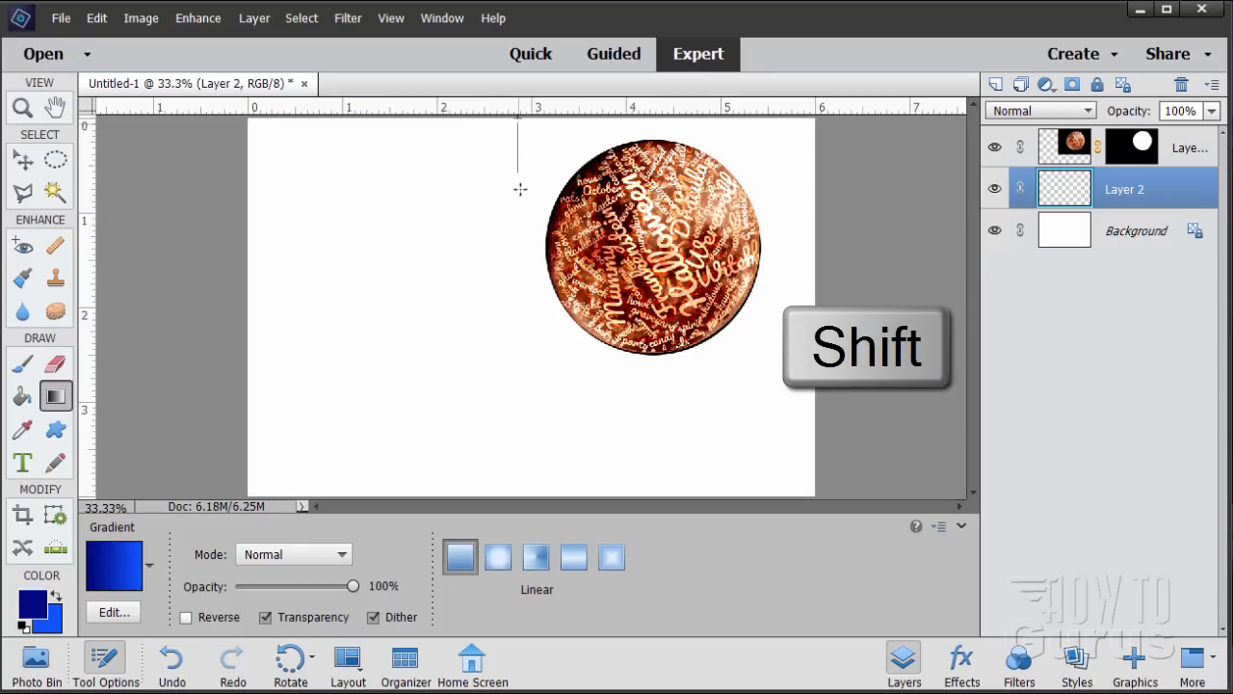
pyautogui.moveTo(520, 189)
pyautogui.mouseDown()
pyautogui.moveTo(524, 385)
pyautogui.moveTo(511, 365)
pyautogui.mouseUp()
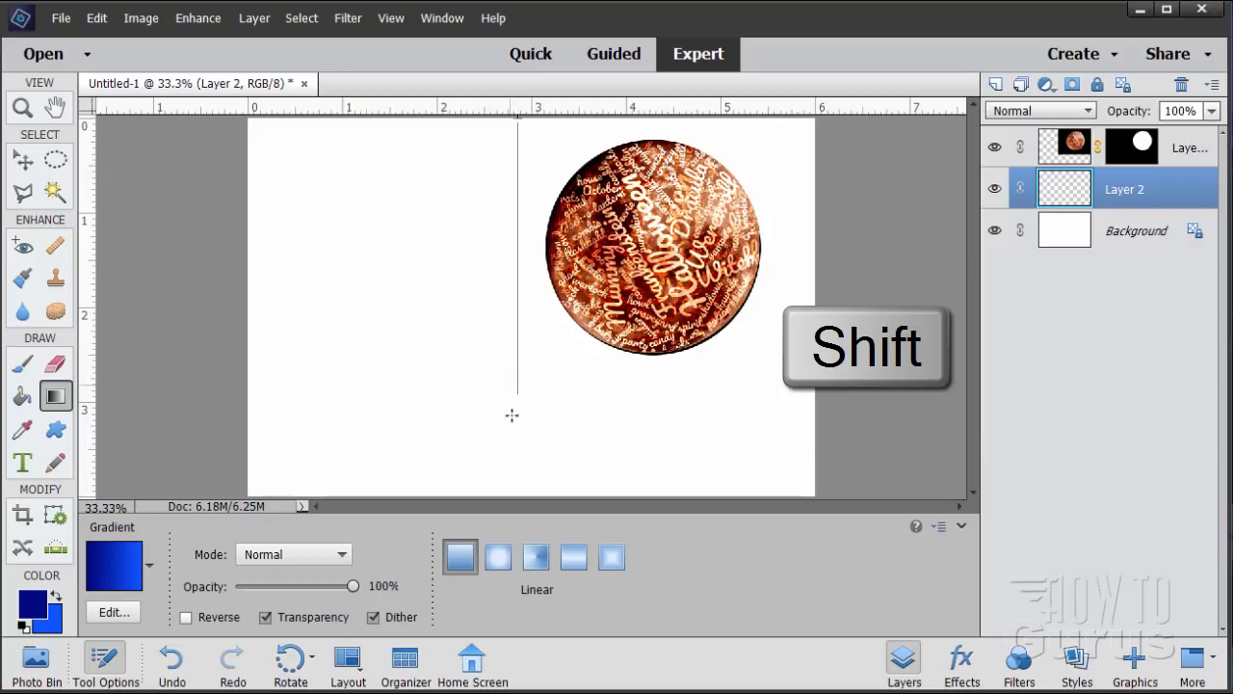
pyautogui.moveTo(520, 505); pyautogui.dragTo(522, 507)
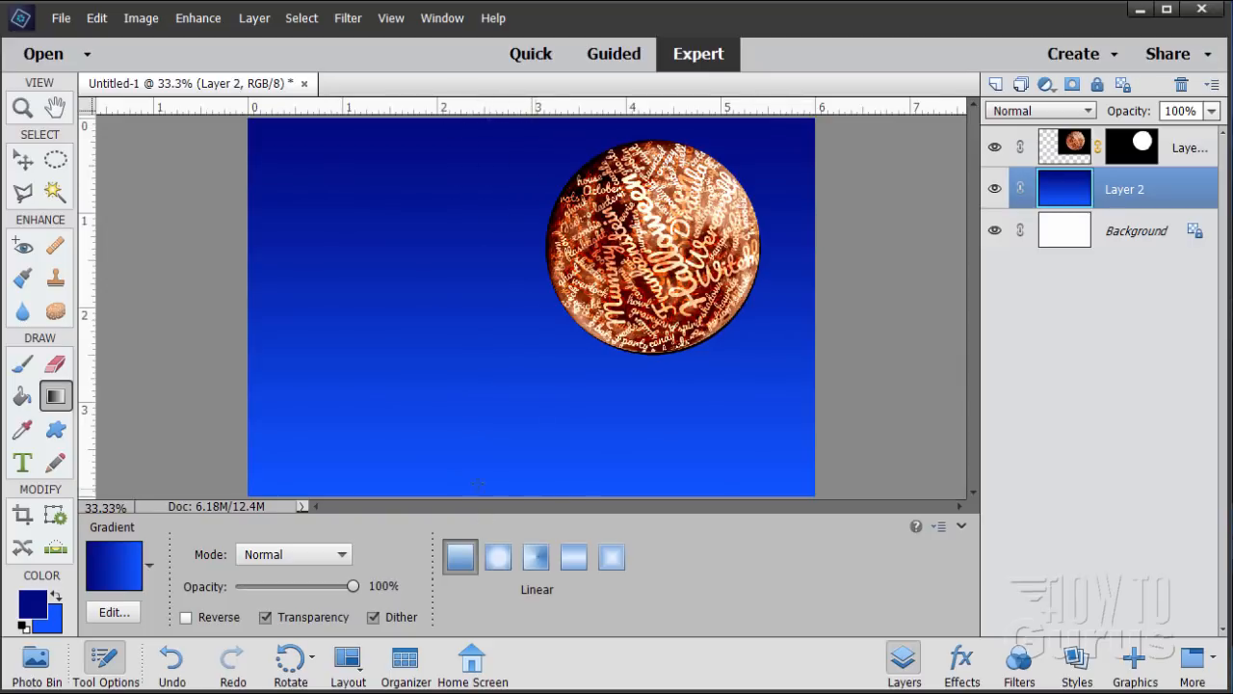
# Step: Open the recently edited file architecture-1297834_1280.png with the Move tool active
pyautogui.click(29, 164)
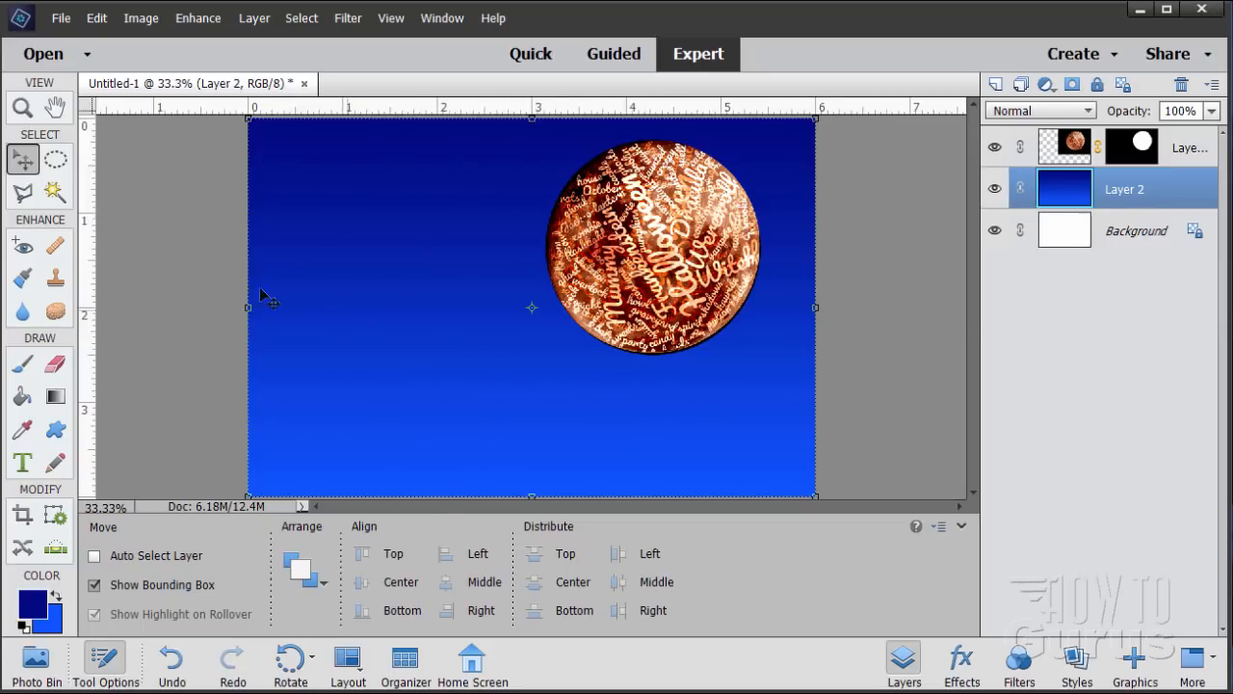
pyautogui.click(61, 18)
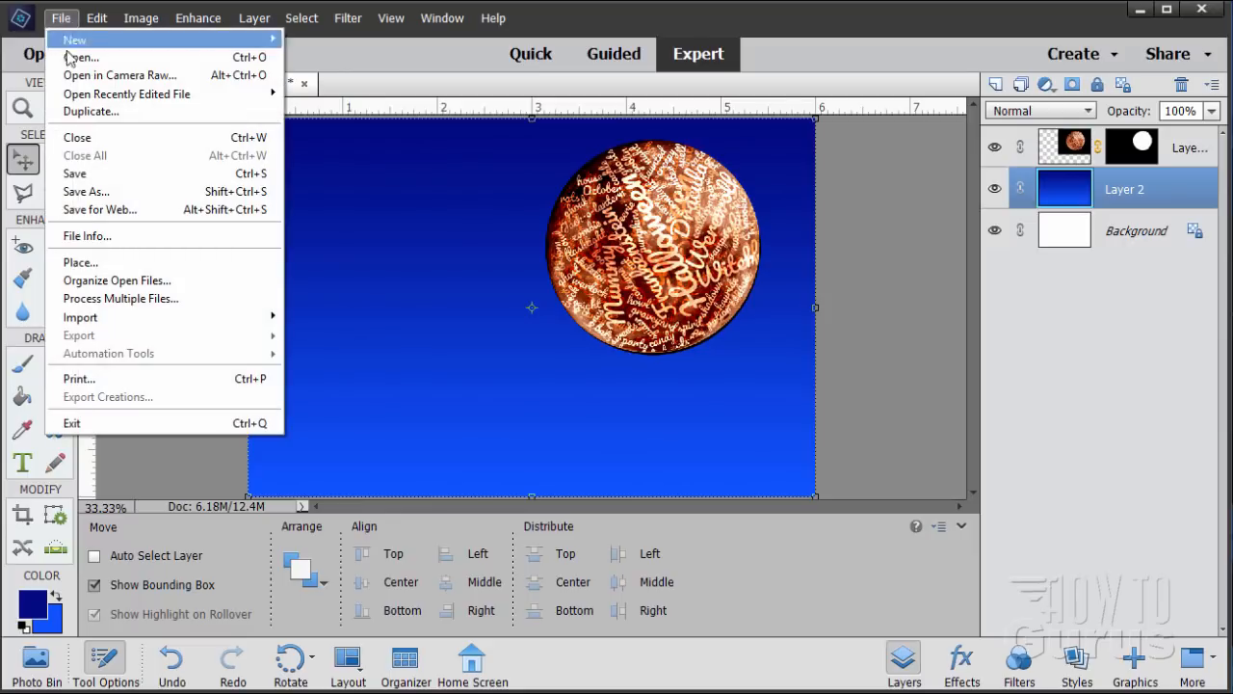
pyautogui.moveTo(97, 93)
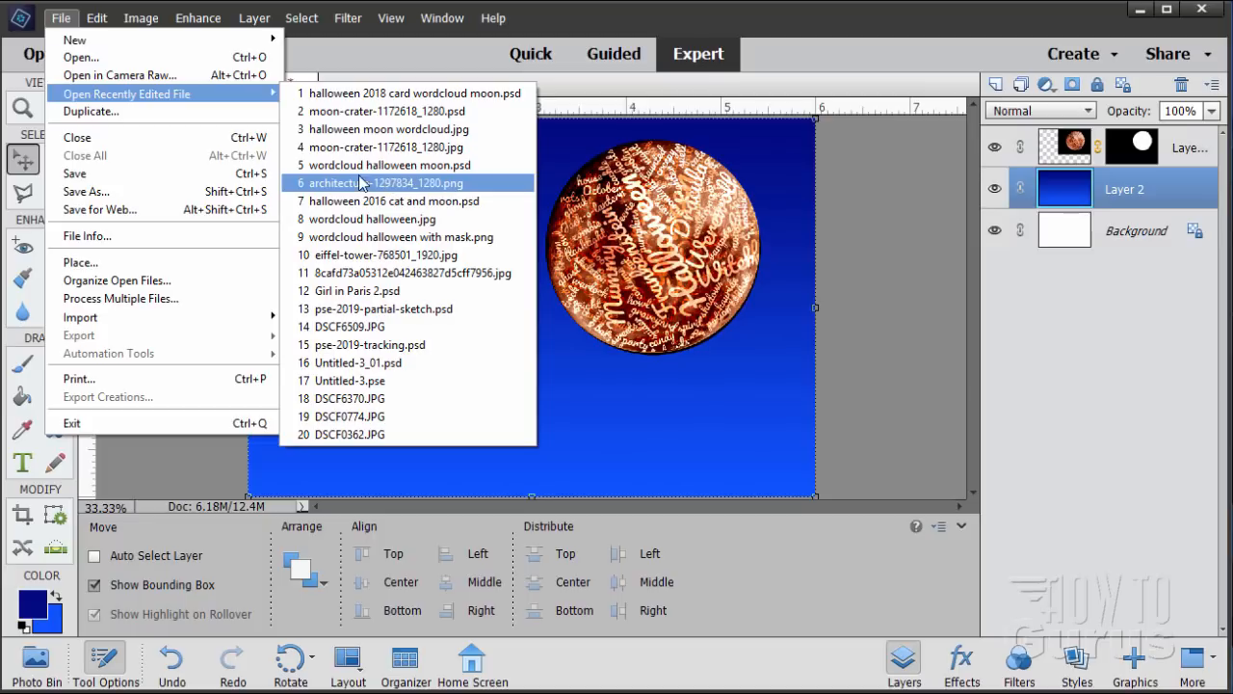
pyautogui.click(412, 188)
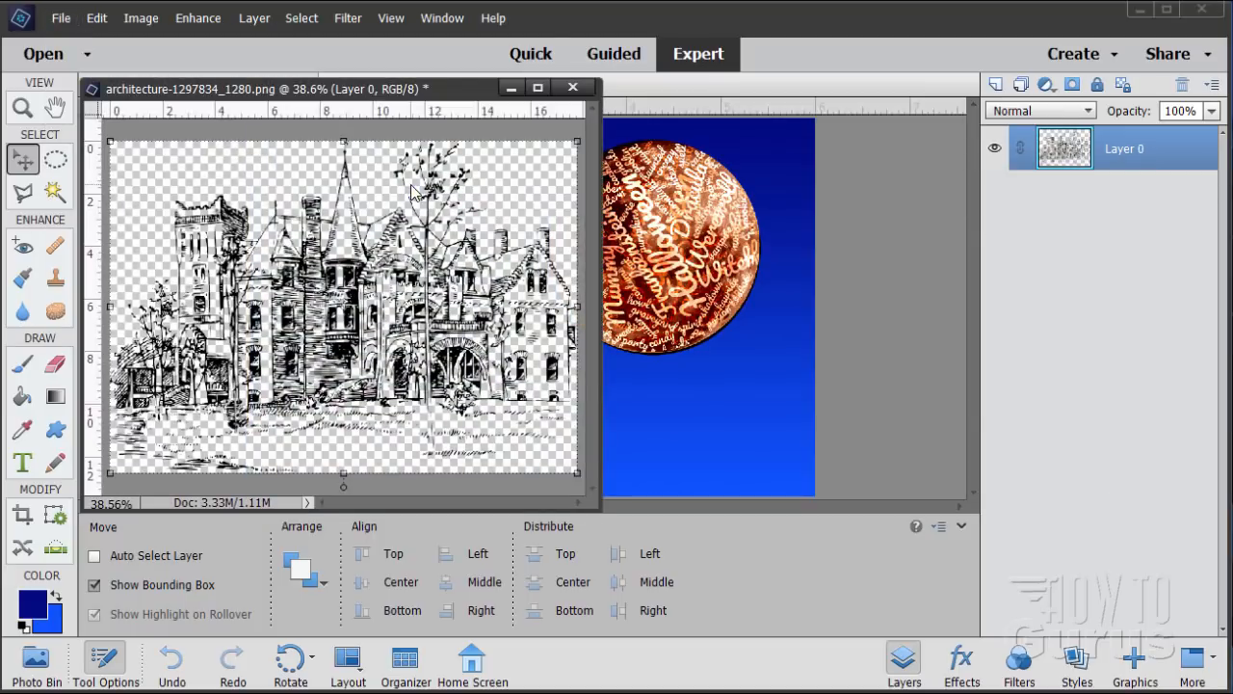
# Step: Copy the mansion drawing's layer into the card above the gradient layer and close the source image
pyautogui.moveTo(445, 97); pyautogui.dragTo(708, 199)
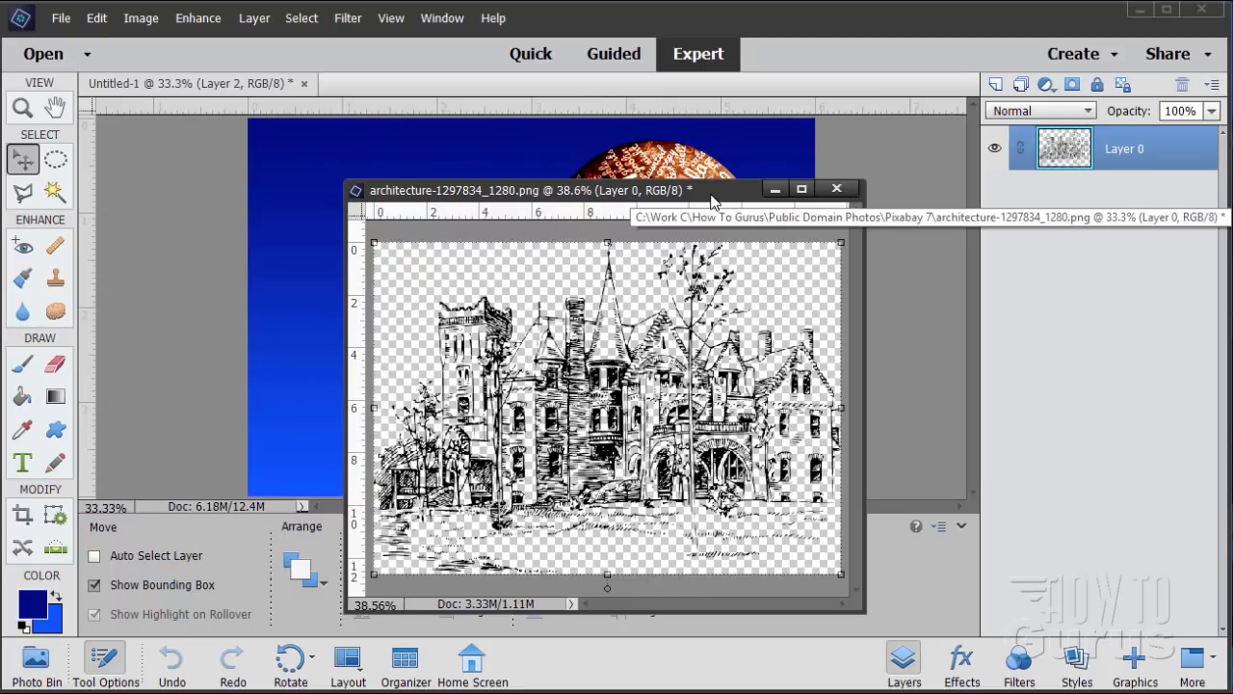
pyautogui.moveTo(712, 199); pyautogui.dragTo(1051, 231)
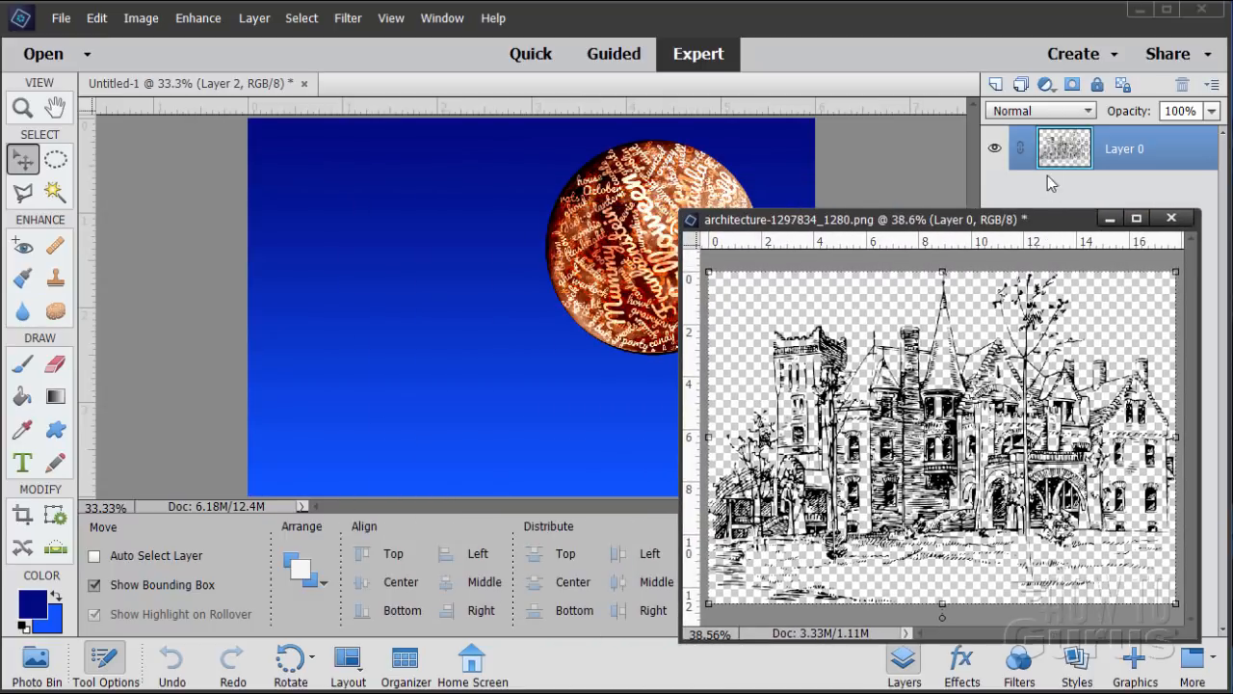
pyautogui.moveTo(1064, 150)
pyautogui.mouseDown()
pyautogui.moveTo(509, 302)
pyautogui.moveTo(511, 313)
pyautogui.mouseUp()
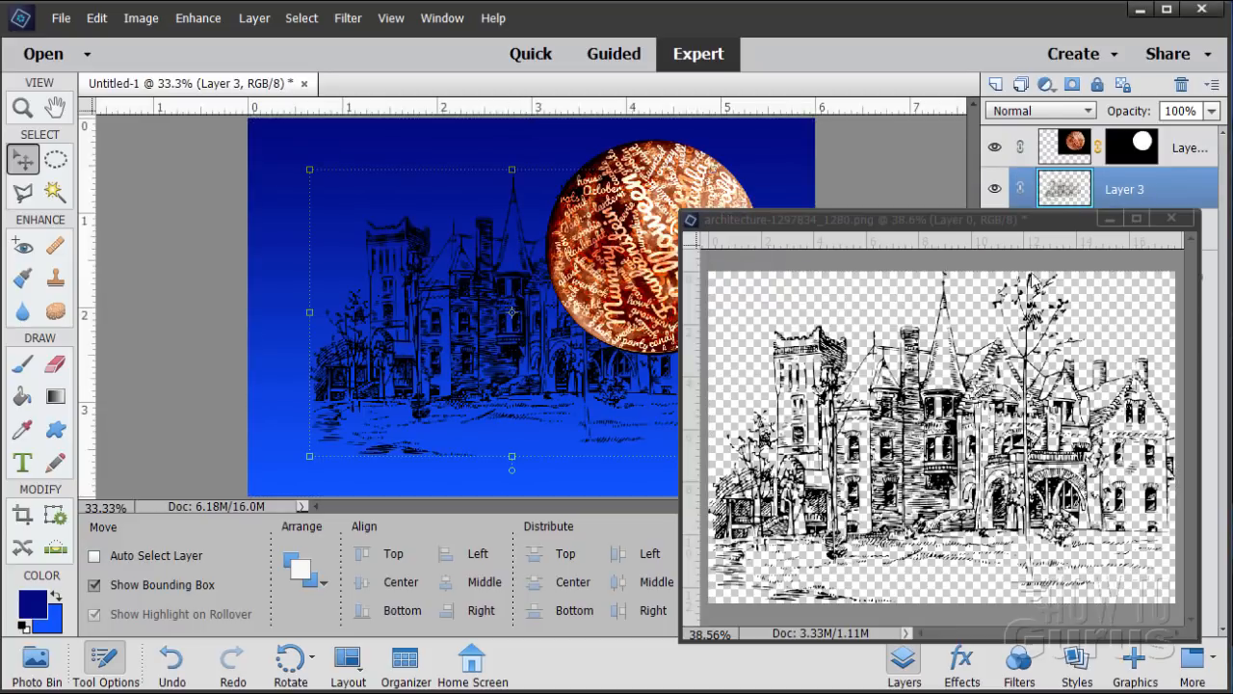
pyautogui.click(1170, 219)
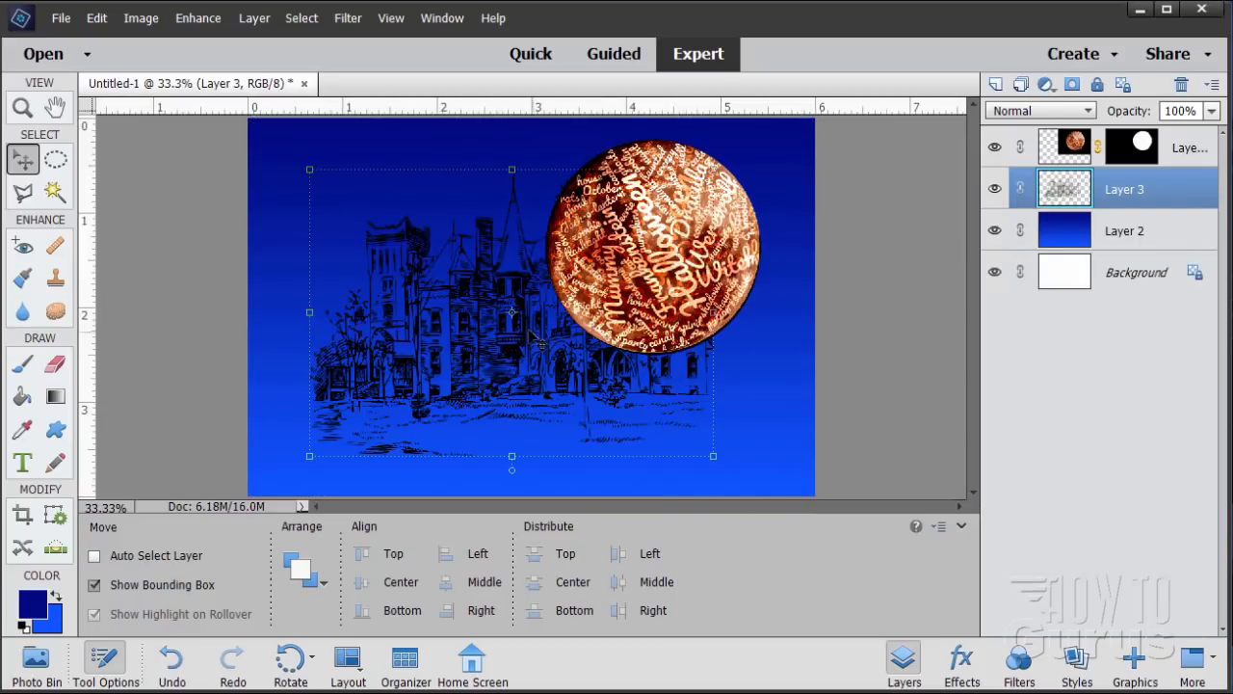
# Step: Move the mansion down to the card's lower edge and place its layer above the moon layer
pyautogui.moveTo(527, 364)
pyautogui.mouseDown()
pyautogui.moveTo(532, 414)
pyautogui.moveTo(567, 427)
pyautogui.moveTo(546, 441)
pyautogui.mouseUp()
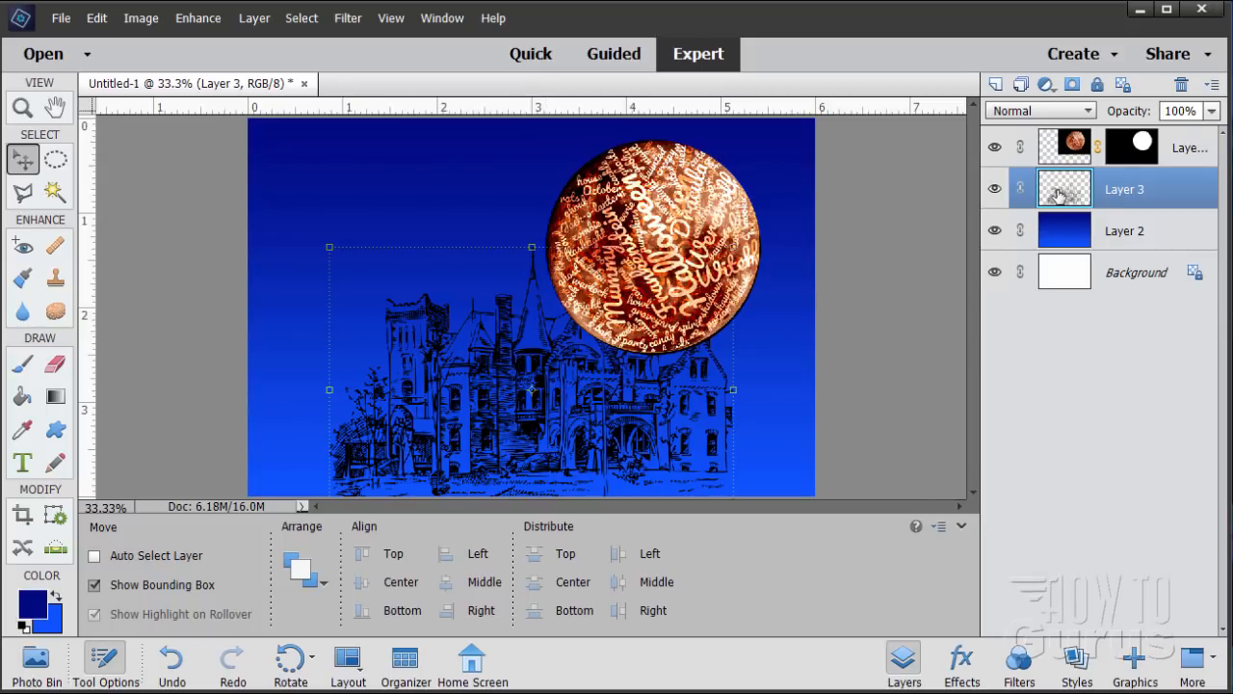
pyautogui.moveTo(1059, 196); pyautogui.dragTo(1053, 135)
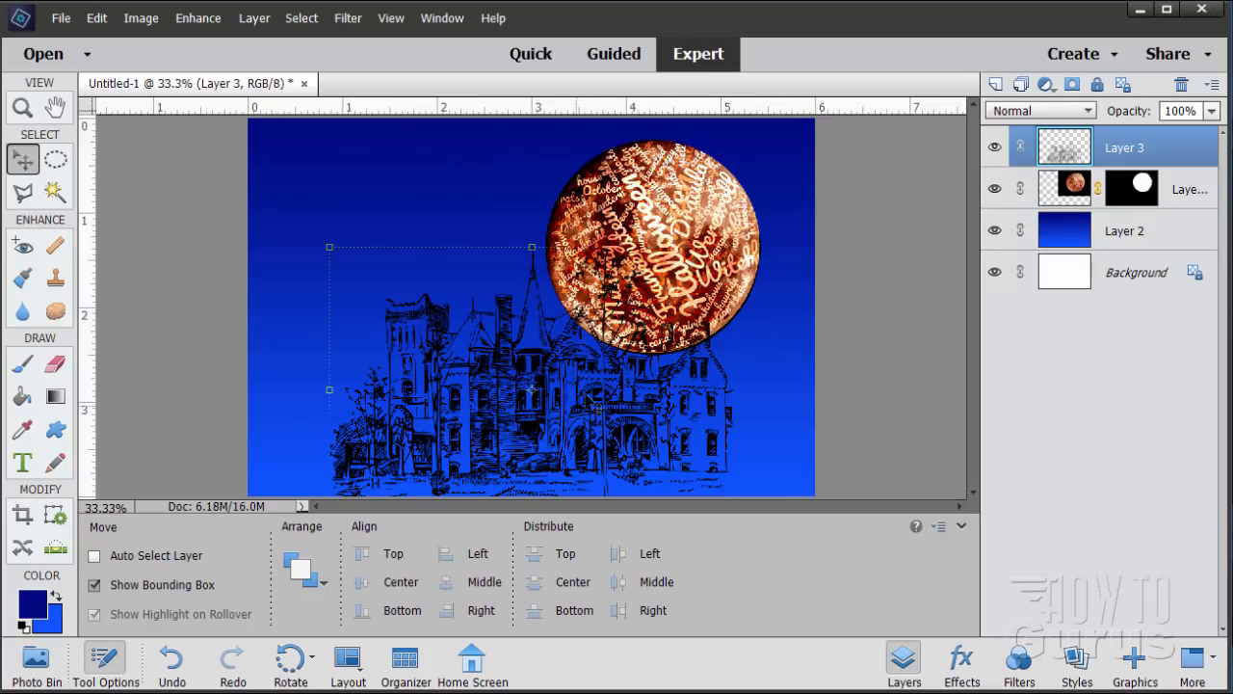
# Step: Hide the moon layer and add an empty layer between it and the mansion layer
pyautogui.click(995, 189)
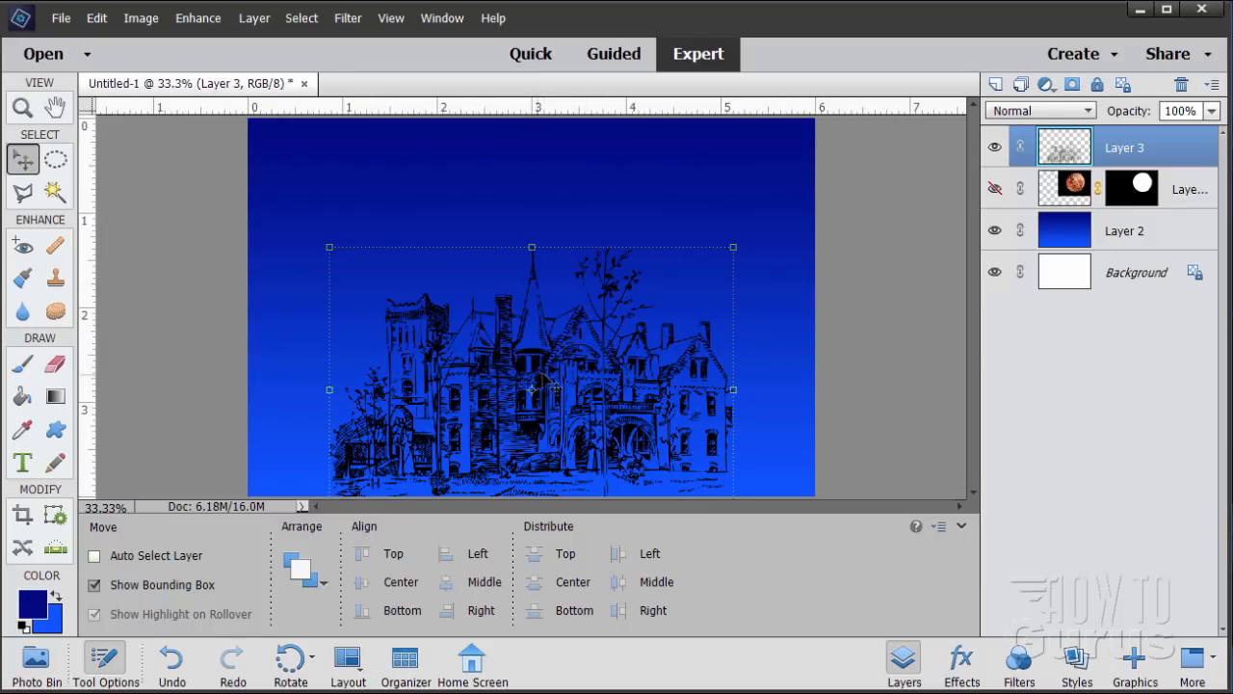
pyautogui.click(1081, 197)
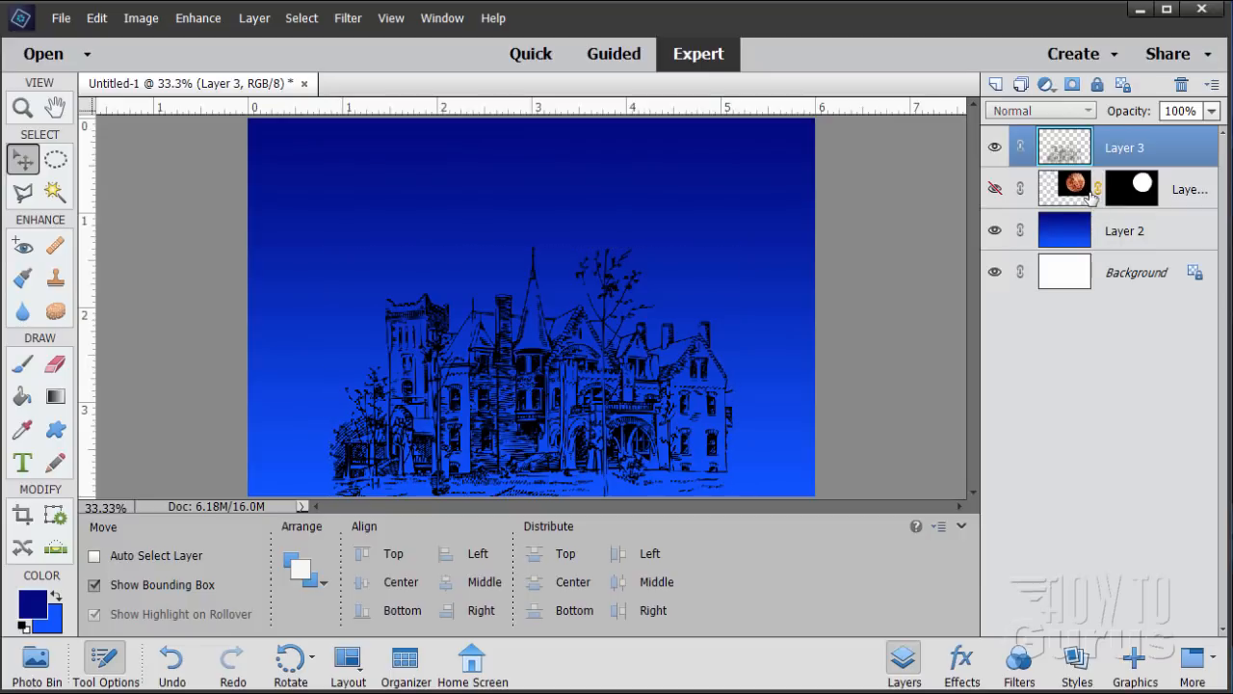
pyautogui.click(996, 85)
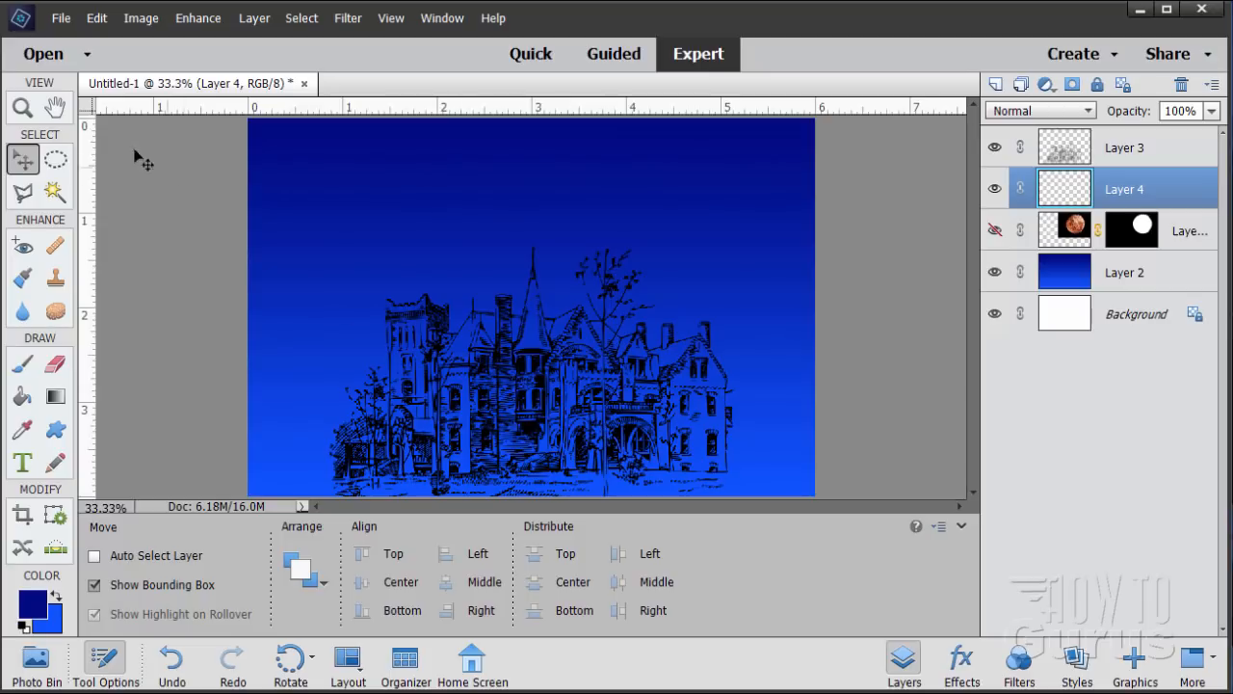
# Step: Float the card's document window and enlarge it to work on the mansion at 66.67% zoom
pyautogui.click(25, 110)
pyautogui.click(441, 407)
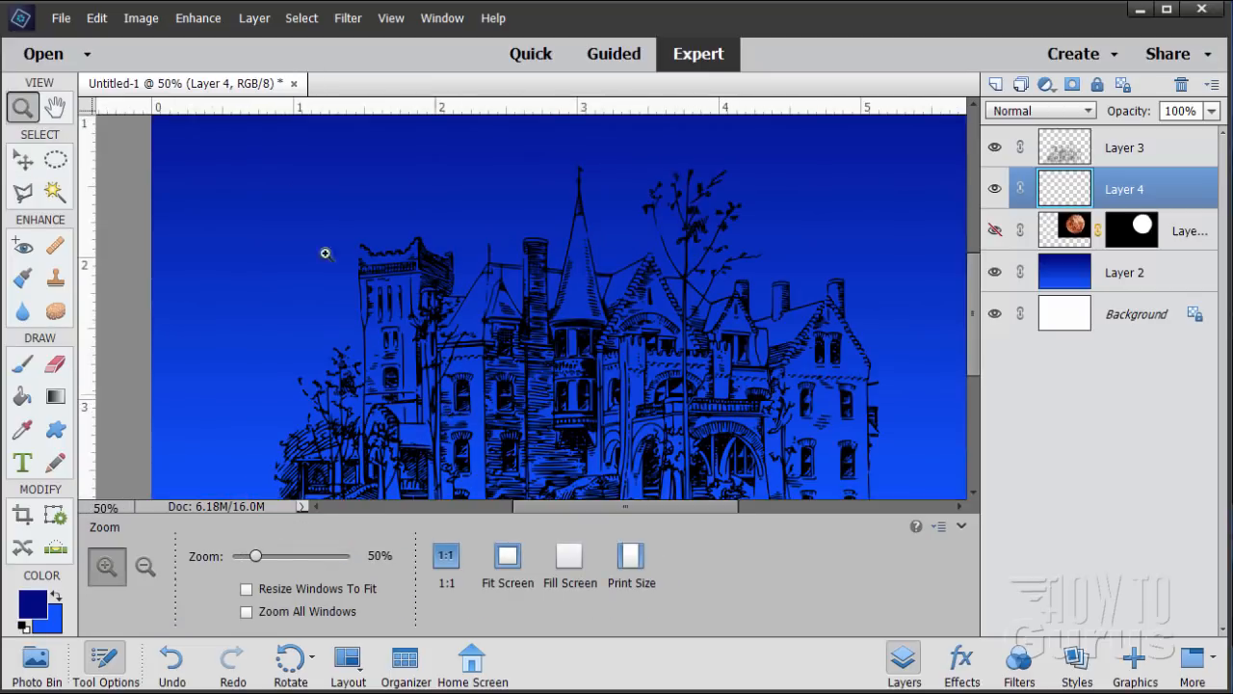
pyautogui.moveTo(262, 86); pyautogui.dragTo(410, 247)
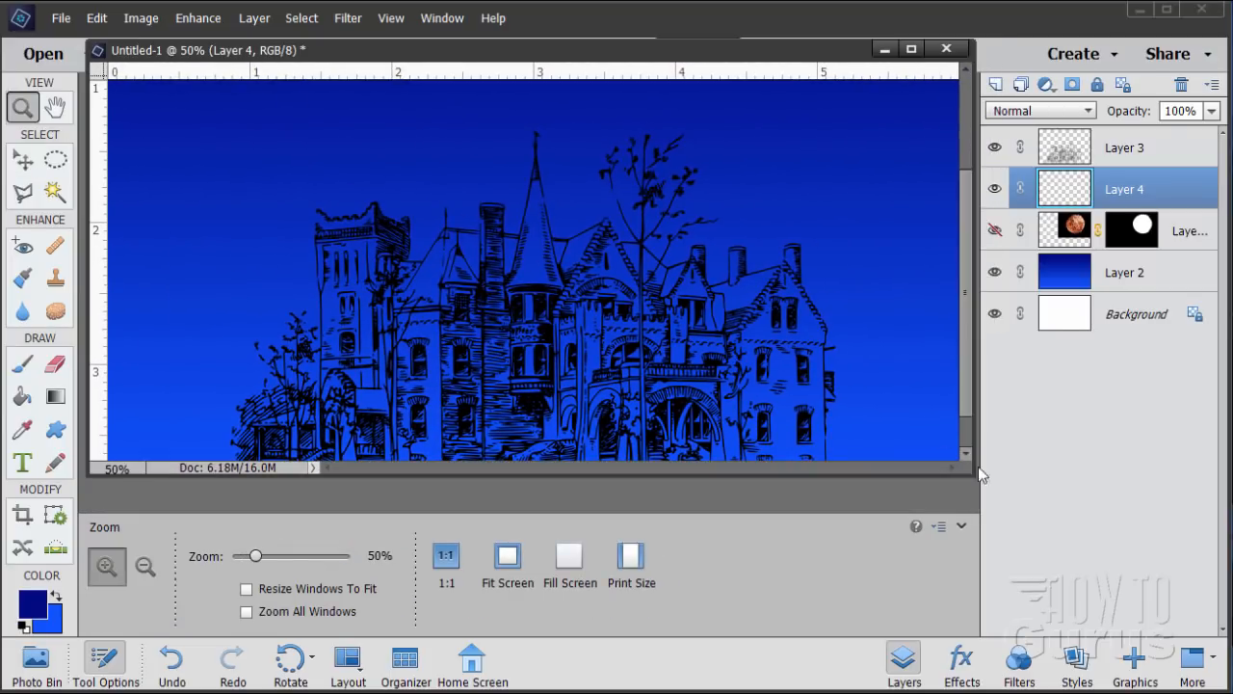
pyautogui.moveTo(969, 474); pyautogui.dragTo(1033, 647)
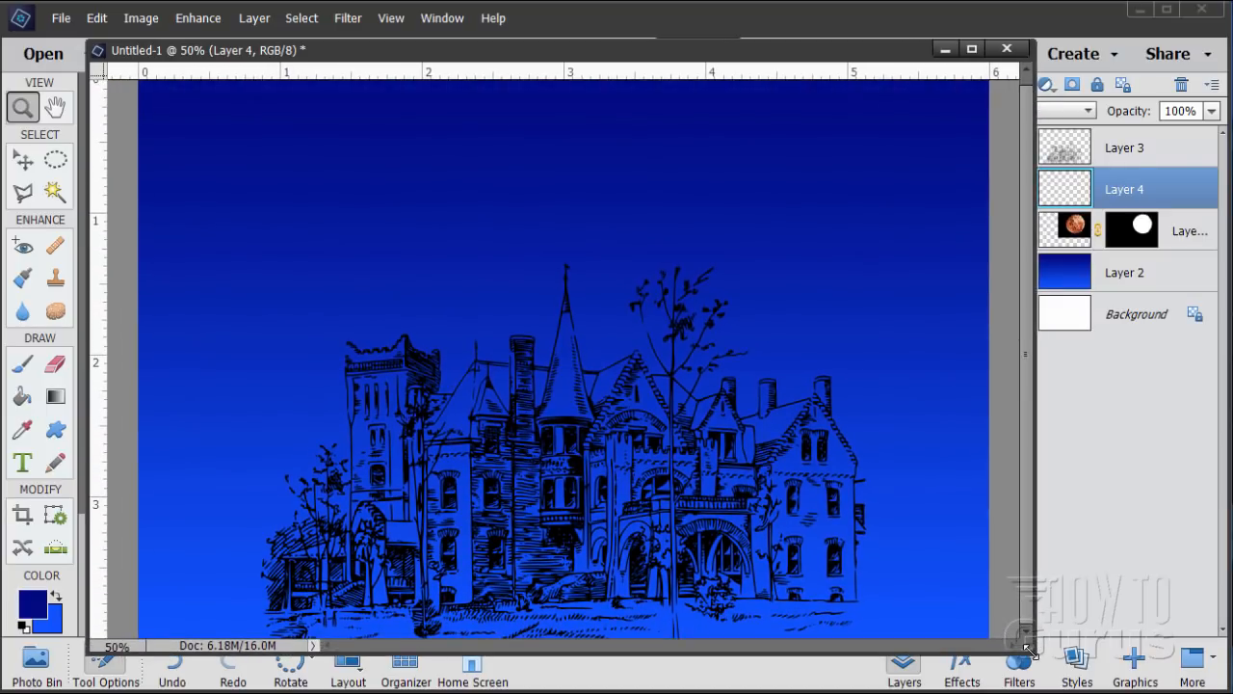
pyautogui.click(567, 492)
pyautogui.scroll(-2, 559, 403)
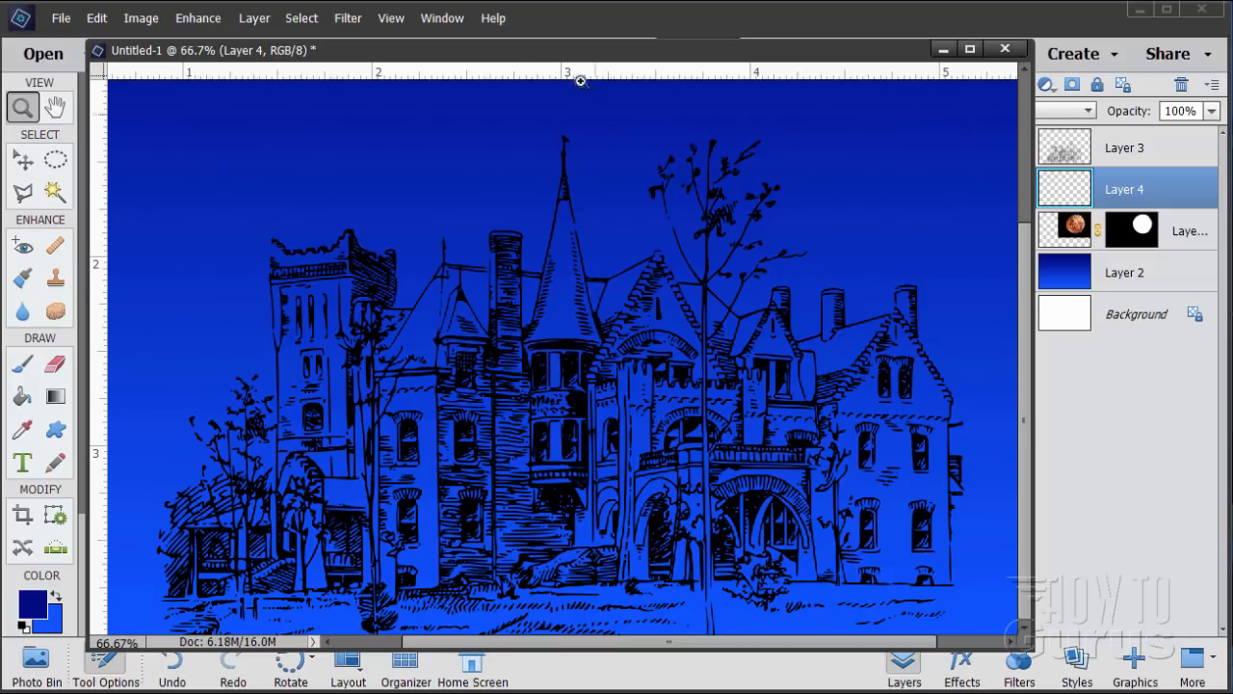
pyautogui.moveTo(569, 53); pyautogui.dragTo(570, 30)
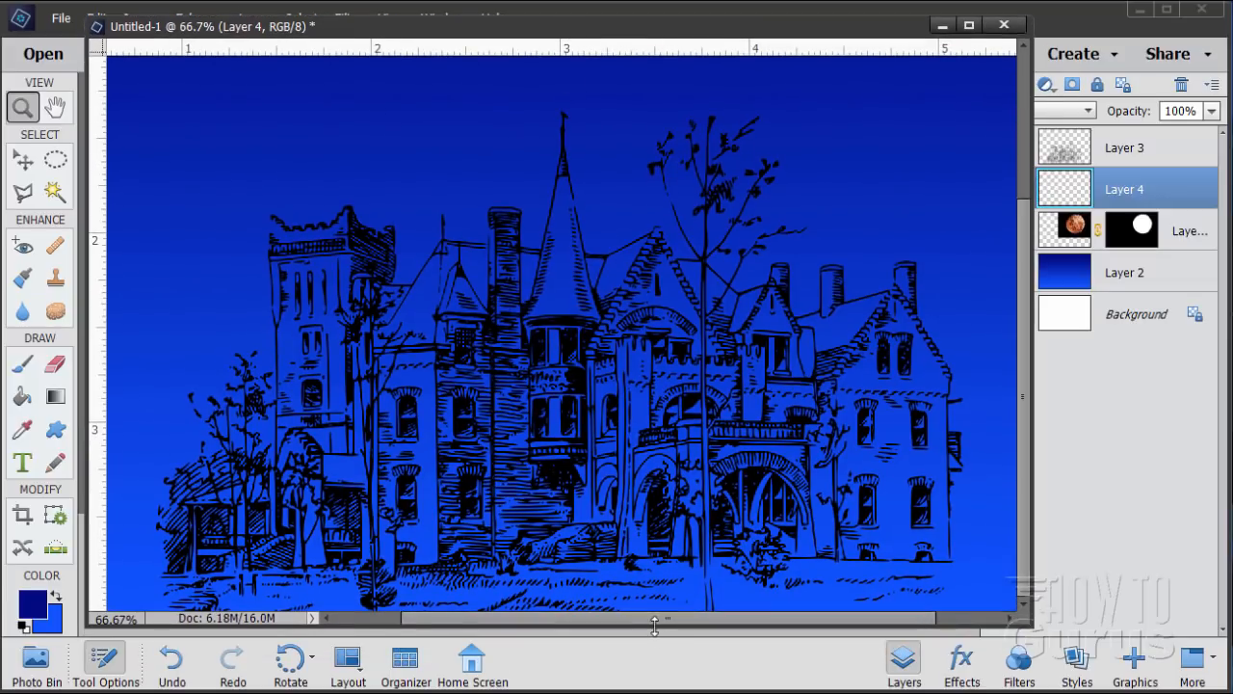
pyautogui.moveTo(654, 627); pyautogui.dragTo(665, 668)
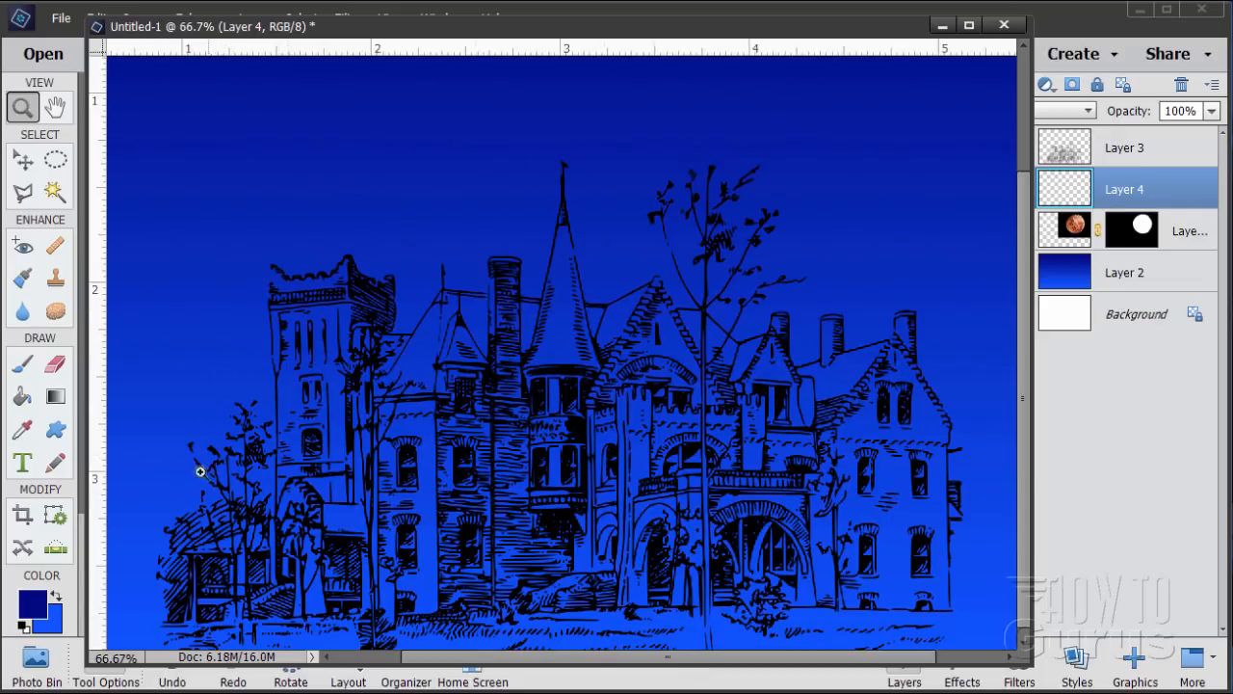
# Step: Set the foreground color to purple with the hex value 6e59d6
pyautogui.click(32, 616)
pyautogui.click(667, 553)
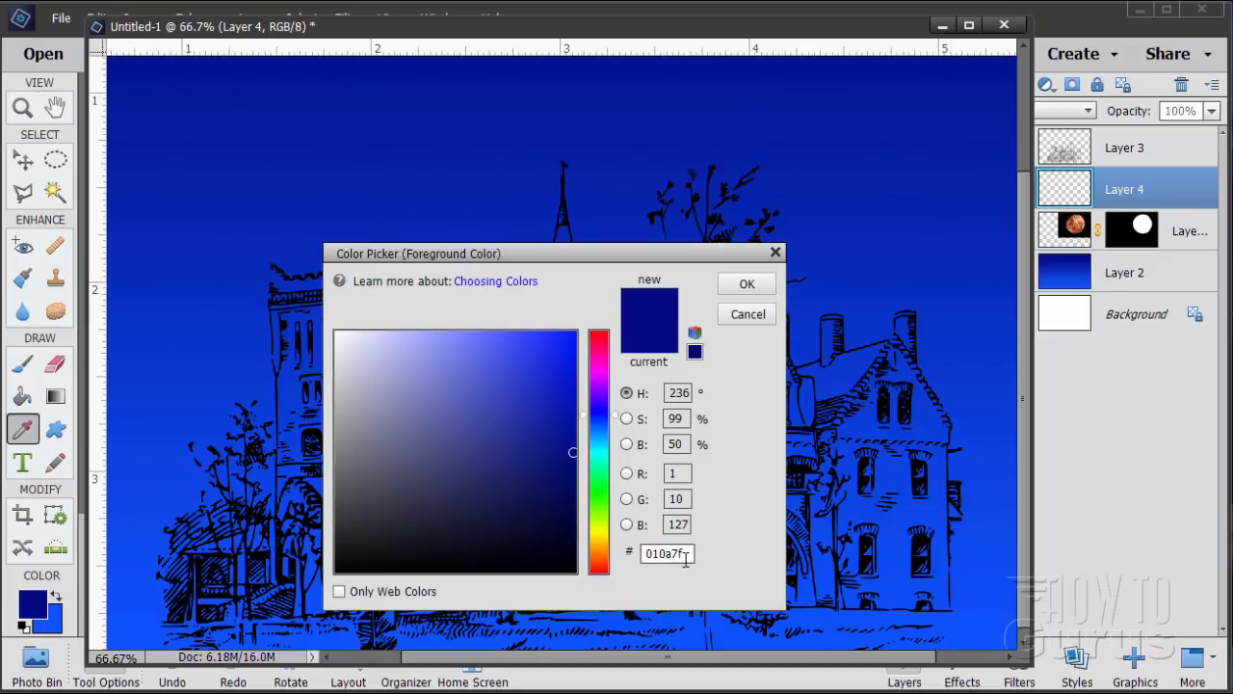
pyautogui.moveTo(685, 558); pyautogui.dragTo(624, 557)
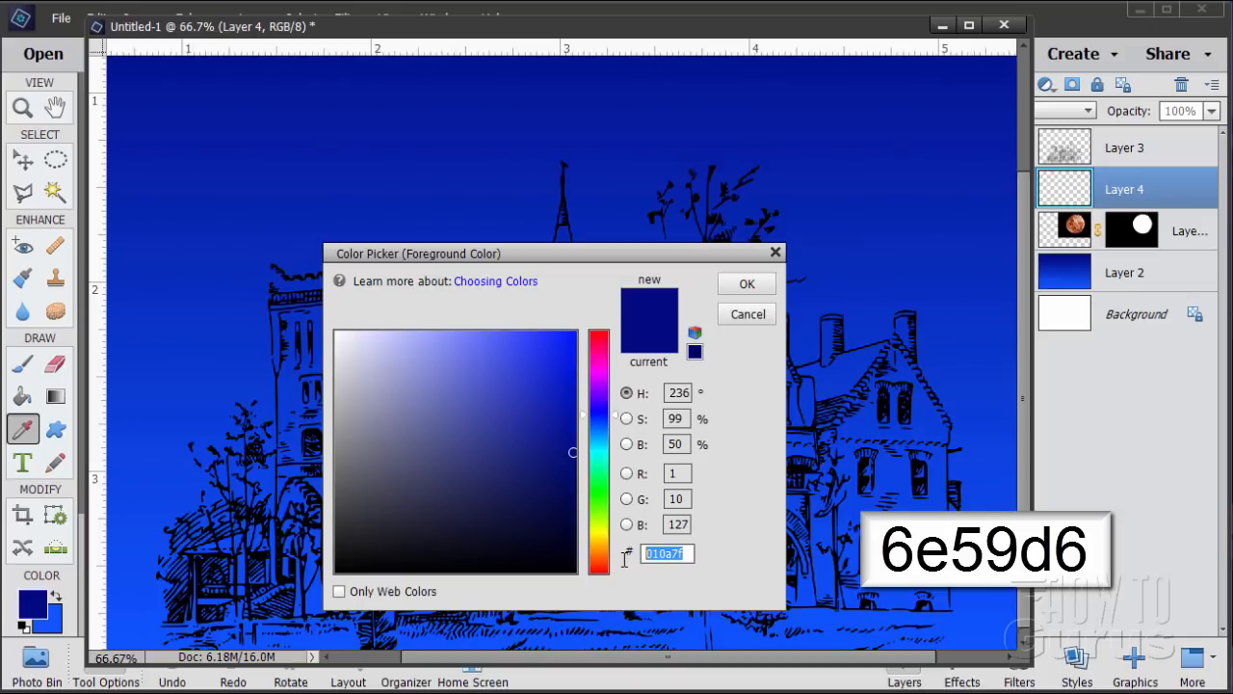
pyautogui.write('6')
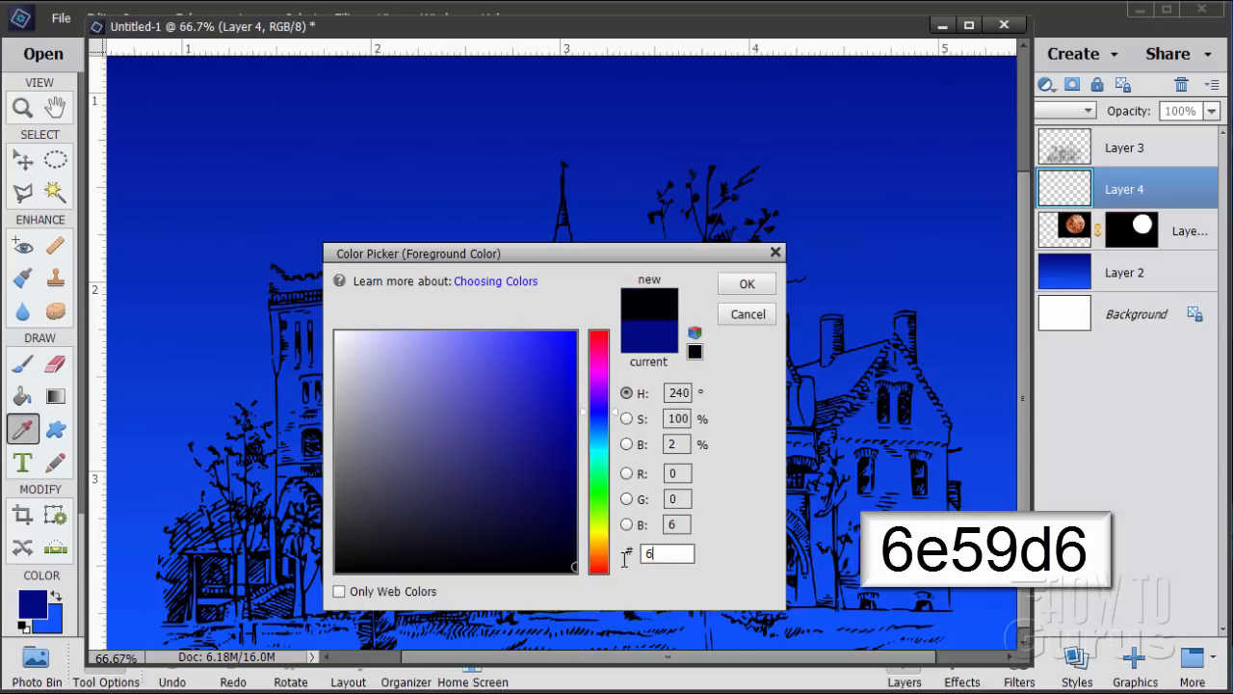
pyautogui.write('e59')
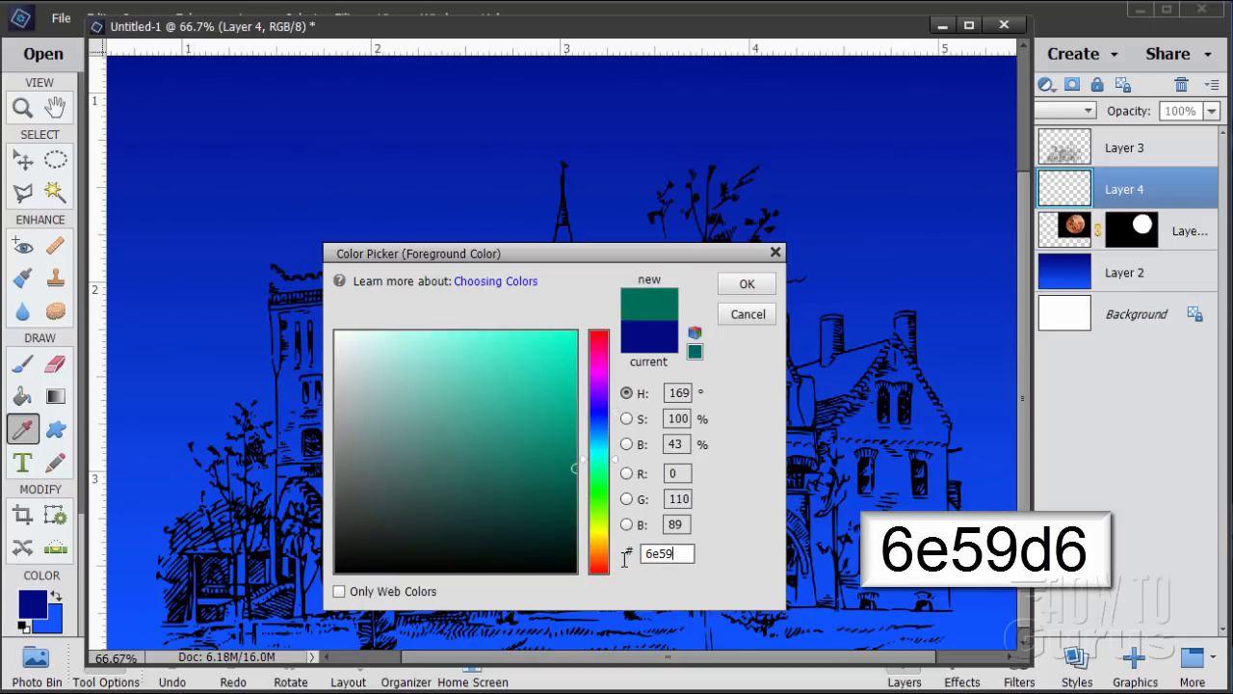
pyautogui.write('d6')
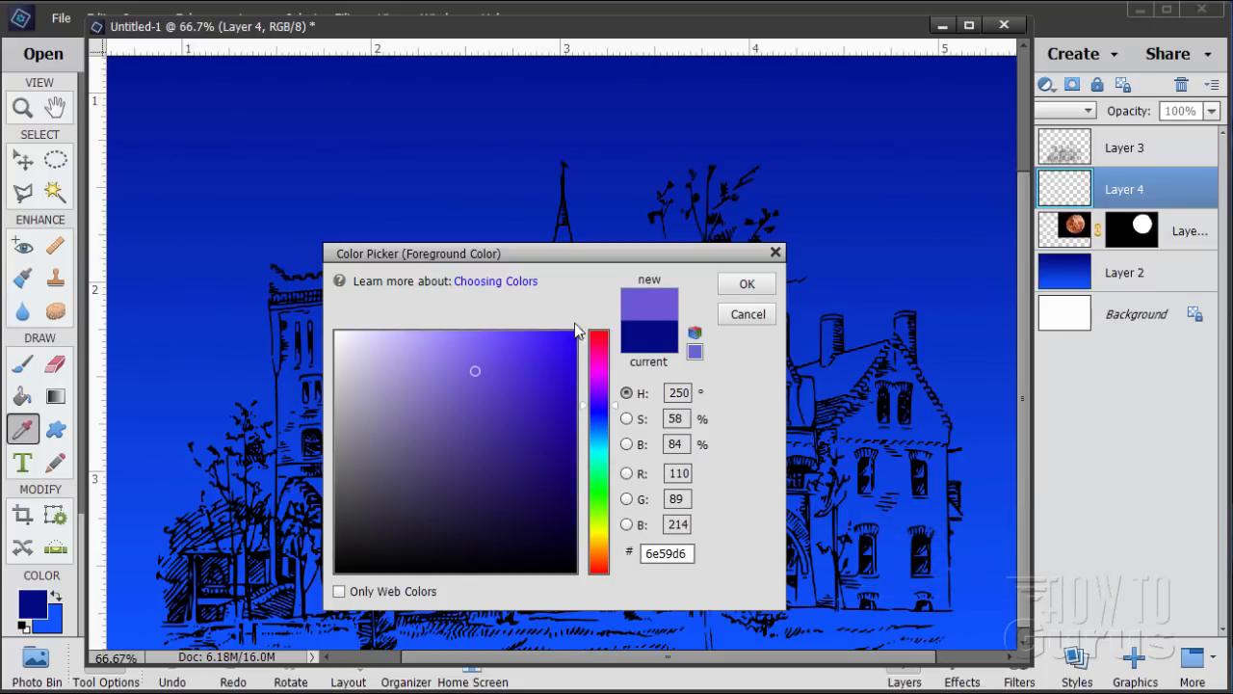
pyautogui.click(743, 284)
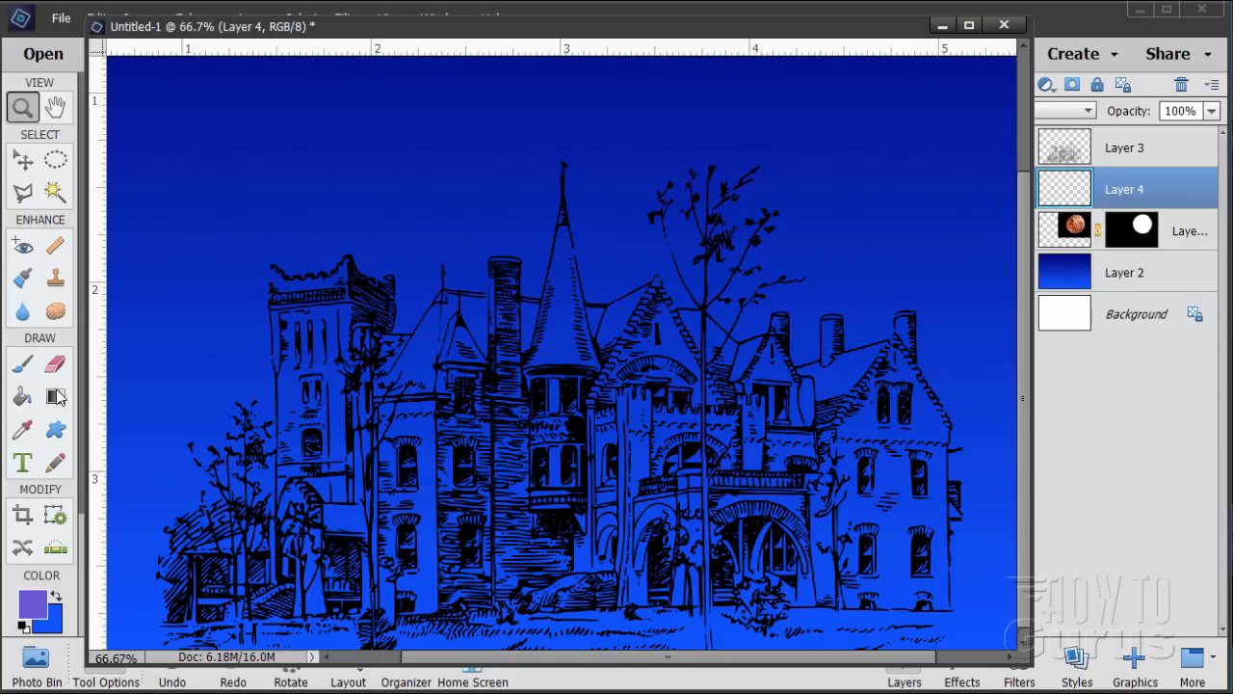
# Step: Set up the Brush tool with the soft round 100 preset from Default Brushes and a size of 70 px
pyautogui.click(23, 365)
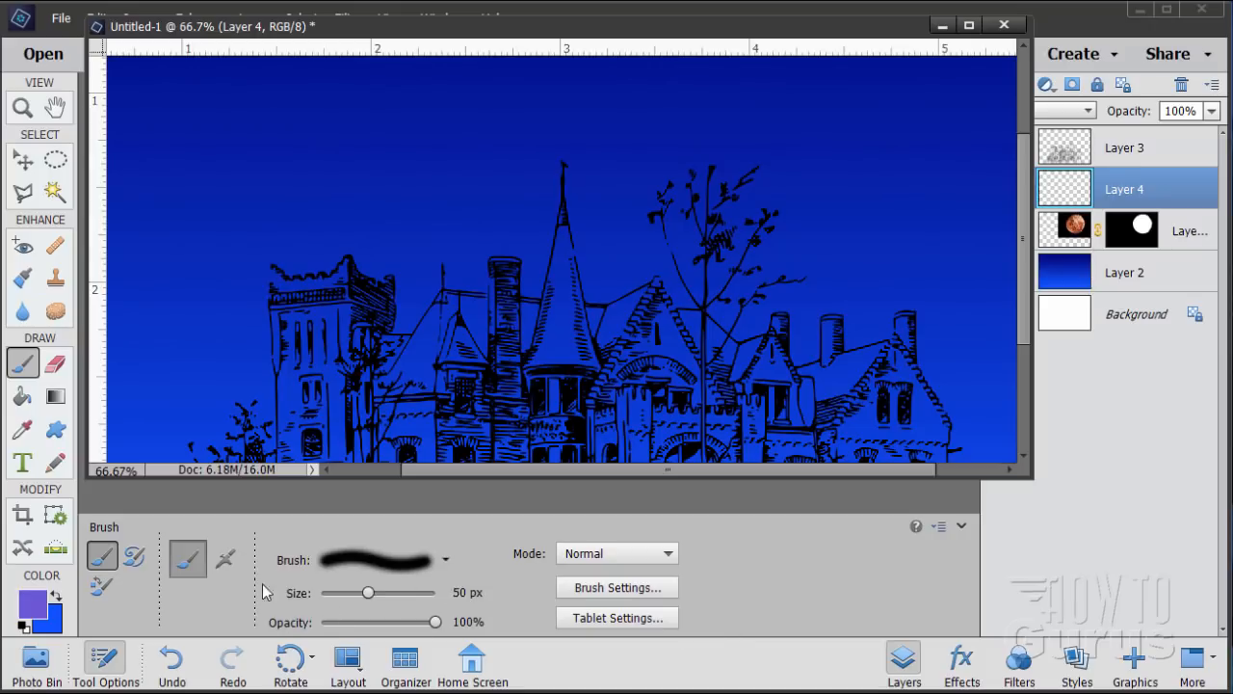
pyautogui.click(458, 592)
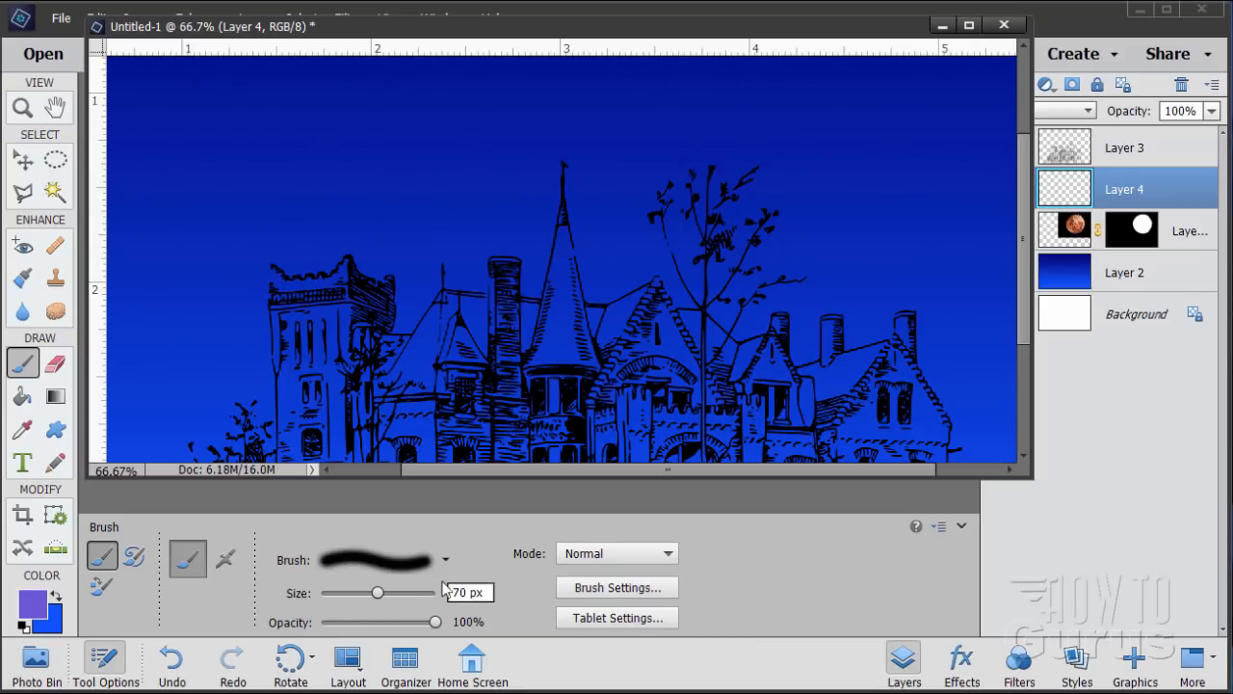
pyautogui.write('70')
pyautogui.click(385, 566)
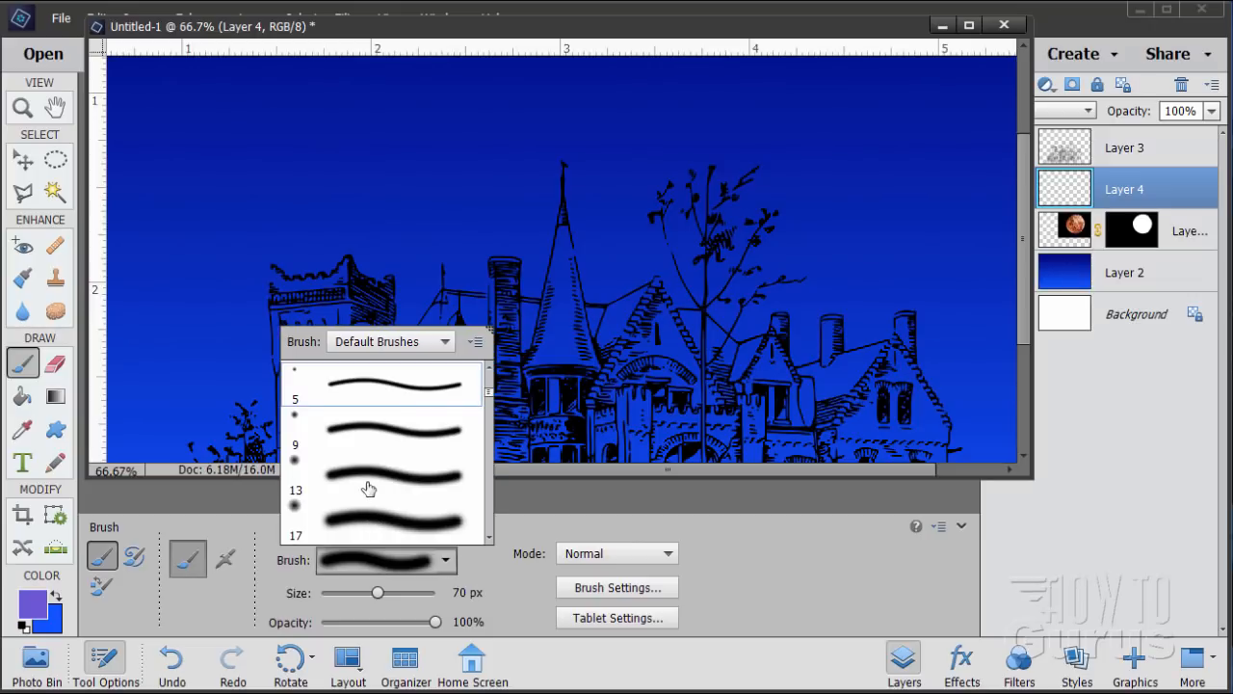
pyautogui.scroll(-4, 368, 489)
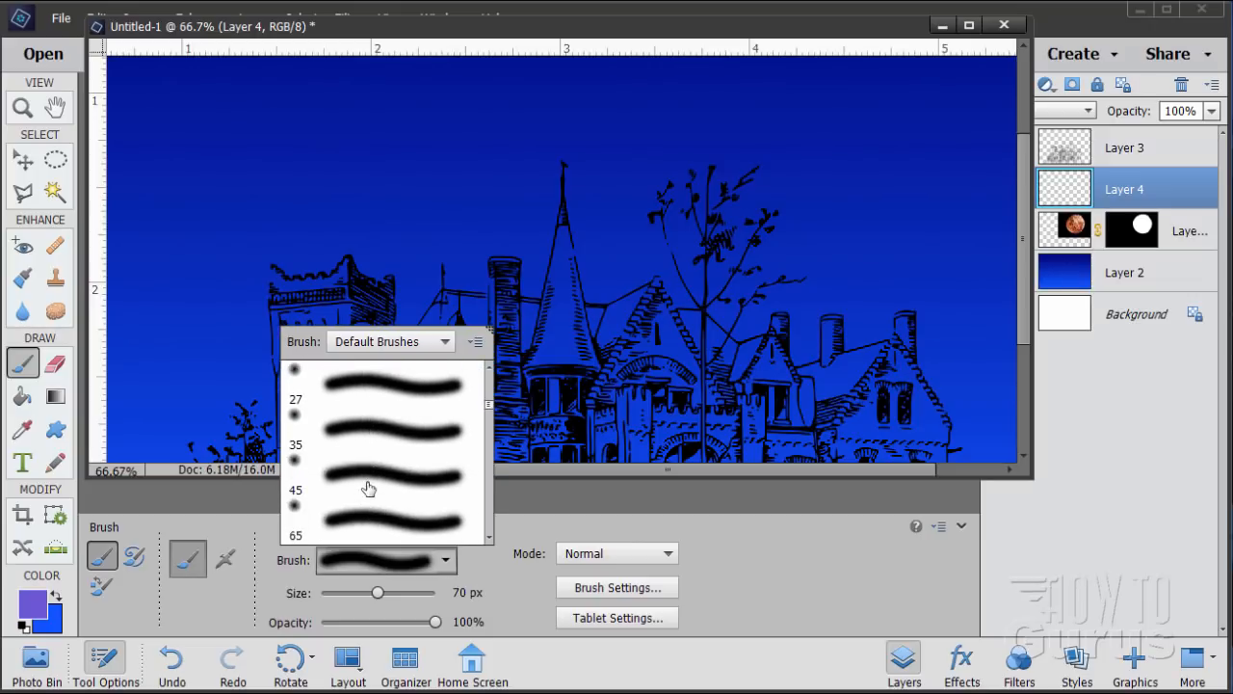
pyautogui.scroll(-3, 368, 489)
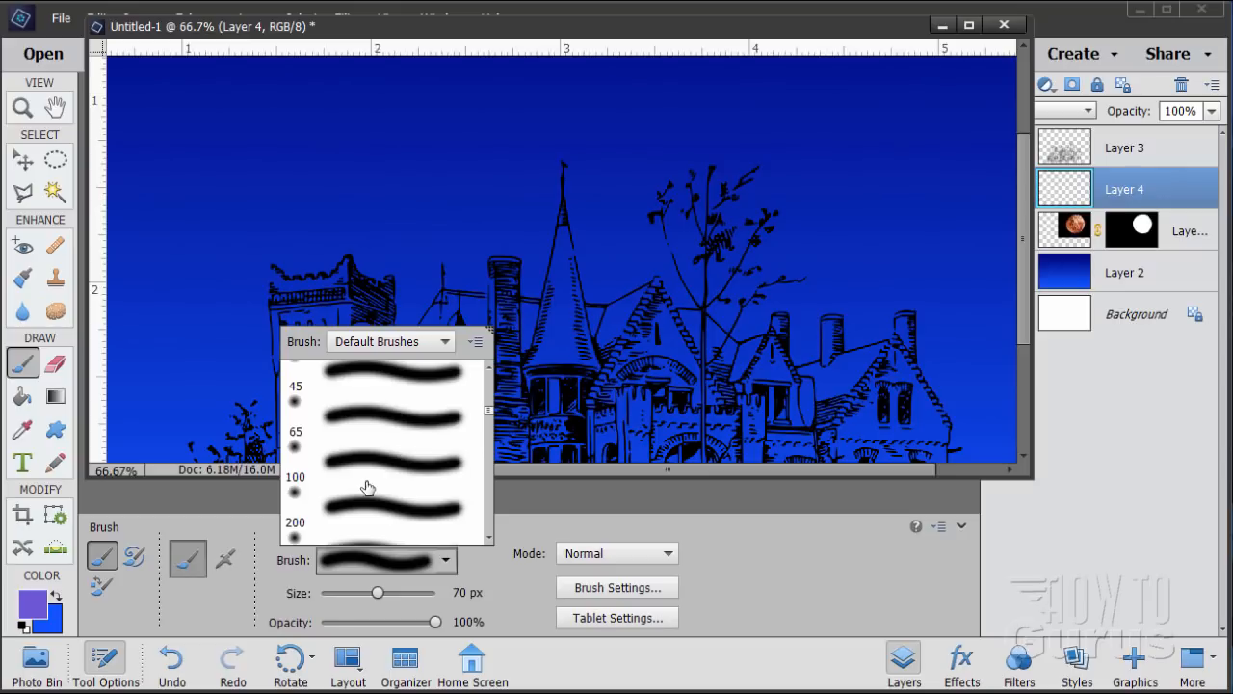
pyautogui.click(366, 469)
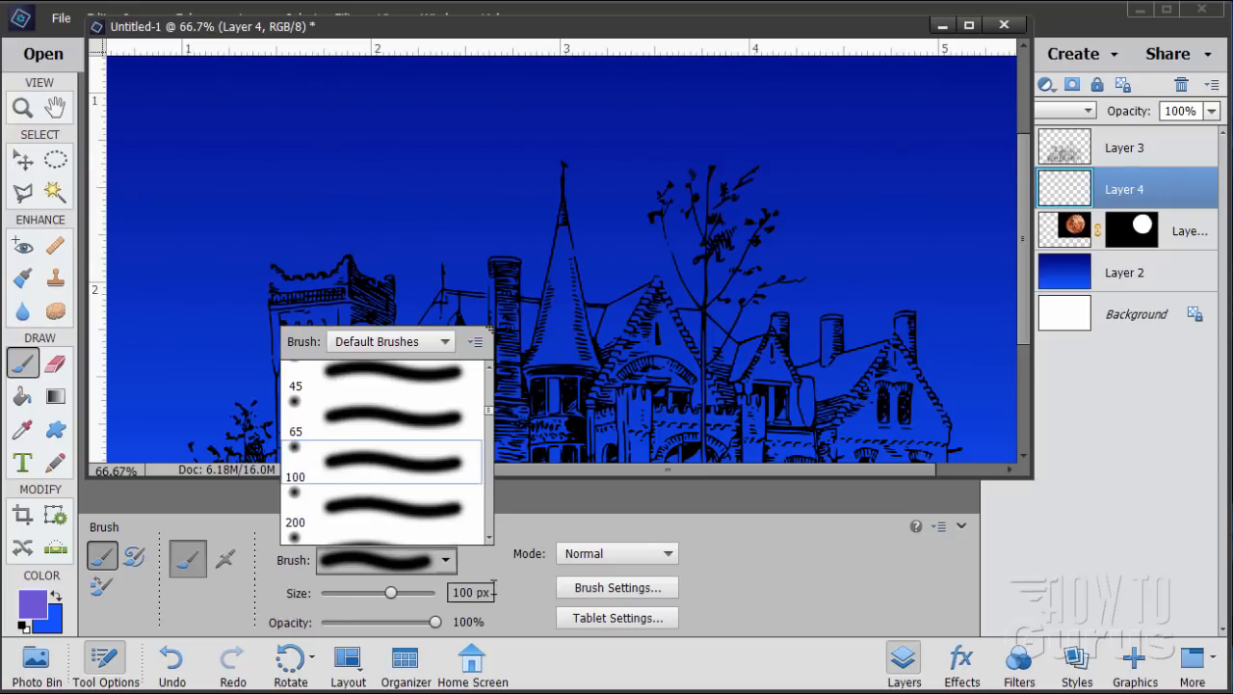
pyautogui.click(463, 604)
pyautogui.click(476, 592)
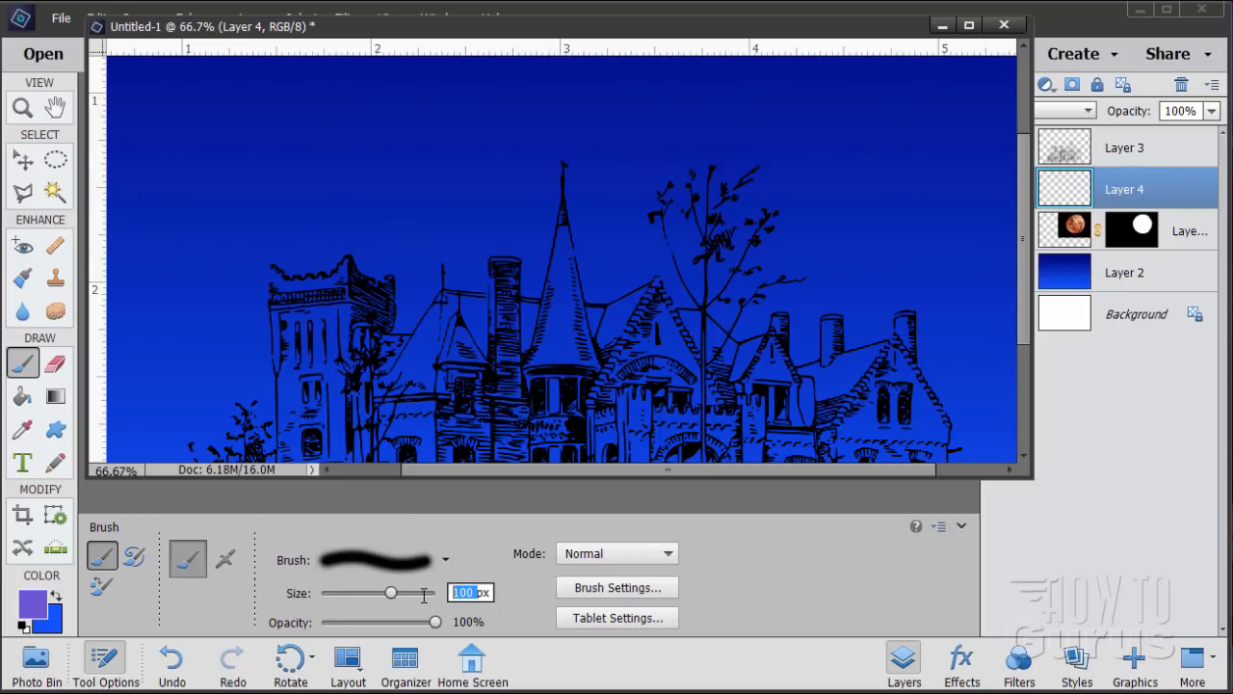
pyautogui.write('70')
pyautogui.press('Return')
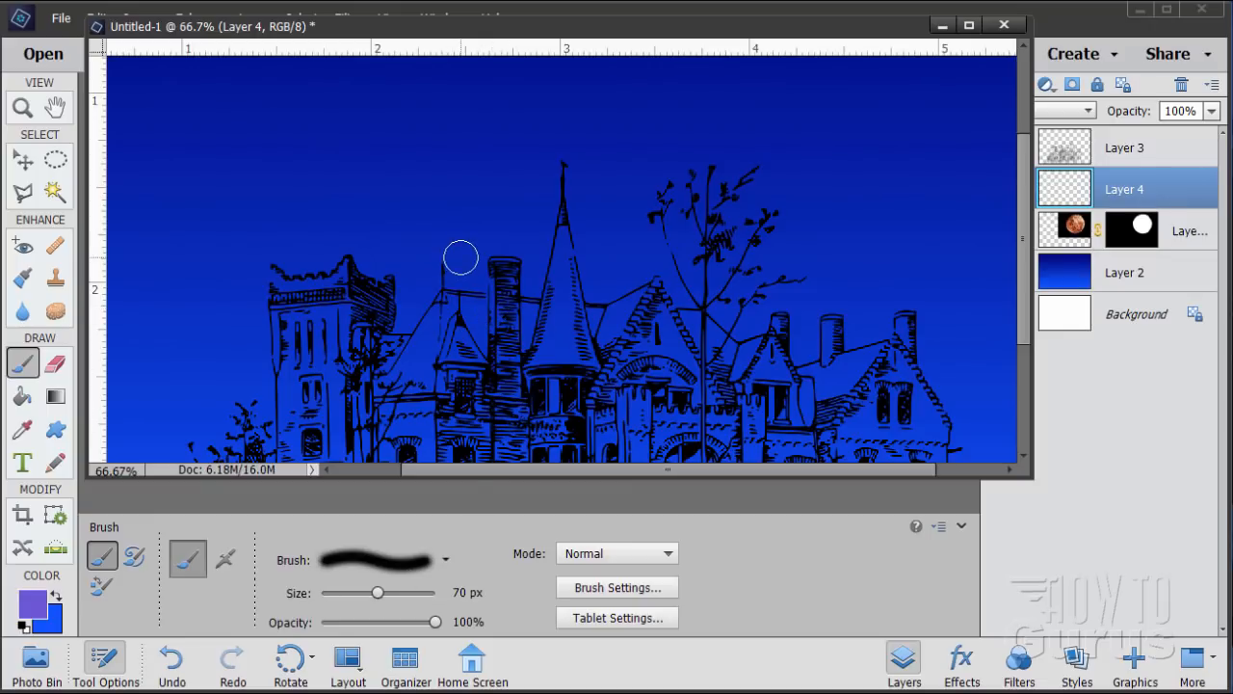
# Step: Enlarge the card's window and paint the whole mansion purple on the empty layer beneath the drawing, letting the soft edges spill outside
pyautogui.moveTo(472, 479); pyautogui.dragTo(484, 672)
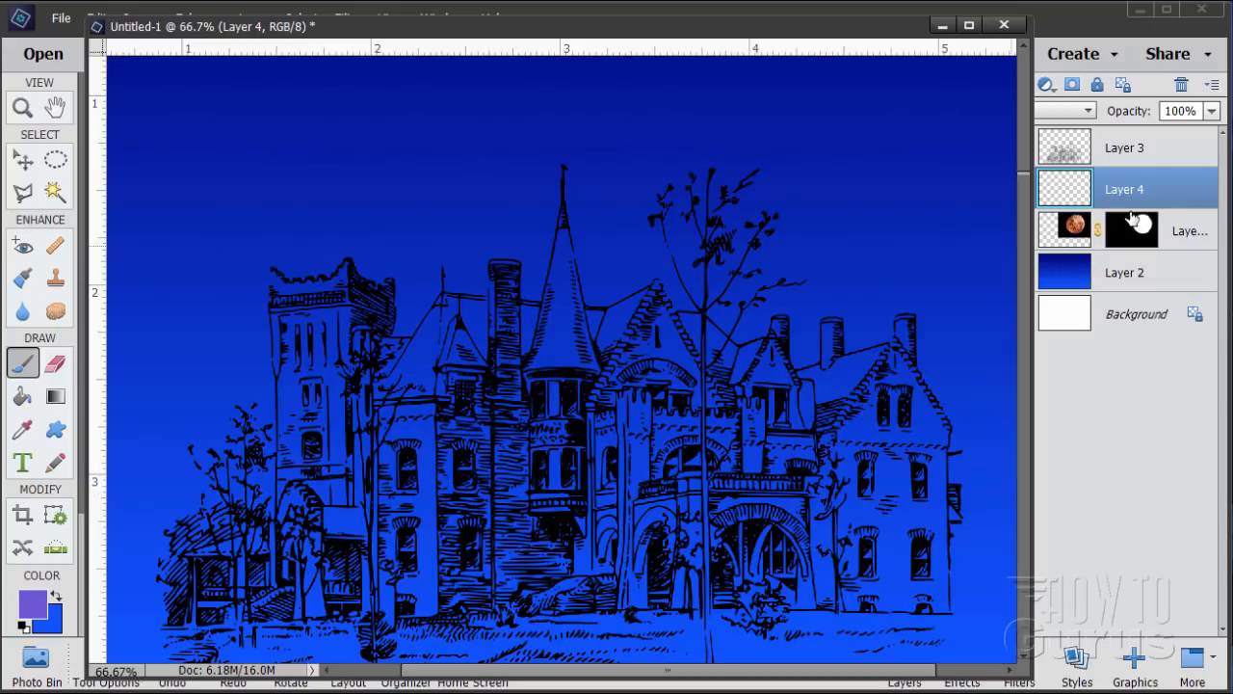
pyautogui.moveTo(899, 35); pyautogui.dragTo(869, 35)
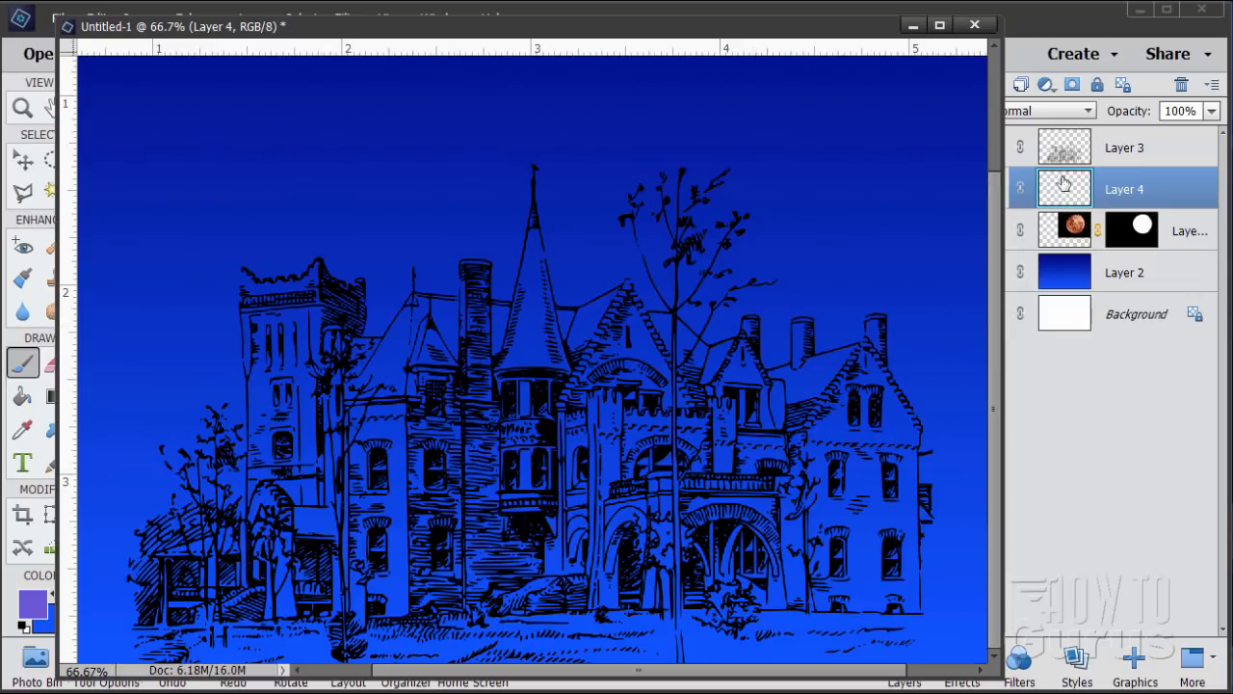
pyautogui.moveTo(276, 322)
pyautogui.mouseDown()
pyautogui.moveTo(286, 393)
pyautogui.moveTo(314, 445)
pyautogui.moveTo(361, 376)
pyautogui.moveTo(388, 378)
pyautogui.moveTo(440, 424)
pyautogui.moveTo(513, 379)
pyautogui.moveTo(347, 438)
pyautogui.moveTo(331, 504)
pyautogui.moveTo(346, 533)
pyautogui.moveTo(313, 484)
pyautogui.moveTo(323, 470)
pyautogui.moveTo(303, 511)
pyautogui.moveTo(347, 461)
pyautogui.moveTo(355, 499)
pyautogui.moveTo(308, 388)
pyautogui.moveTo(301, 501)
pyautogui.mouseUp()
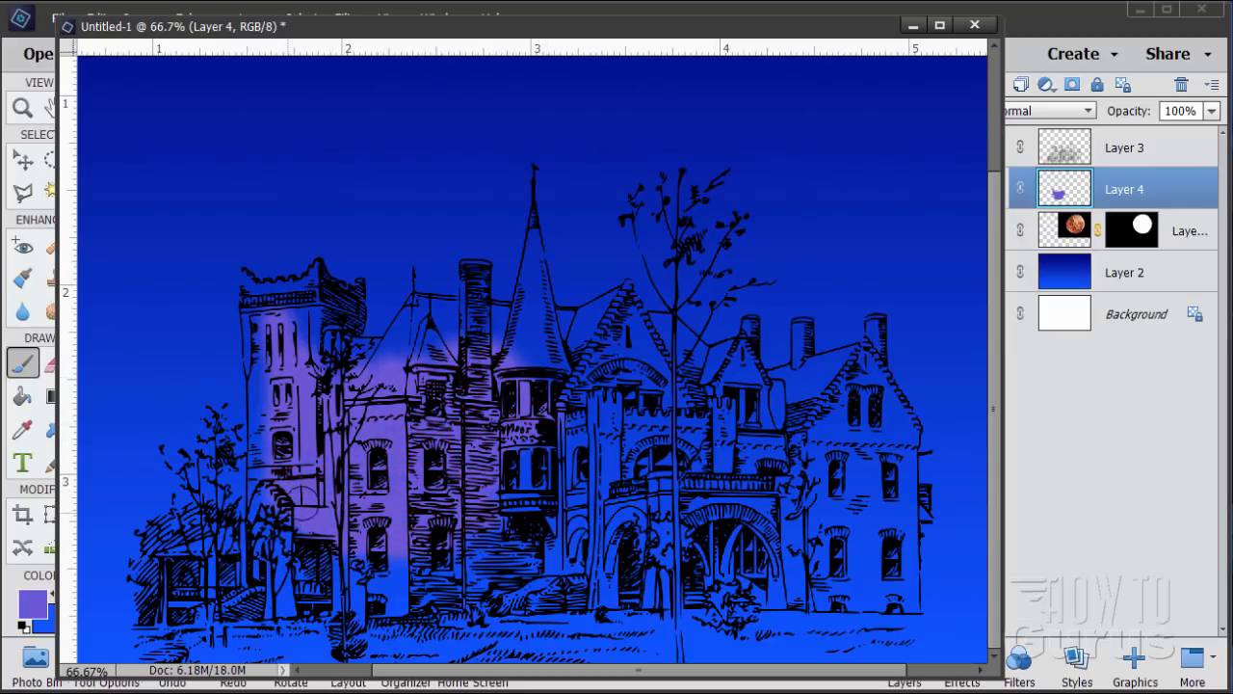
pyautogui.moveTo(415, 495)
pyautogui.mouseDown()
pyautogui.moveTo(286, 424)
pyautogui.moveTo(271, 429)
pyautogui.moveTo(278, 385)
pyautogui.moveTo(260, 344)
pyautogui.moveTo(258, 524)
pyautogui.moveTo(246, 277)
pyautogui.moveTo(266, 305)
pyautogui.moveTo(322, 266)
pyautogui.moveTo(336, 292)
pyautogui.moveTo(355, 272)
pyautogui.moveTo(363, 319)
pyautogui.moveTo(305, 310)
pyautogui.moveTo(306, 341)
pyautogui.moveTo(337, 370)
pyautogui.moveTo(444, 307)
pyautogui.moveTo(392, 371)
pyautogui.moveTo(461, 330)
pyautogui.moveTo(461, 300)
pyautogui.moveTo(486, 268)
pyautogui.moveTo(498, 354)
pyautogui.moveTo(543, 215)
pyautogui.moveTo(544, 326)
pyautogui.moveTo(534, 274)
pyautogui.moveTo(517, 346)
pyautogui.moveTo(611, 290)
pyautogui.moveTo(663, 355)
pyautogui.moveTo(558, 356)
pyautogui.moveTo(570, 369)
pyautogui.moveTo(638, 382)
pyautogui.moveTo(734, 350)
pyautogui.moveTo(751, 325)
pyautogui.moveTo(762, 370)
pyautogui.moveTo(795, 386)
pyautogui.moveTo(801, 334)
pyautogui.moveTo(830, 367)
pyautogui.moveTo(860, 353)
pyautogui.moveTo(870, 326)
pyautogui.moveTo(873, 389)
pyautogui.moveTo(879, 366)
pyautogui.moveTo(742, 390)
pyautogui.moveTo(669, 323)
pyautogui.moveTo(691, 352)
pyautogui.moveTo(692, 411)
pyautogui.moveTo(888, 406)
pyautogui.moveTo(923, 502)
pyautogui.moveTo(910, 602)
pyautogui.moveTo(202, 614)
pyautogui.moveTo(166, 561)
pyautogui.moveTo(252, 553)
pyautogui.moveTo(236, 547)
pyautogui.moveTo(272, 544)
pyautogui.moveTo(328, 578)
pyautogui.moveTo(472, 578)
pyautogui.moveTo(491, 557)
pyautogui.moveTo(518, 583)
pyautogui.moveTo(582, 486)
pyautogui.moveTo(587, 423)
pyautogui.moveTo(673, 441)
pyautogui.moveTo(590, 421)
pyautogui.moveTo(664, 497)
pyautogui.moveTo(675, 539)
pyautogui.moveTo(839, 583)
pyautogui.moveTo(706, 513)
pyautogui.moveTo(804, 424)
pyautogui.moveTo(848, 448)
pyautogui.moveTo(738, 462)
pyautogui.moveTo(886, 510)
pyautogui.moveTo(841, 537)
pyautogui.moveTo(894, 527)
pyautogui.moveTo(882, 478)
pyautogui.moveTo(886, 554)
pyautogui.moveTo(871, 403)
pyautogui.mouseUp()
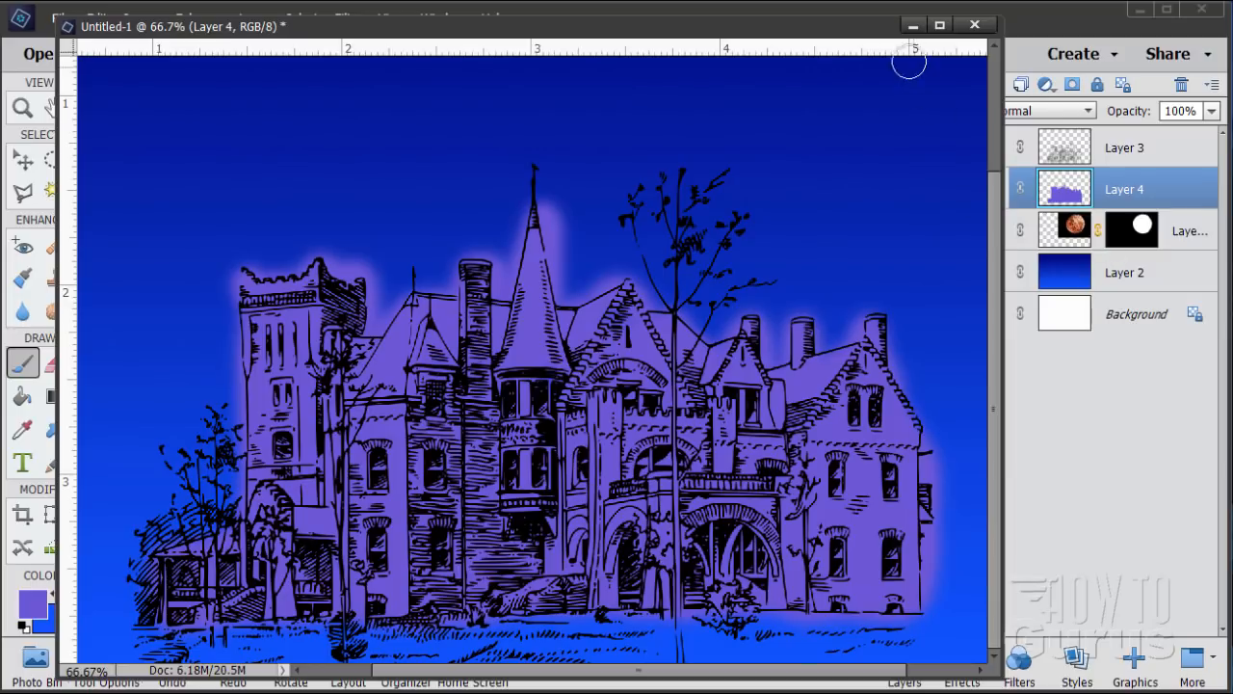
# Step: Dock the card's window with the whole card fitted to the screen, and show the moon layer
pyautogui.moveTo(861, 31); pyautogui.dragTo(826, 83)
pyautogui.click(22, 107)
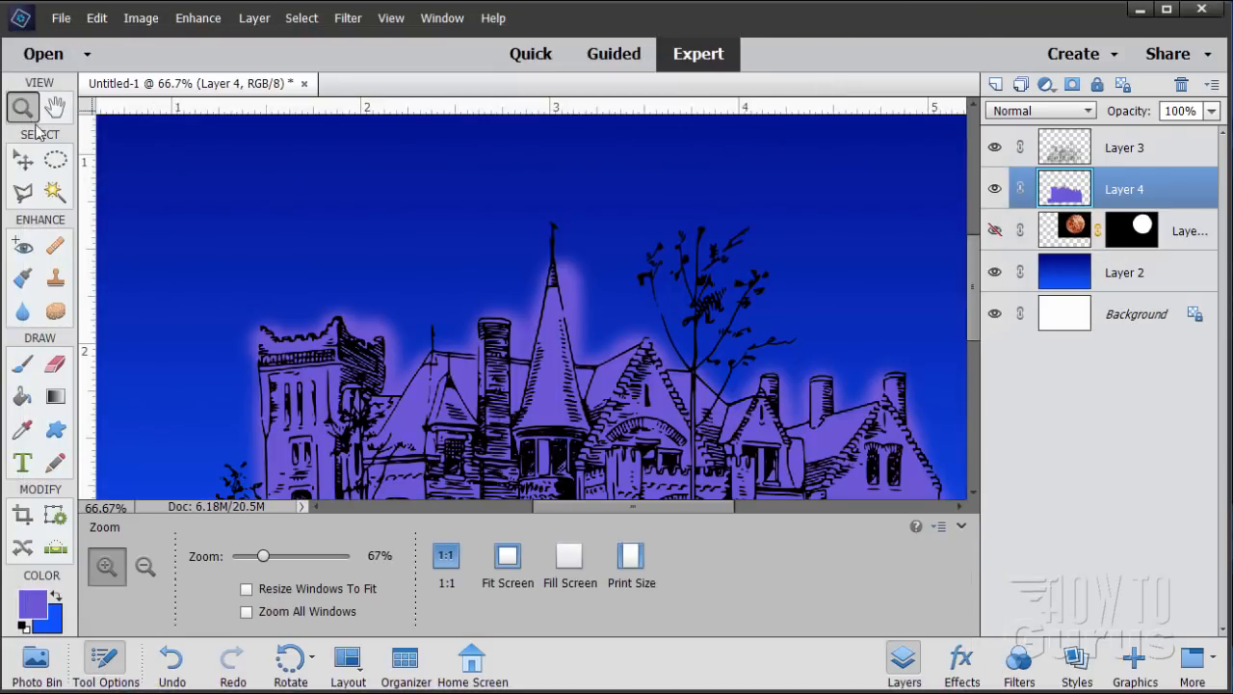
pyautogui.click(507, 559)
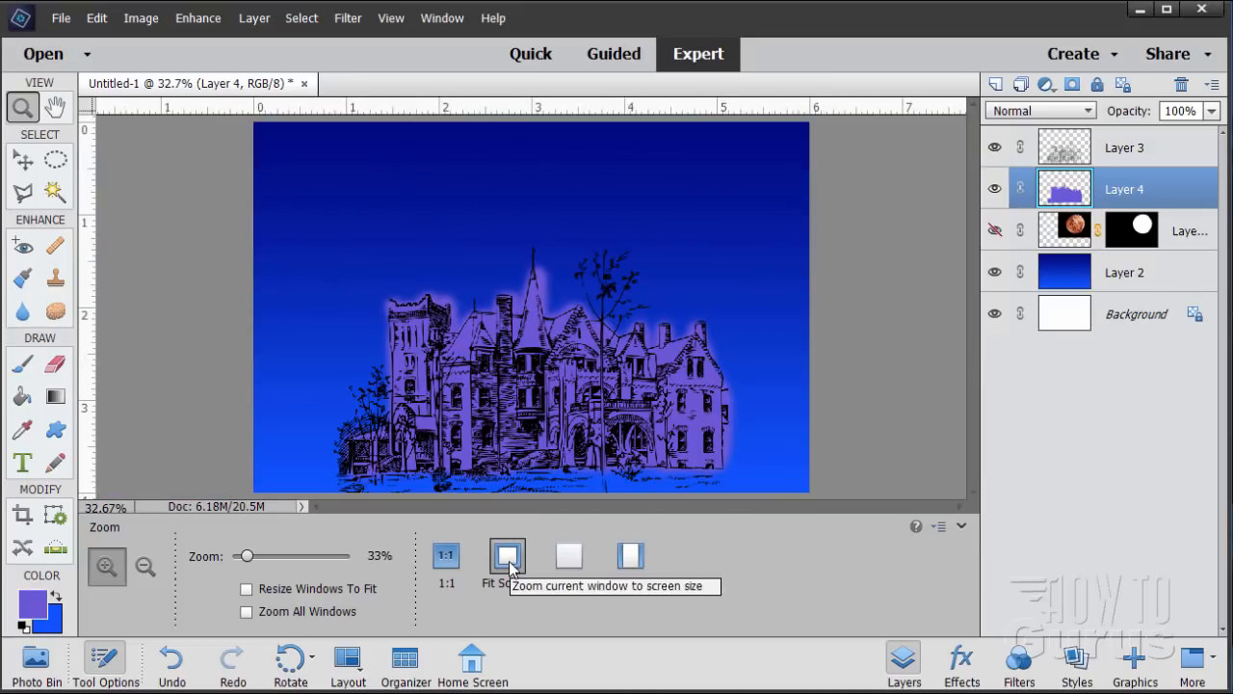
pyautogui.click(995, 233)
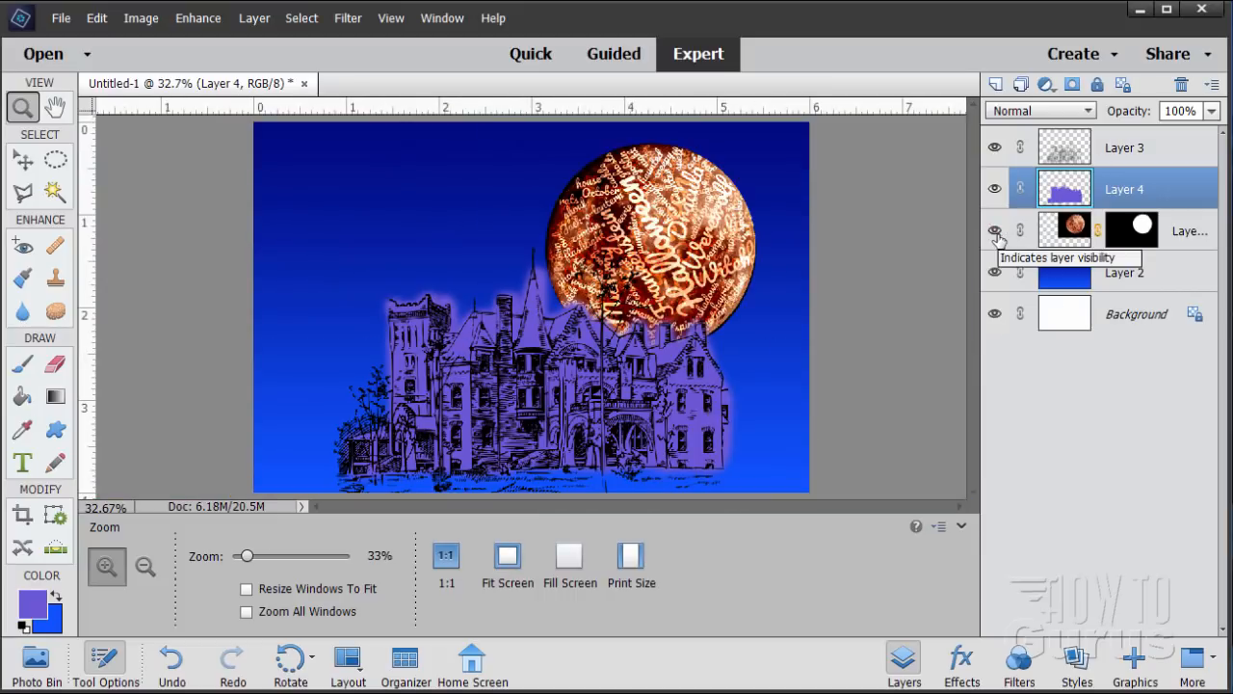
# Step: Nudge the purple layer slightly down, and link it with the mansion drawing to shift both about half an inch right
pyautogui.click(24, 158)
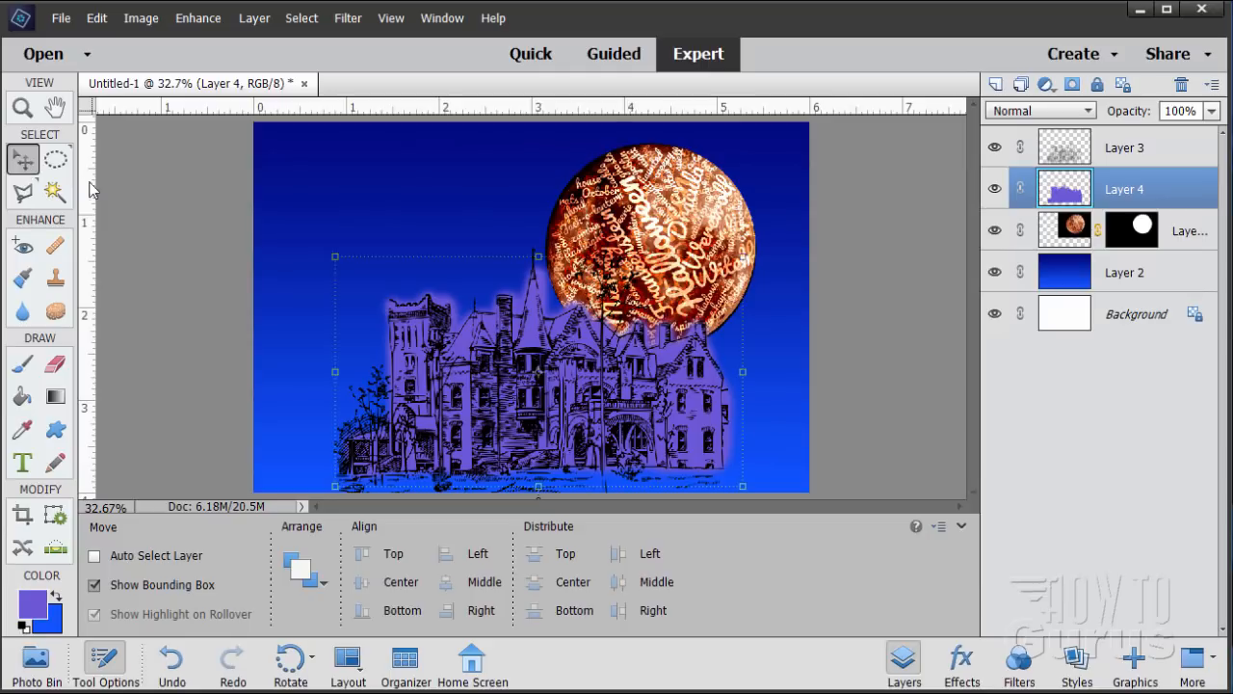
pyautogui.moveTo(577, 434)
pyautogui.mouseDown()
pyautogui.moveTo(595, 443)
pyautogui.moveTo(579, 436)
pyautogui.moveTo(597, 397)
pyautogui.moveTo(576, 451)
pyautogui.mouseUp()
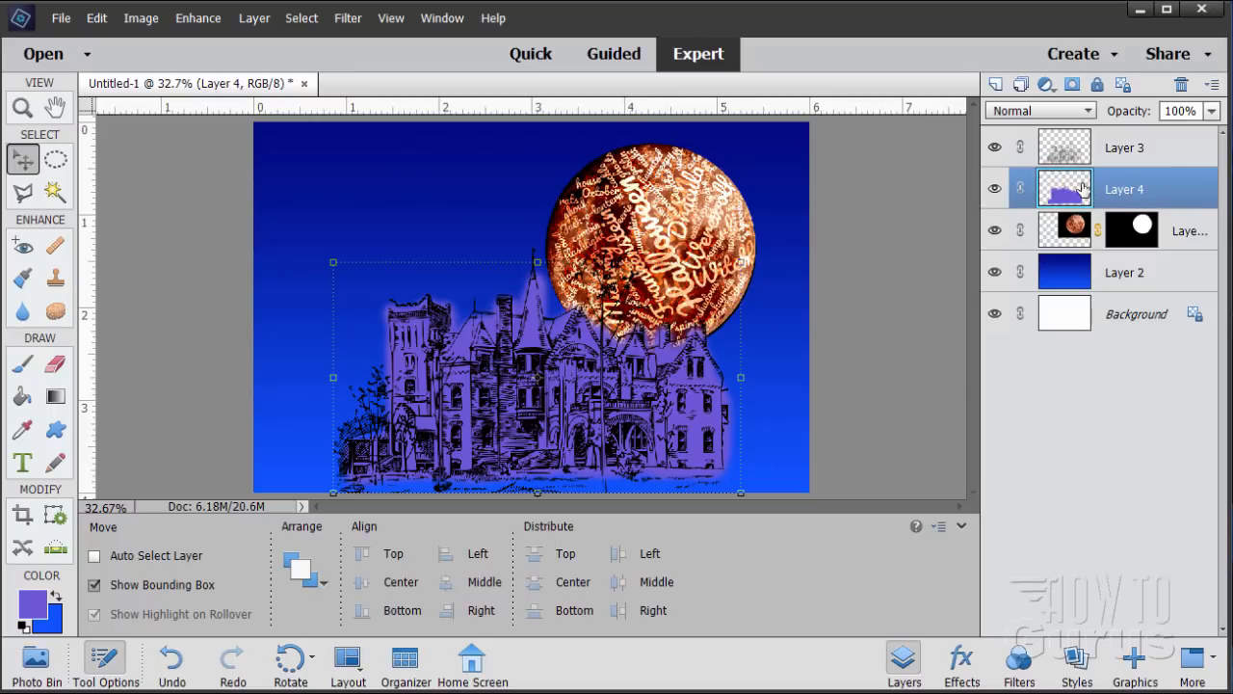
pyautogui.click(1021, 148)
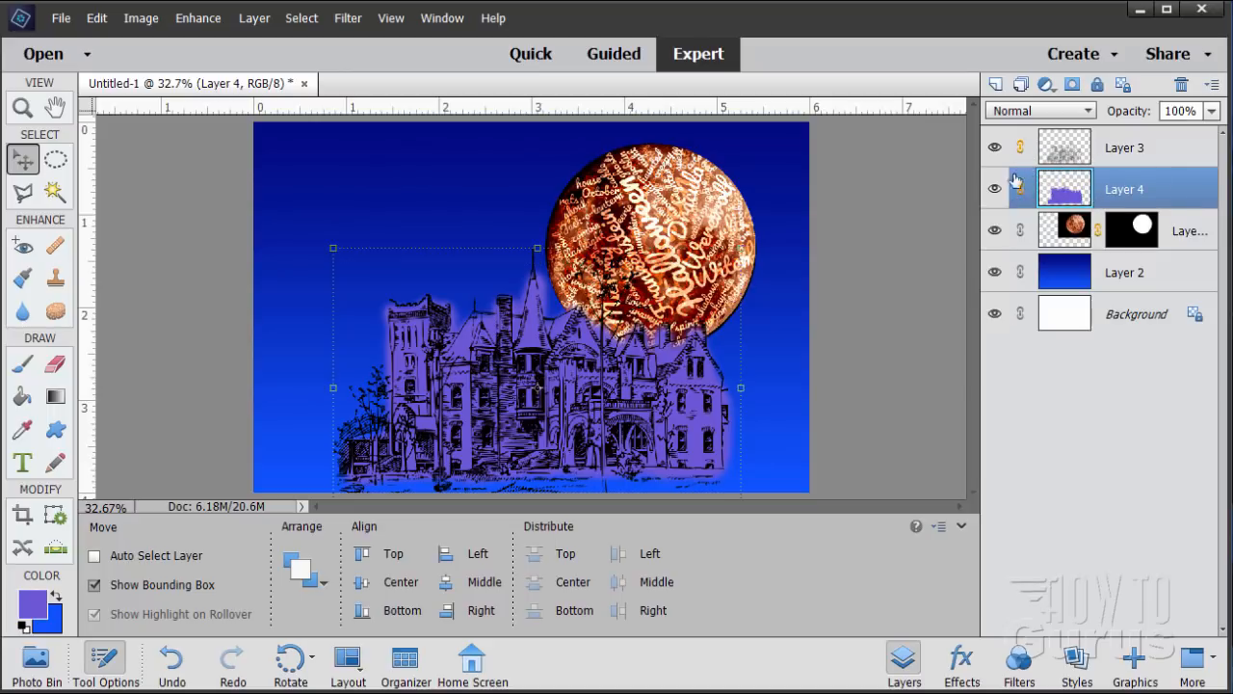
pyautogui.moveTo(586, 399); pyautogui.dragTo(634, 399)
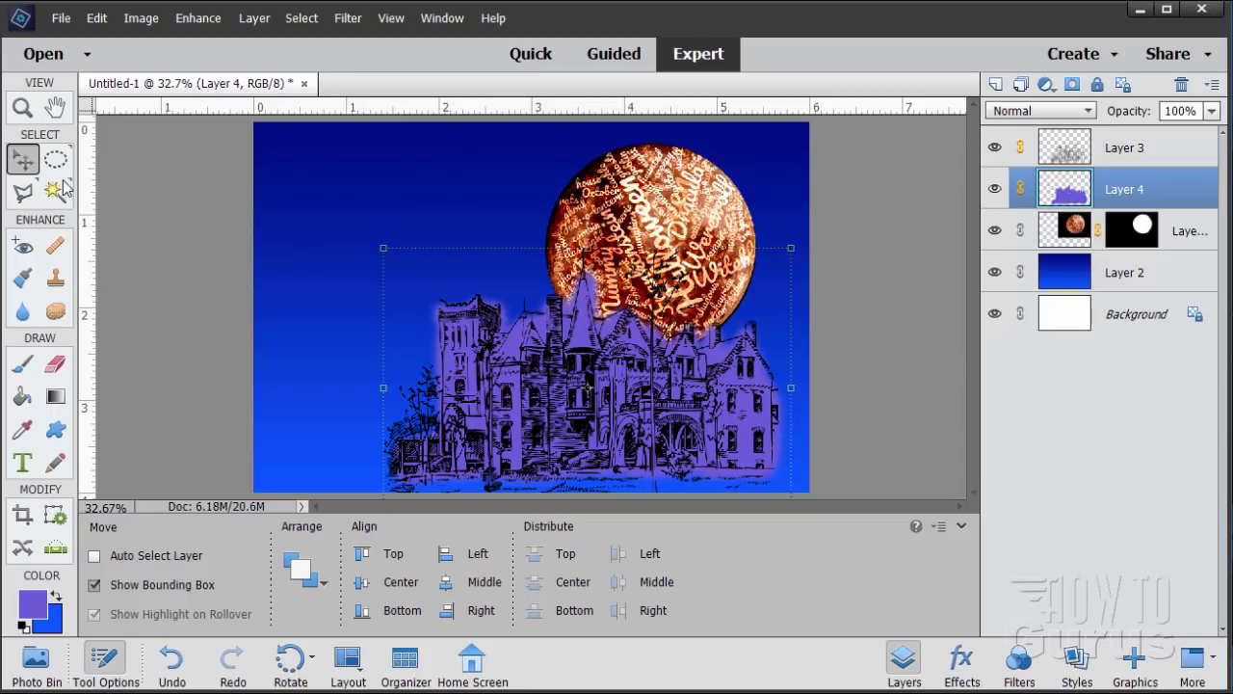
# Step: Examine the purple paint's soft edges around the mansion's roofs and walls at 100% zoom, and return to the full card view
pyautogui.press('z')
pyautogui.click(448, 325)
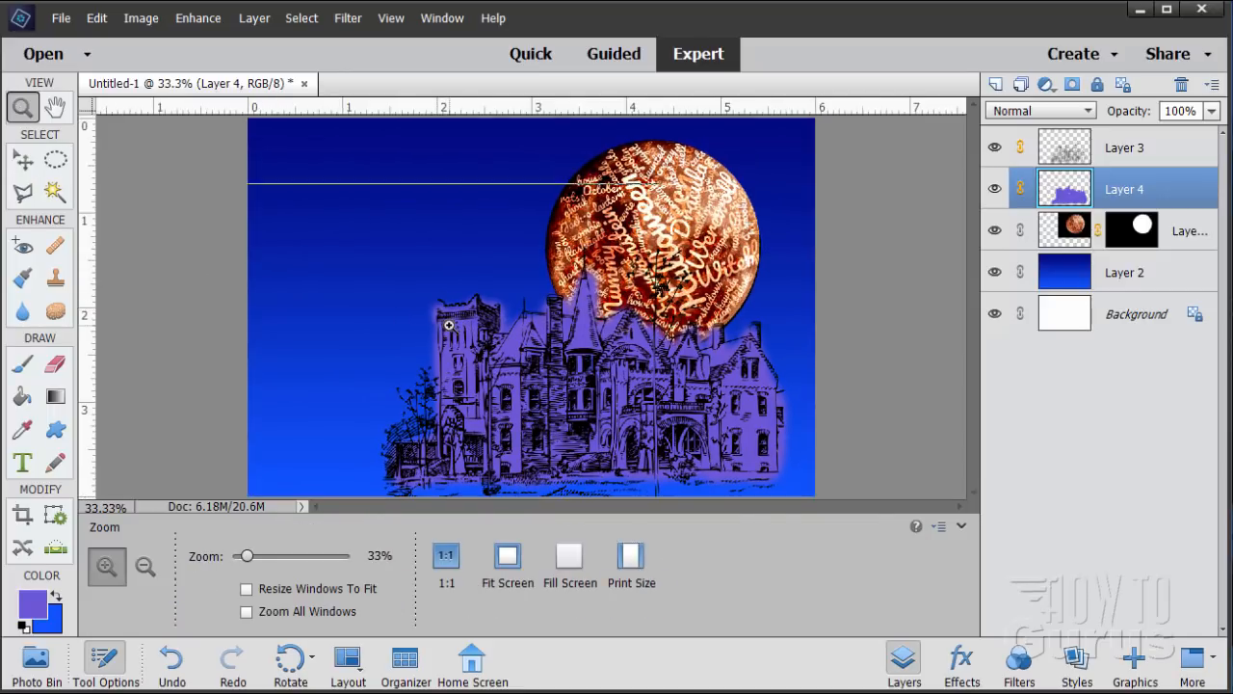
pyautogui.click(449, 325)
pyautogui.click(449, 325)
pyautogui.click(462, 325)
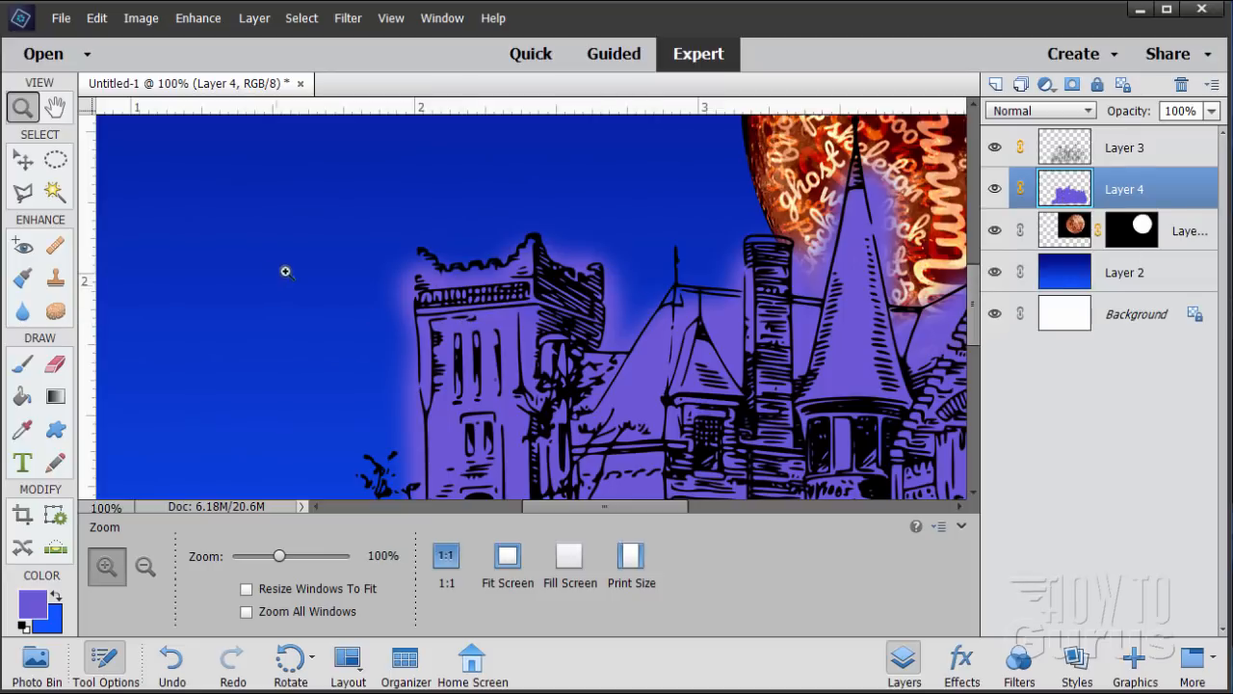
pyautogui.click(23, 363)
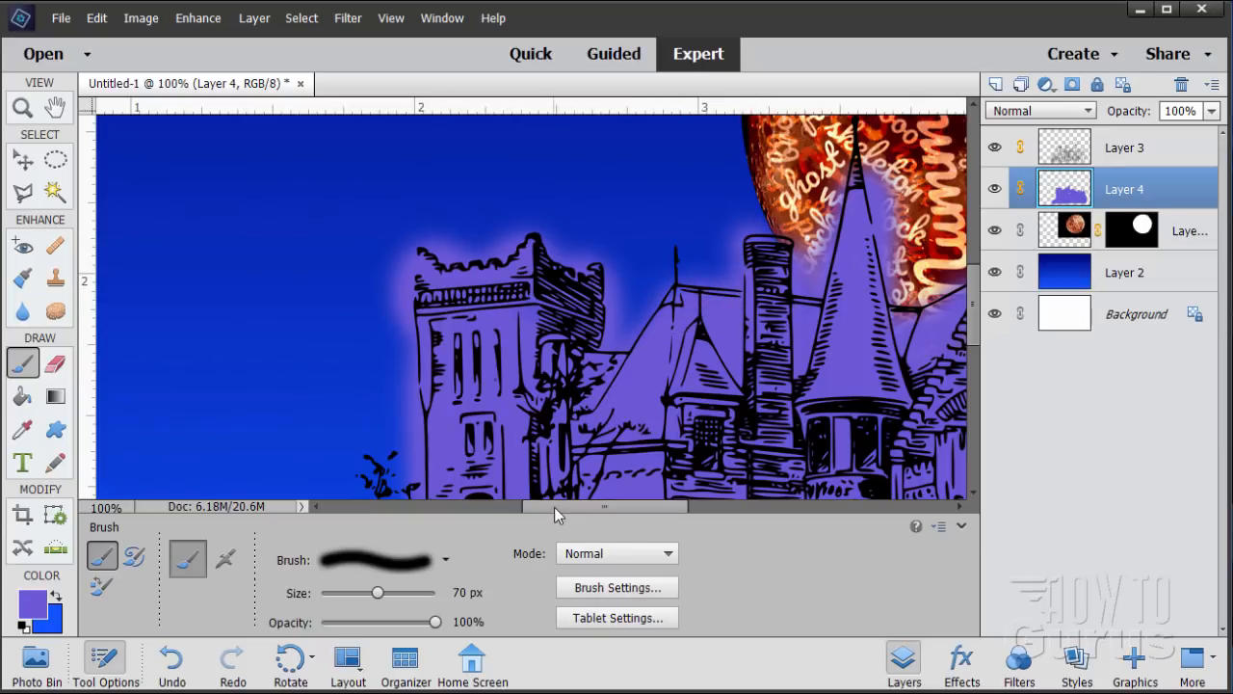
pyautogui.moveTo(582, 507); pyautogui.dragTo(670, 506)
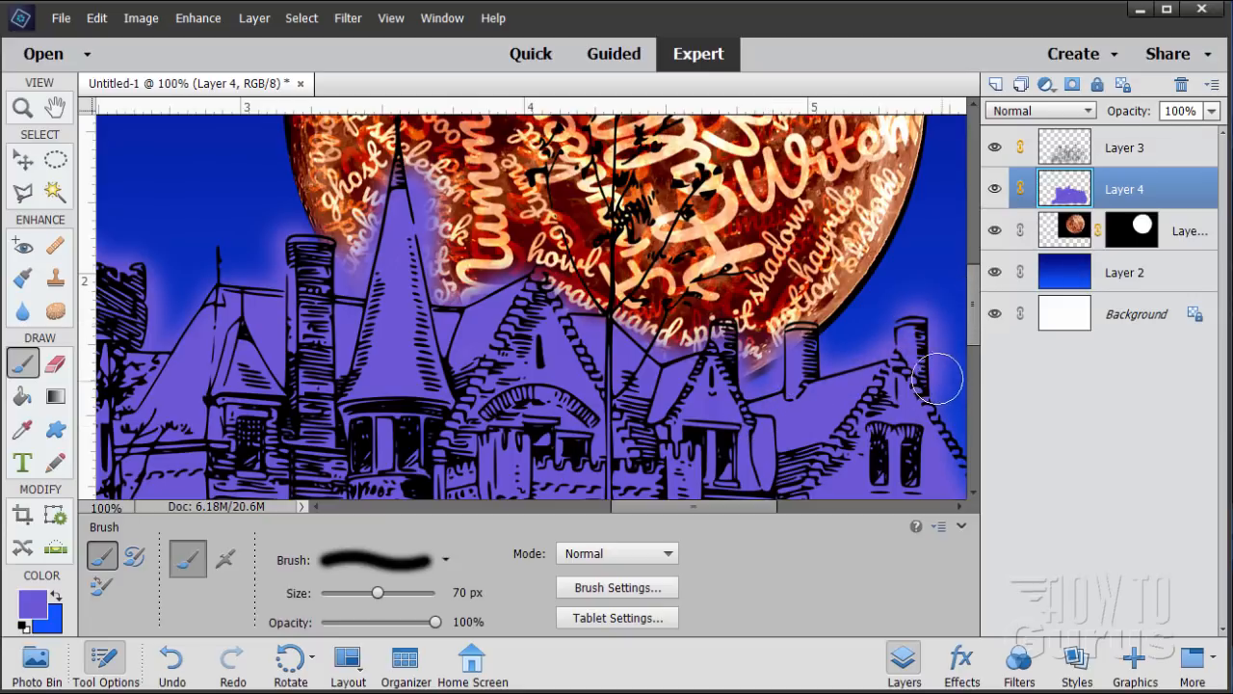
pyautogui.moveTo(973, 319); pyautogui.dragTo(972, 373)
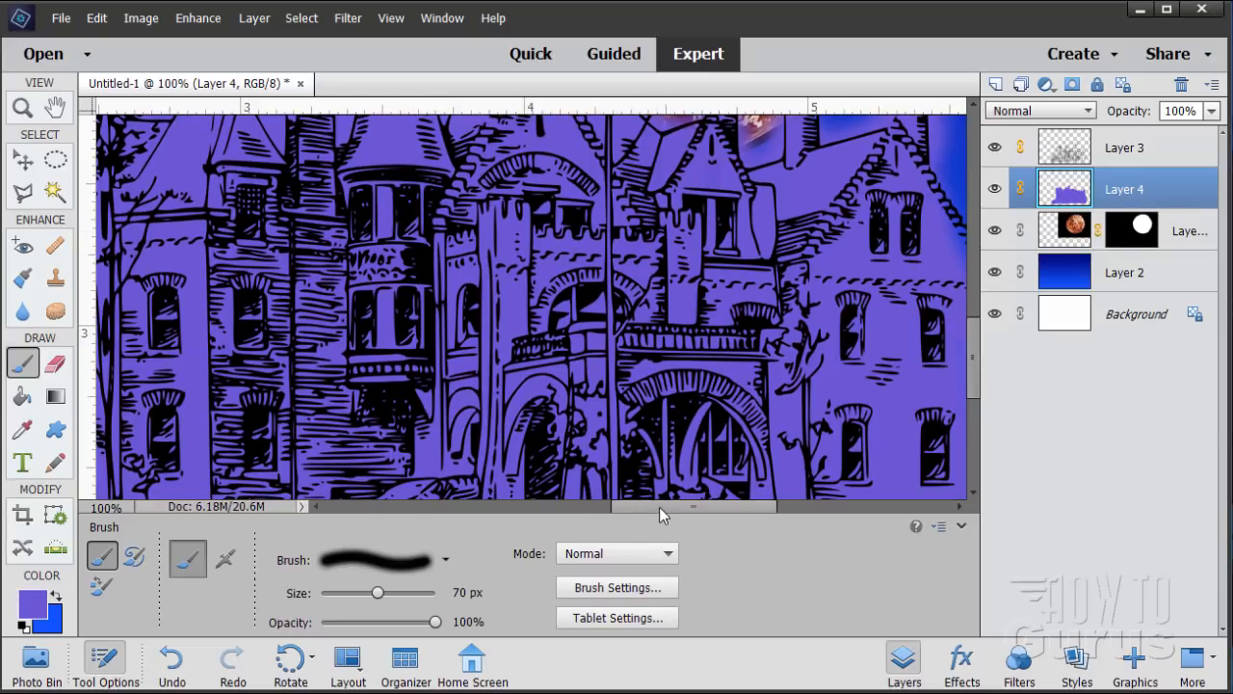
pyautogui.moveTo(661, 506); pyautogui.dragTo(721, 489)
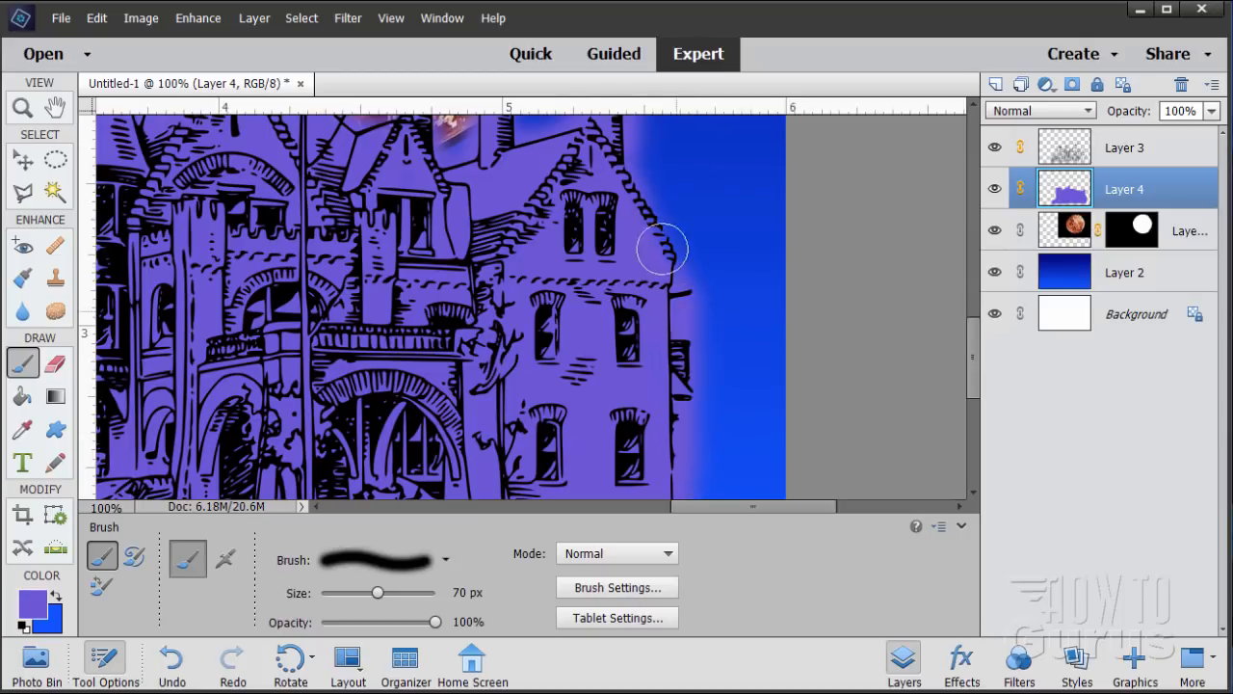
pyautogui.moveTo(713, 507); pyautogui.dragTo(690, 506)
pyautogui.click(23, 107)
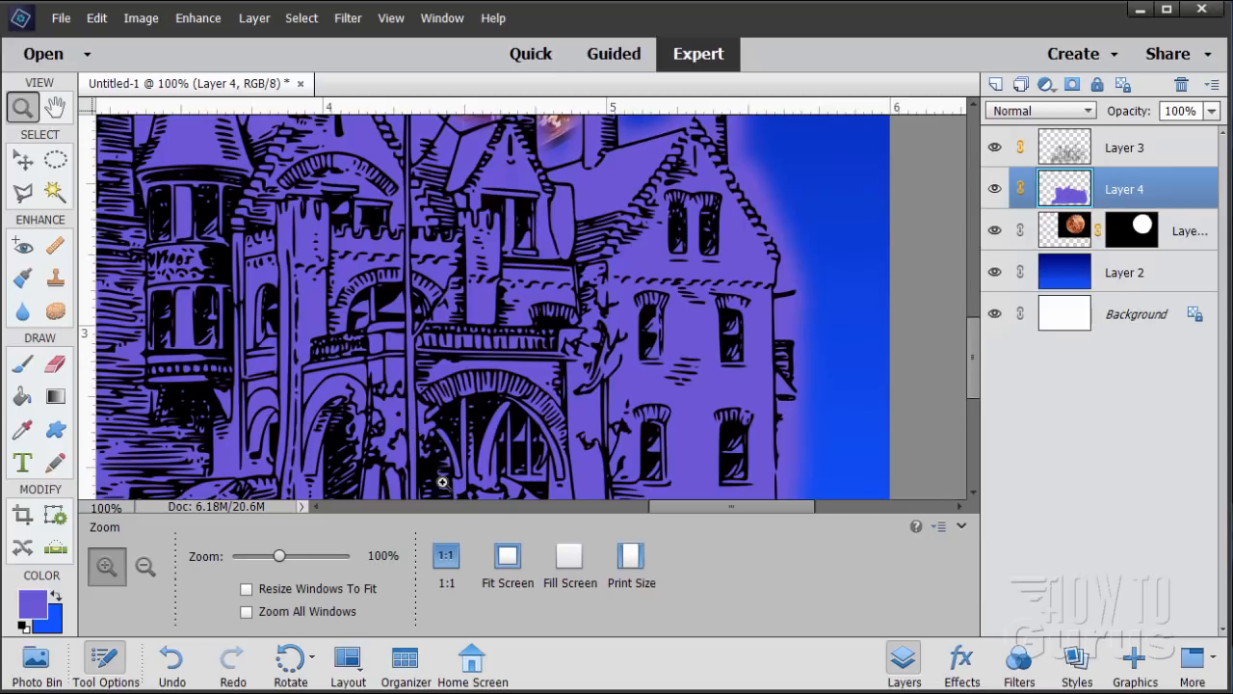
pyautogui.click(508, 557)
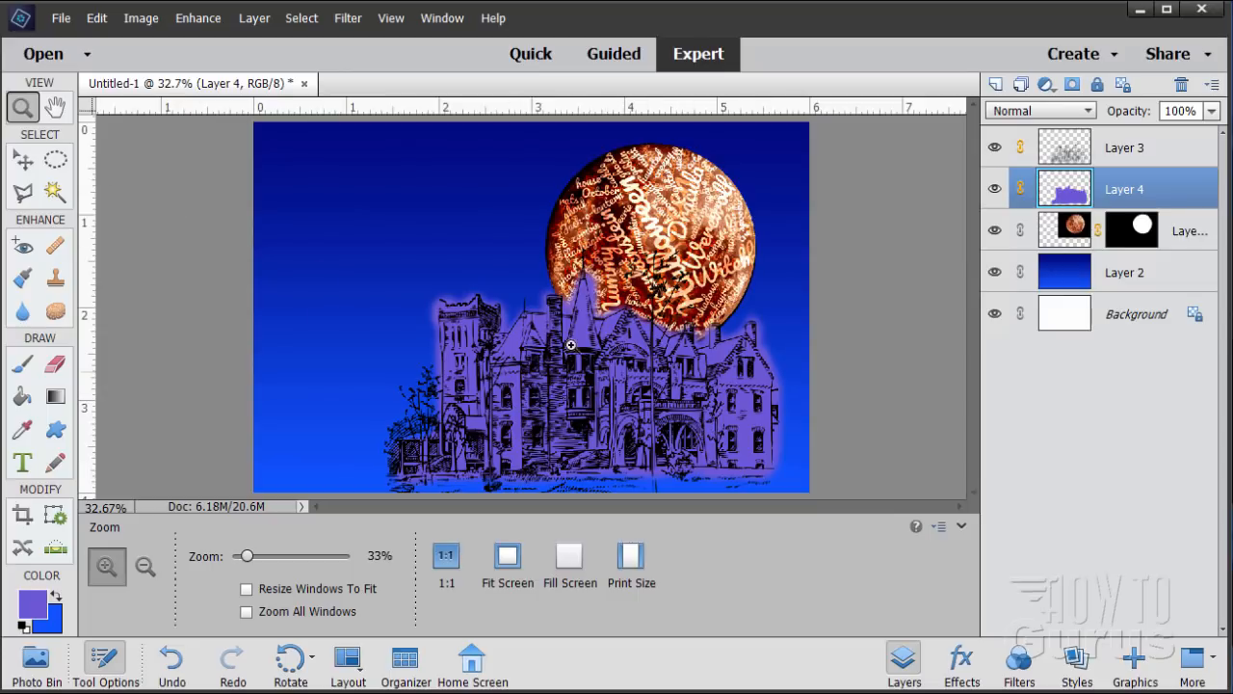
# Step: Add an empty layer between the purple paint layer and the mansion drawing layer
pyautogui.click(24, 163)
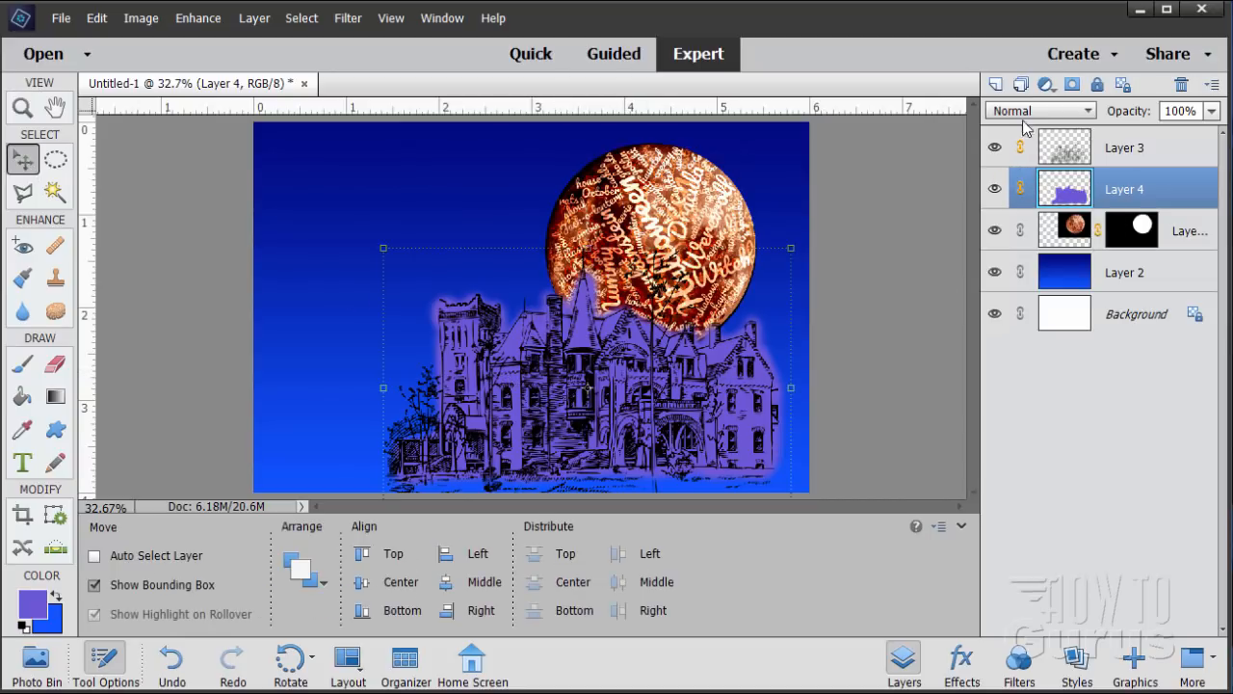
pyautogui.click(997, 83)
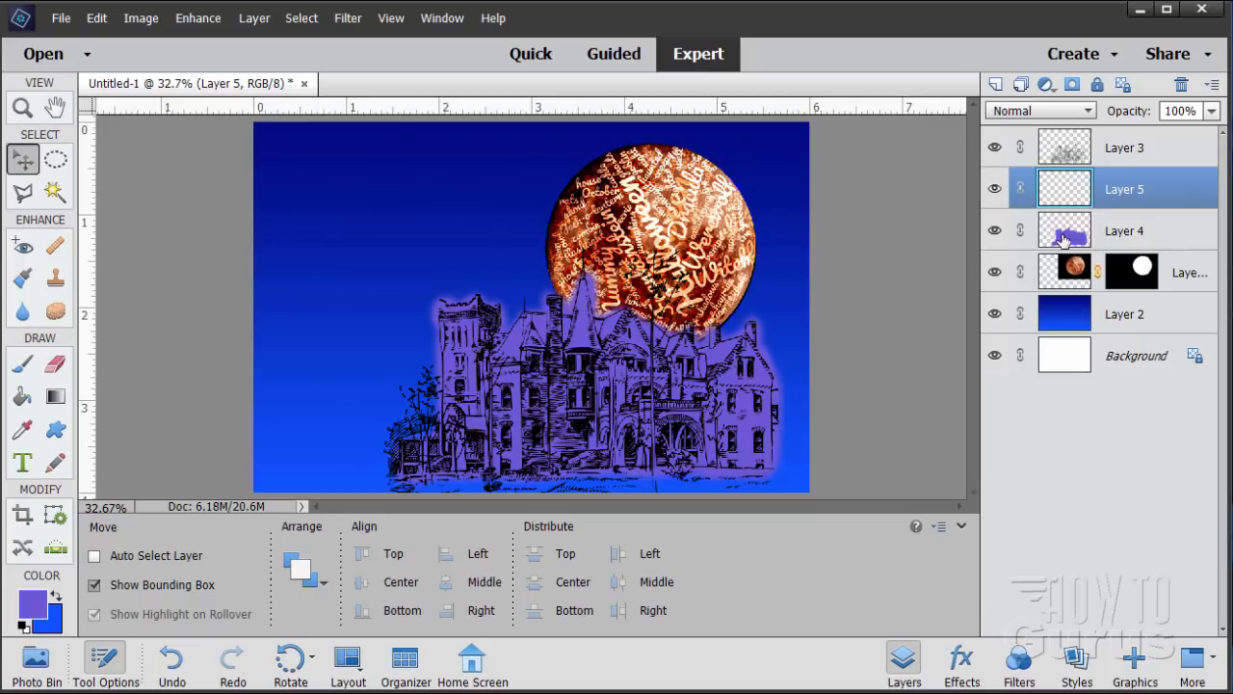
# Step: Set up the Brush tool with a 50 px size and the pale yellow foreground color fffeb7
pyautogui.click(29, 363)
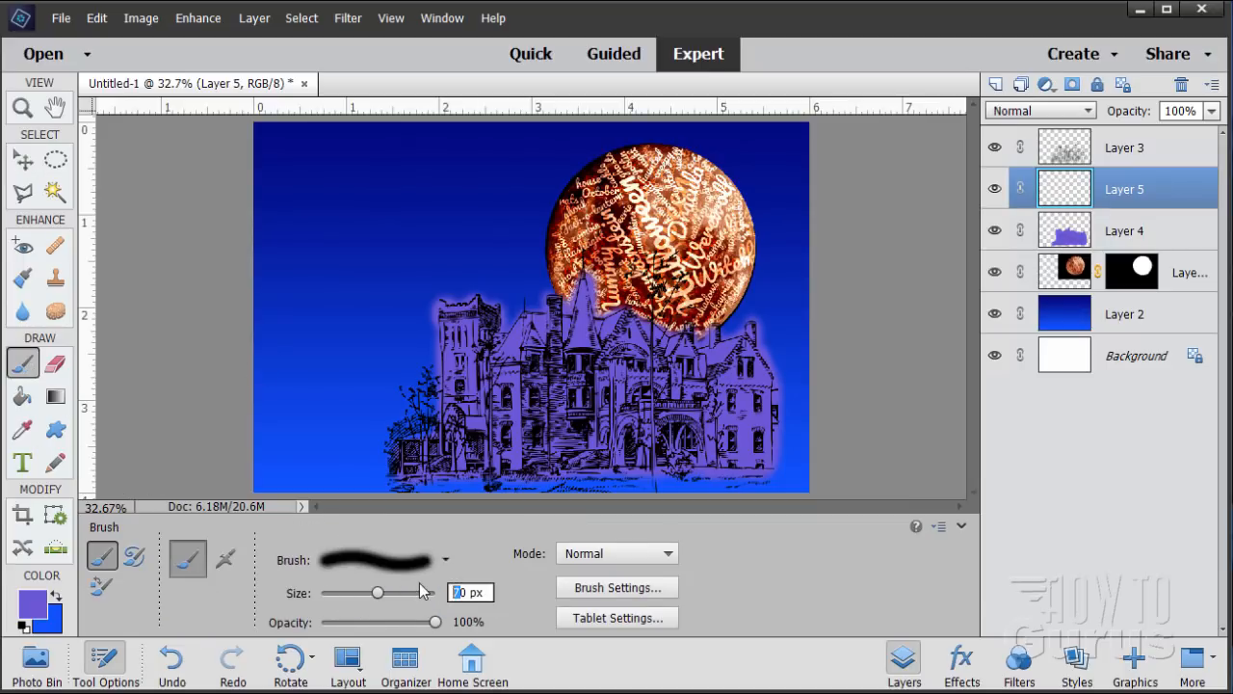
pyautogui.write('5')
pyautogui.click(32, 603)
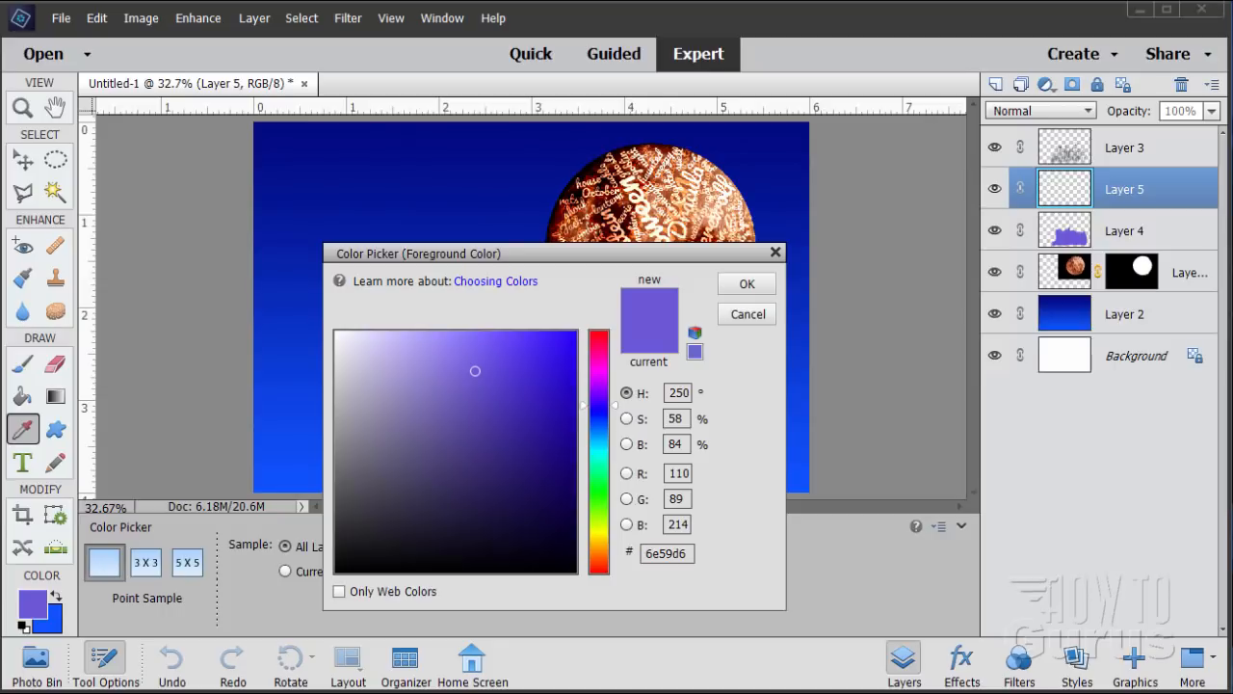
pyautogui.click(683, 607)
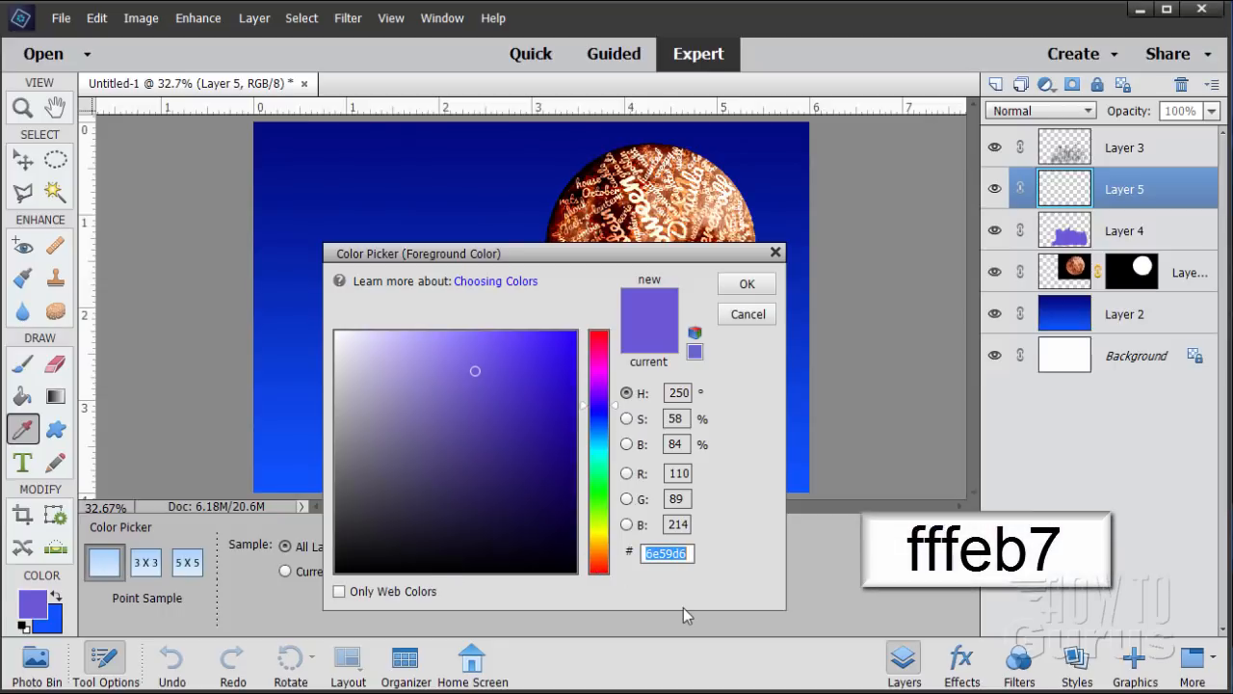
pyautogui.write('ff')
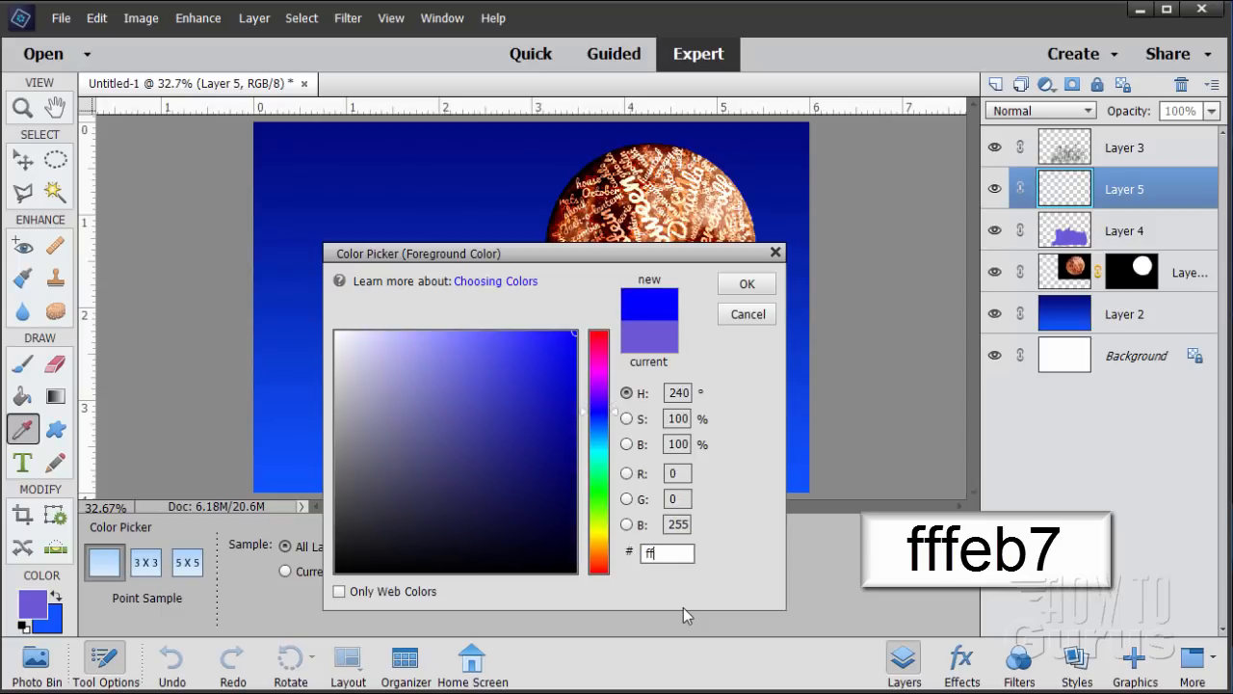
pyautogui.write('fe')
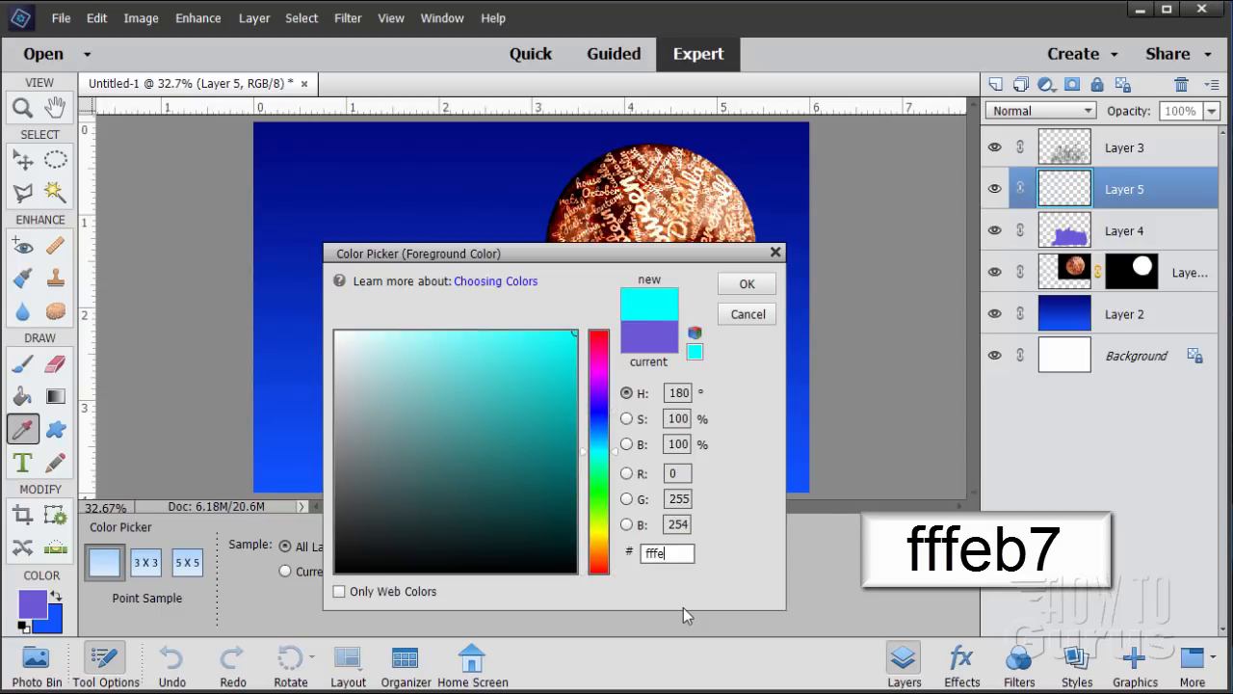
pyautogui.write('b7')
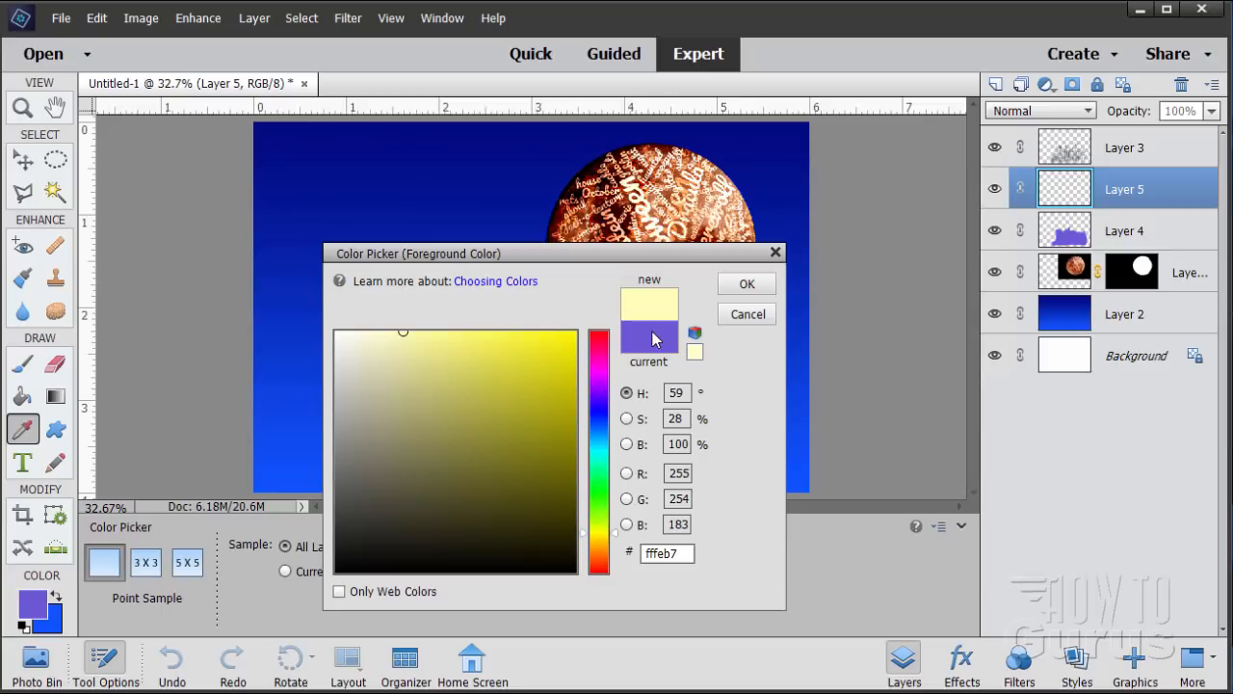
pyautogui.click(747, 284)
pyautogui.press('b')
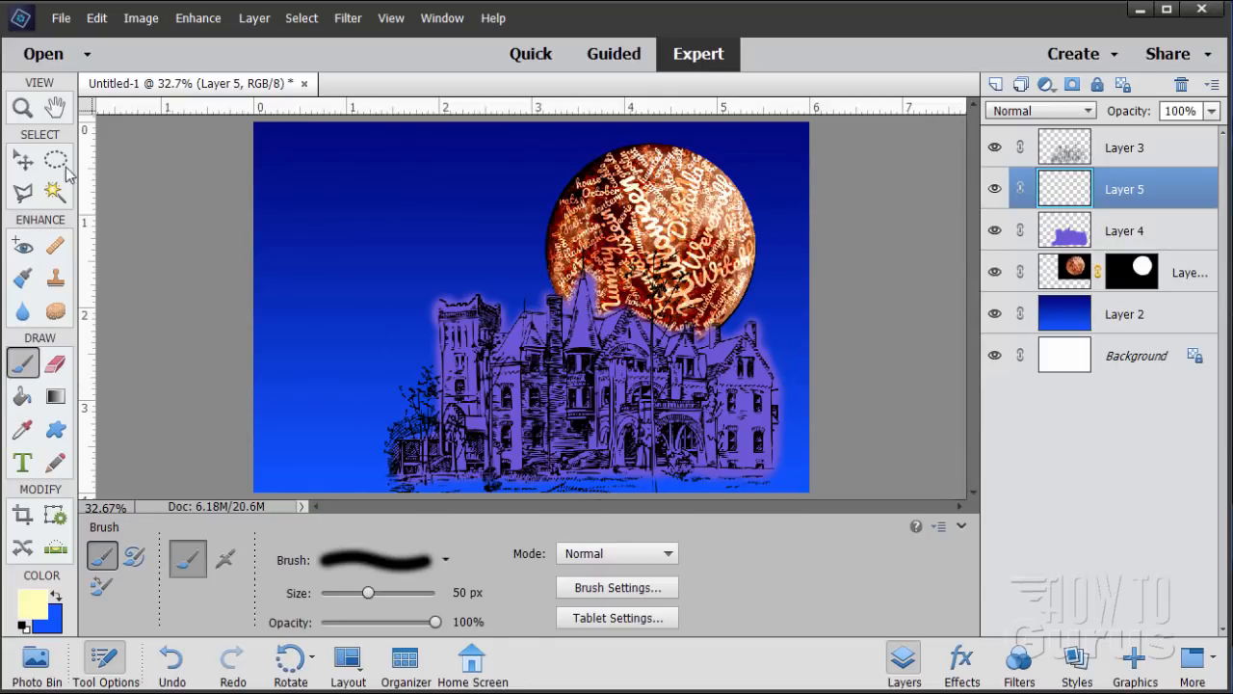
# Step: Paint pale yellow light into six scattered windows across the mansion's front on the empty layer beneath the drawing
pyautogui.click(23, 110)
pyautogui.click(598, 402)
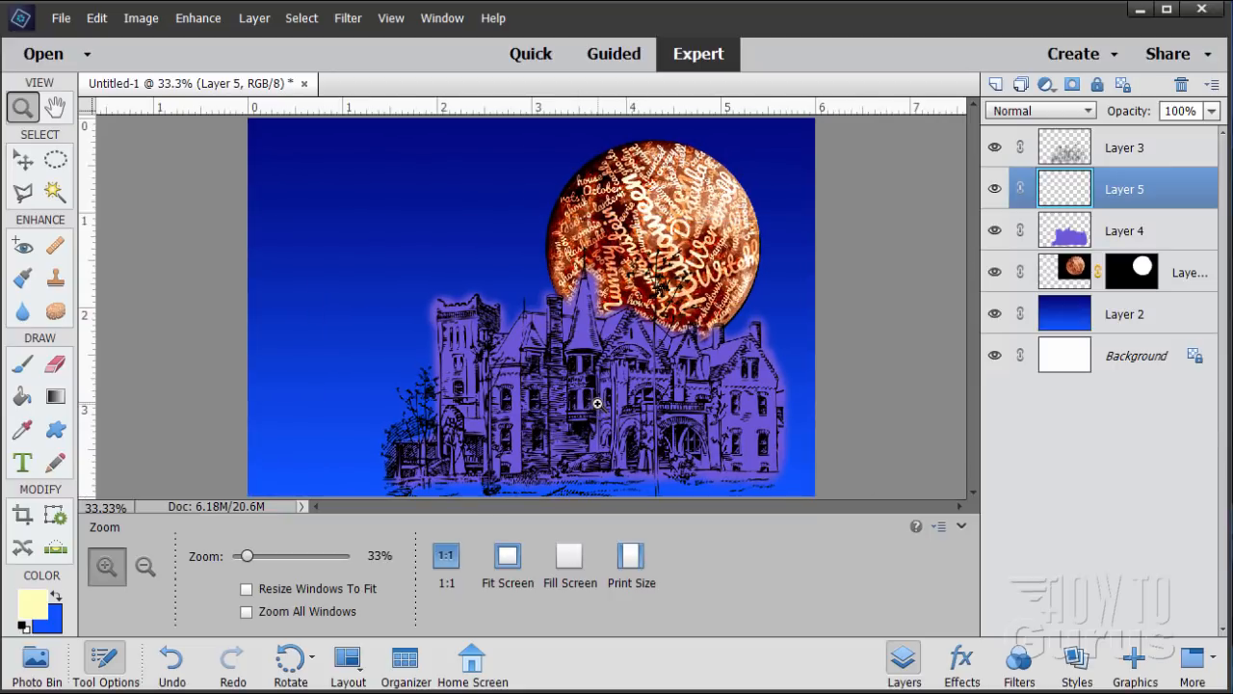
pyautogui.click(597, 401)
pyautogui.moveTo(692, 506); pyautogui.dragTo(753, 508)
pyautogui.moveTo(975, 337); pyautogui.dragTo(978, 360)
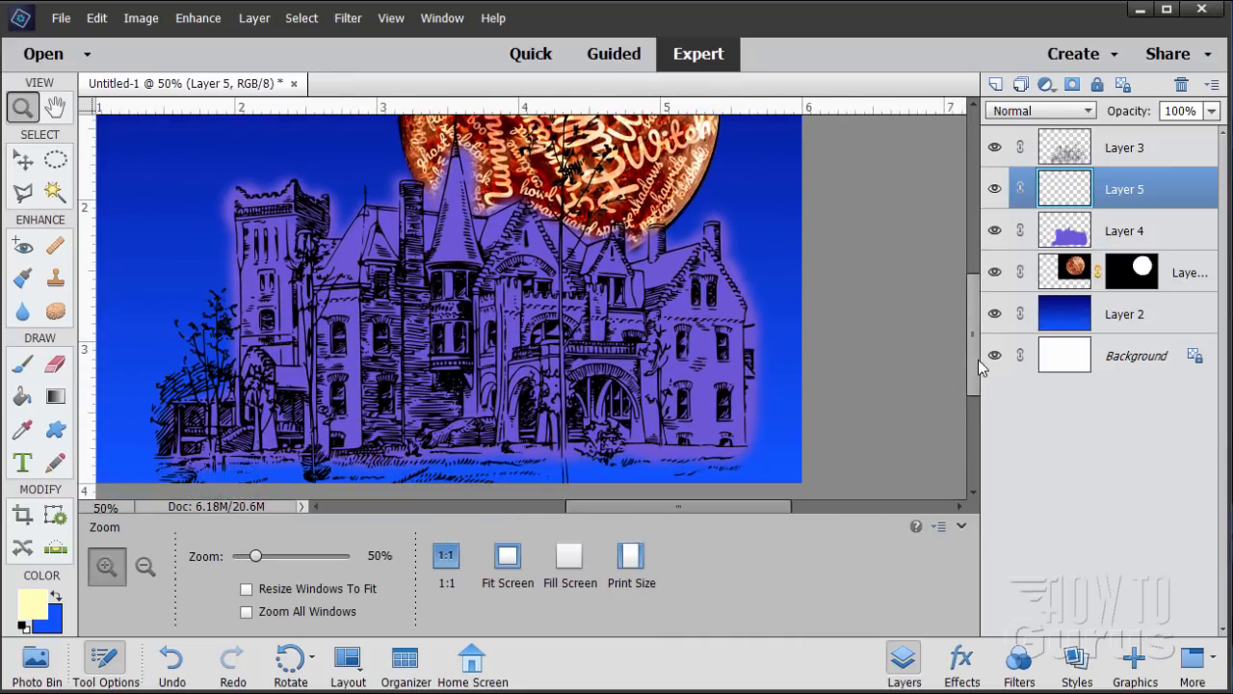
pyautogui.click(23, 364)
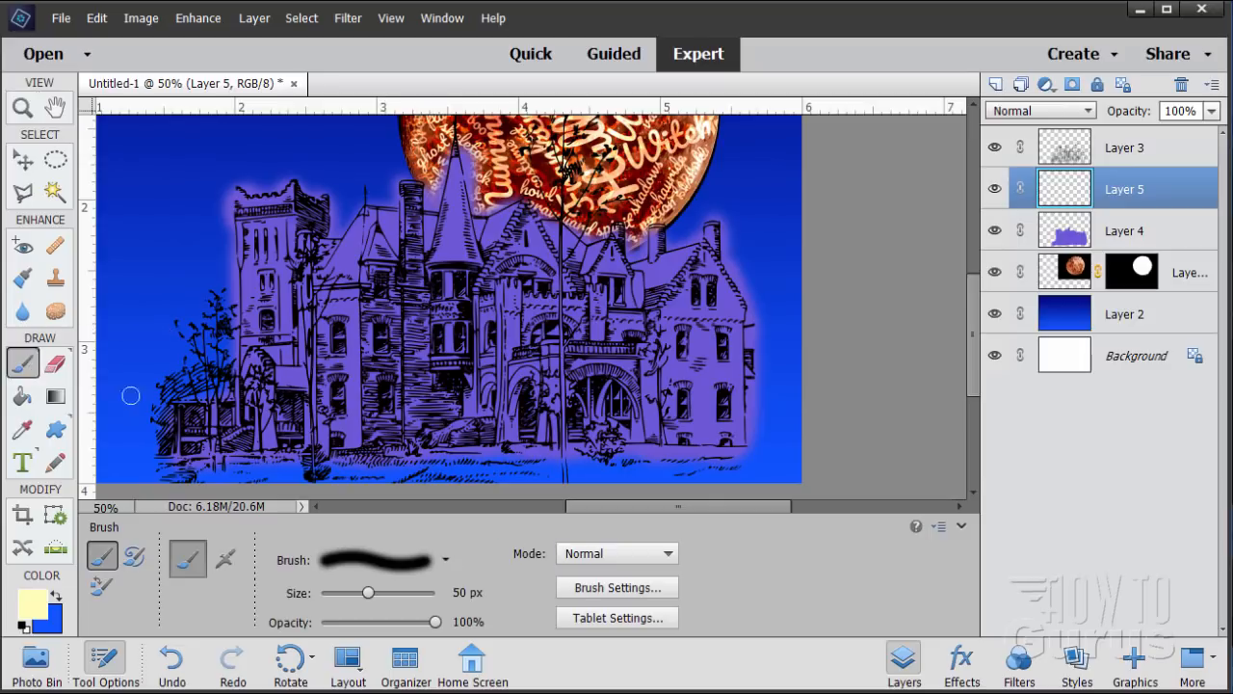
pyautogui.moveTo(686, 324); pyautogui.dragTo(682, 364)
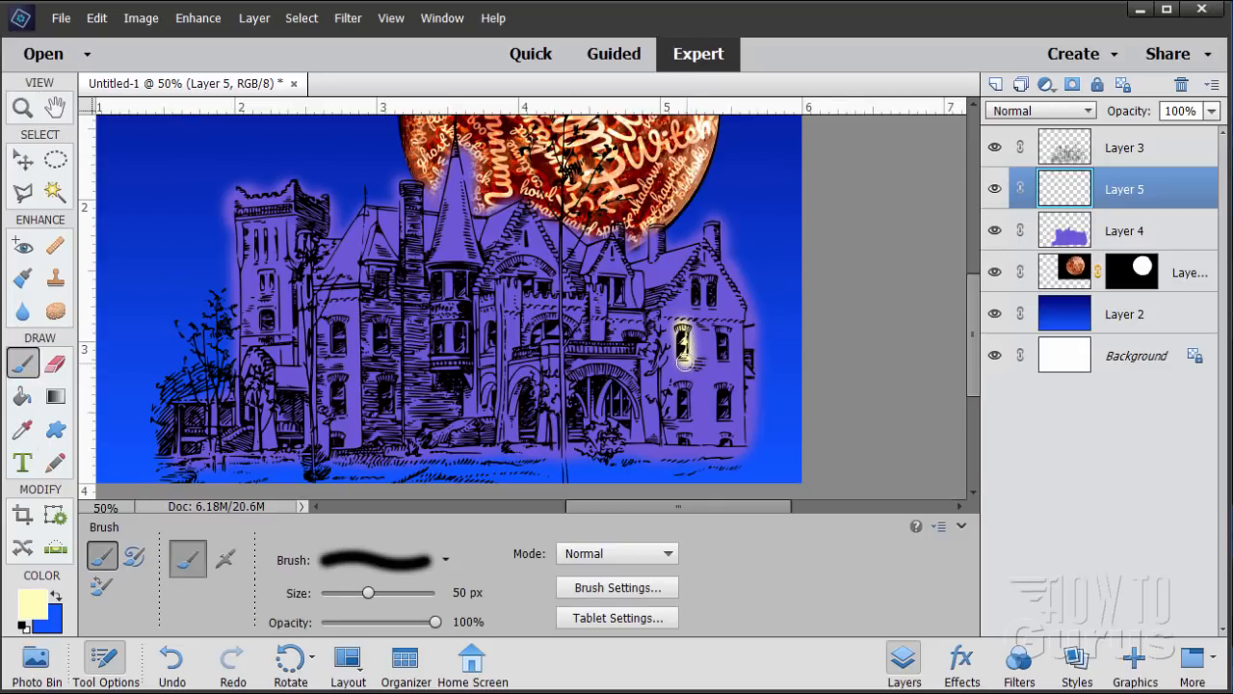
pyautogui.moveTo(493, 326); pyautogui.dragTo(489, 359)
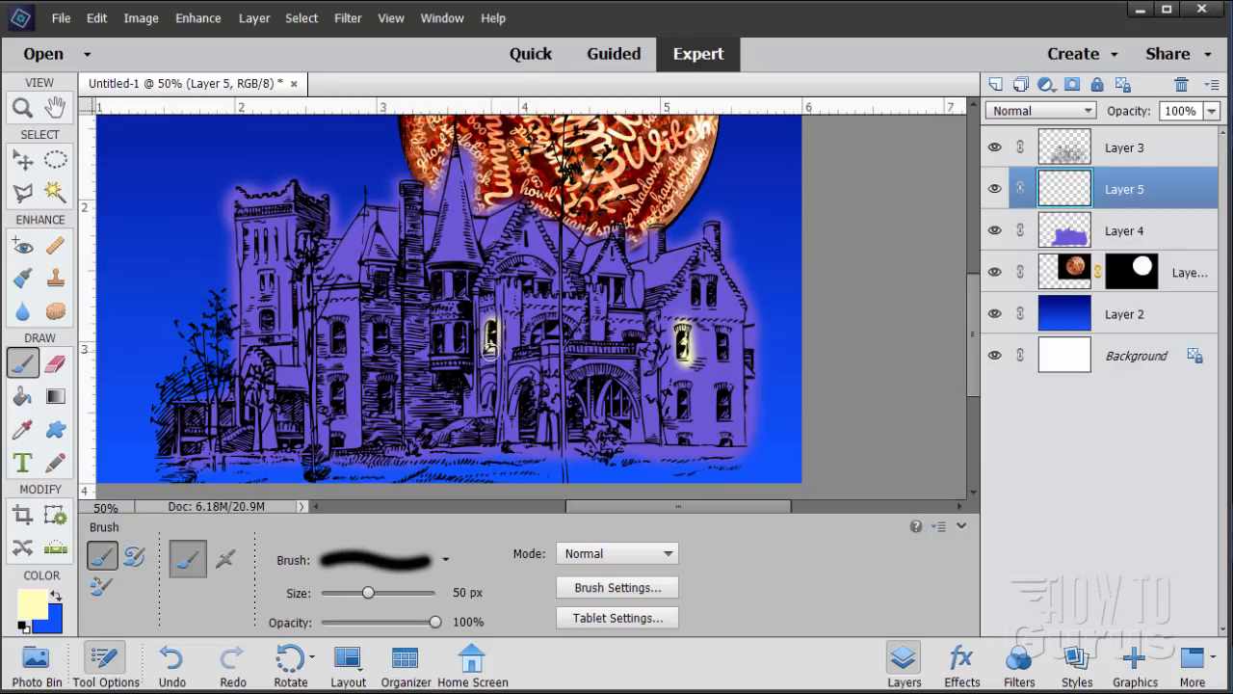
pyautogui.moveTo(436, 276)
pyautogui.mouseDown()
pyautogui.moveTo(379, 346)
pyautogui.moveTo(375, 296)
pyautogui.moveTo(375, 360)
pyautogui.mouseUp()
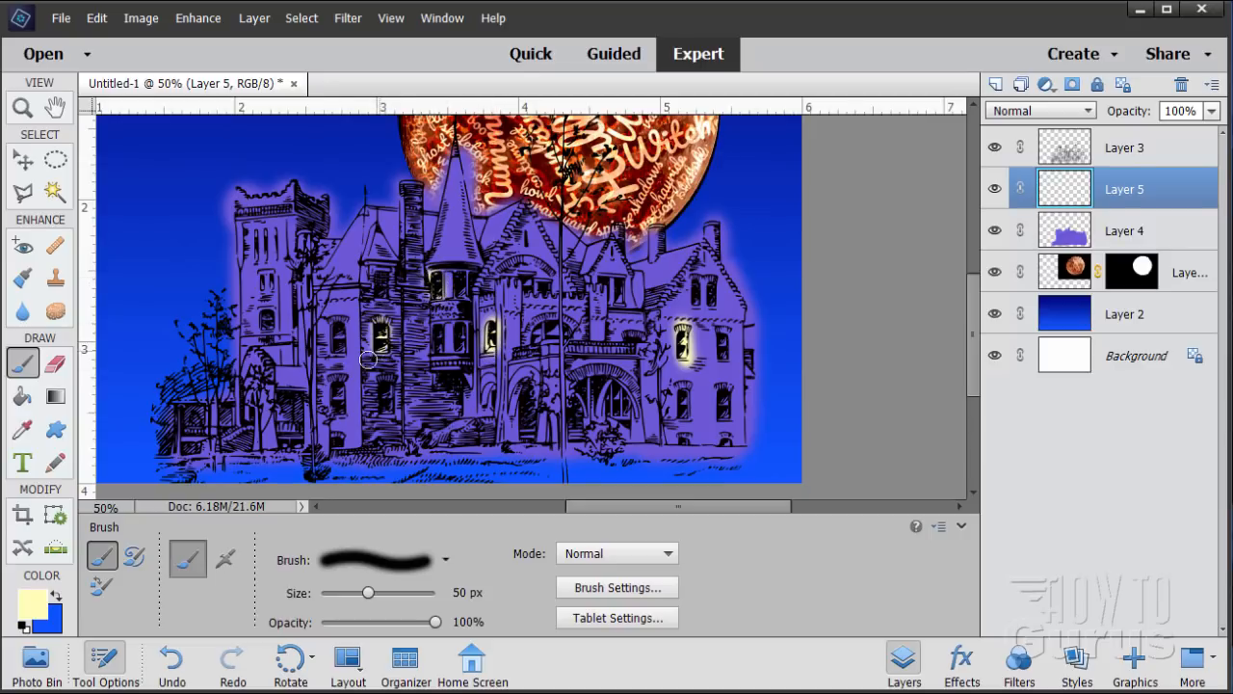
pyautogui.moveTo(267, 314); pyautogui.dragTo(269, 339)
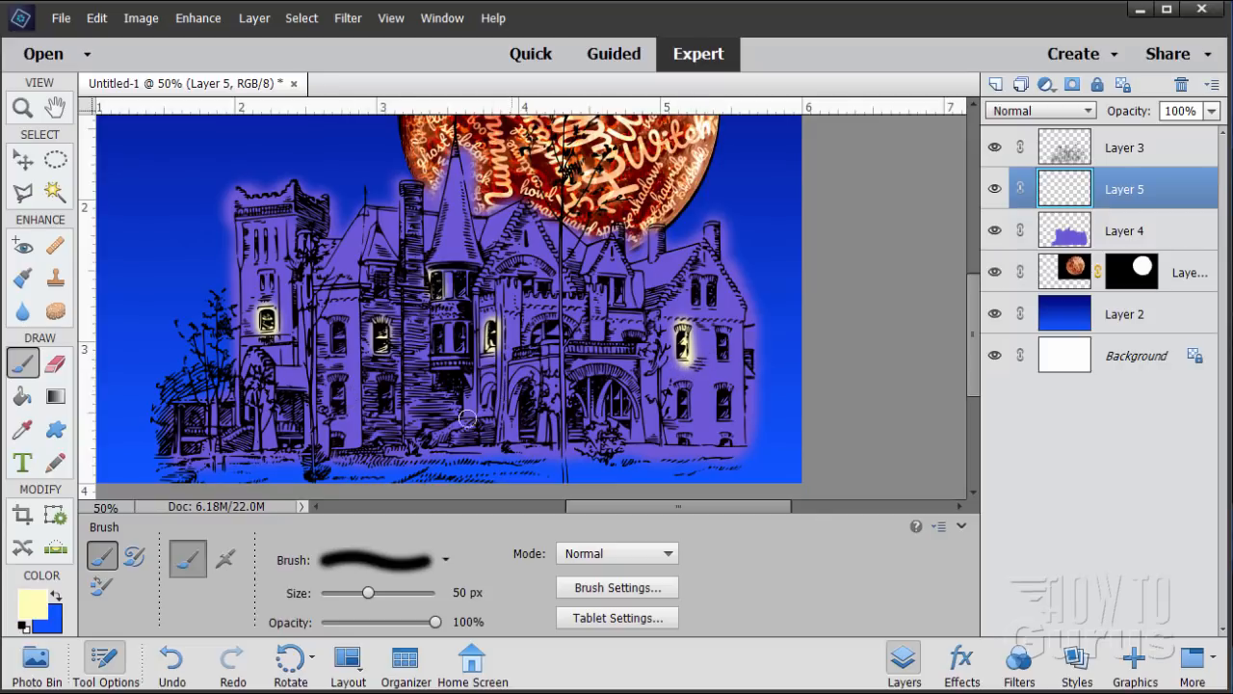
pyautogui.moveTo(340, 376); pyautogui.dragTo(337, 408)
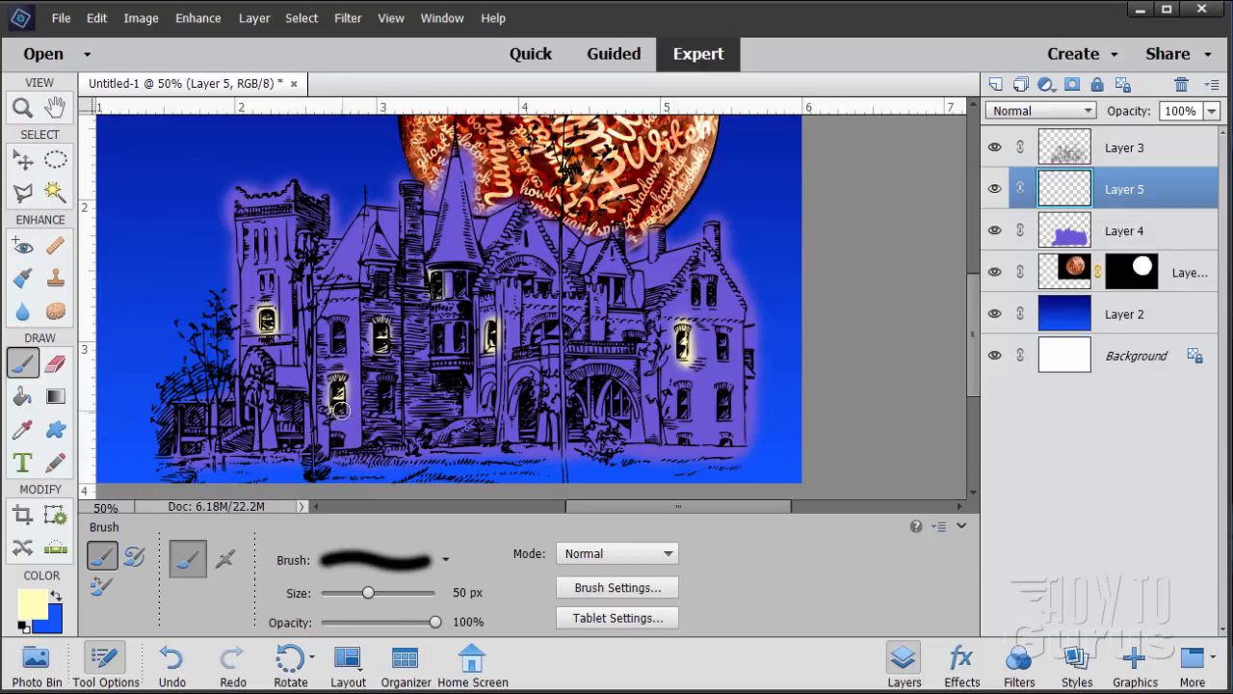
# Step: Soften the moon layer's mask with a Gaussian Blur of 15 pixels radius
pyautogui.scroll(3, 622, 368)
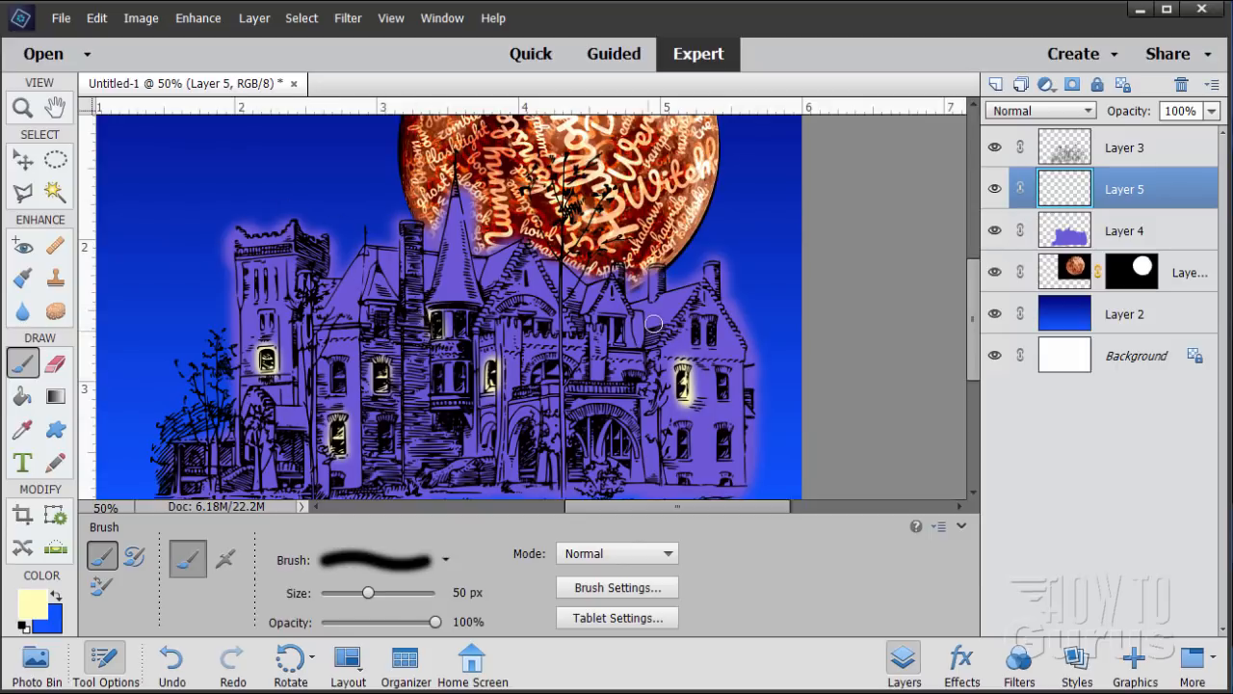
pyautogui.scroll(8, 653, 323)
pyautogui.scroll(1, 685, 376)
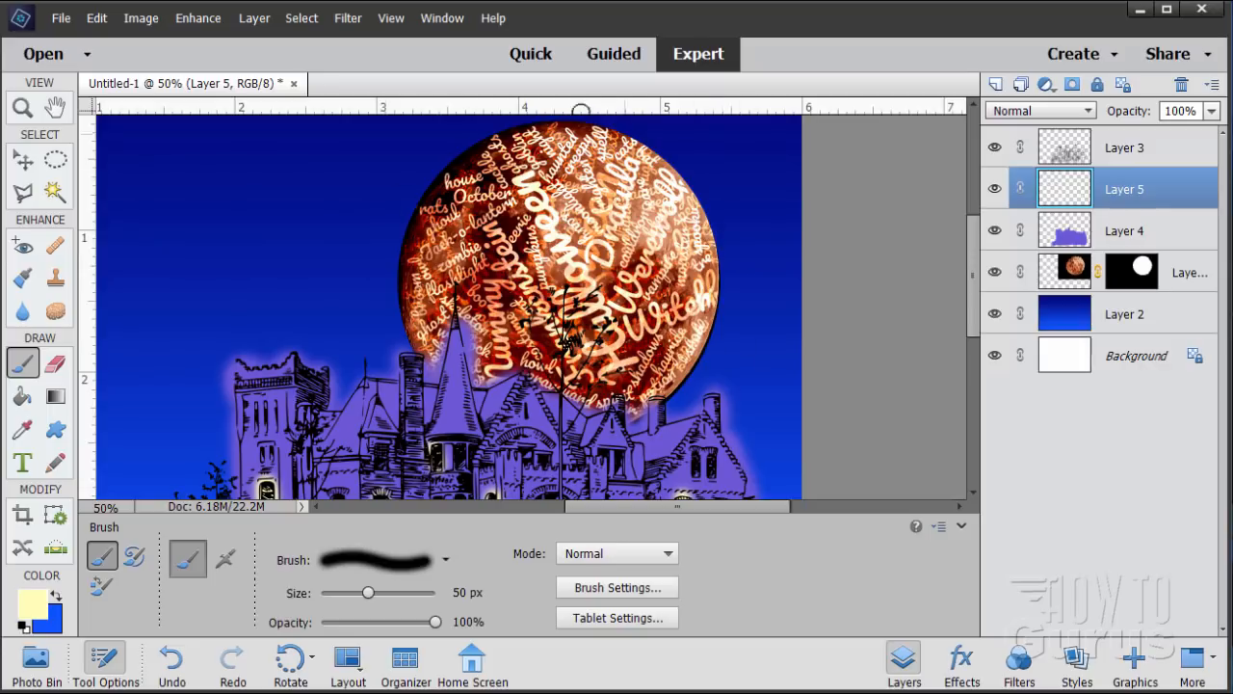
pyautogui.click(23, 159)
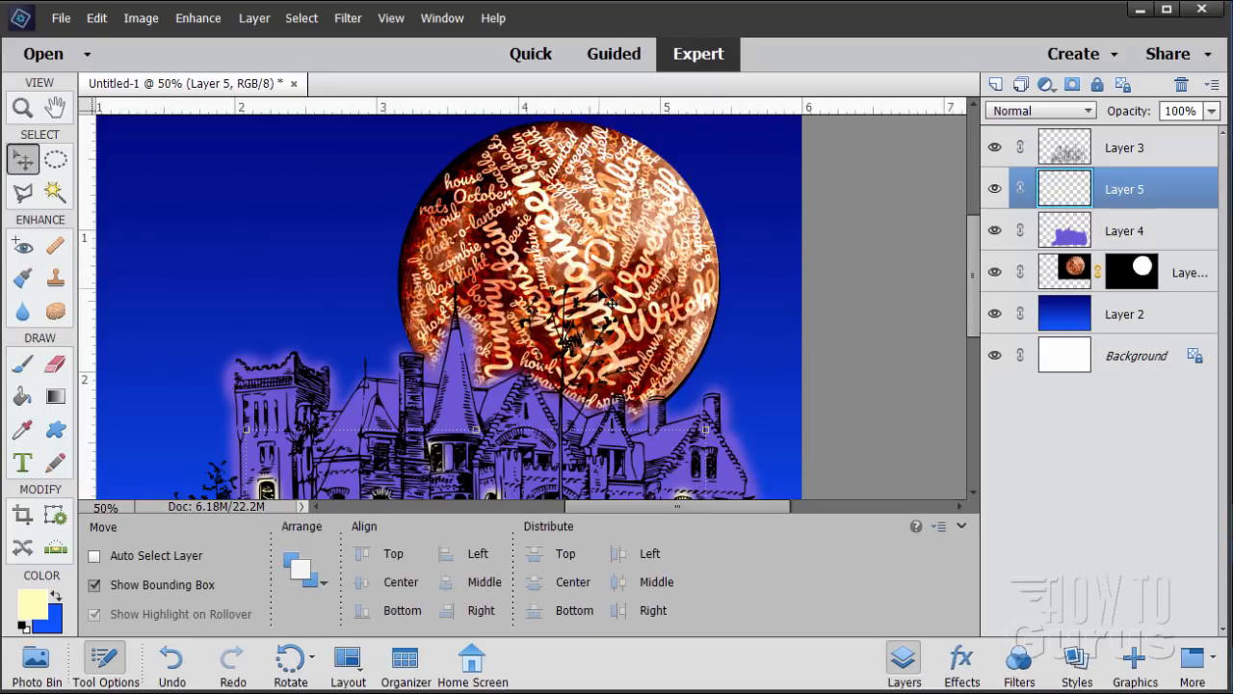
pyautogui.click(1073, 274)
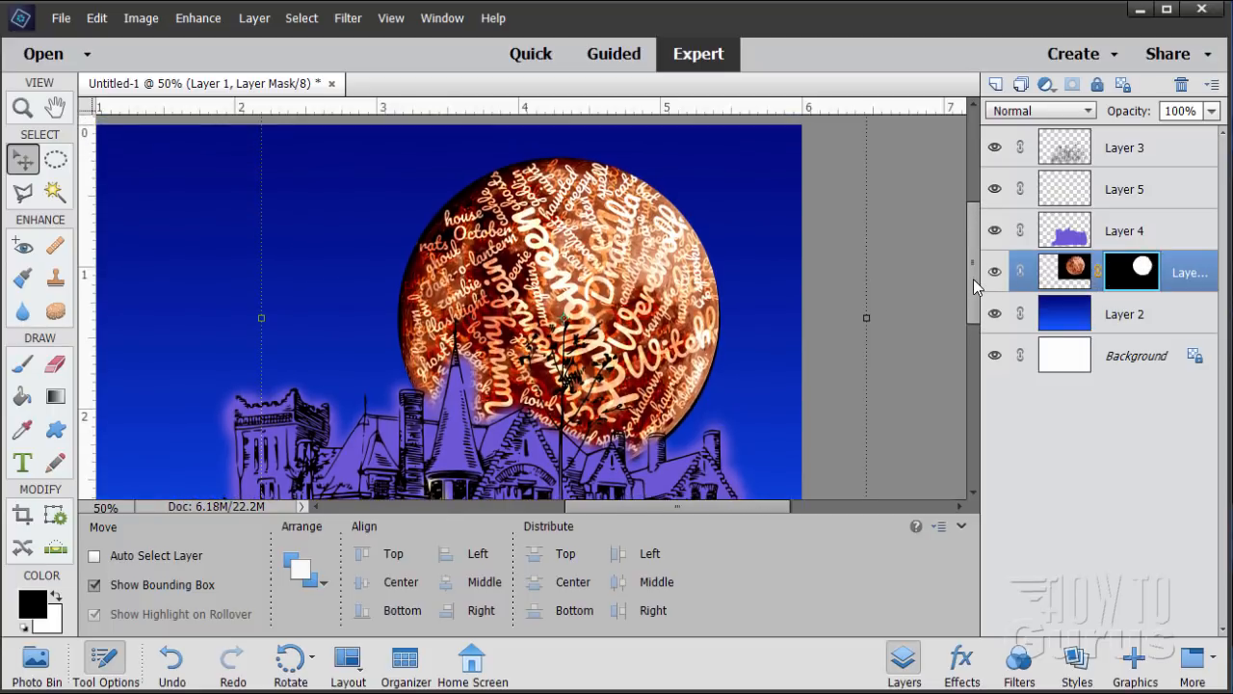
pyautogui.moveTo(974, 280); pyautogui.dragTo(974, 280)
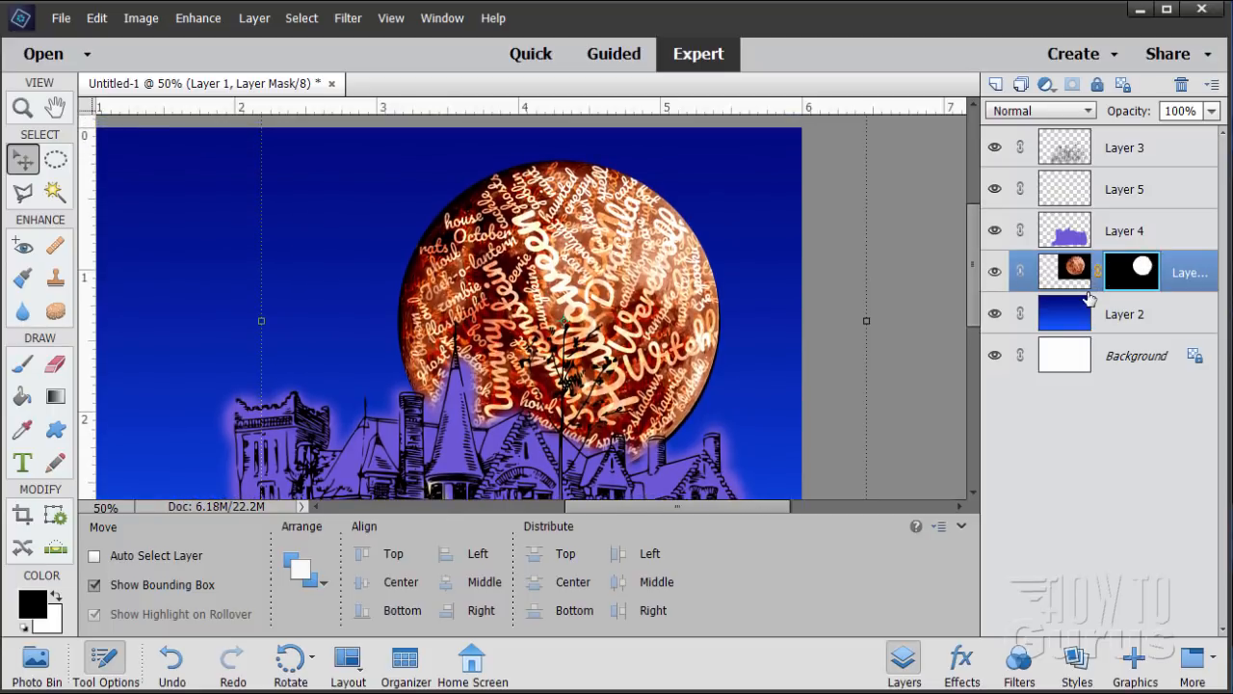
pyautogui.click(346, 18)
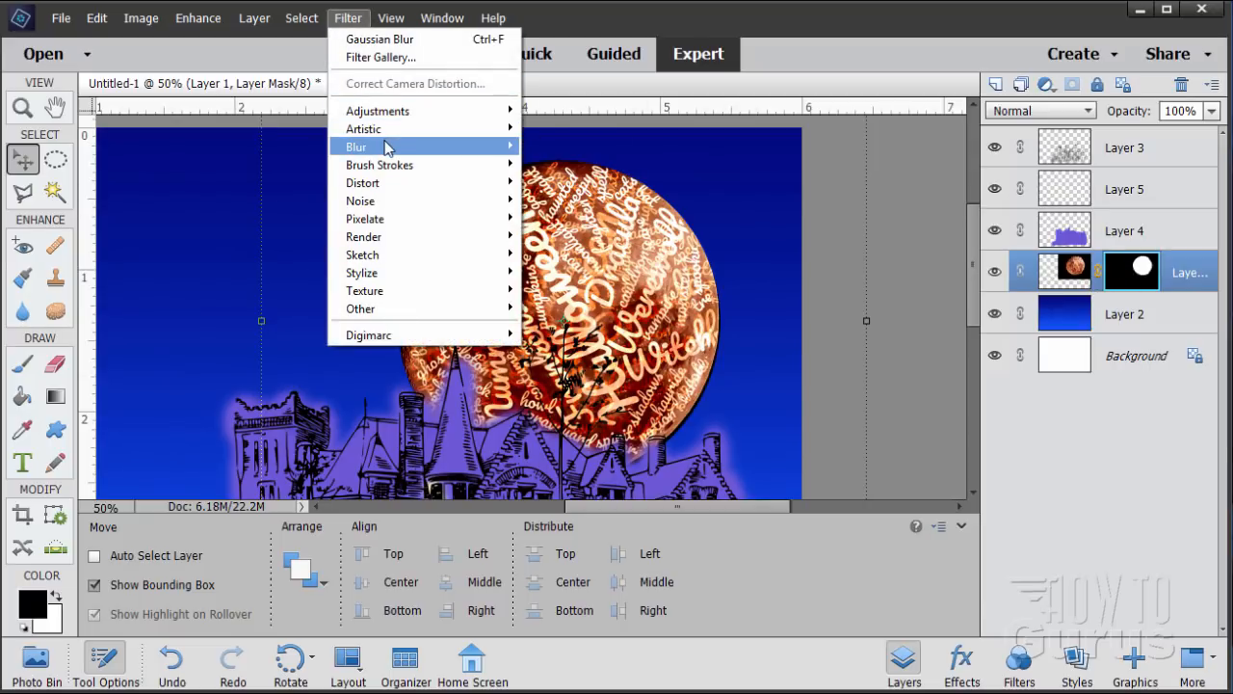
pyautogui.moveTo(387, 147)
pyautogui.click(582, 200)
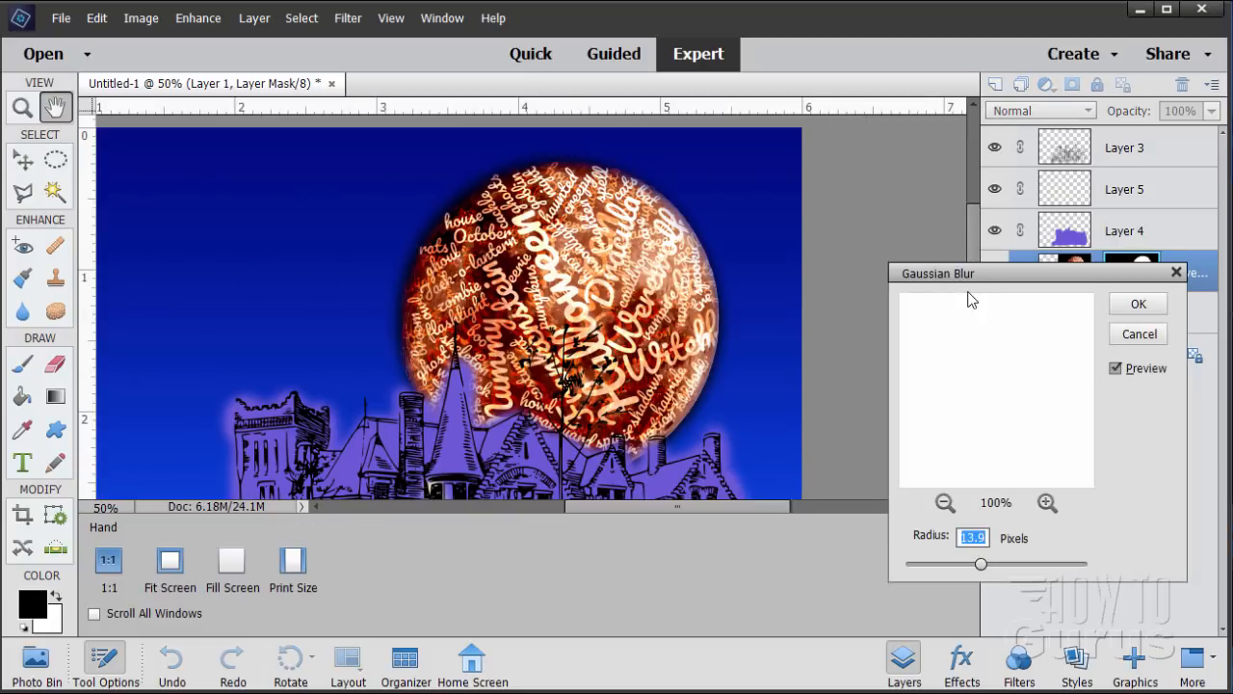
pyautogui.moveTo(968, 280); pyautogui.dragTo(927, 270)
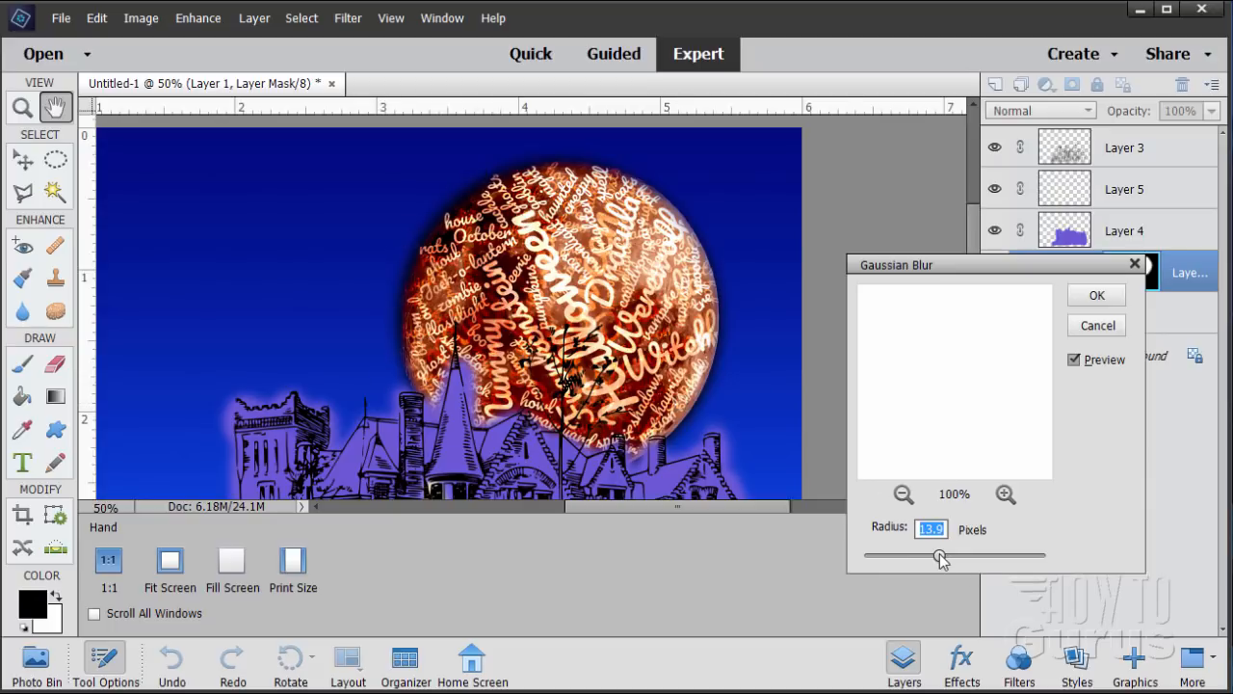
pyautogui.moveTo(940, 557)
pyautogui.mouseDown()
pyautogui.moveTo(885, 561)
pyautogui.moveTo(944, 560)
pyautogui.mouseUp()
pyautogui.write('15')
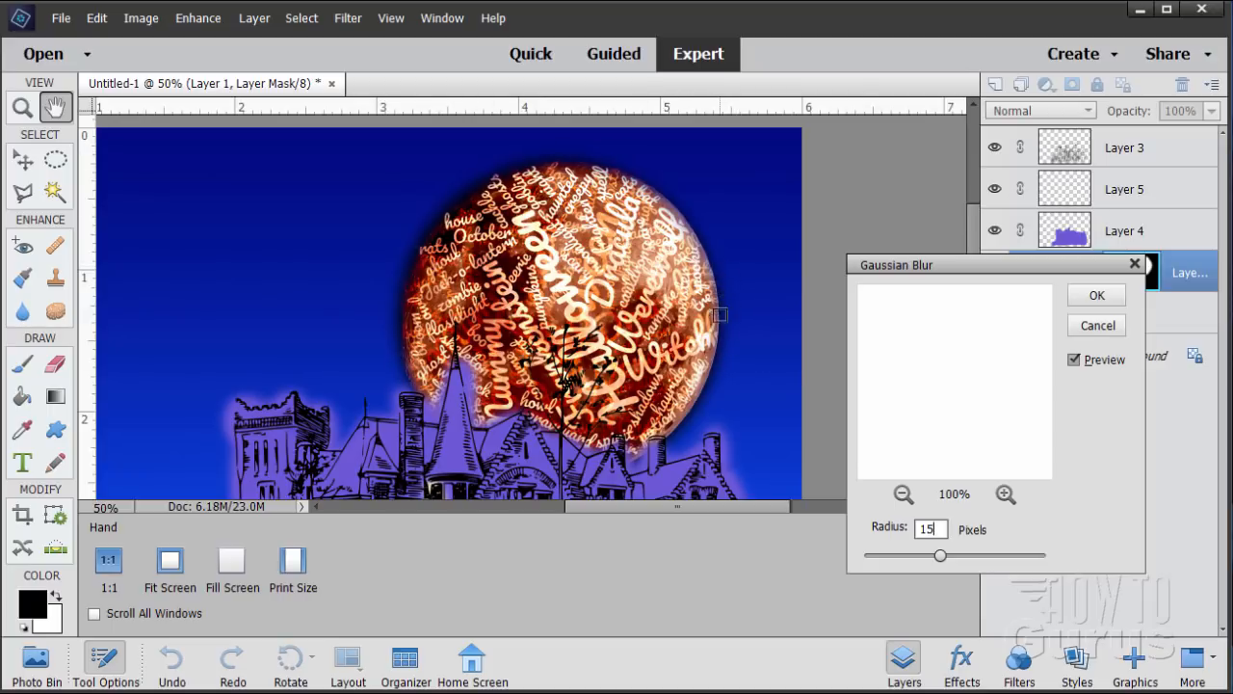
pyautogui.click(1096, 296)
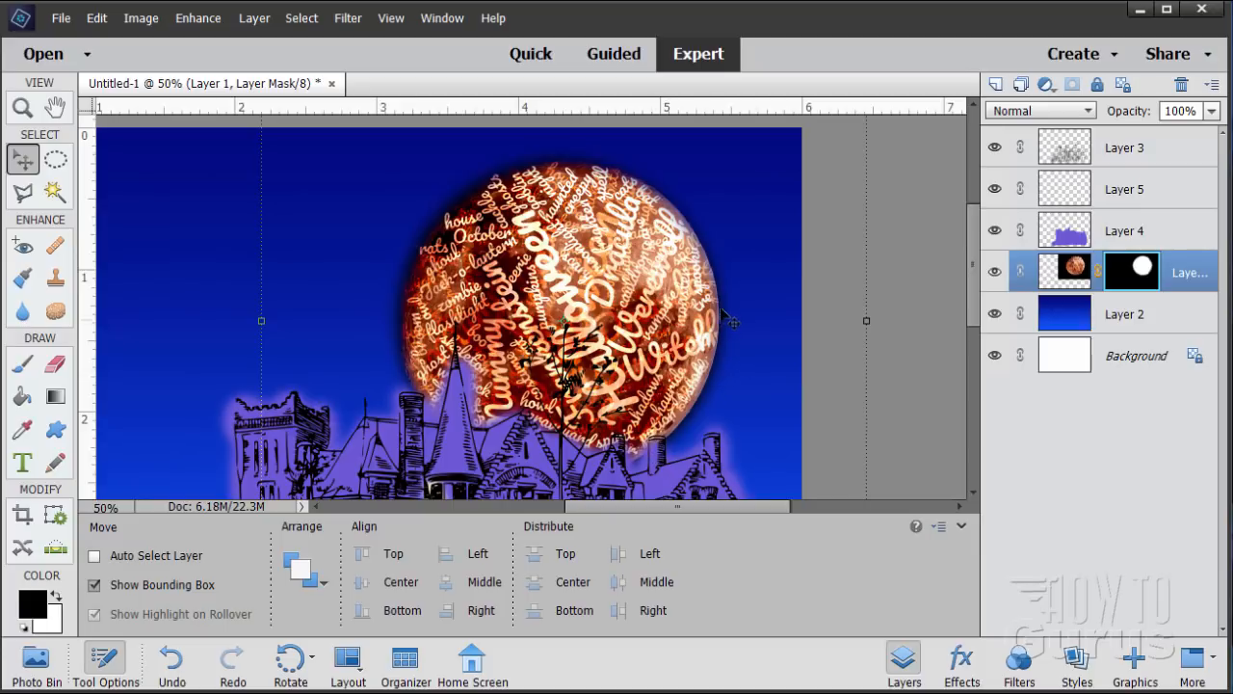
# Step: Target the moon layer's image instead of its mask, and set the Blur tool's size to 30 px
pyautogui.click(1075, 274)
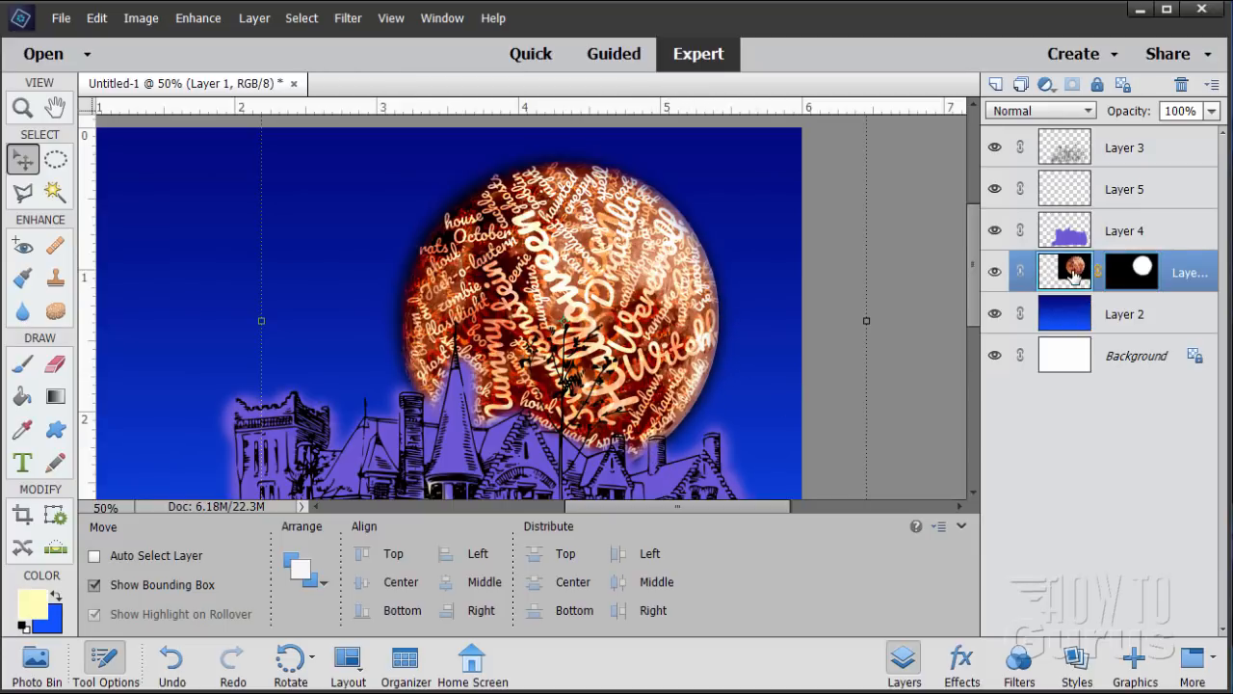
pyautogui.click(24, 321)
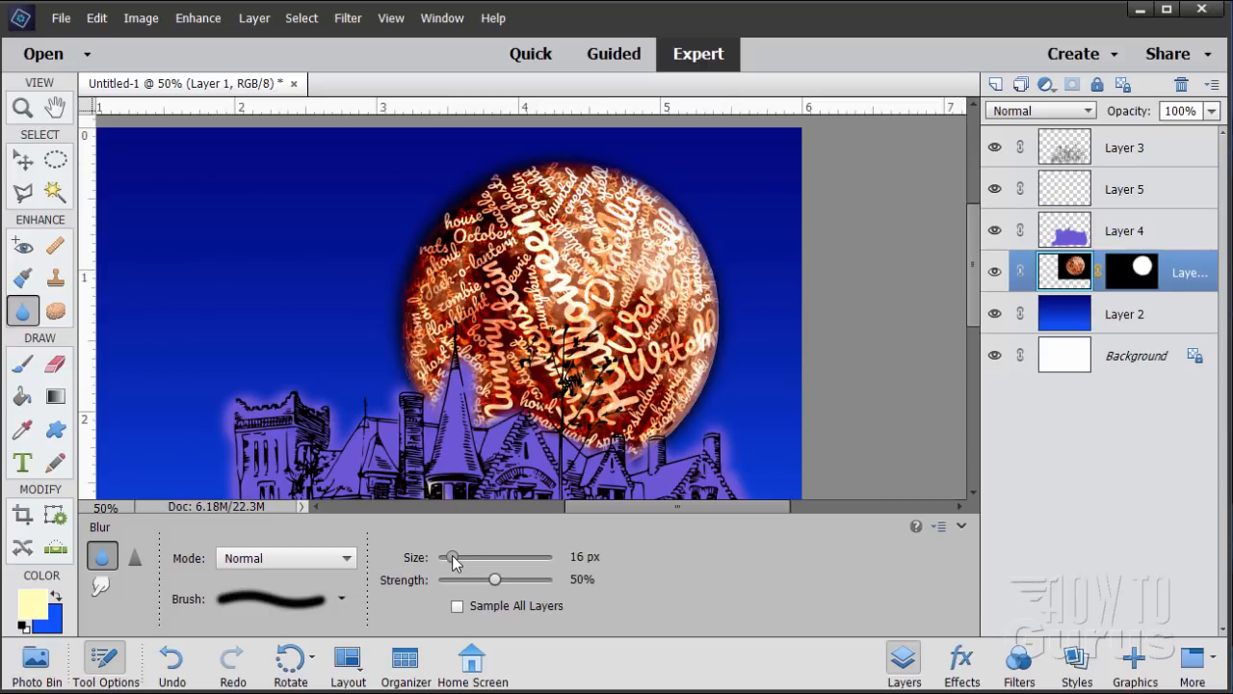
pyautogui.moveTo(453, 560); pyautogui.dragTo(456, 558)
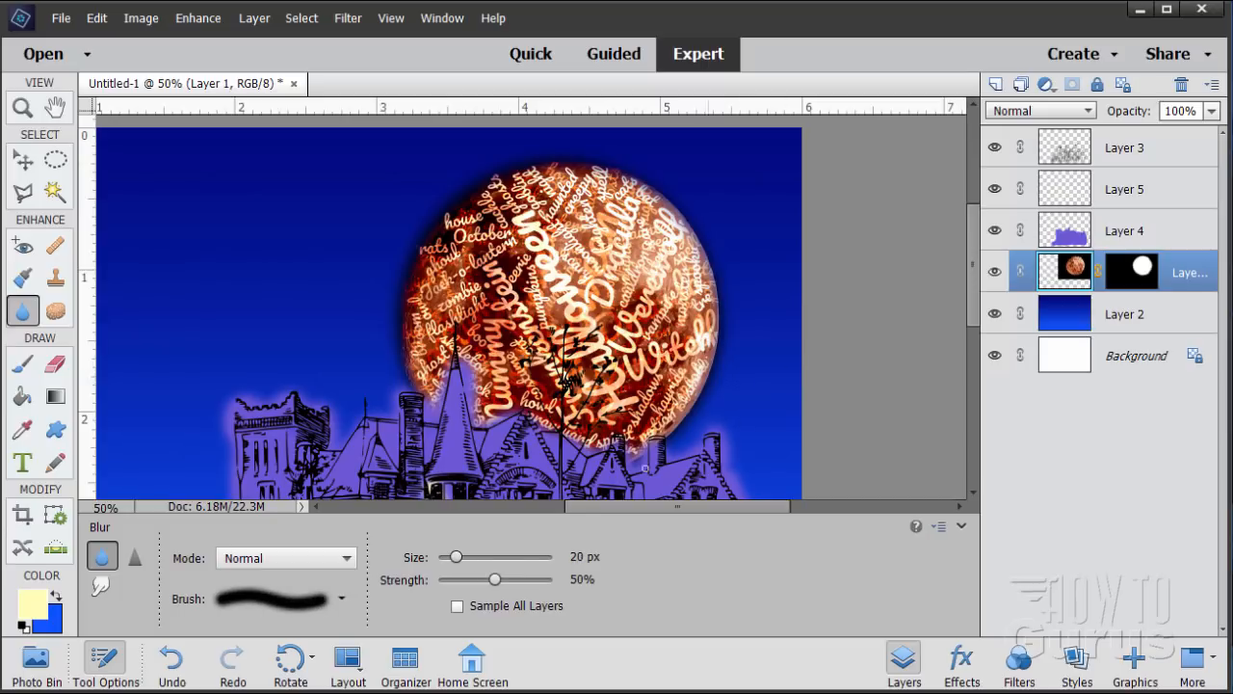
pyautogui.moveTo(456, 562); pyautogui.dragTo(466, 563)
pyautogui.click(572, 557)
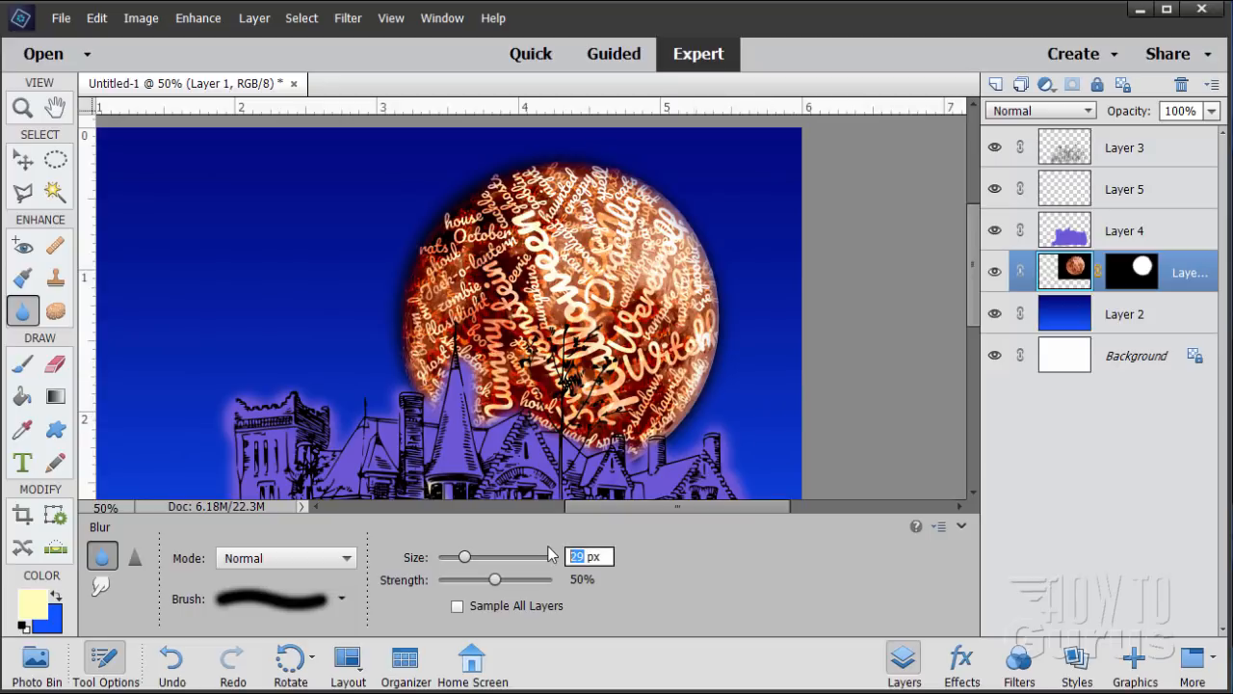
pyautogui.write('230')
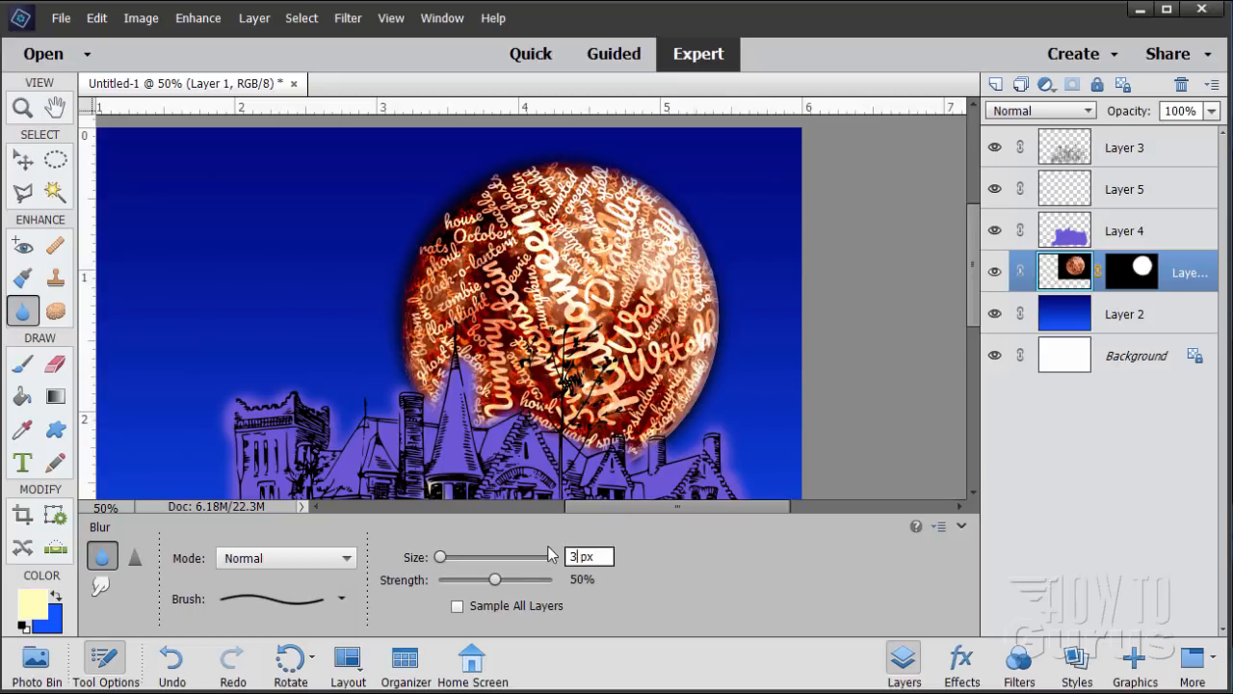
# Step: Smooth the hard line along the moon's lower right edge with the Blur tool, working at 100% zoom
pyautogui.click(22, 108)
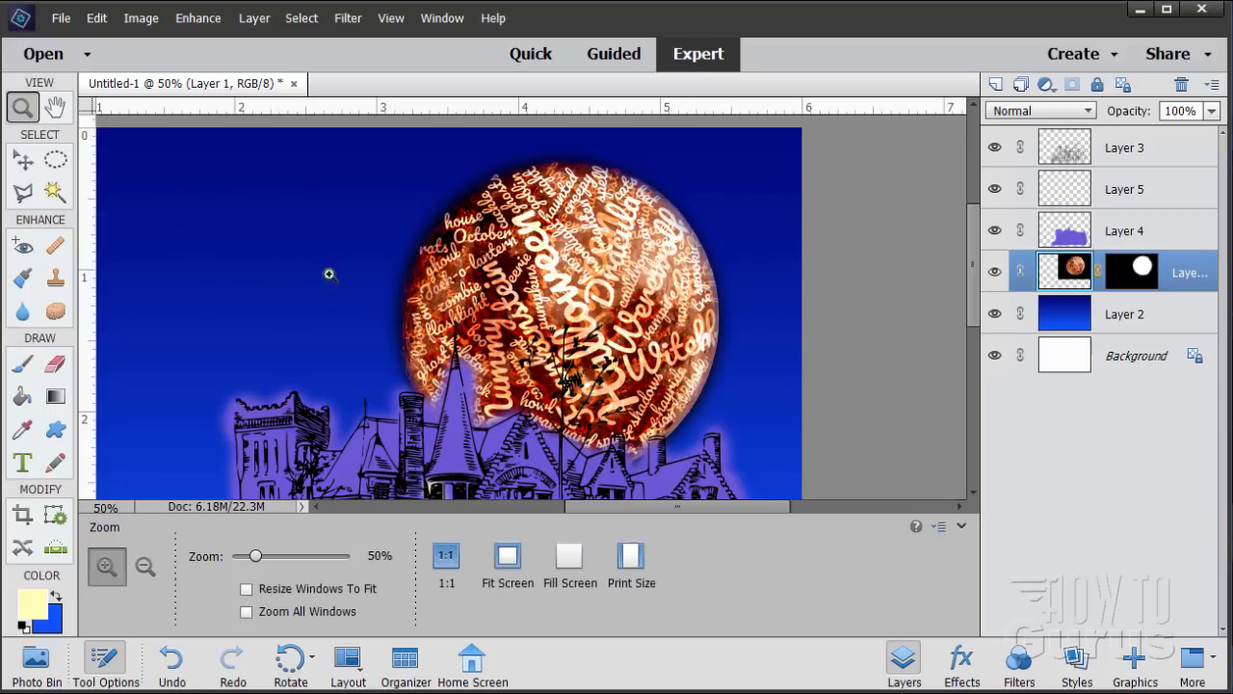
pyautogui.click(689, 428)
pyautogui.click(687, 427)
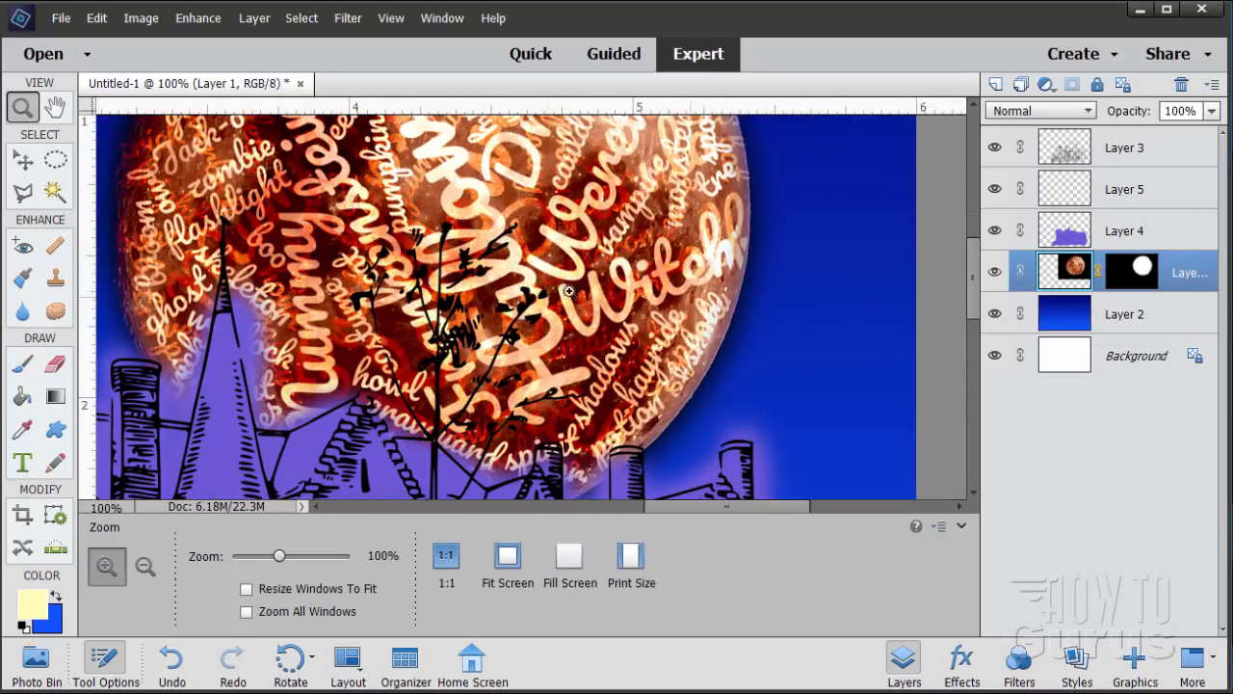
pyautogui.click(21, 161)
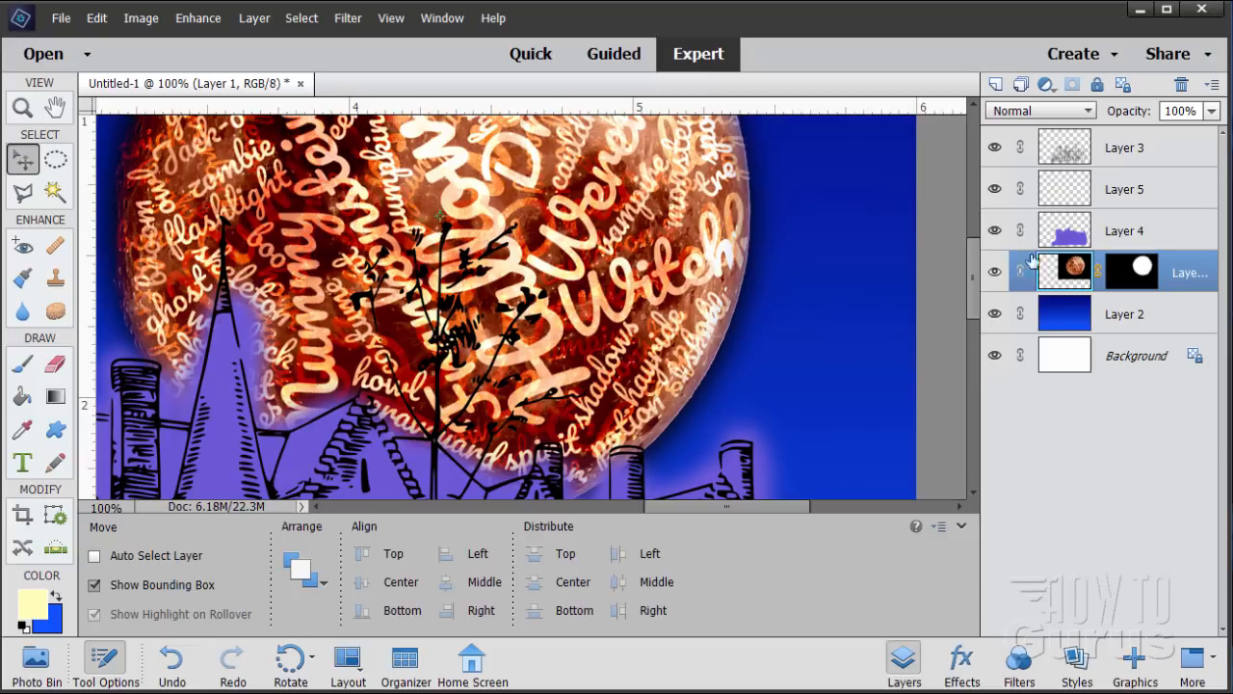
pyautogui.click(21, 312)
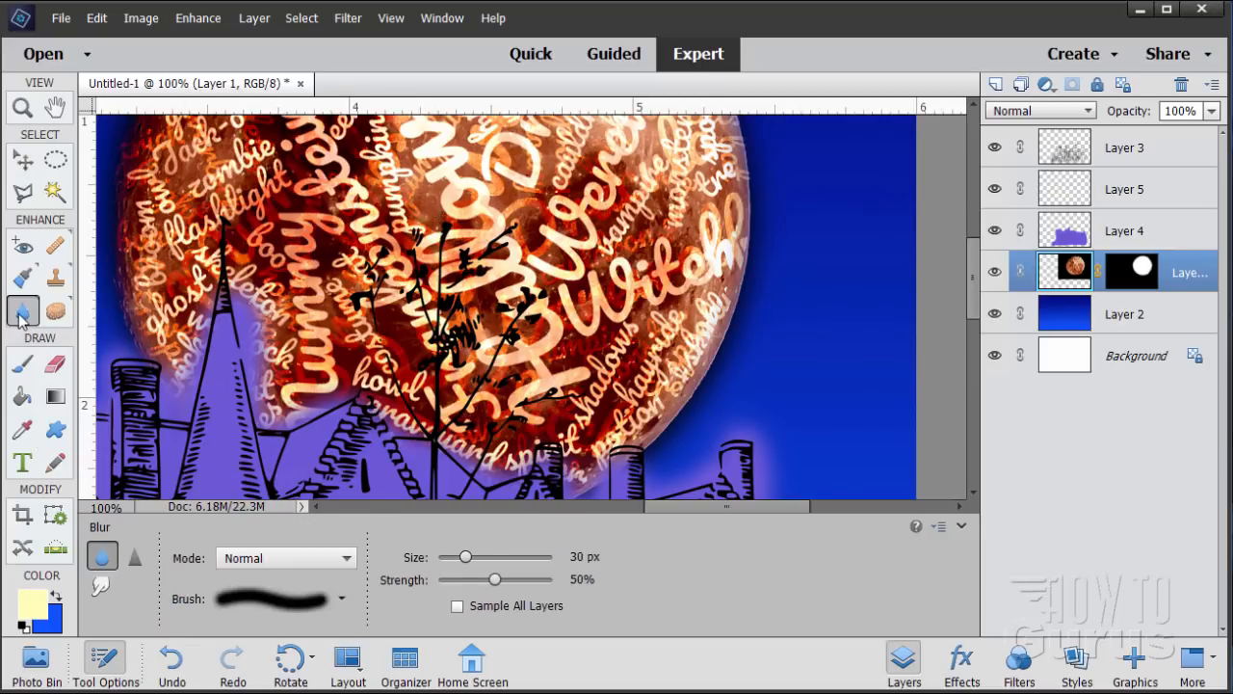
pyautogui.moveTo(673, 417)
pyautogui.mouseDown()
pyautogui.moveTo(701, 402)
pyautogui.moveTo(696, 392)
pyautogui.moveTo(641, 454)
pyautogui.moveTo(719, 361)
pyautogui.moveTo(650, 453)
pyautogui.moveTo(688, 423)
pyautogui.moveTo(595, 489)
pyautogui.moveTo(636, 477)
pyautogui.moveTo(708, 390)
pyautogui.moveTo(731, 331)
pyautogui.moveTo(672, 438)
pyautogui.moveTo(709, 364)
pyautogui.mouseUp()
pyautogui.moveTo(649, 456)
pyautogui.mouseDown()
pyautogui.moveTo(737, 342)
pyautogui.moveTo(739, 319)
pyautogui.moveTo(704, 391)
pyautogui.moveTo(749, 261)
pyautogui.moveTo(722, 375)
pyautogui.moveTo(753, 239)
pyautogui.moveTo(716, 382)
pyautogui.moveTo(749, 283)
pyautogui.moveTo(755, 200)
pyautogui.moveTo(745, 308)
pyautogui.moveTo(753, 207)
pyautogui.moveTo(748, 297)
pyautogui.moveTo(756, 228)
pyautogui.moveTo(751, 276)
pyautogui.mouseUp()
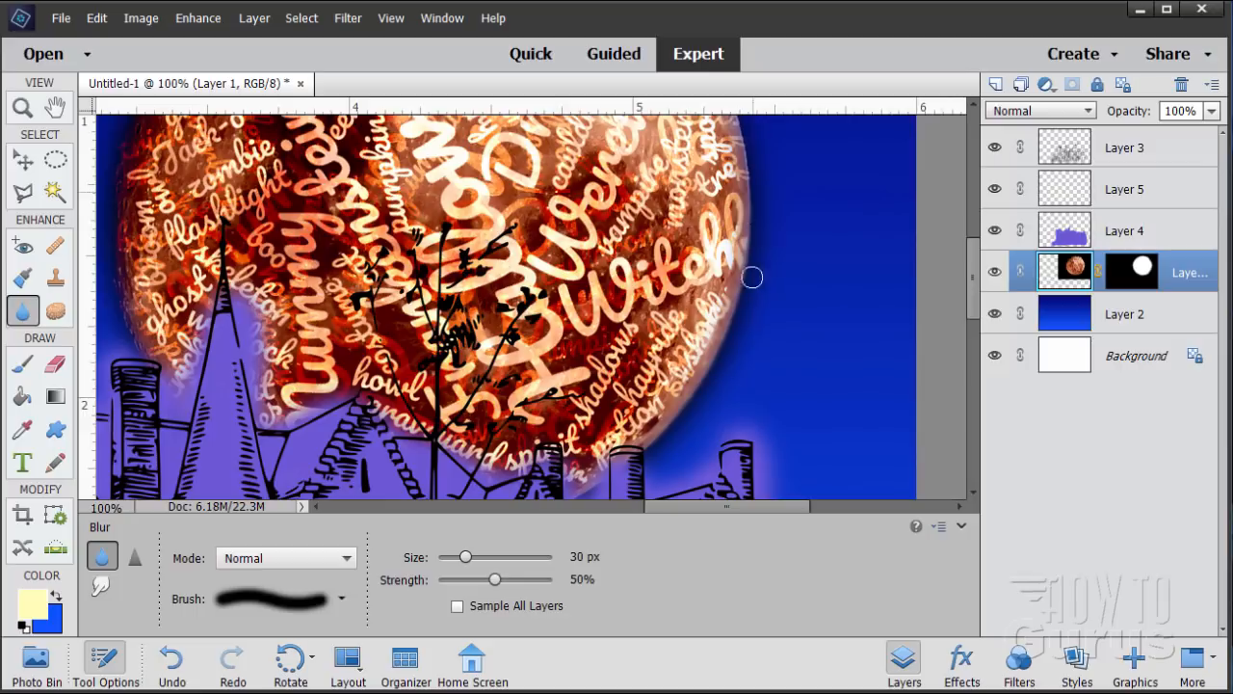
# Step: Continue softening the moon's right edge with the Blur tool, from its upper curve down to its lower side
pyautogui.moveTo(975, 310); pyautogui.dragTo(976, 269)
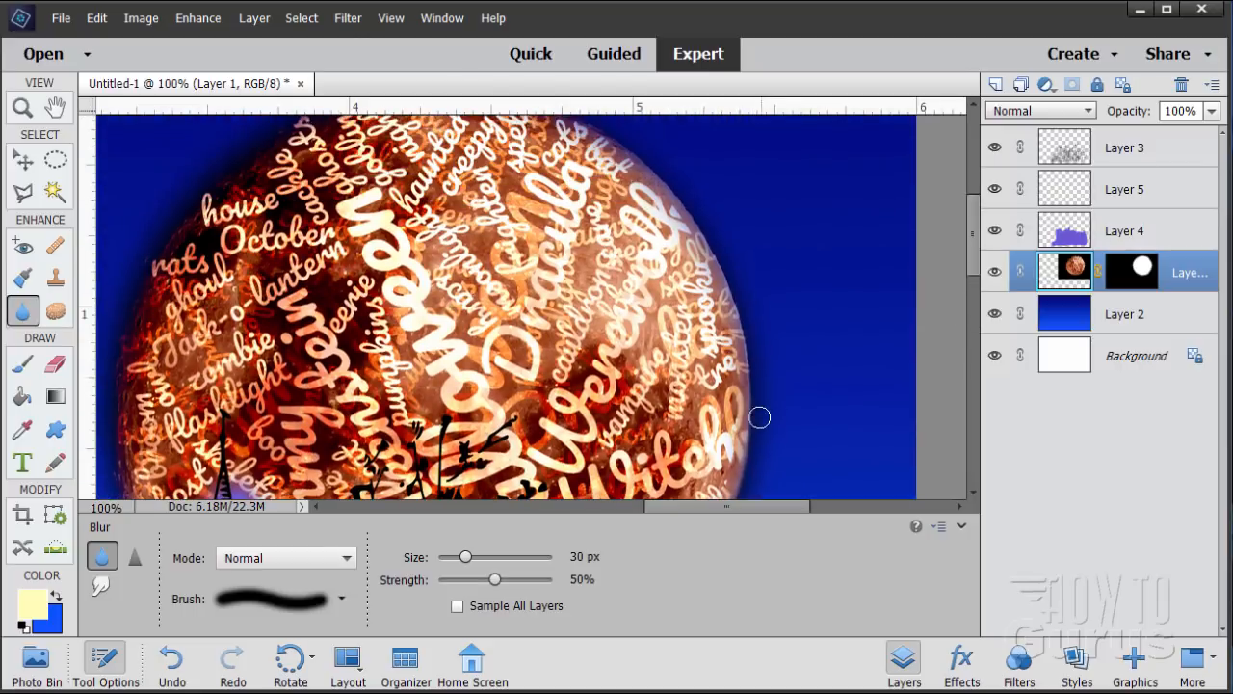
pyautogui.moveTo(755, 410)
pyautogui.mouseDown()
pyautogui.moveTo(747, 337)
pyautogui.moveTo(731, 288)
pyautogui.moveTo(754, 398)
pyautogui.moveTo(716, 263)
pyautogui.moveTo(743, 341)
pyautogui.moveTo(730, 294)
pyautogui.mouseUp()
pyautogui.moveTo(700, 236)
pyautogui.mouseDown()
pyautogui.moveTo(727, 286)
pyautogui.moveTo(650, 161)
pyautogui.moveTo(698, 215)
pyautogui.moveTo(631, 151)
pyautogui.moveTo(713, 246)
pyautogui.moveTo(709, 236)
pyautogui.moveTo(750, 326)
pyautogui.moveTo(758, 401)
pyautogui.moveTo(715, 279)
pyautogui.mouseUp()
pyautogui.moveTo(973, 279); pyautogui.dragTo(973, 327)
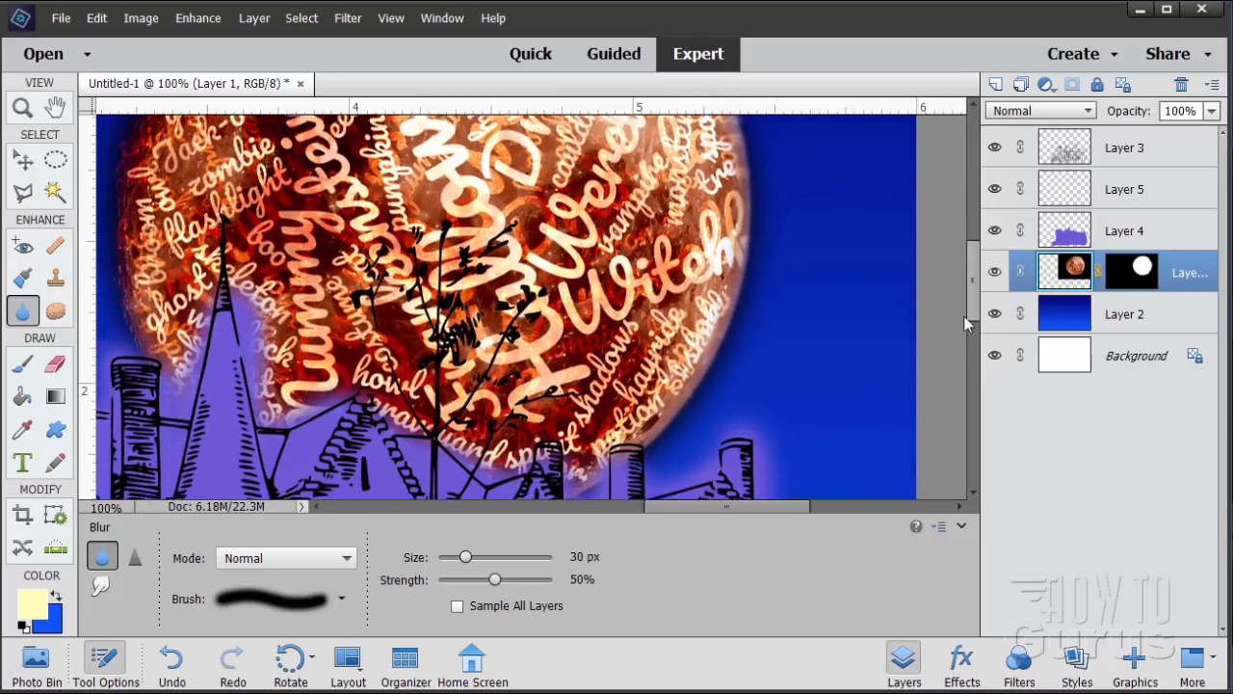
pyautogui.moveTo(727, 333)
pyautogui.mouseDown()
pyautogui.moveTo(742, 280)
pyautogui.moveTo(686, 390)
pyautogui.moveTo(728, 343)
pyautogui.moveTo(668, 422)
pyautogui.moveTo(696, 392)
pyautogui.moveTo(579, 492)
pyautogui.moveTo(580, 476)
pyautogui.moveTo(644, 458)
pyautogui.moveTo(593, 475)
pyautogui.moveTo(673, 399)
pyautogui.moveTo(661, 414)
pyautogui.moveTo(673, 410)
pyautogui.moveTo(710, 332)
pyautogui.moveTo(681, 382)
pyautogui.moveTo(756, 315)
pyautogui.moveTo(732, 335)
pyautogui.mouseUp()
# Step: Shift the moon slightly to the right in the sky behind the mansion
pyautogui.click(27, 110)
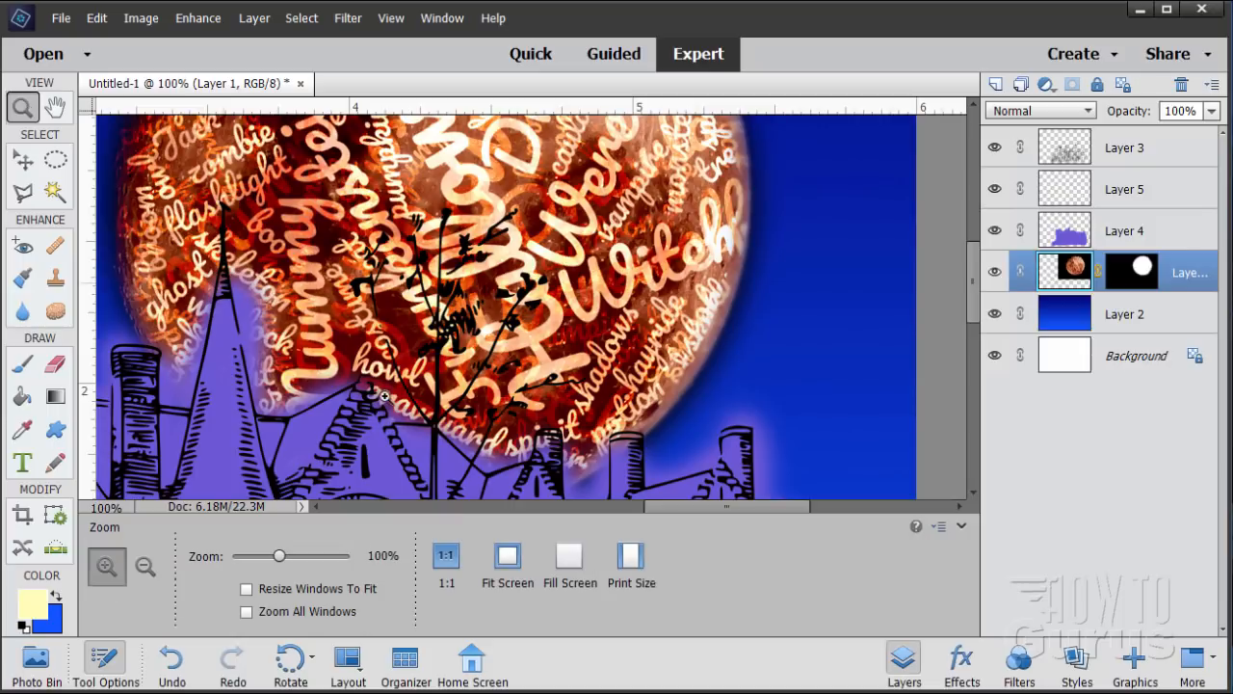
pyautogui.click(507, 564)
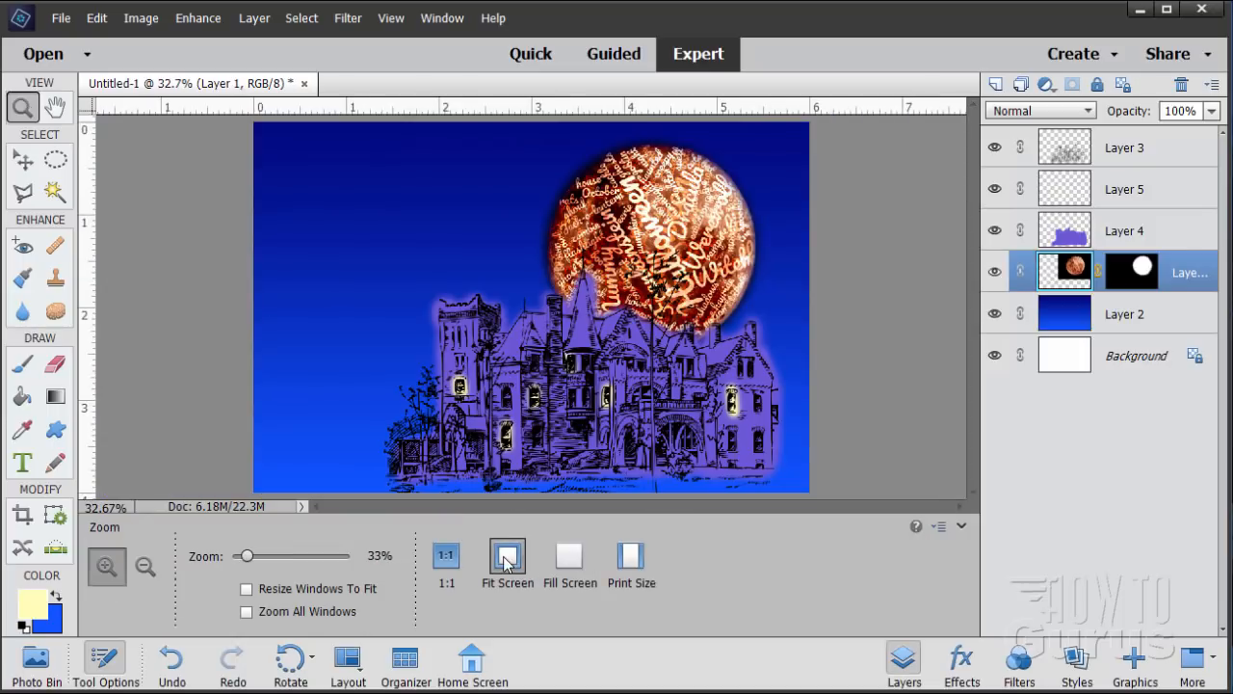
pyautogui.click(25, 162)
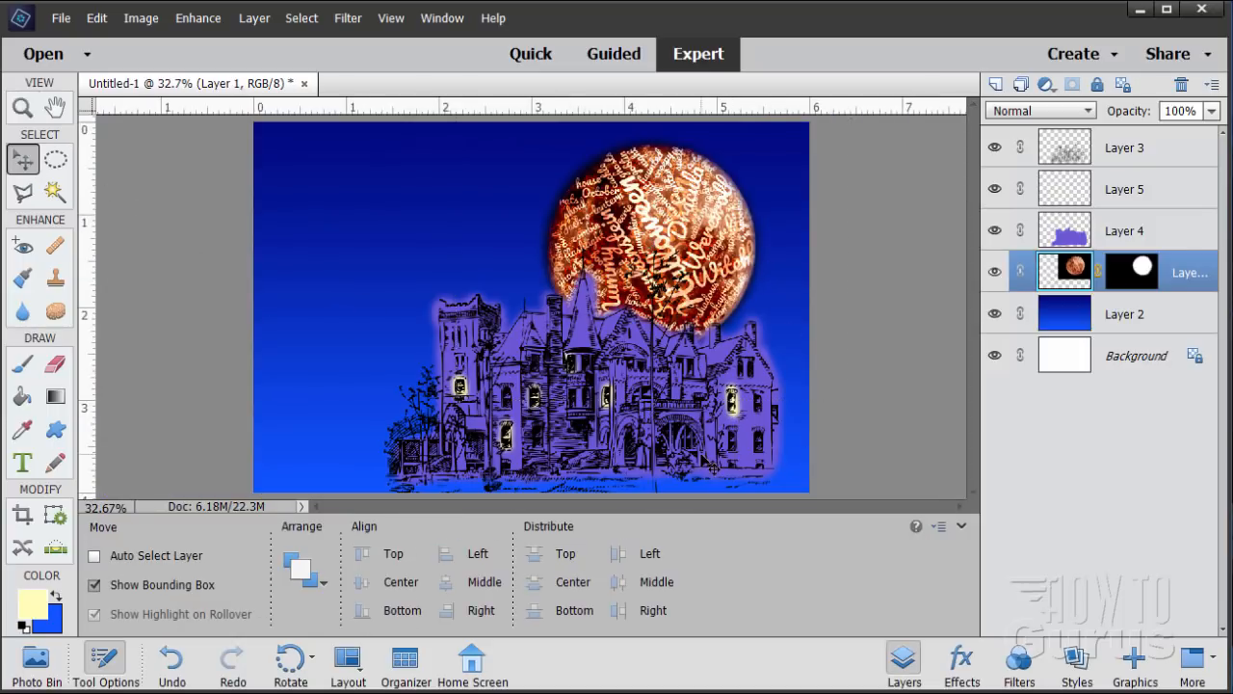
pyautogui.moveTo(713, 278); pyautogui.dragTo(722, 266)
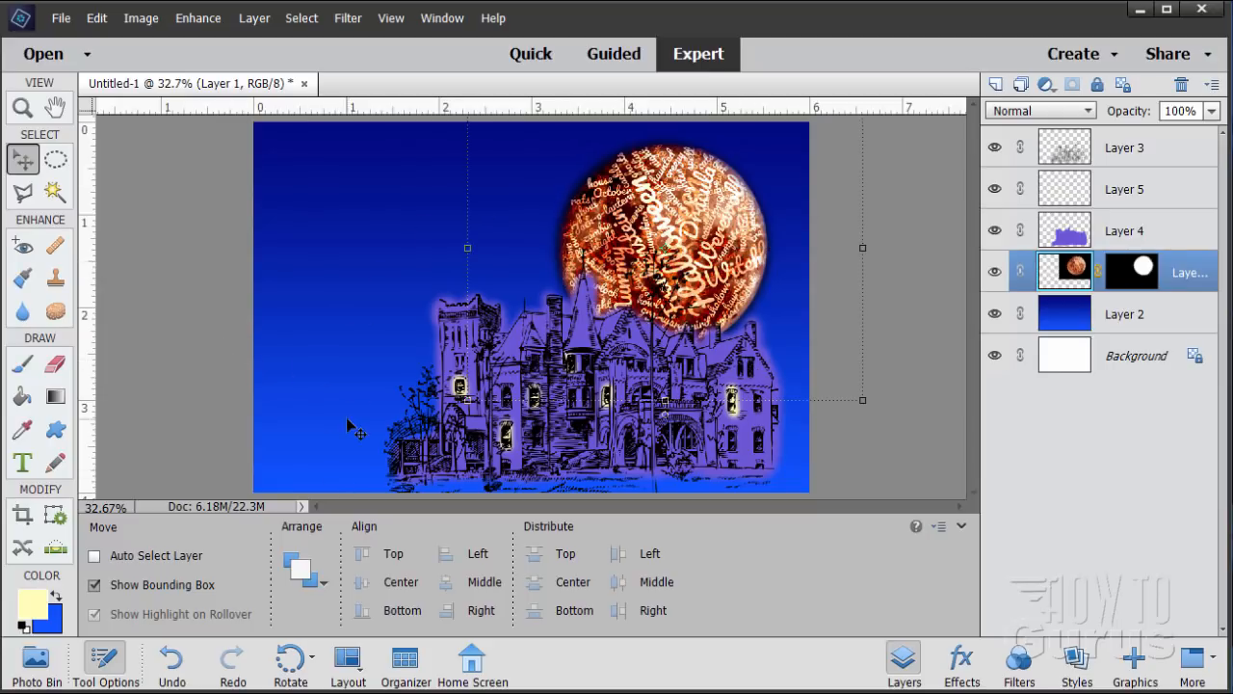
# Step: Reset the colors to black and white and make white (ffffff) the foreground color
pyautogui.click(25, 626)
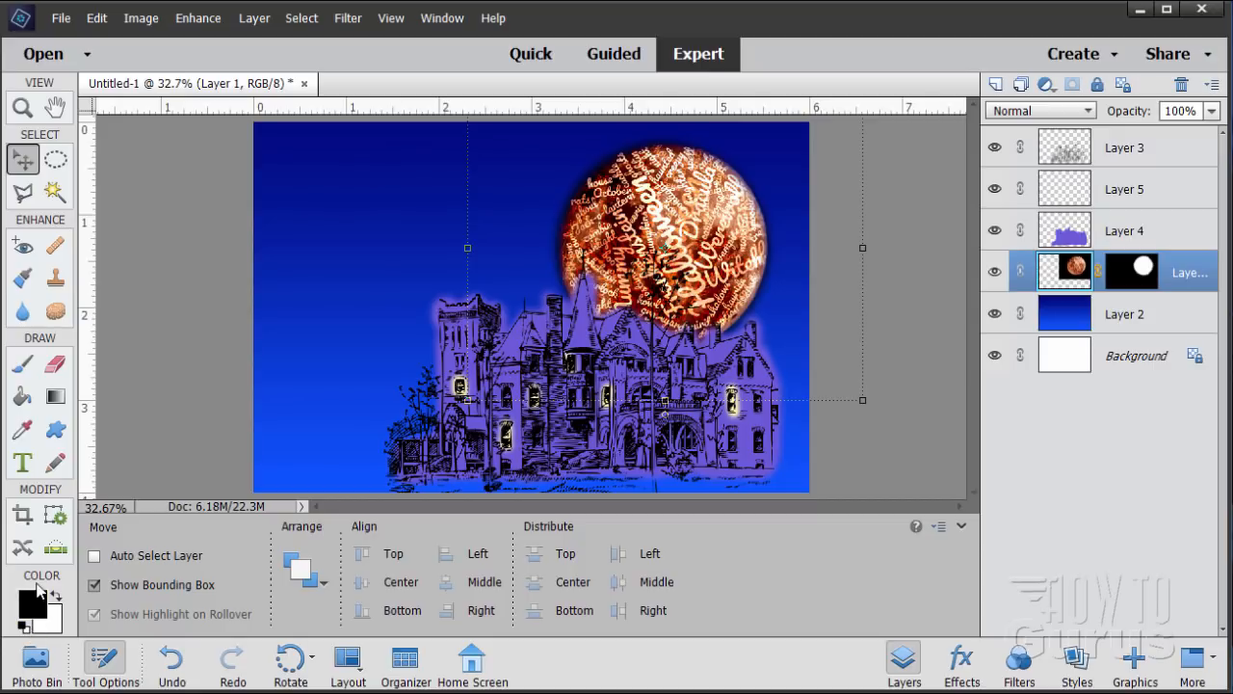
pyautogui.click(57, 597)
pyautogui.click(32, 607)
pyautogui.click(48, 603)
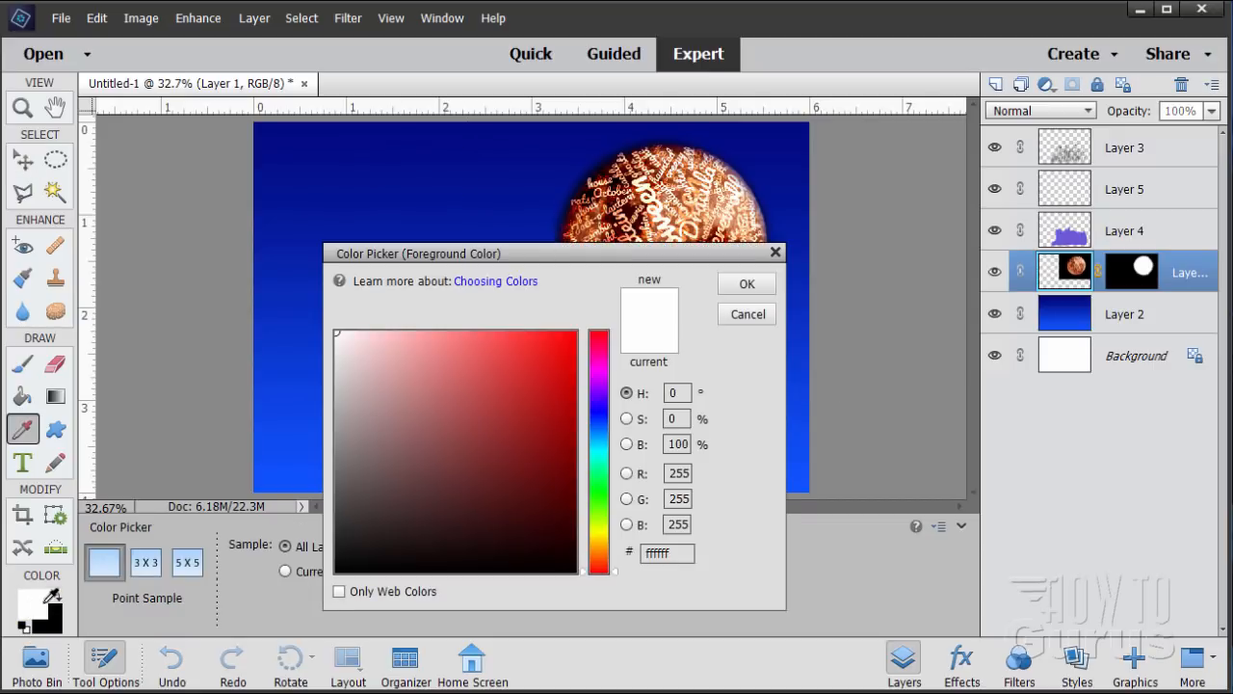
pyautogui.click(742, 284)
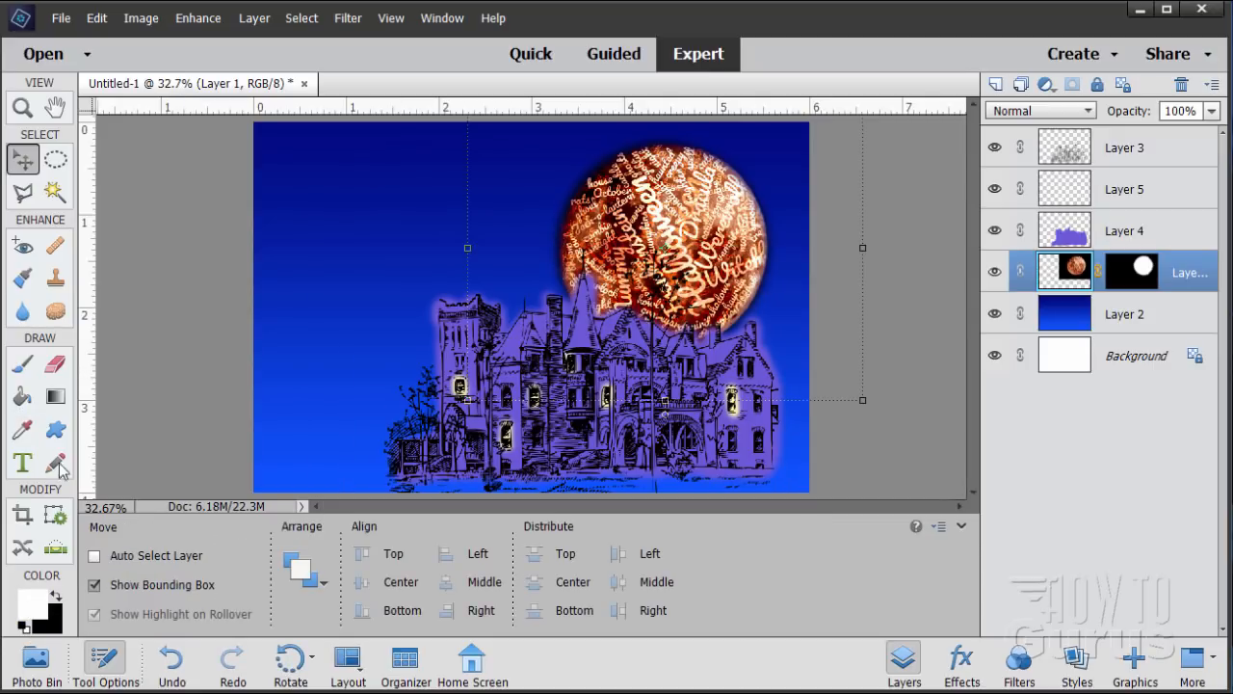
# Step: Add the greeting "Happy Halloween" on two lines across the upper sky in white 60 pt Bodoni Bd BT Bold Italic
pyautogui.click(24, 464)
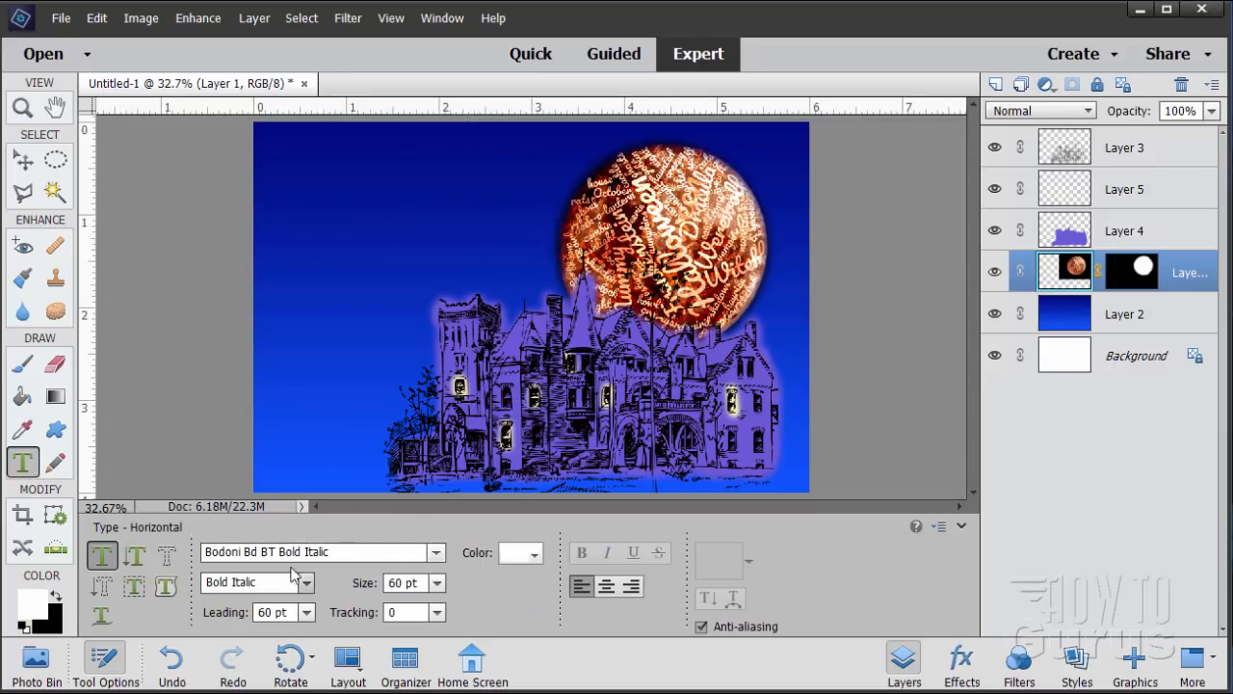
pyautogui.click(438, 555)
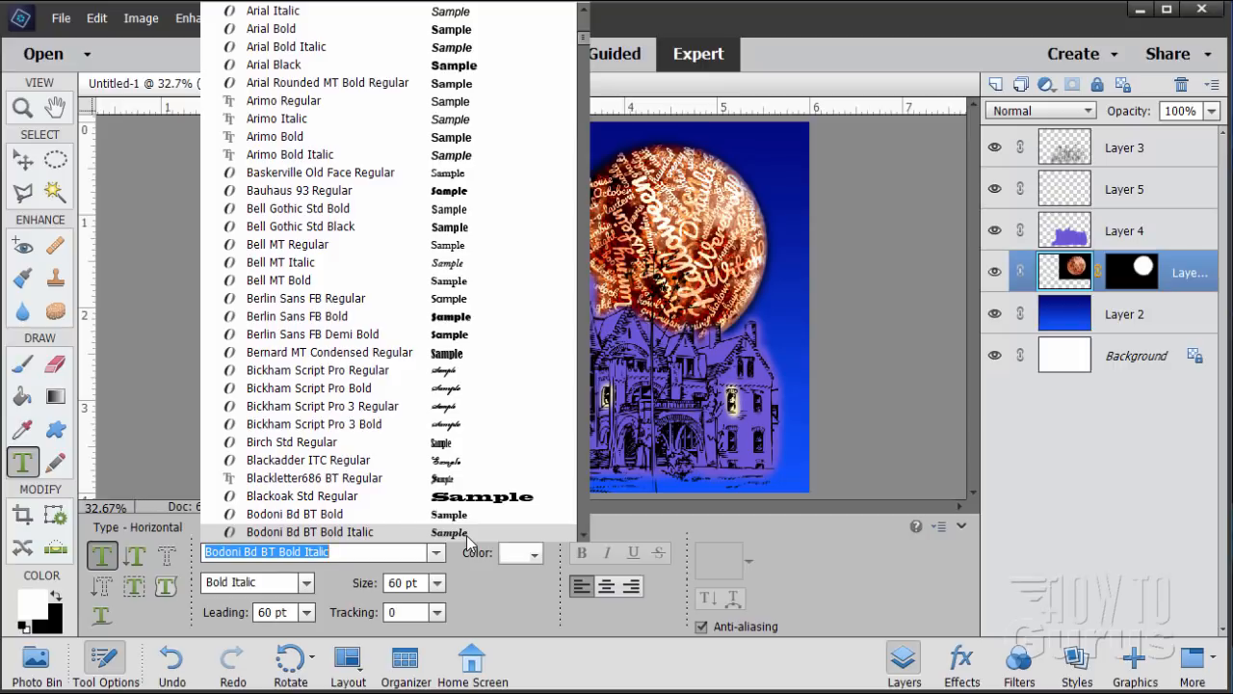
pyautogui.click(453, 532)
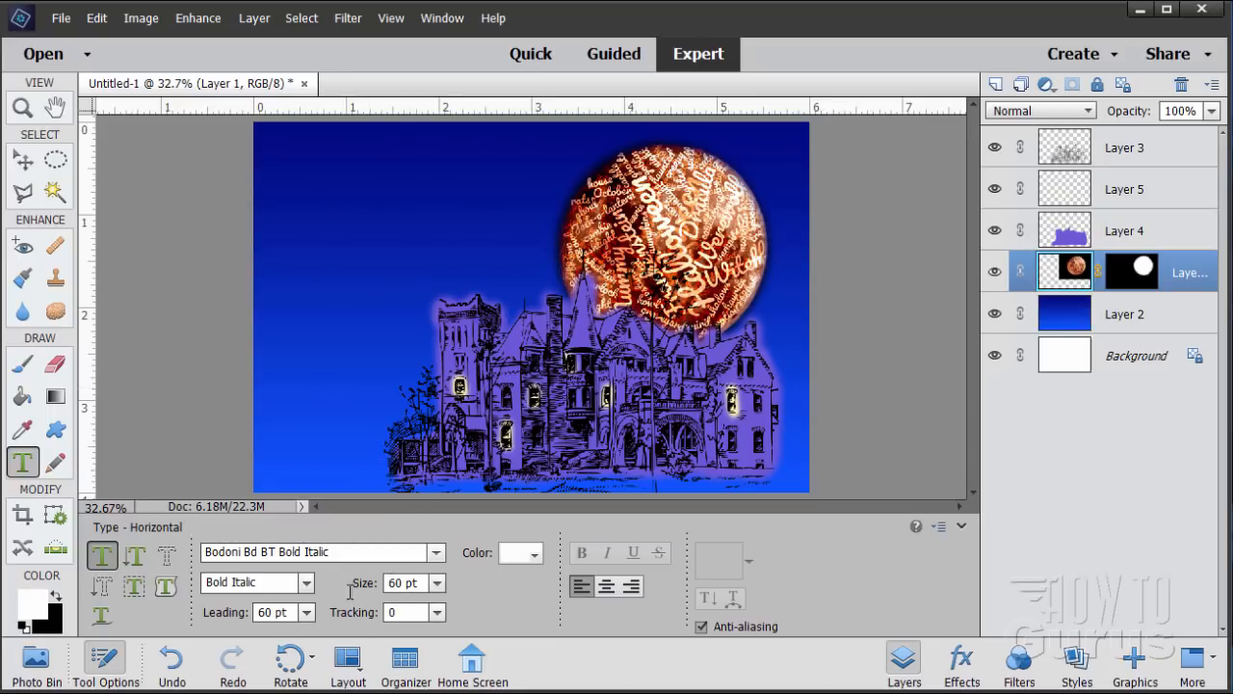
pyautogui.click(336, 195)
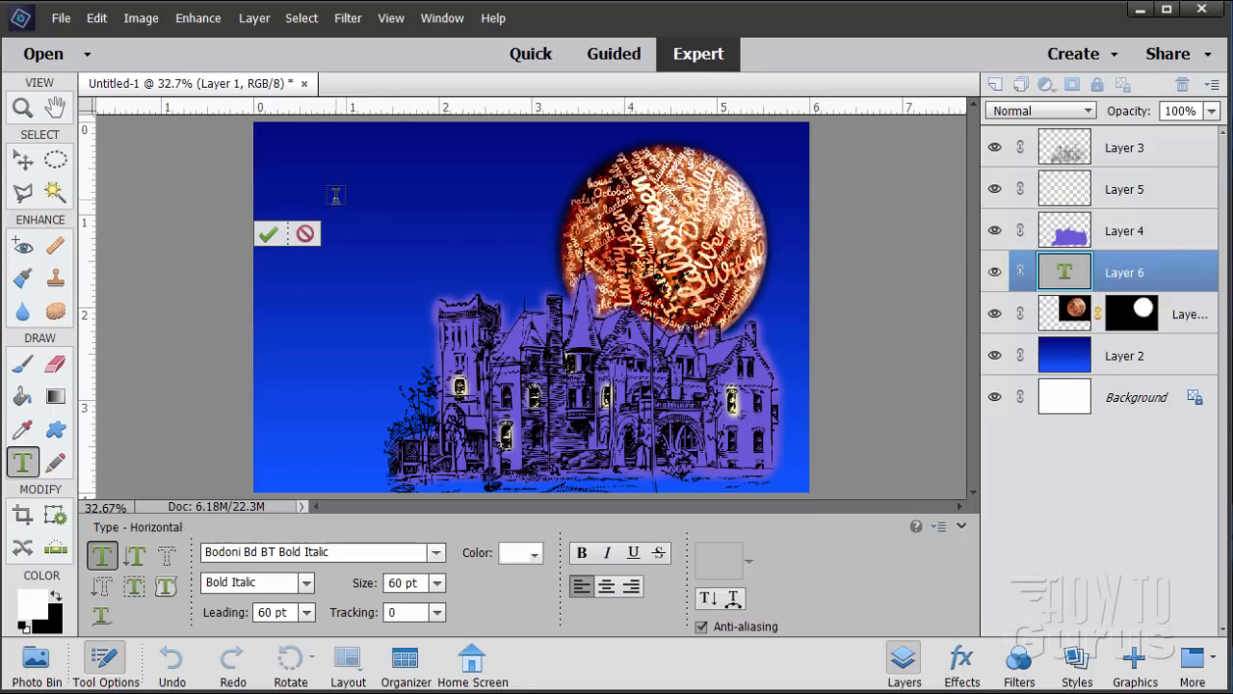
pyautogui.write('Hsappy')
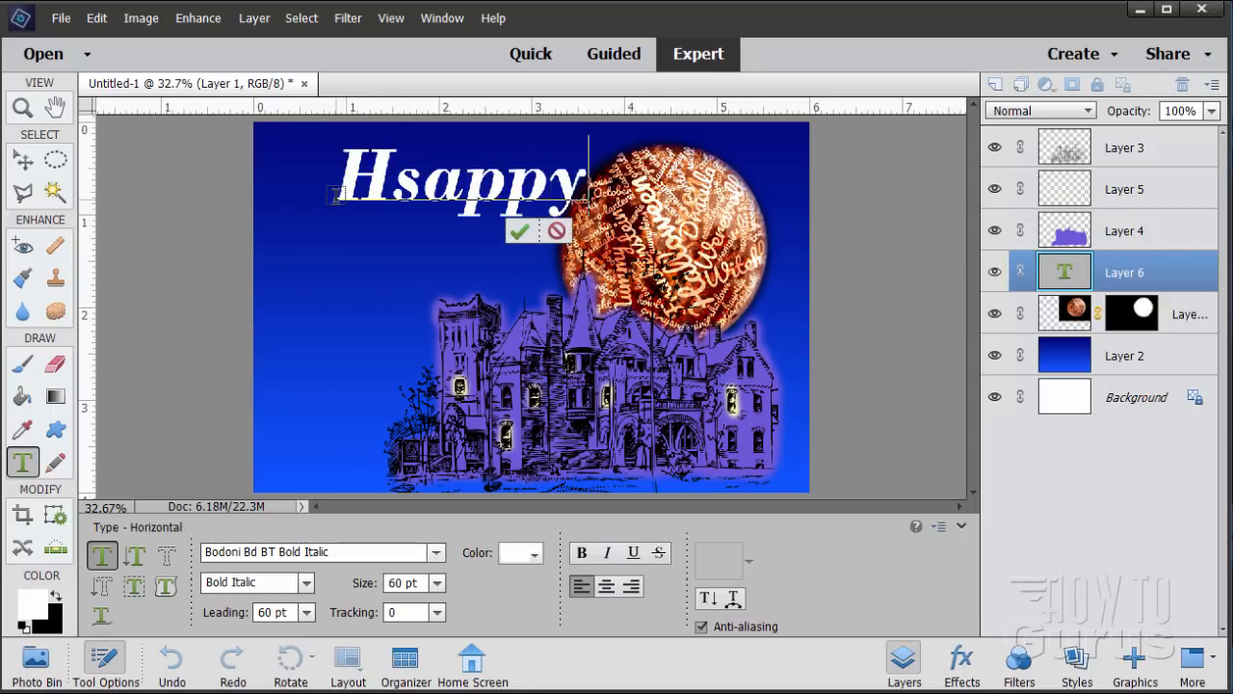
pyautogui.press('BackSpace')
pyautogui.press('BackSpace')
pyautogui.press('BackSpace')
pyautogui.press('BackSpace')
pyautogui.press('BackSpace')
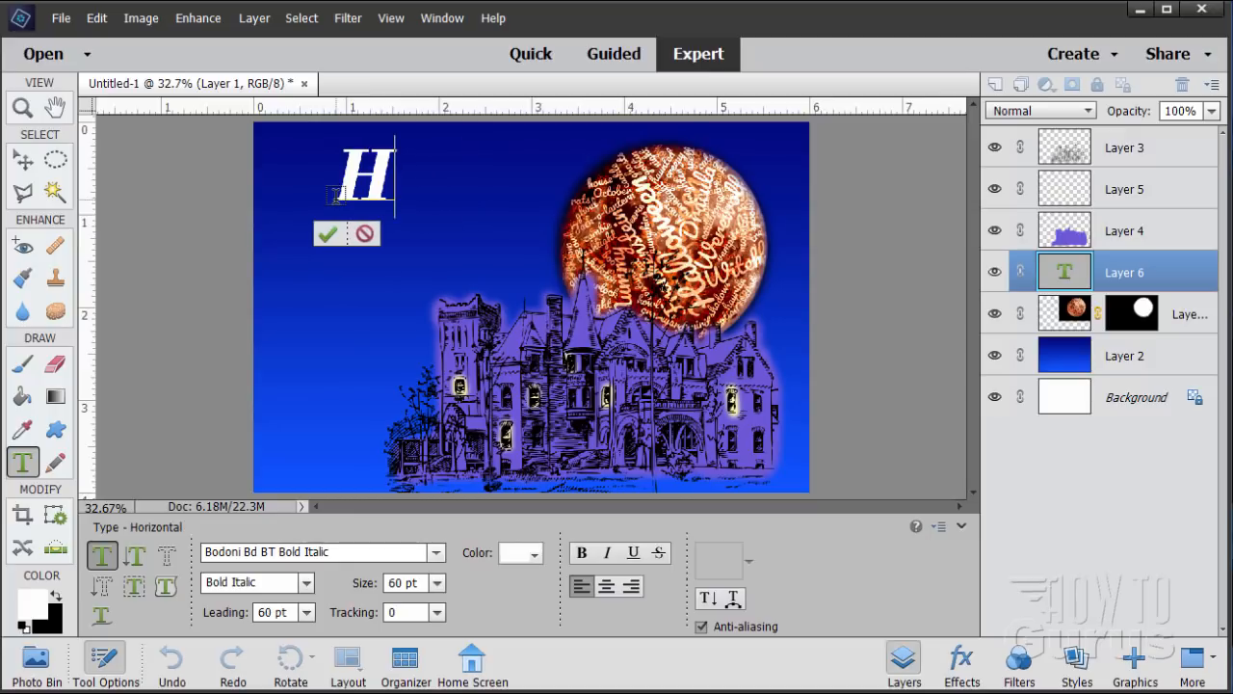
pyautogui.write('appy')
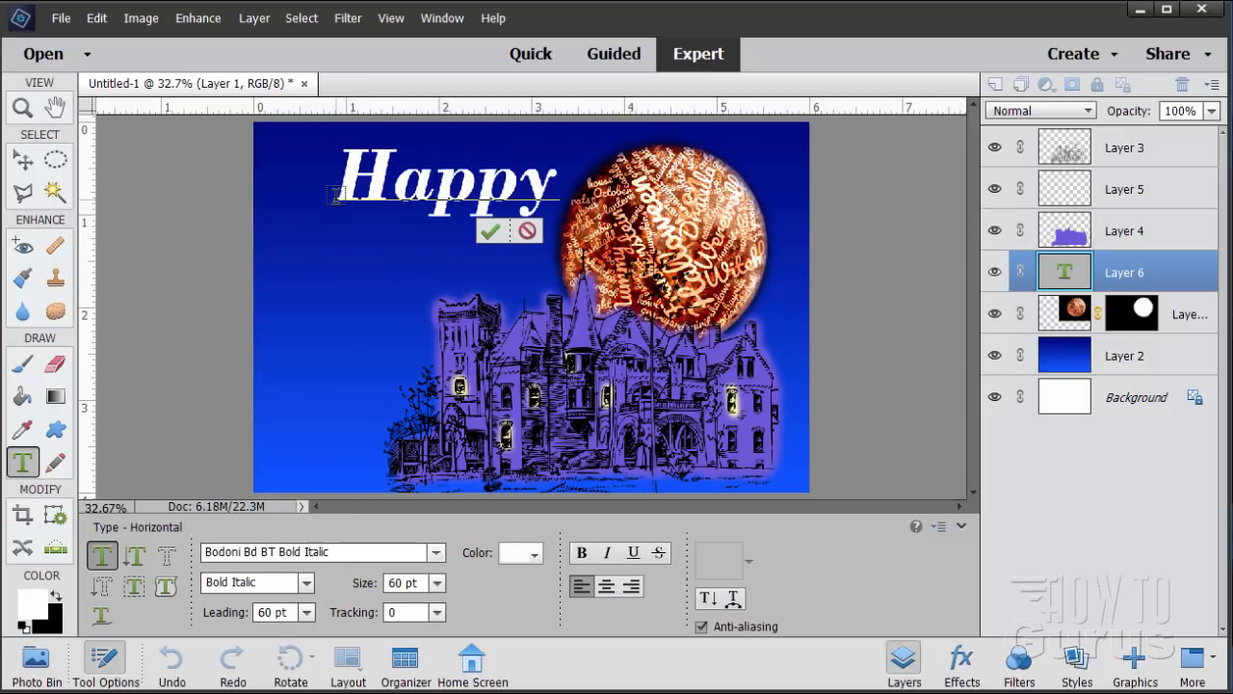
pyautogui.press('Return')
pyautogui.write('Ha')
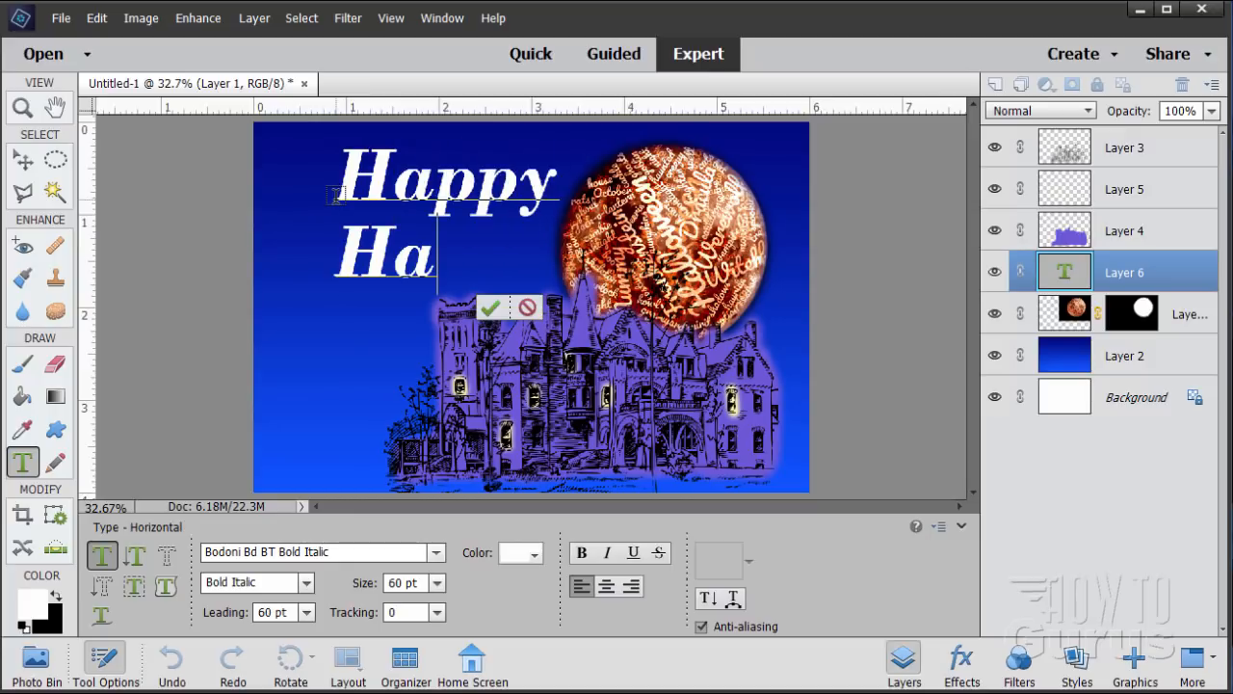
pyautogui.write('lloween')
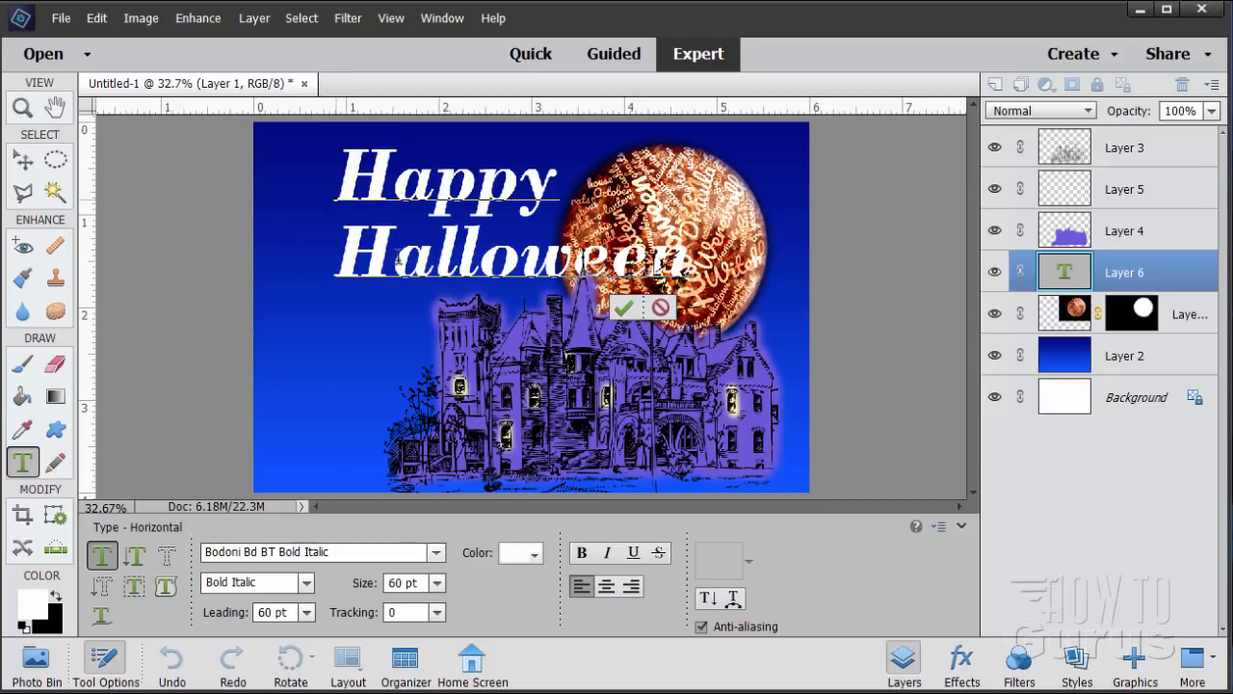
pyautogui.click(623, 307)
# Step: Bring the greeting's layer to the top of the layer stack and shift the text down and left, overlapping the mansion's roofs
pyautogui.press('v')
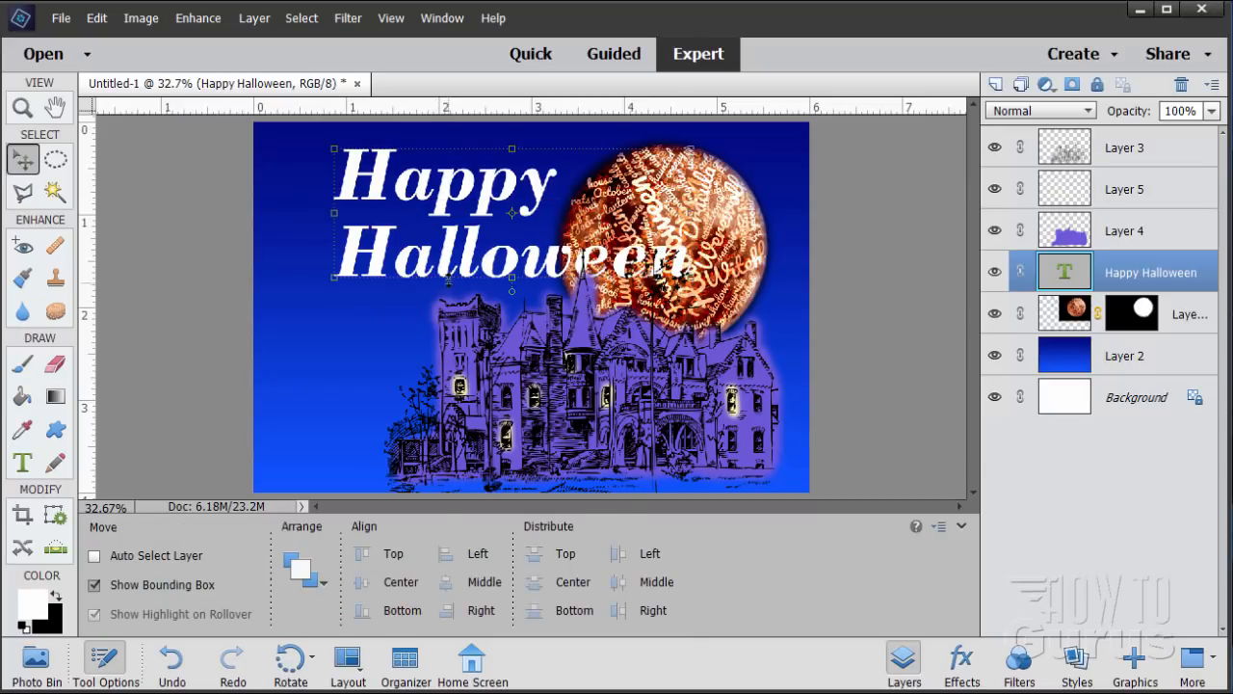
pyautogui.moveTo(417, 275); pyautogui.dragTo(374, 300)
pyautogui.moveTo(1084, 276); pyautogui.dragTo(1072, 130)
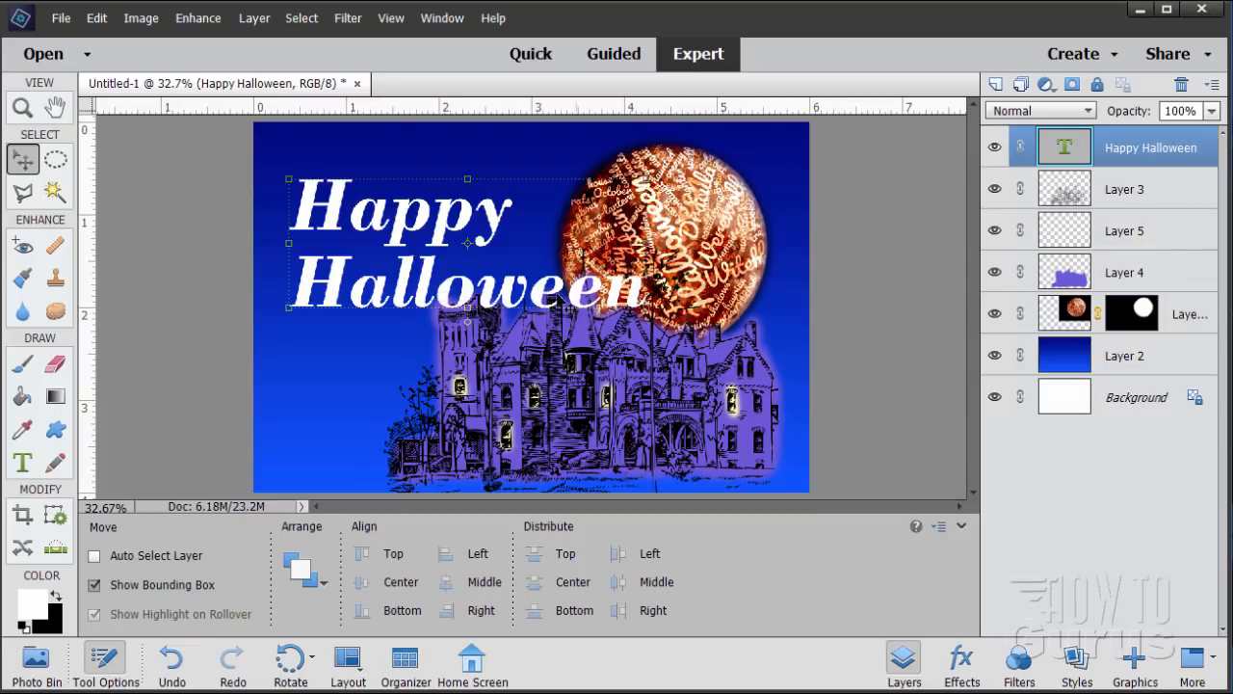
pyautogui.moveTo(425, 284)
pyautogui.mouseDown()
pyautogui.moveTo(425, 334)
pyautogui.moveTo(427, 273)
pyautogui.moveTo(430, 295)
pyautogui.mouseUp()
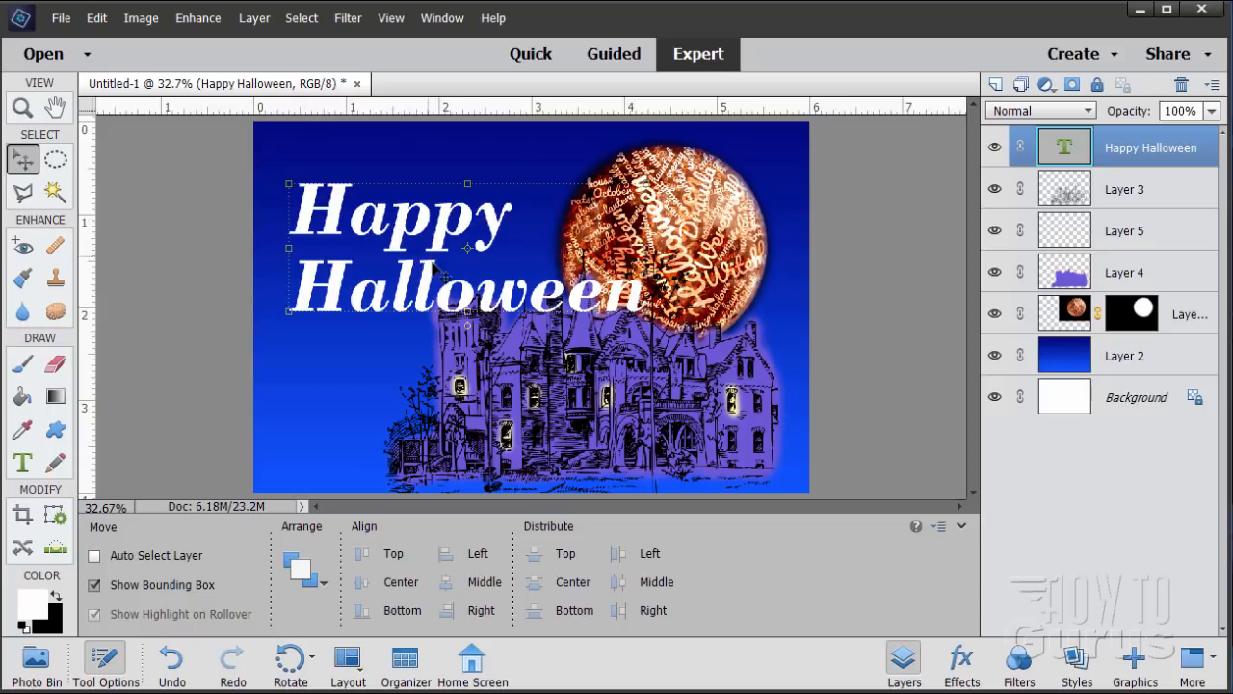
pyautogui.moveTo(424, 285); pyautogui.dragTo(423, 299)
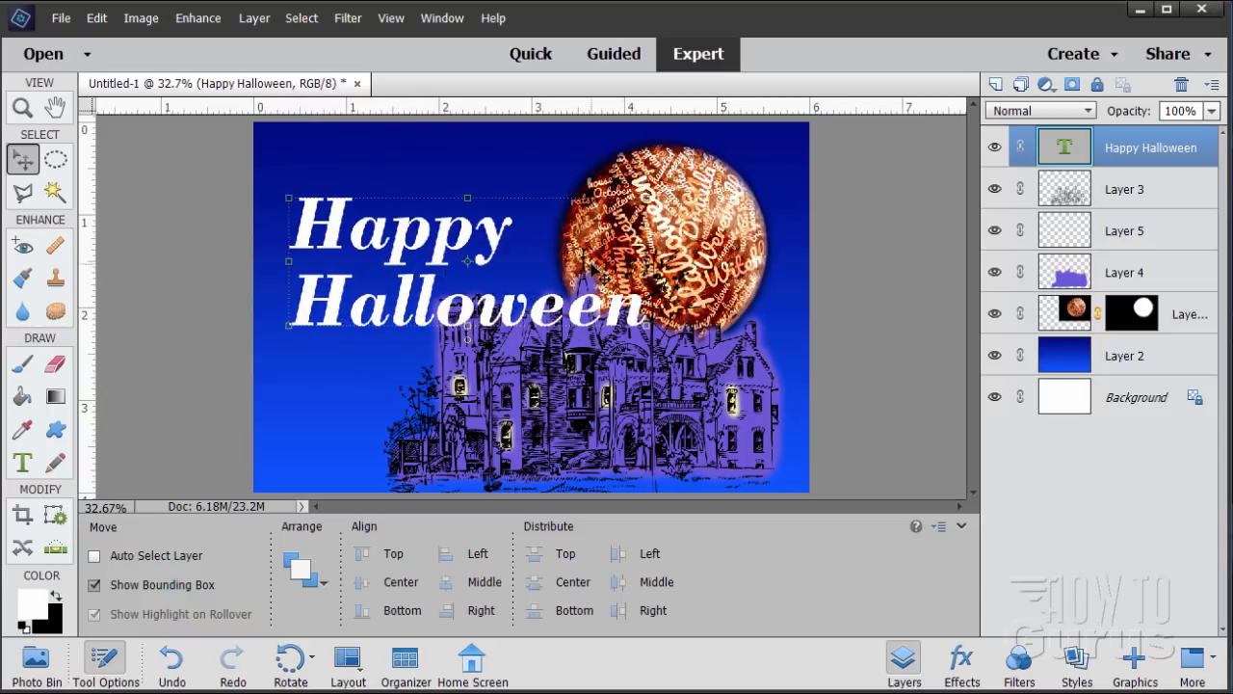
# Step: Warp the greeting with the horizontal Rise style at +50% bend and move it up into the sky above the mansion
pyautogui.click(22, 461)
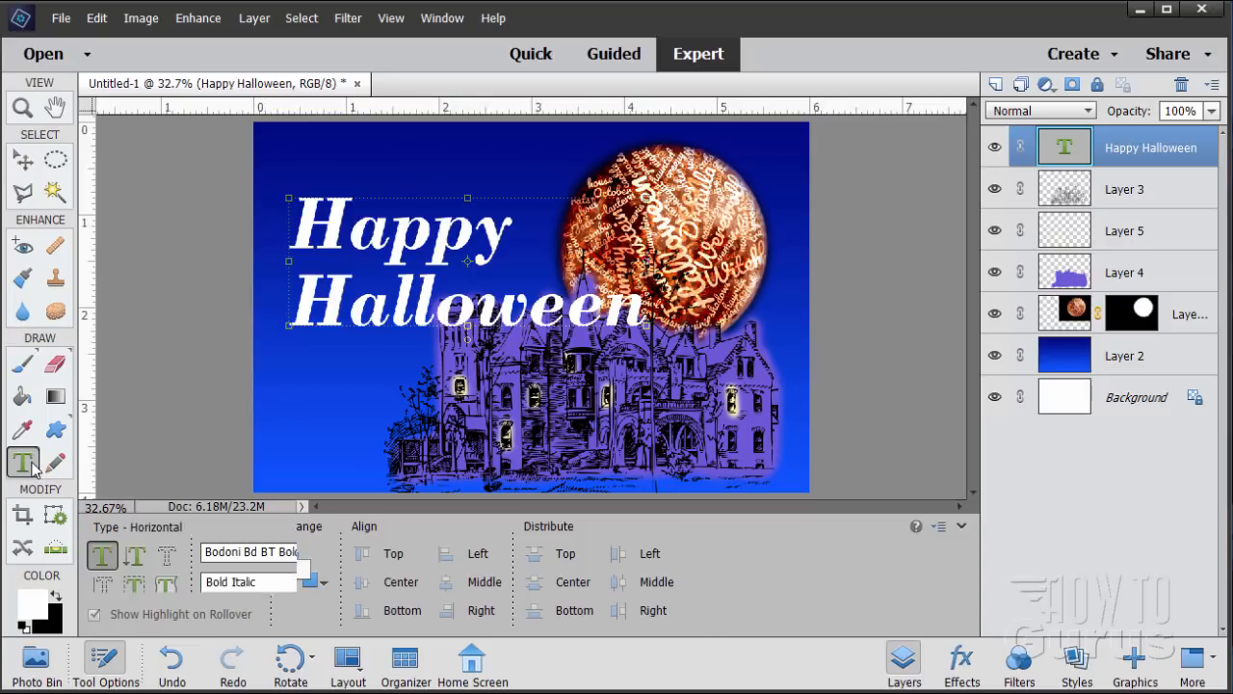
pyautogui.click(466, 301)
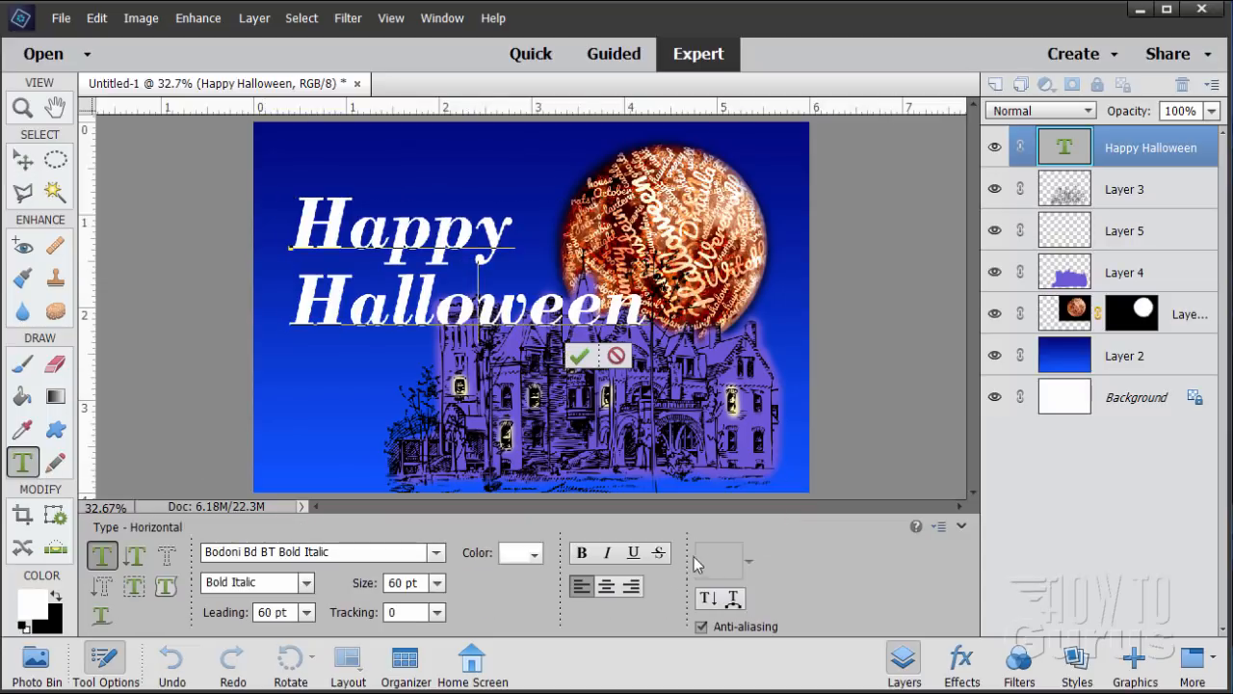
pyautogui.click(733, 599)
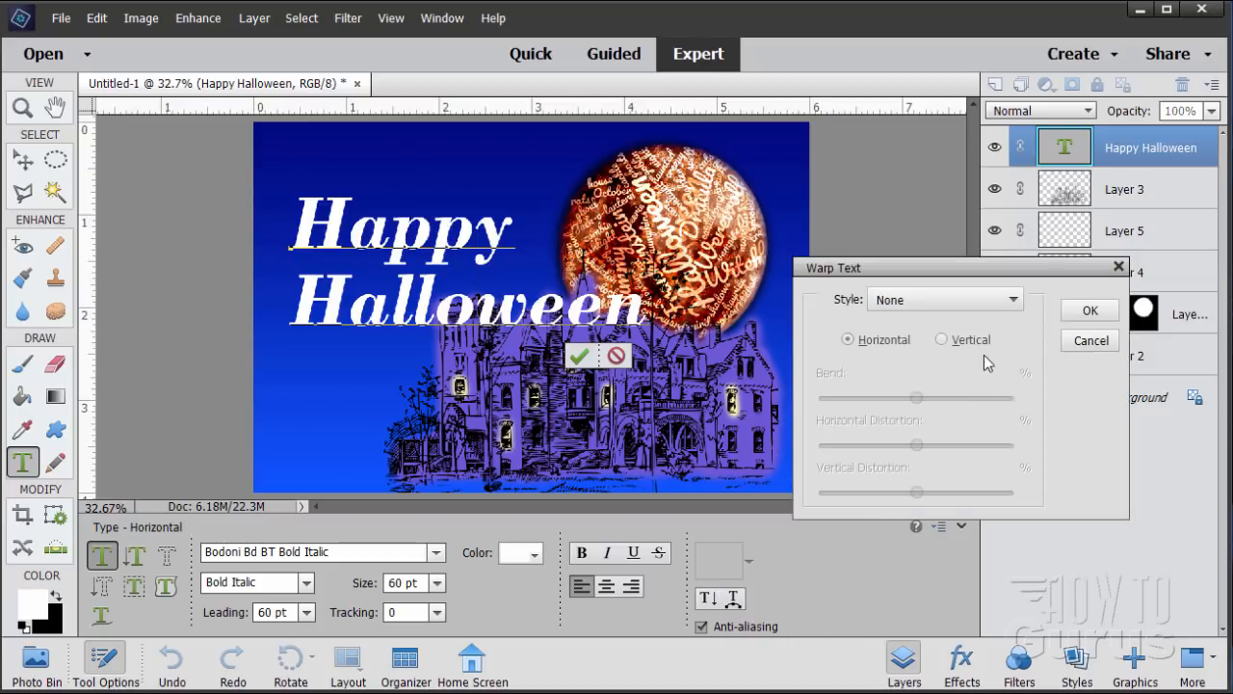
pyautogui.click(944, 301)
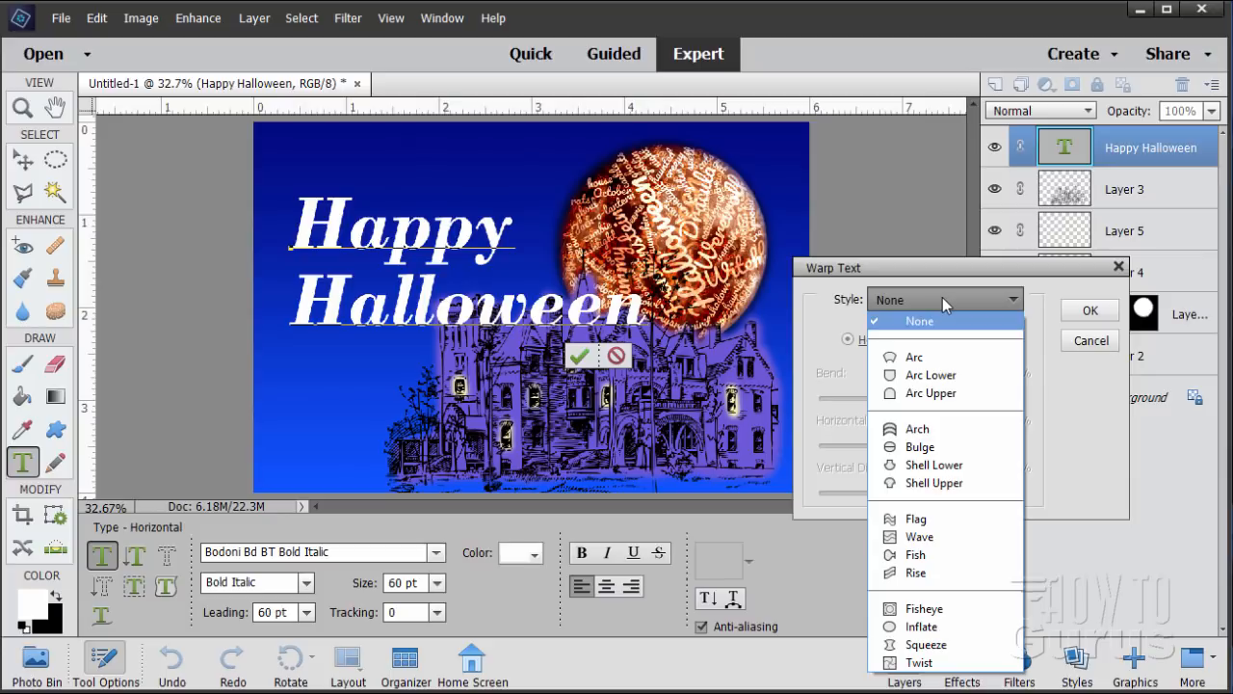
pyautogui.click(901, 573)
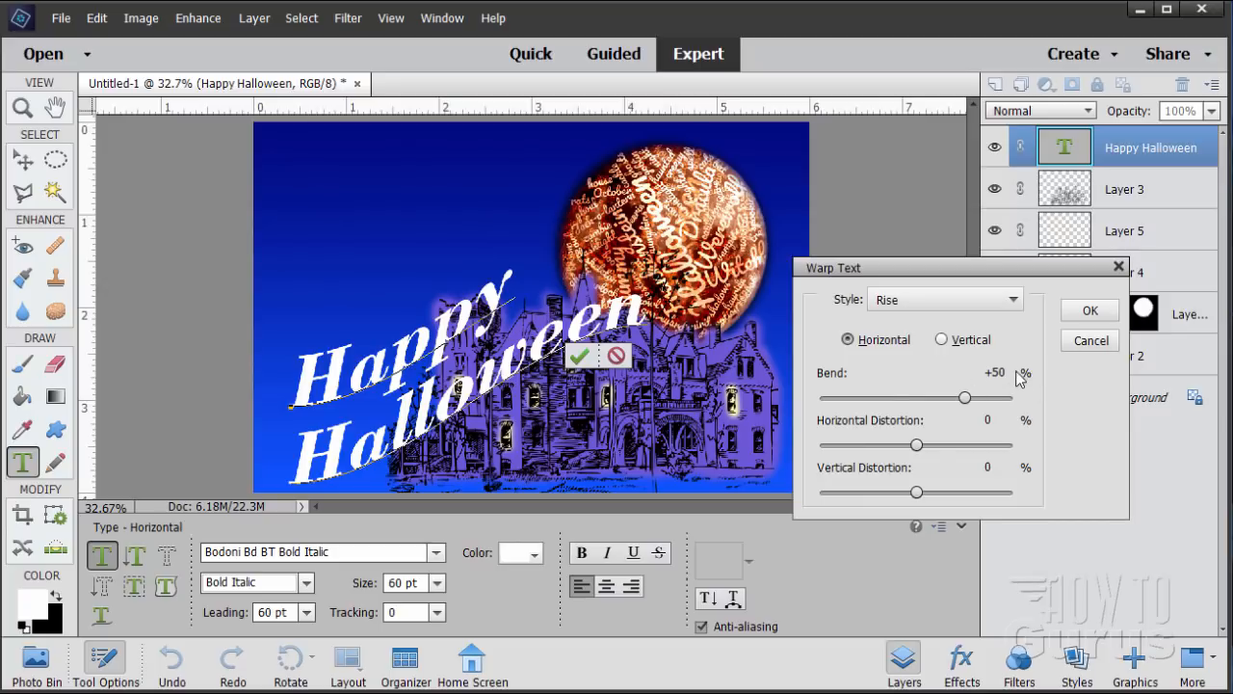
pyautogui.click(1091, 310)
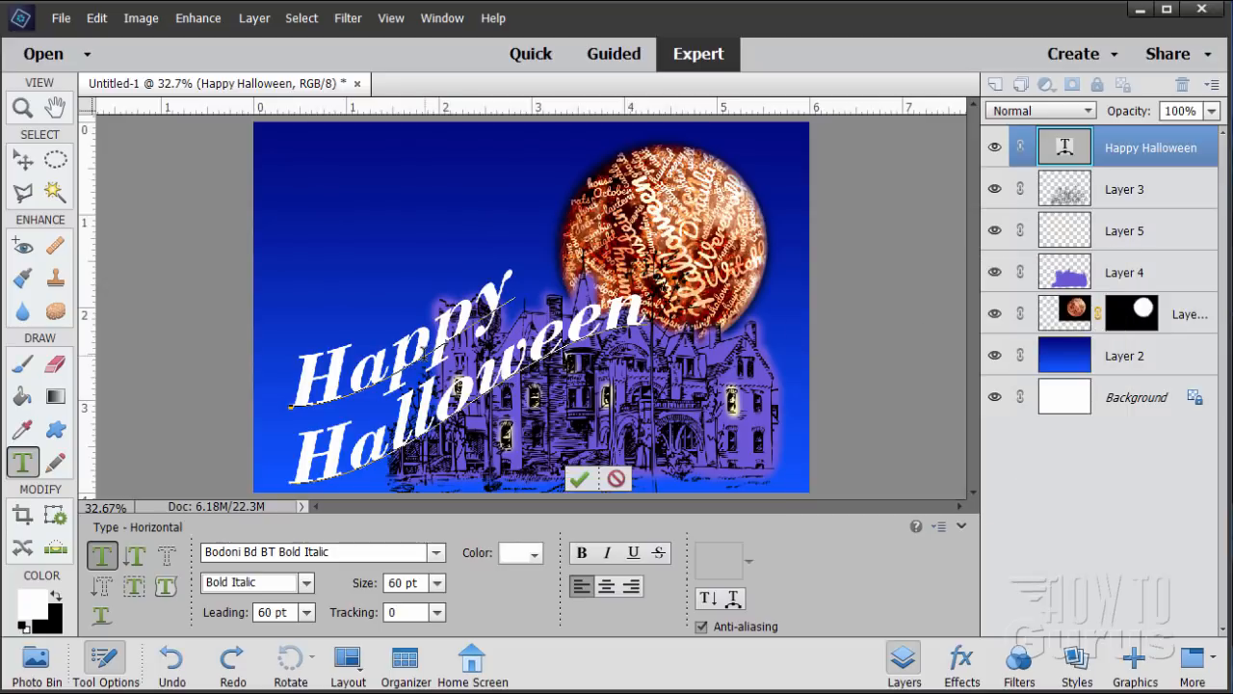
pyautogui.click(579, 478)
pyautogui.press('v')
pyautogui.moveTo(430, 404); pyautogui.dragTo(428, 294)
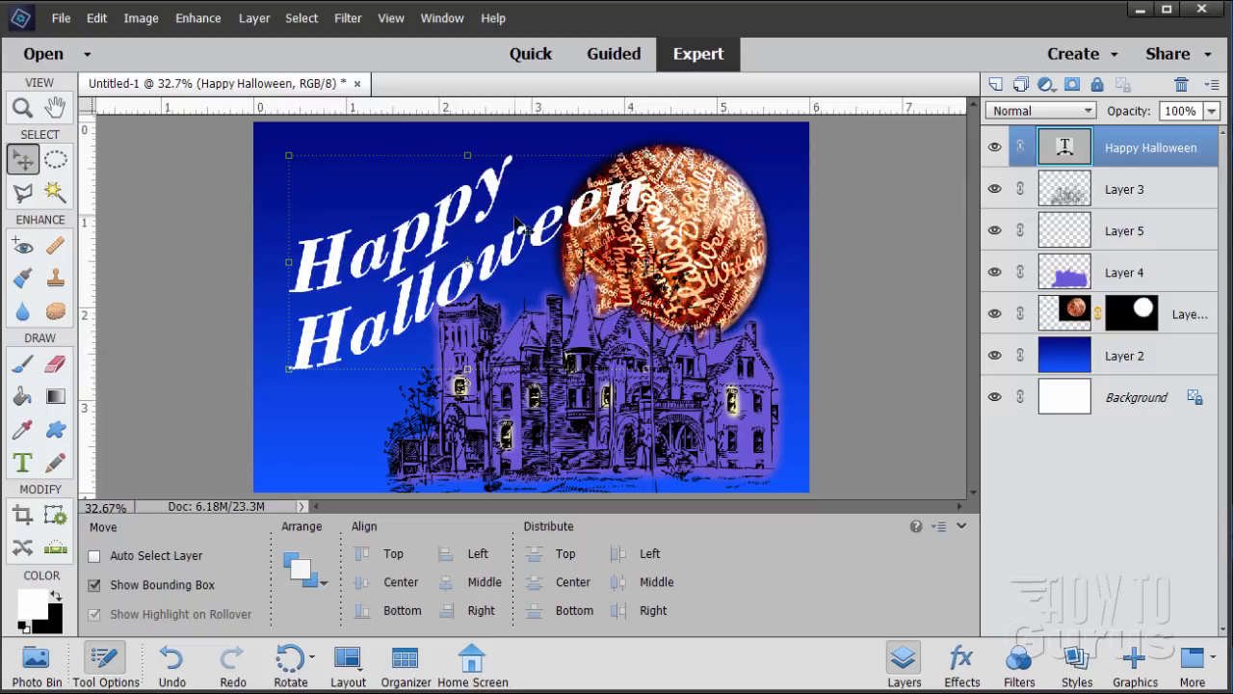
# Step: Apply the glossy yellow-to-gold gradient text style from the text graphics to the greeting
pyautogui.click(1135, 663)
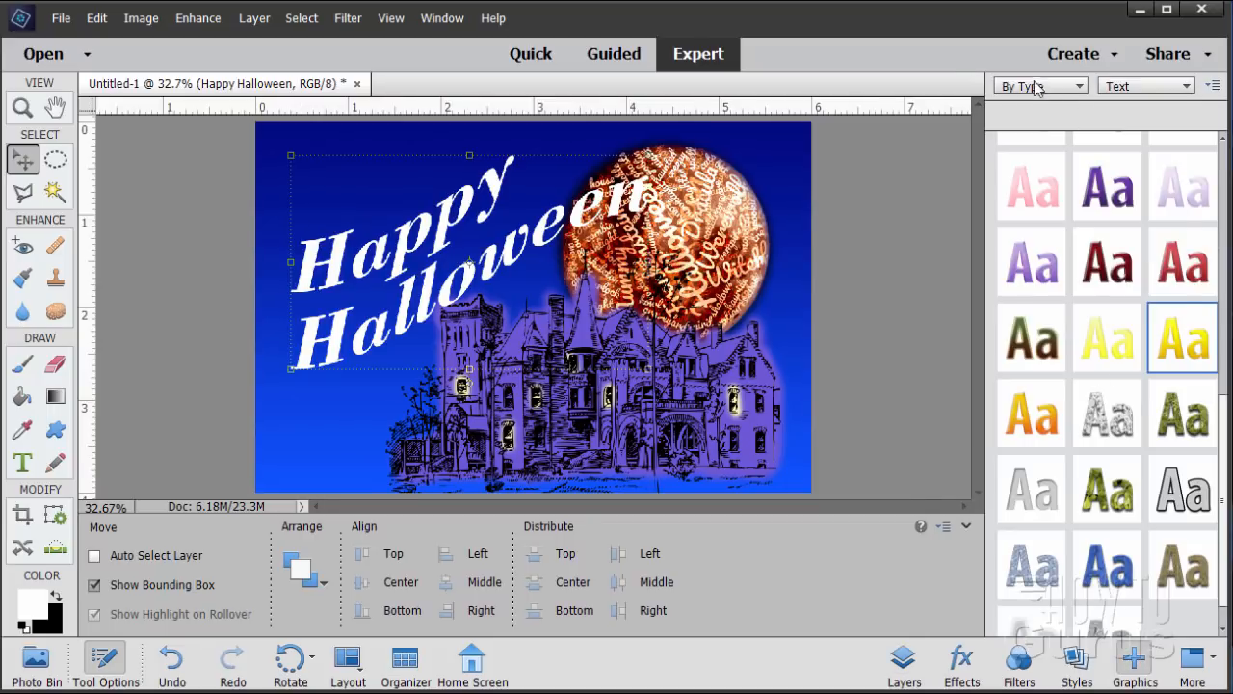
pyautogui.click(1130, 87)
pyautogui.click(1113, 161)
pyautogui.moveTo(1228, 431)
pyautogui.mouseDown()
pyautogui.moveTo(1227, 253)
pyautogui.moveTo(1227, 445)
pyautogui.mouseUp()
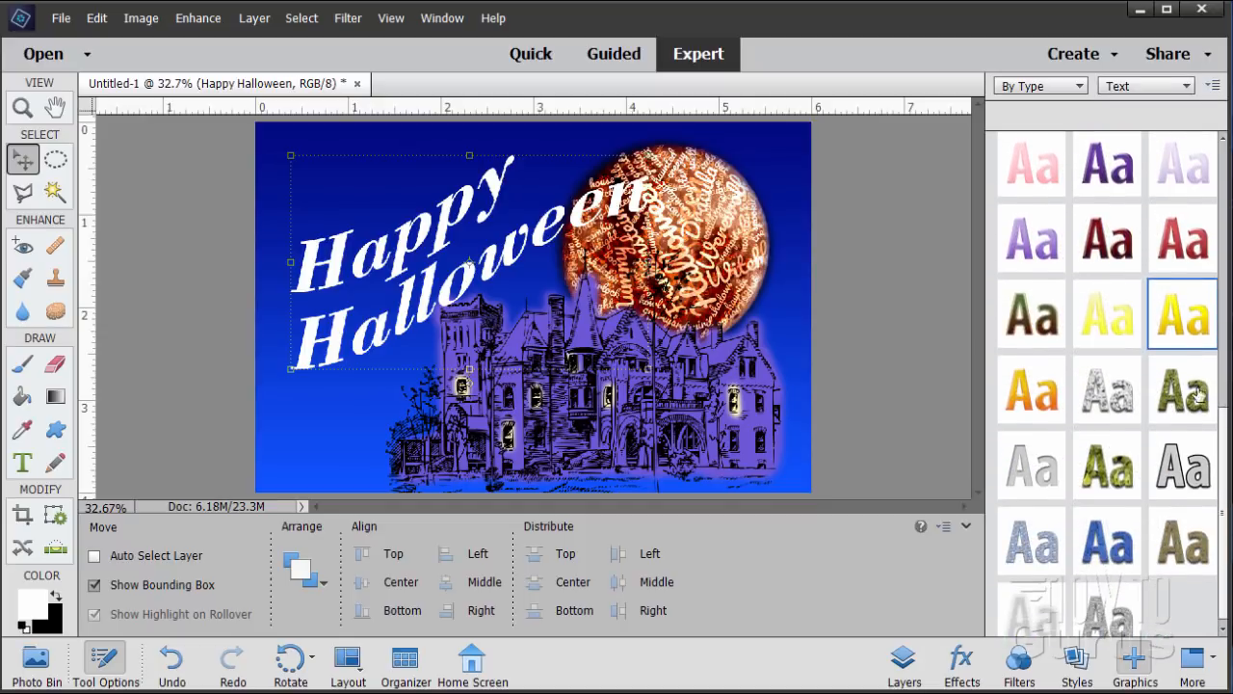
pyautogui.doubleClick(1174, 328)
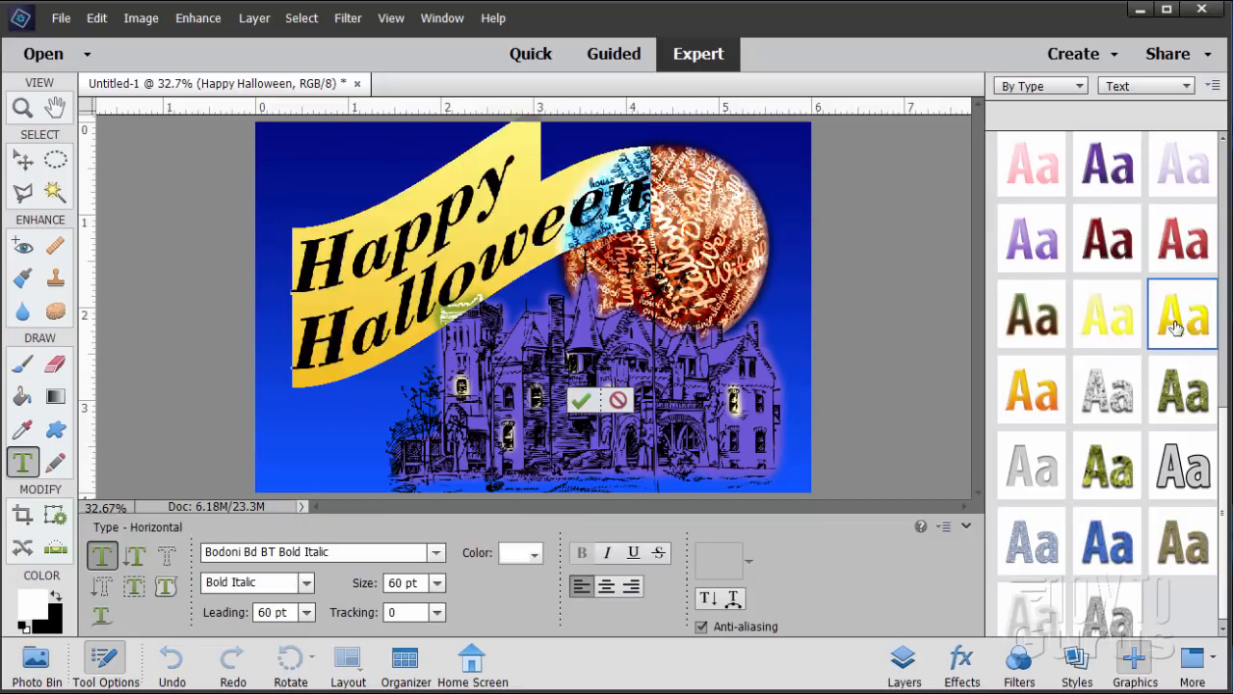
pyautogui.click(581, 399)
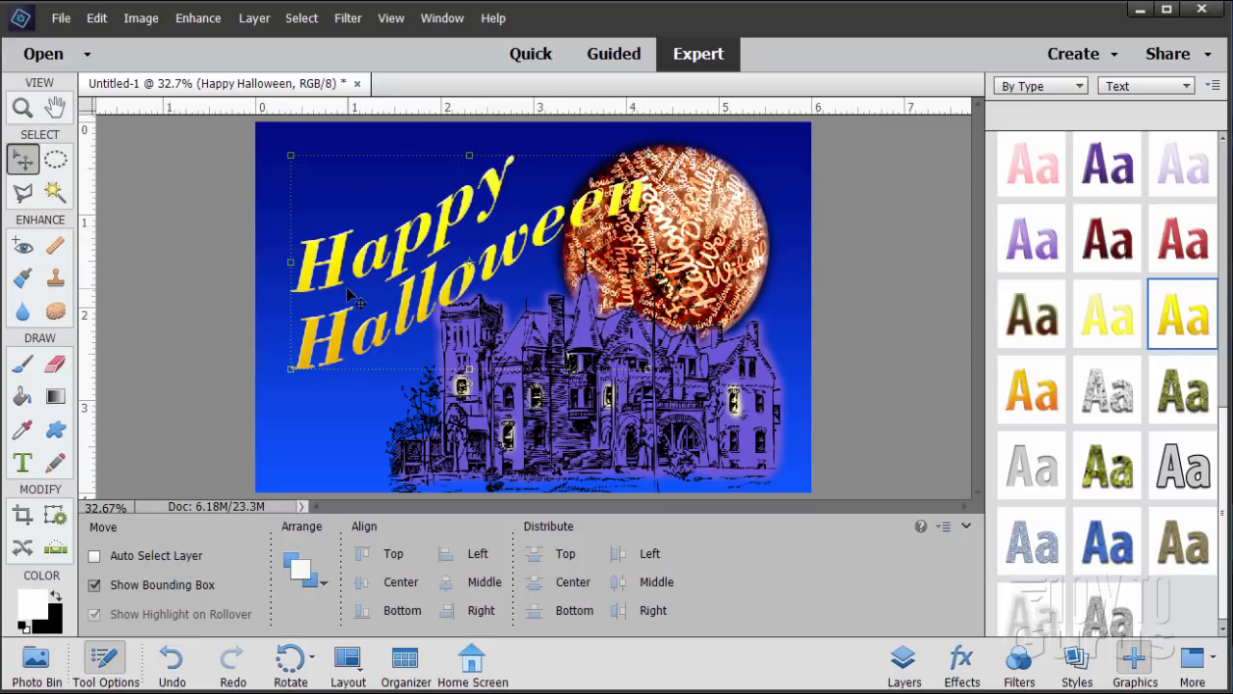
# Step: Open the style settings of the greeting's text layer and set the lighting angle to 135°
pyautogui.click(904, 663)
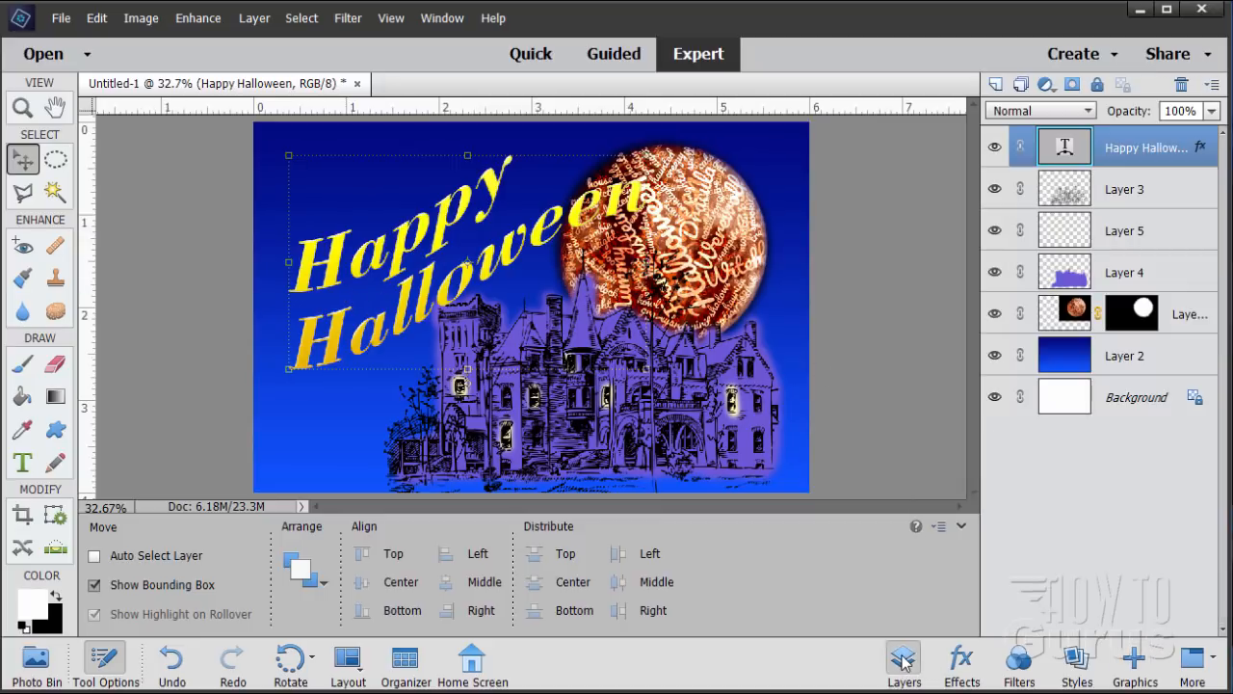
pyautogui.doubleClick(1199, 150)
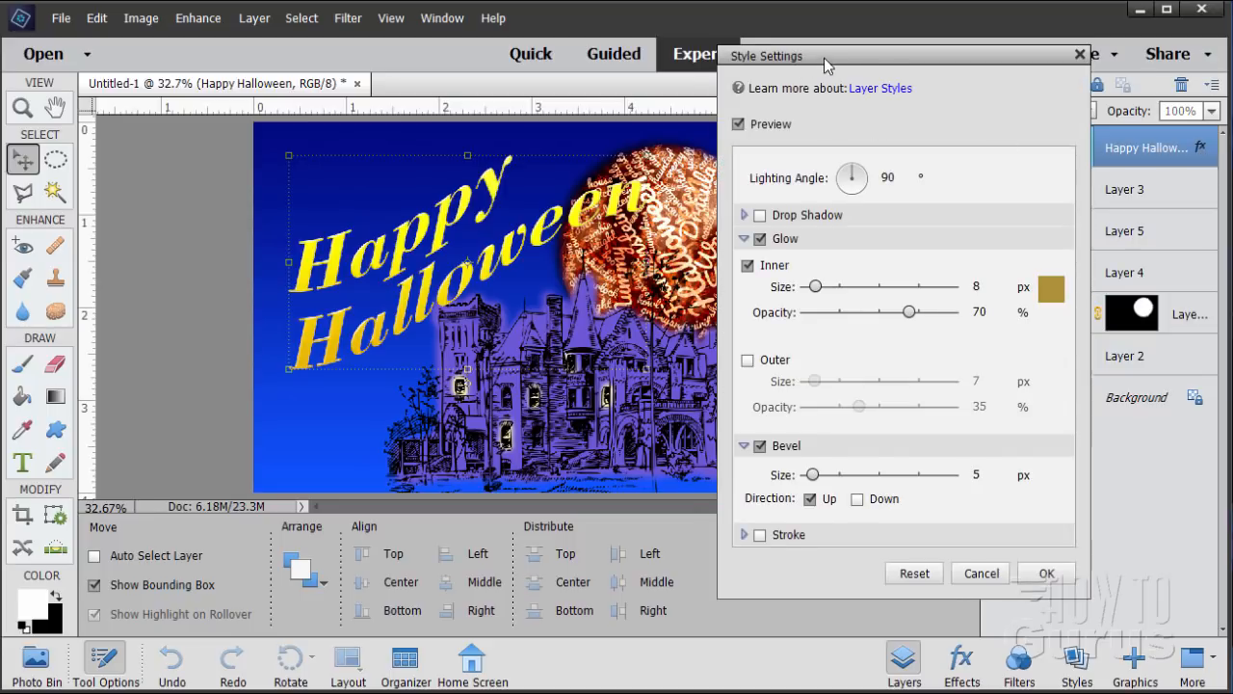
pyautogui.moveTo(826, 64); pyautogui.dragTo(800, 116)
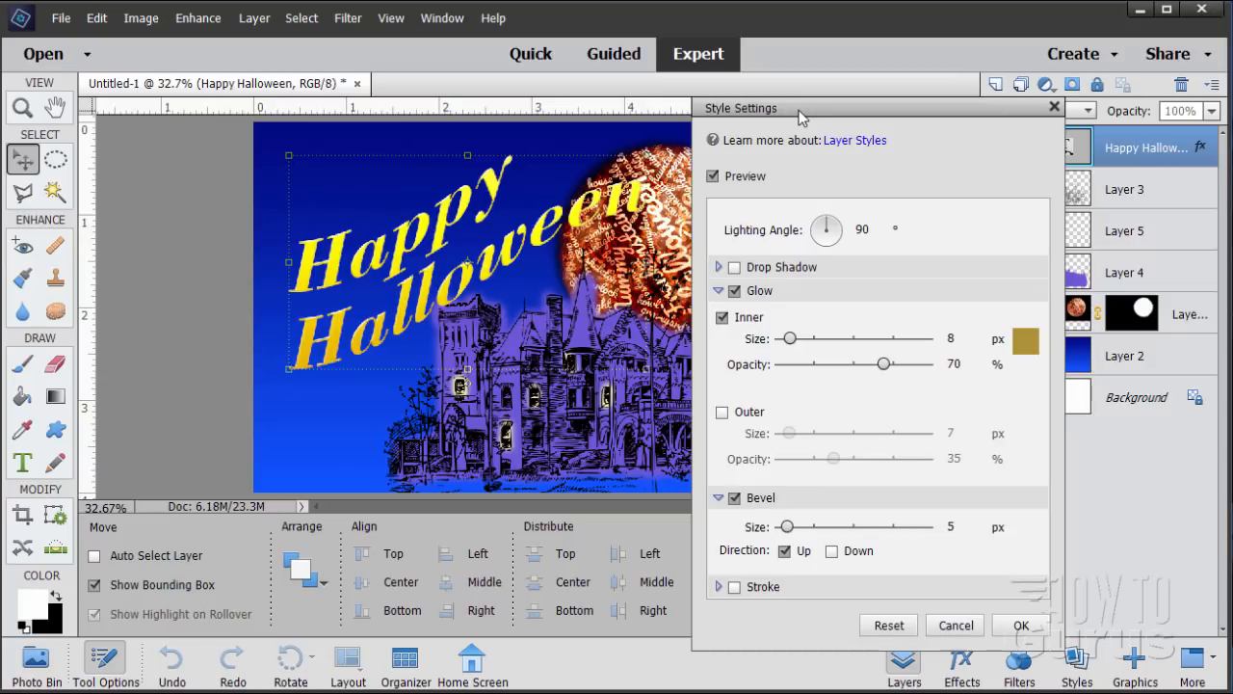
pyautogui.click(861, 229)
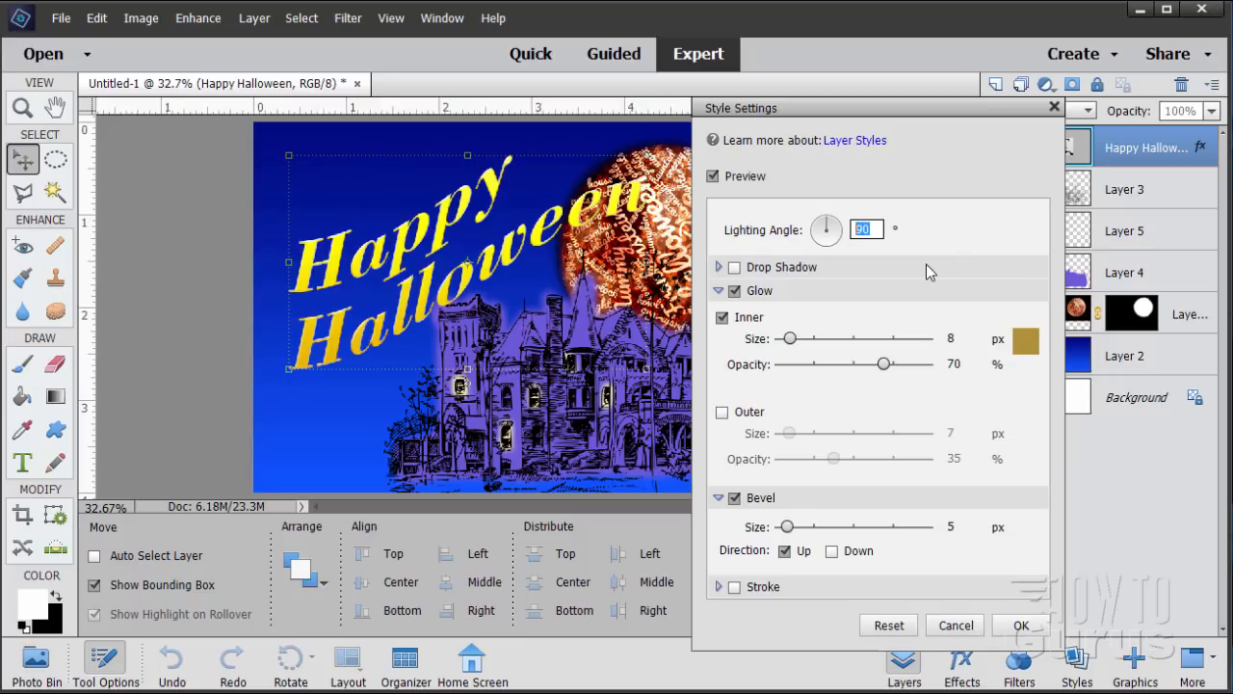
pyautogui.write('135')
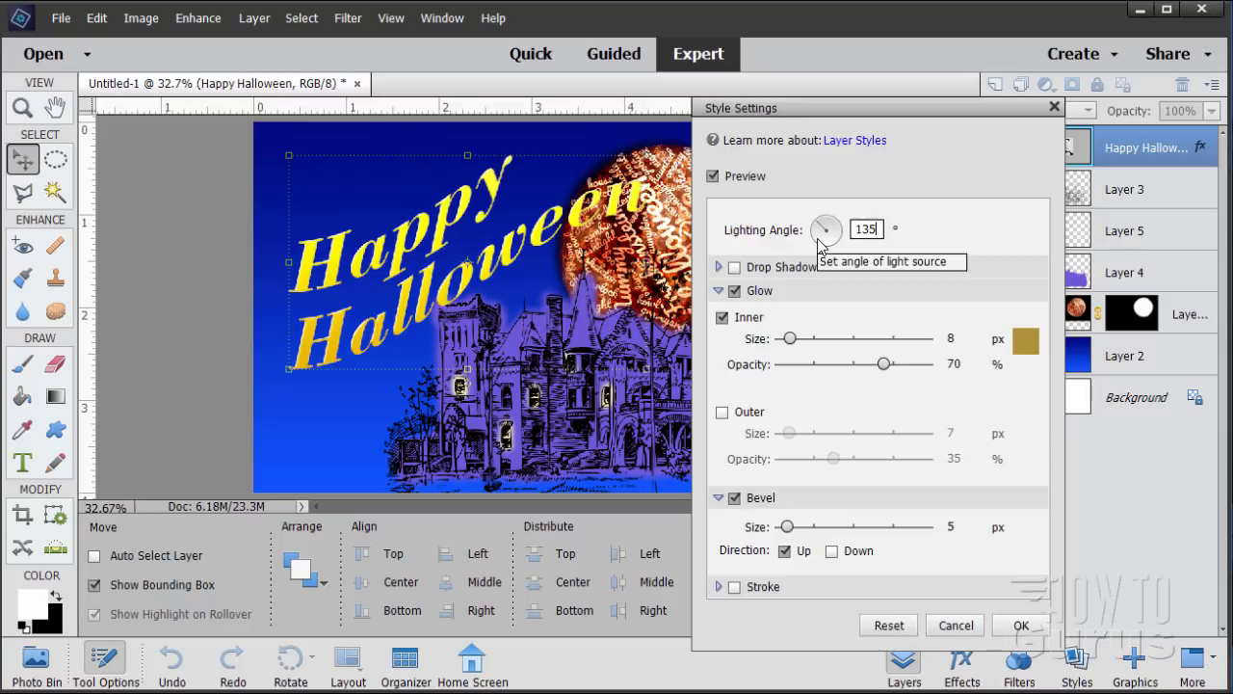
# Step: Add a drop shadow to the greeting with a distance of 10 px and 100% opacity
pyautogui.click(734, 267)
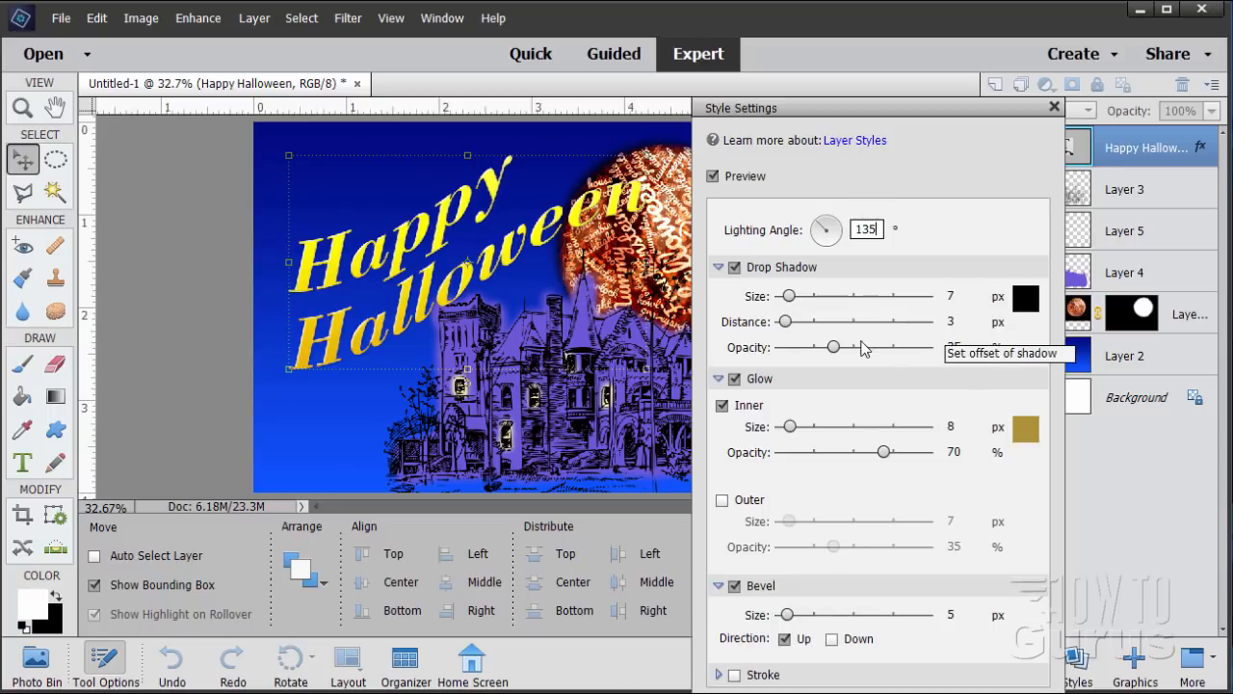
pyautogui.click(952, 322)
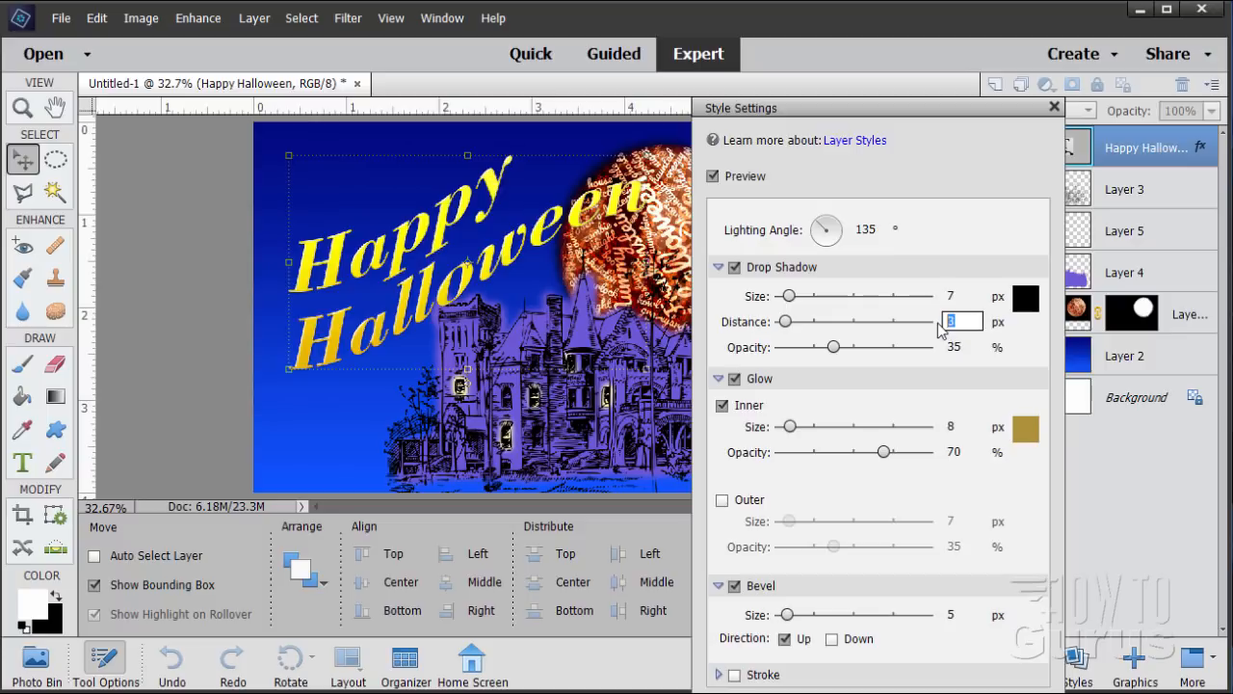
pyautogui.write('10')
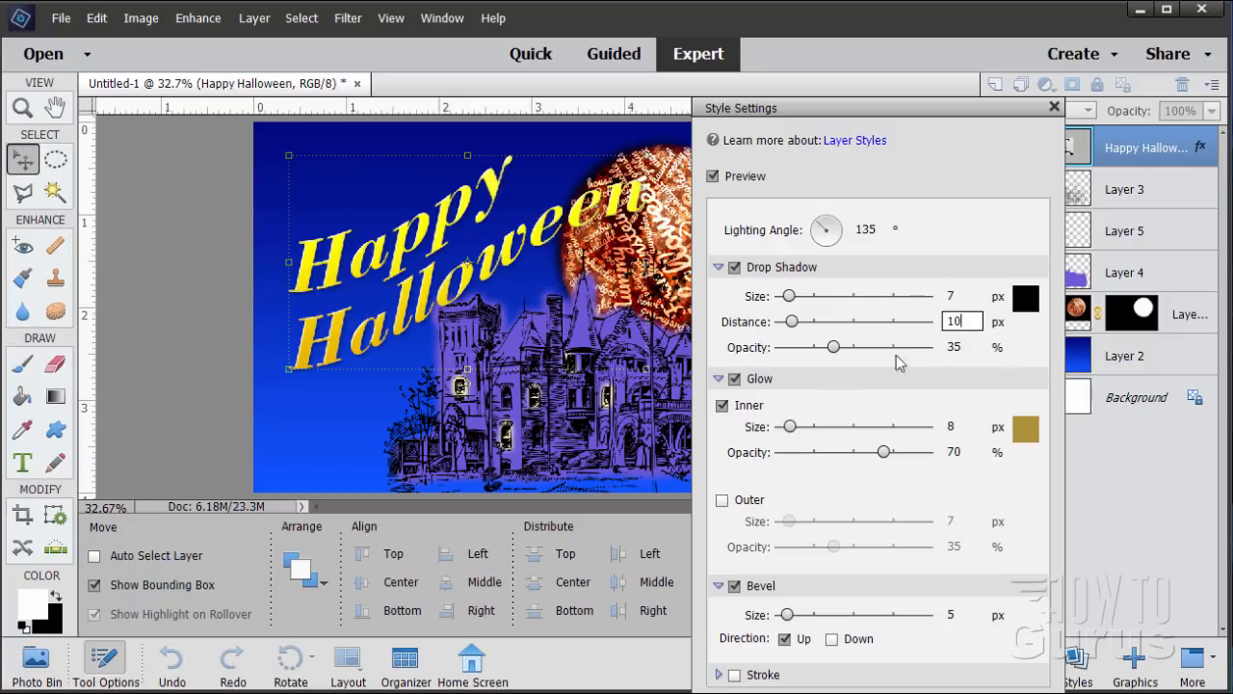
pyautogui.moveTo(833, 346); pyautogui.dragTo(994, 369)
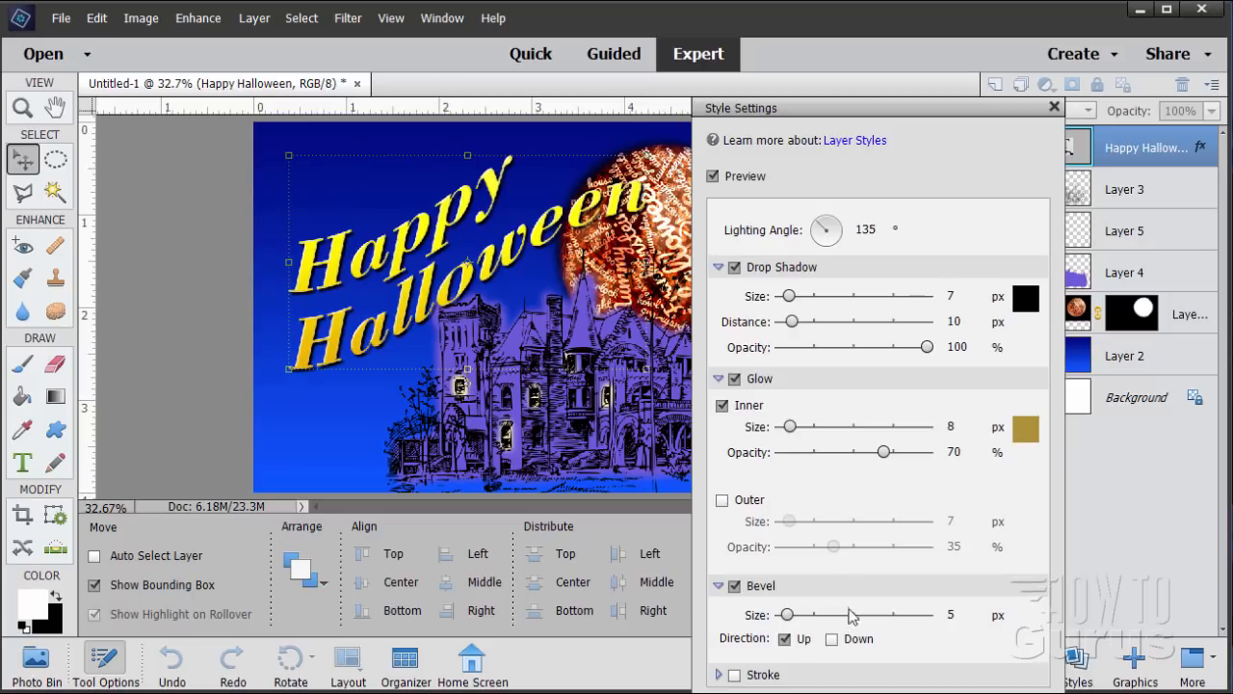
# Step: Set the greeting's bevel size to 24 px and its inner glow color to bright golden yellow (ffbf00), and apply the style settings
pyautogui.click(951, 614)
pyautogui.write('24')
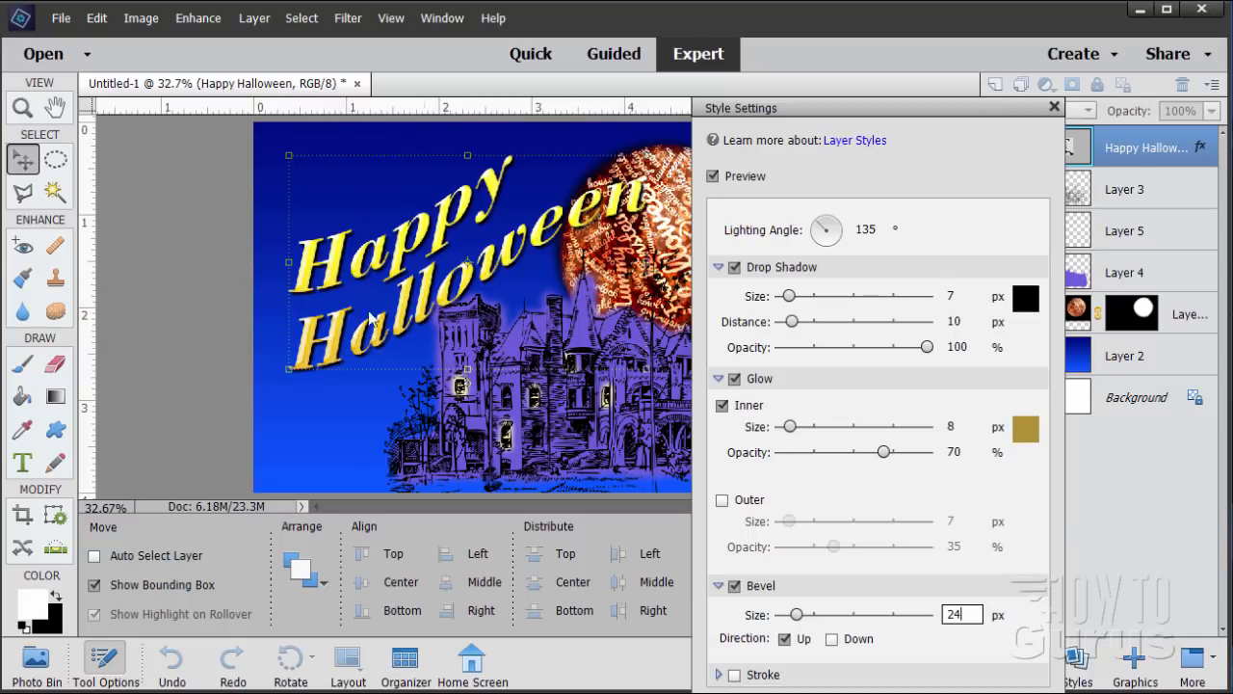
pyautogui.click(1029, 433)
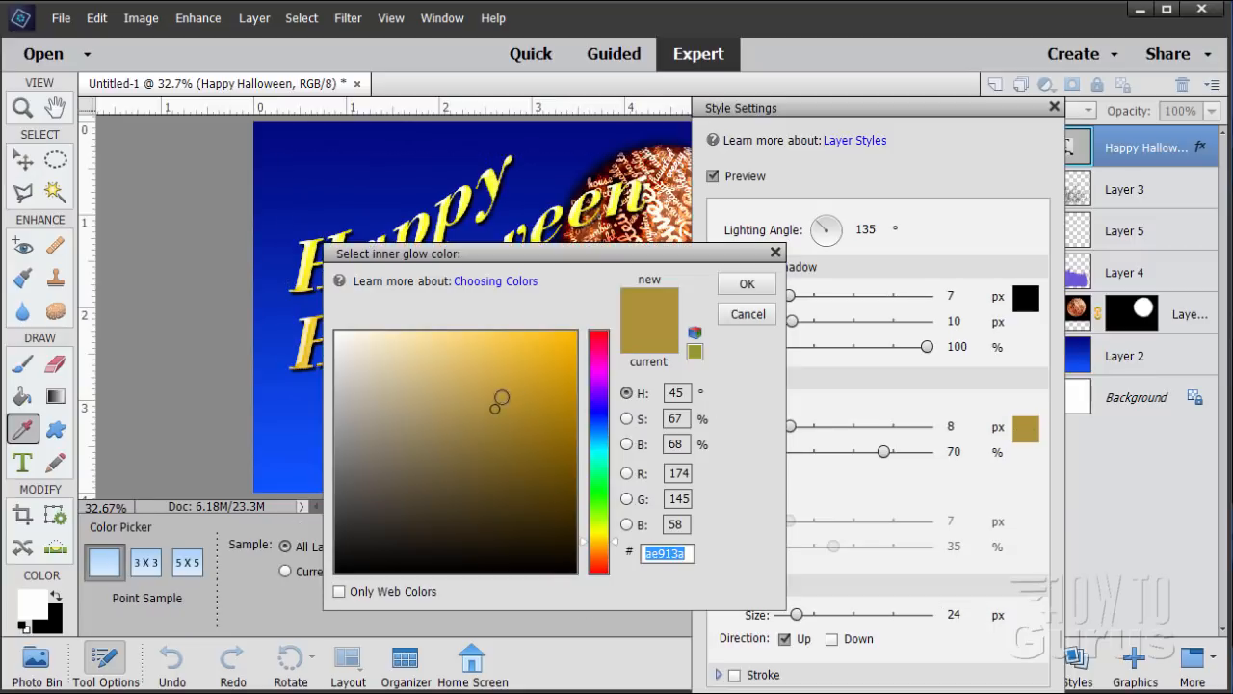
pyautogui.moveTo(496, 411); pyautogui.dragTo(597, 318)
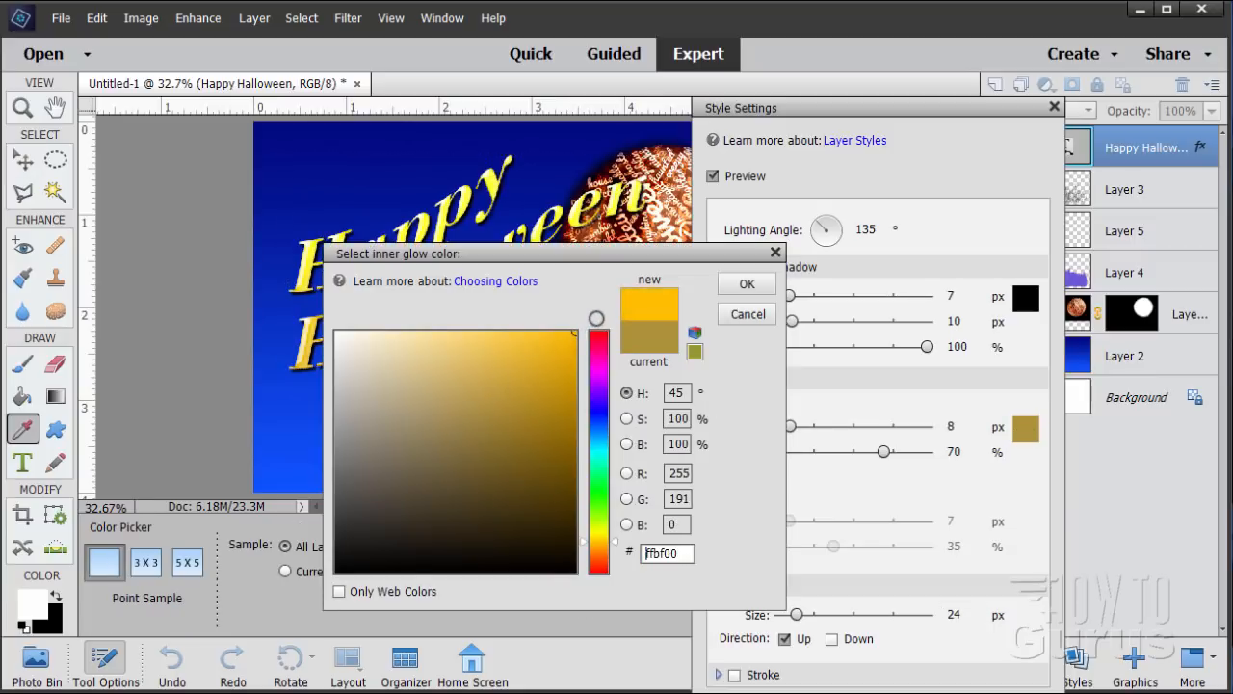
pyautogui.click(744, 286)
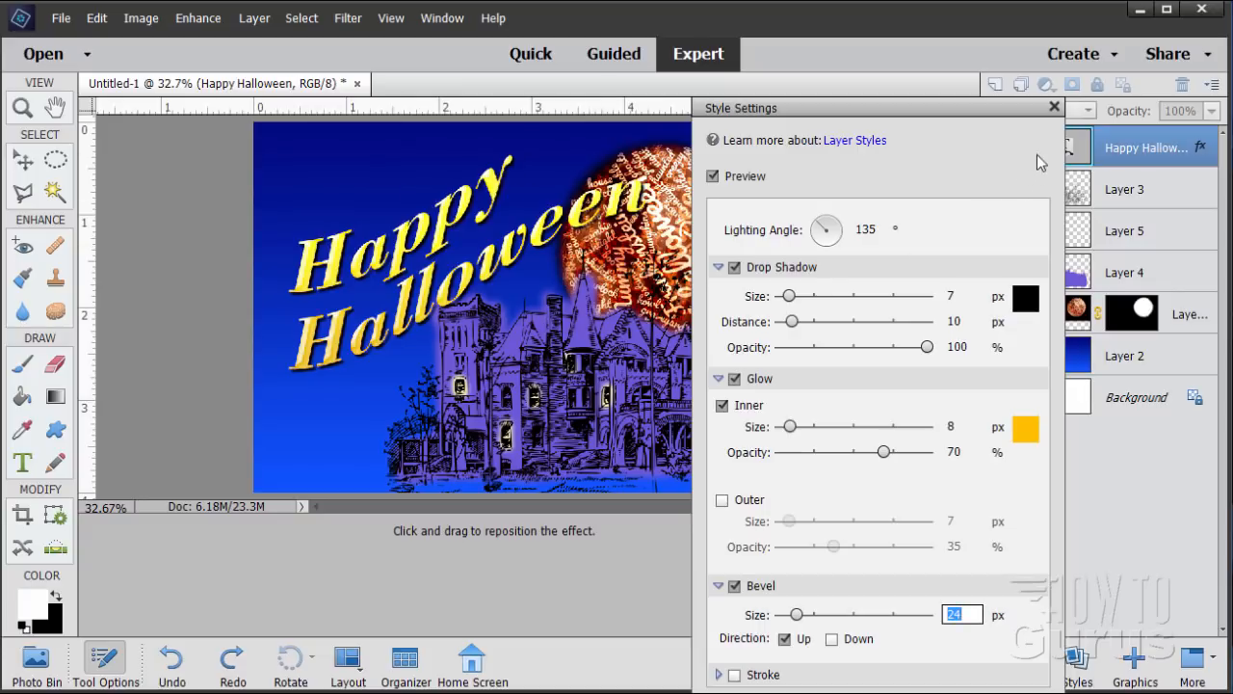
pyautogui.click(828, 303)
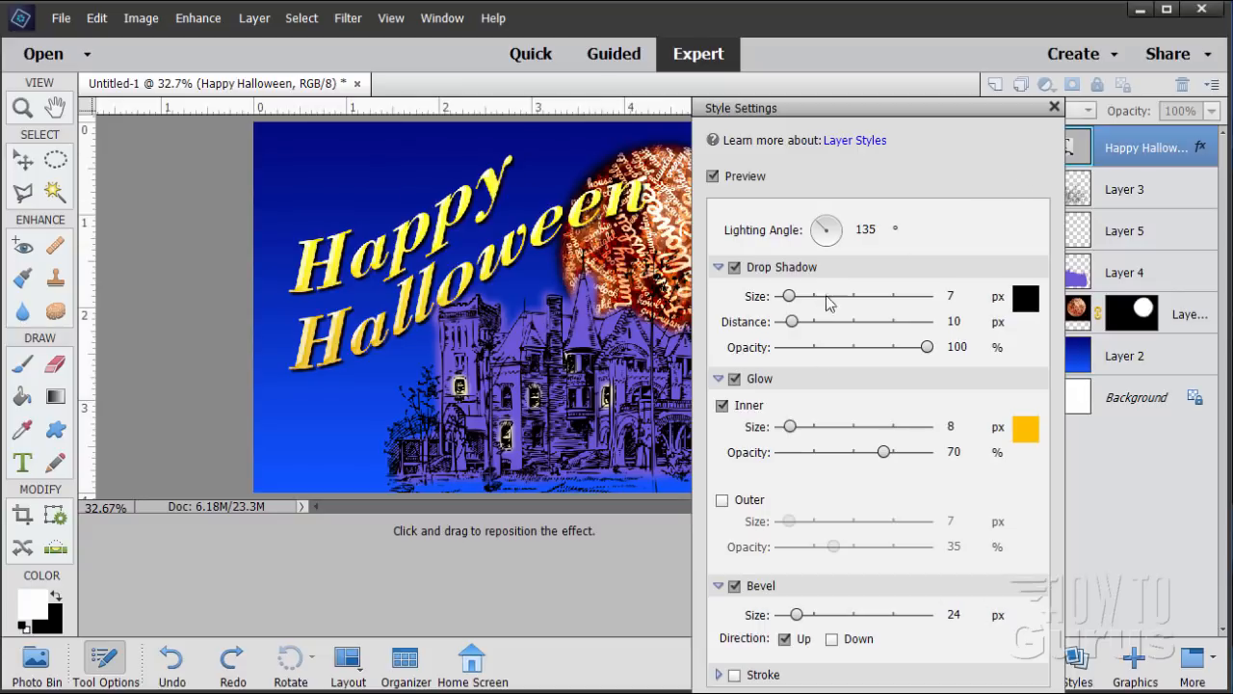
pyautogui.click(718, 269)
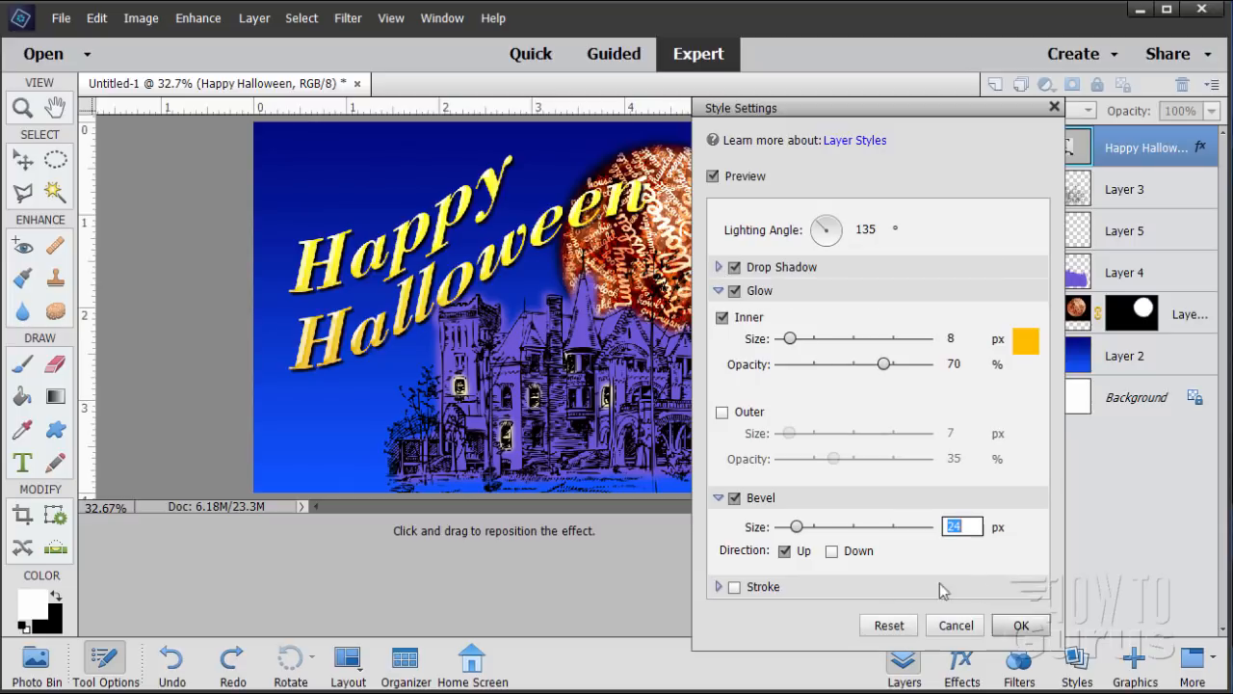
pyautogui.click(1021, 626)
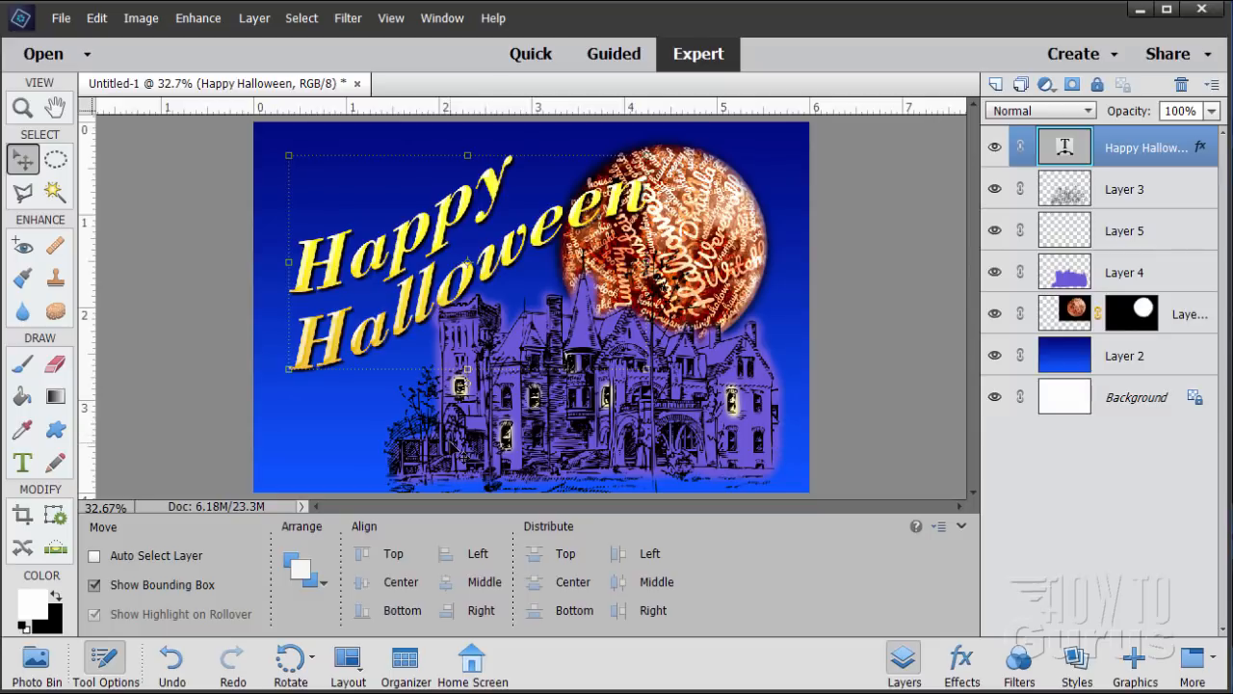
# Step: Add a layer mask to Layer 4 and fade out the bottom of the mansion's purple color with a vertical black-to-white linear gradient
pyautogui.click(1079, 283)
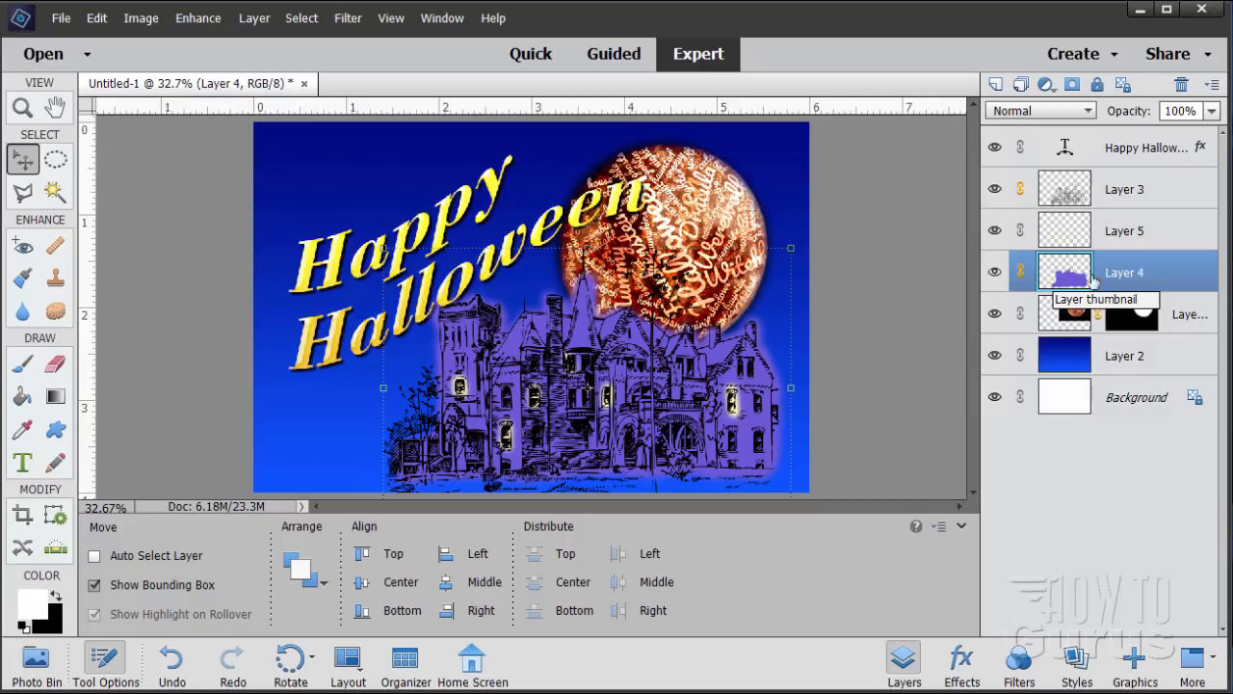
pyautogui.click(1072, 84)
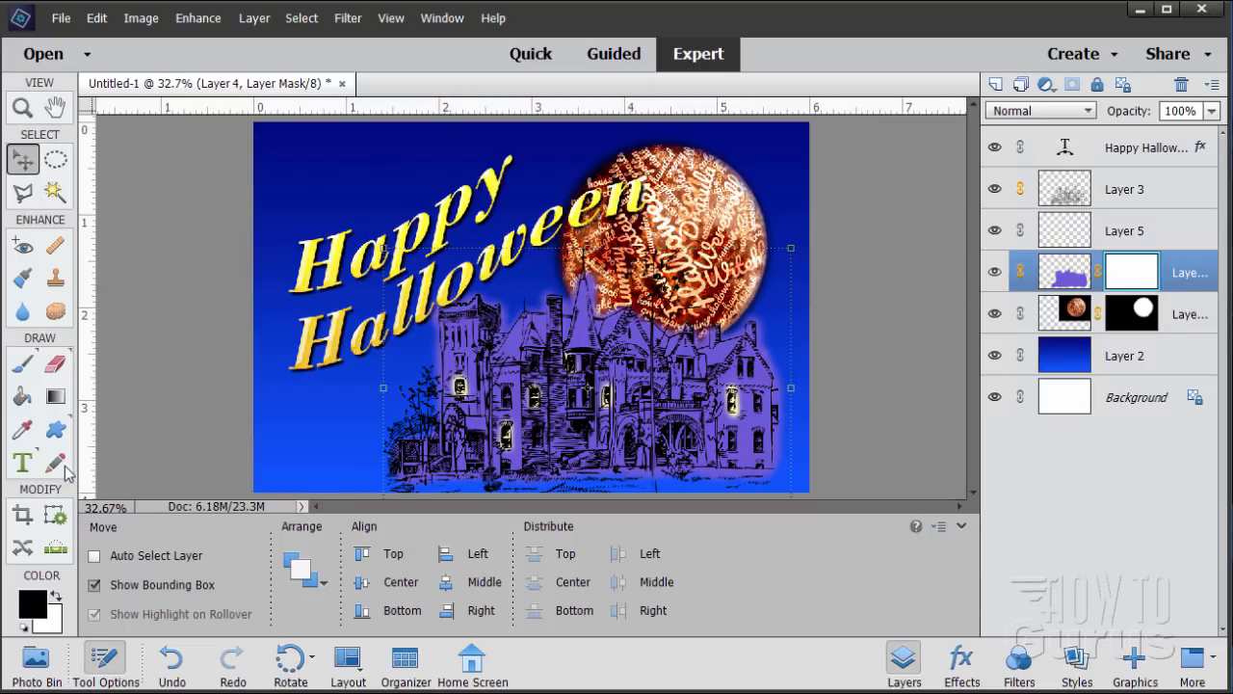
pyautogui.click(55, 397)
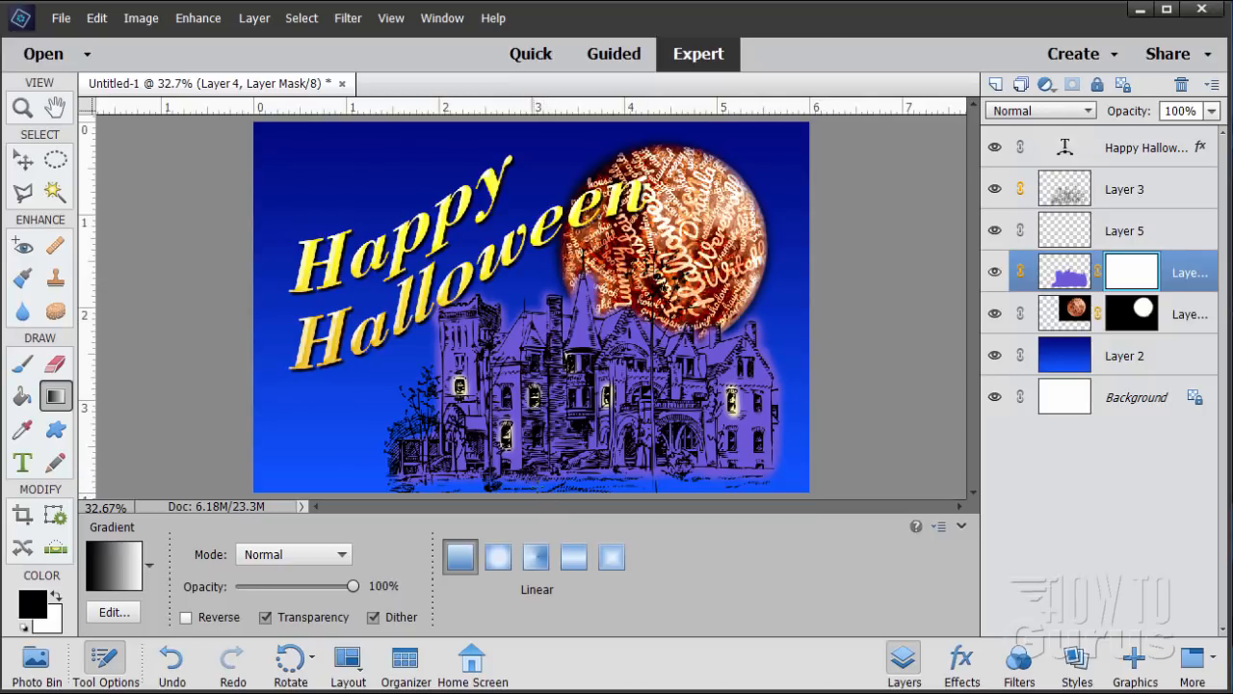
pyautogui.press('shift')
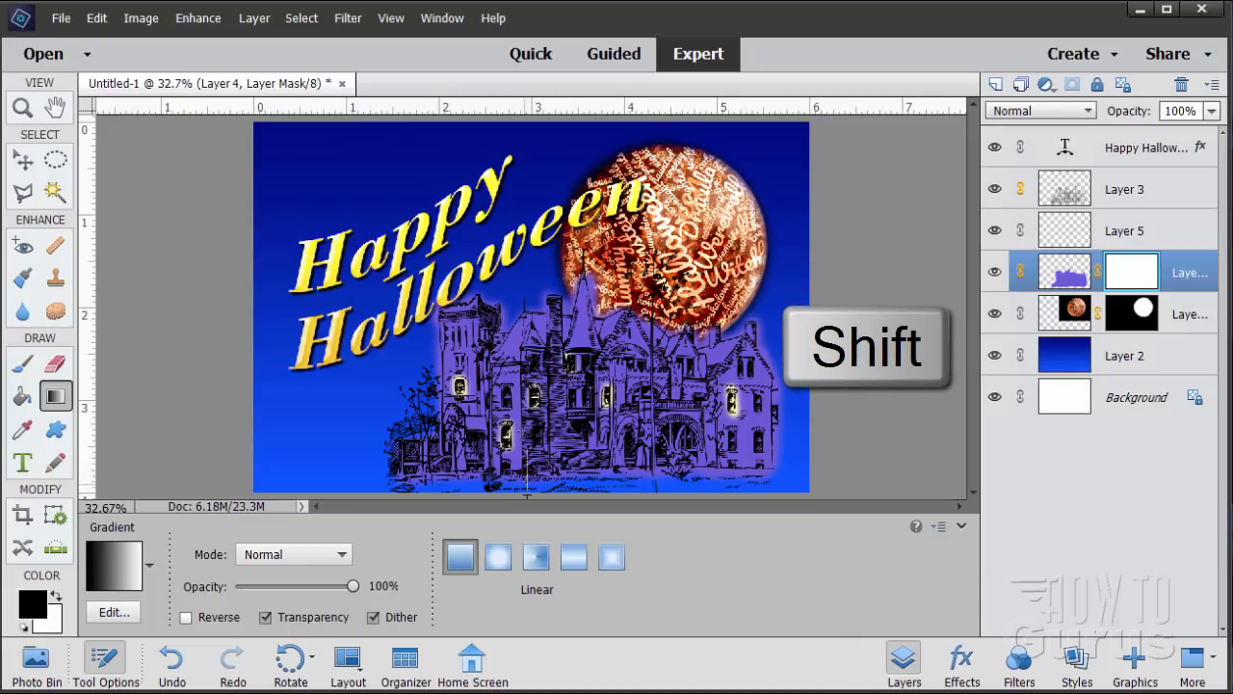
pyautogui.moveTo(527, 310); pyautogui.dragTo(528, 495)
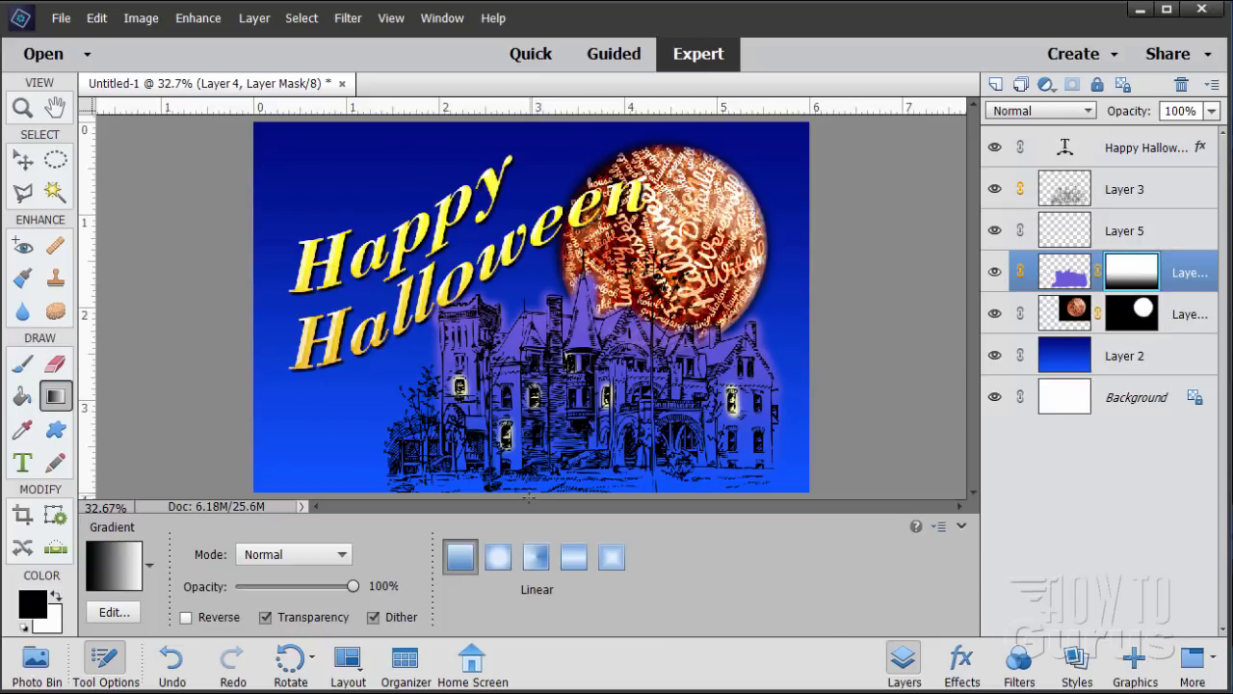
pyautogui.press('shift')
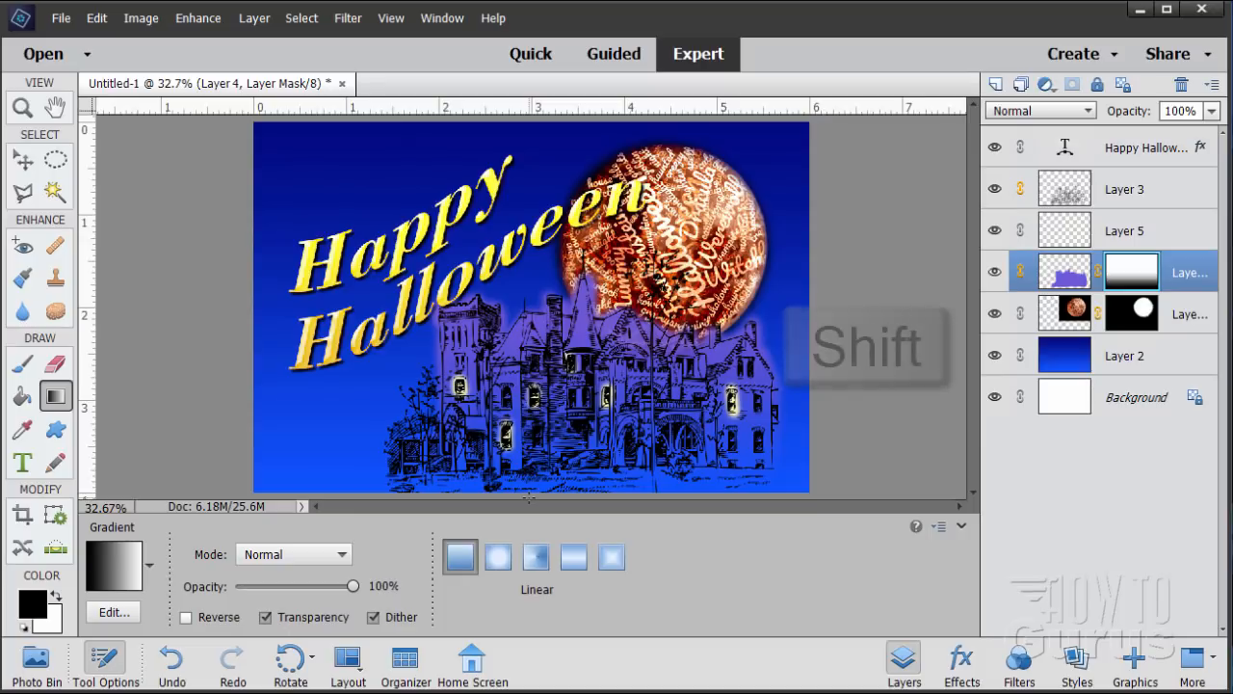
pyautogui.moveTo(530, 491); pyautogui.dragTo(529, 372)
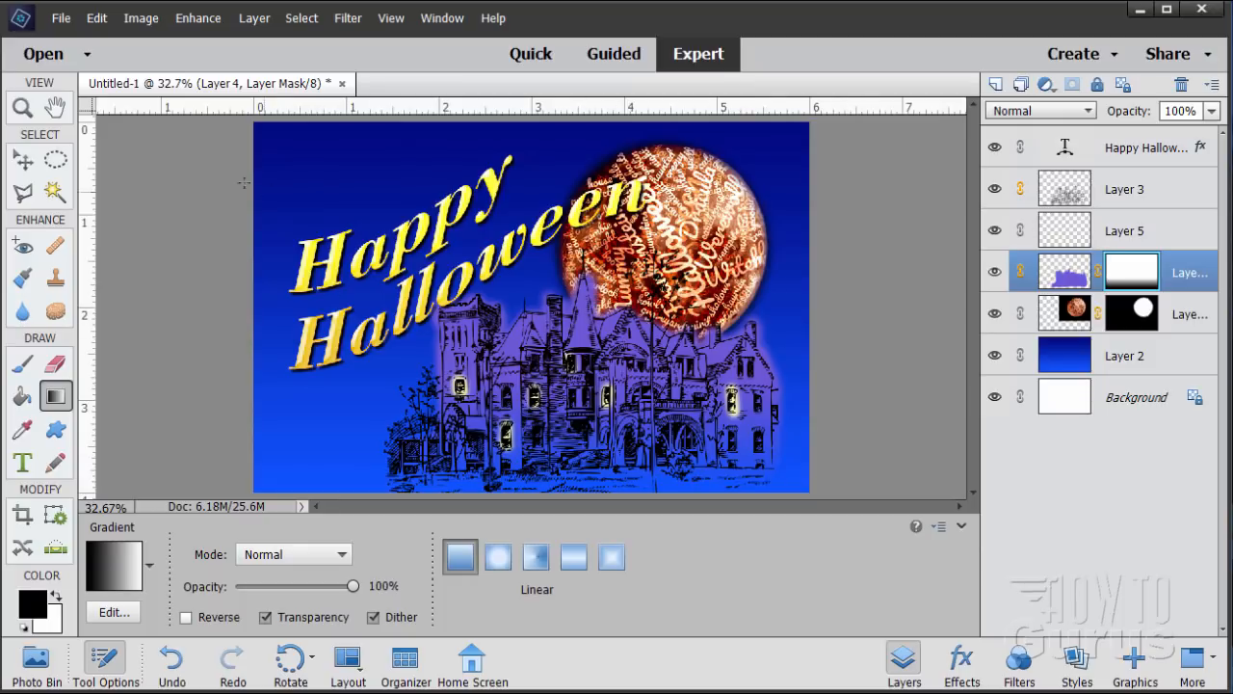
# Step: Float the document in an enlarged window, zoom to 50% and select the Background layer to examine the card without a bounding box
pyautogui.click(24, 161)
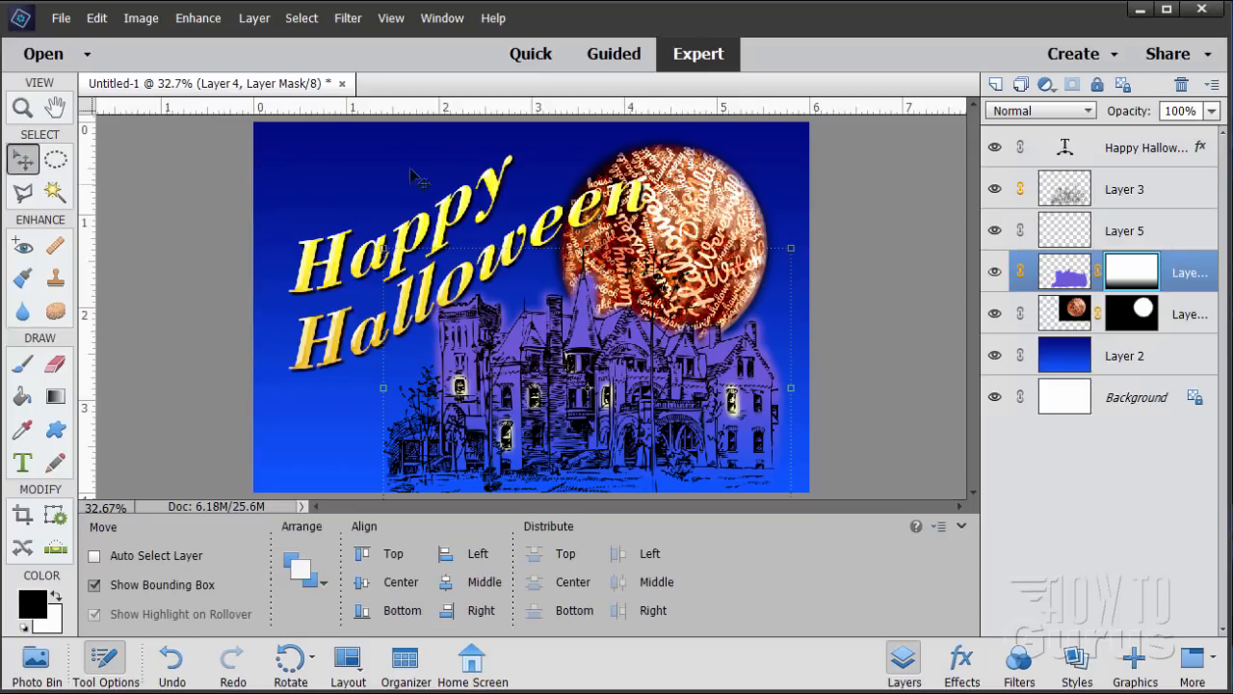
pyautogui.moveTo(291, 94); pyautogui.dragTo(328, 44)
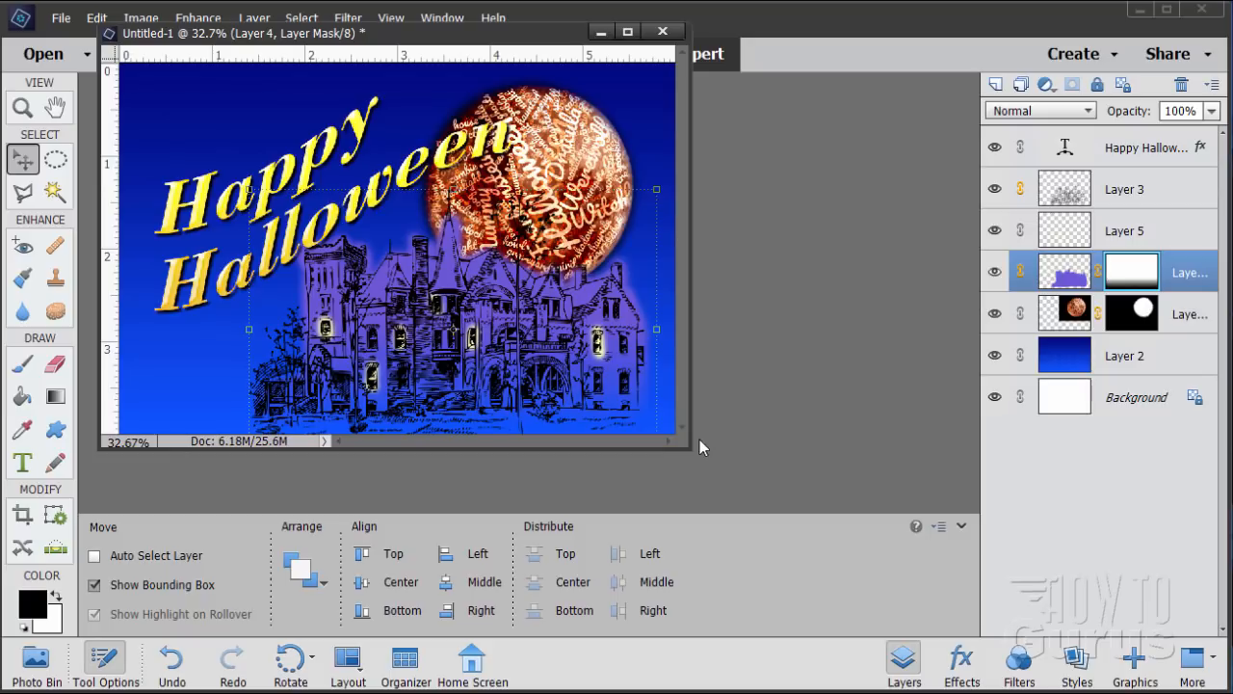
pyautogui.moveTo(699, 440); pyautogui.dragTo(1017, 688)
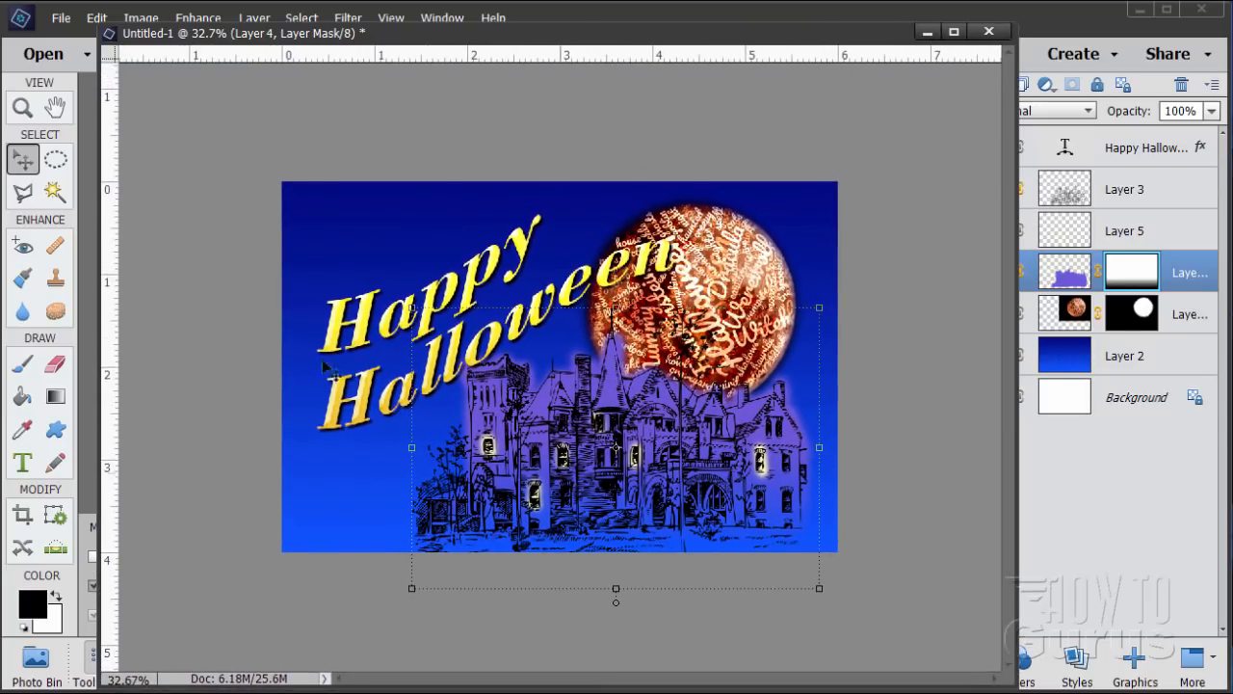
pyautogui.click(23, 108)
pyautogui.click(595, 407)
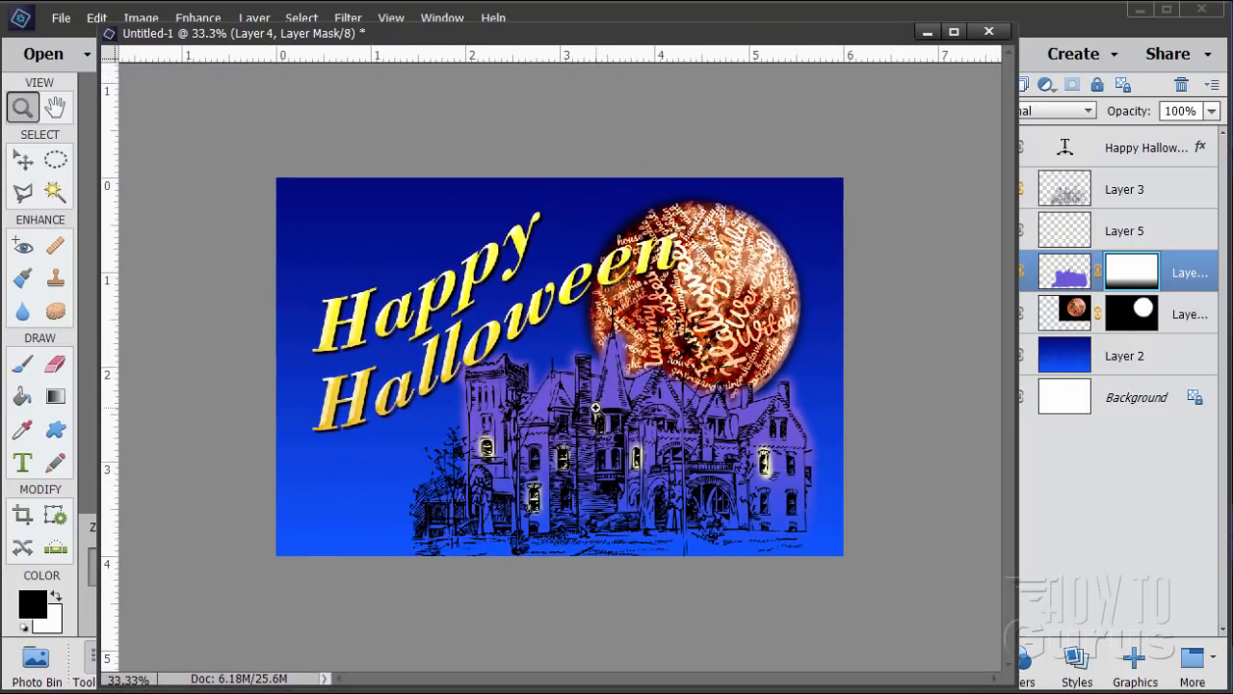
pyautogui.click(595, 408)
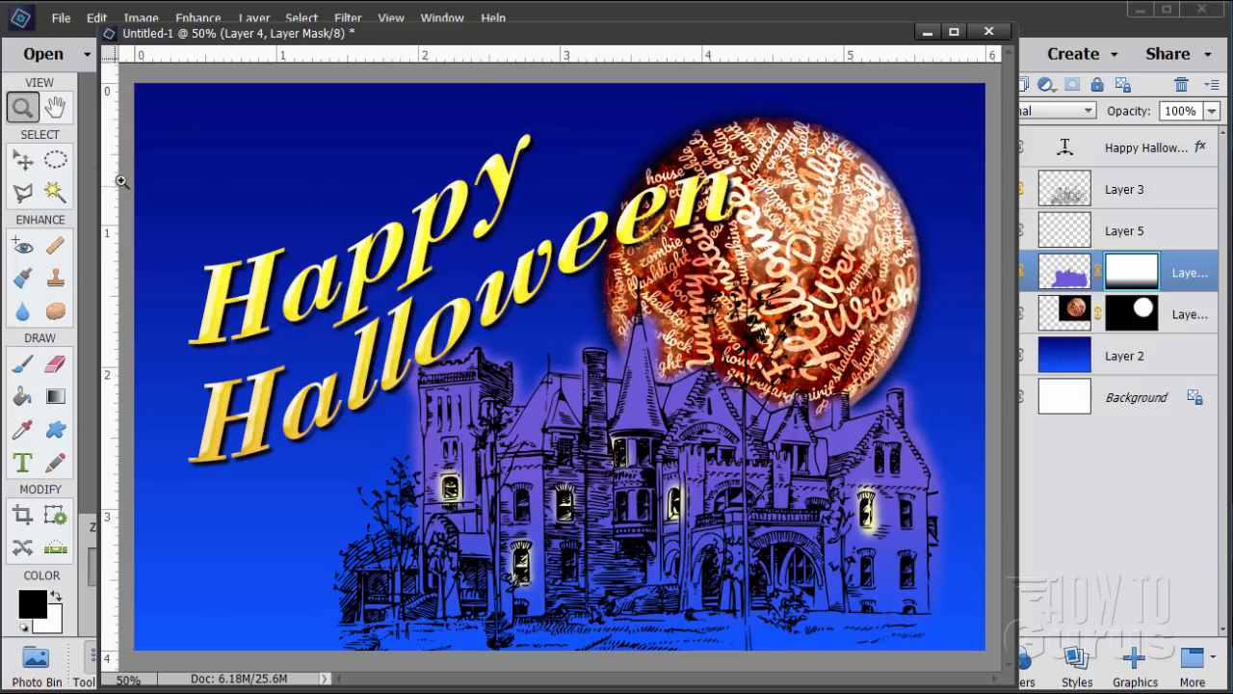
pyautogui.click(27, 162)
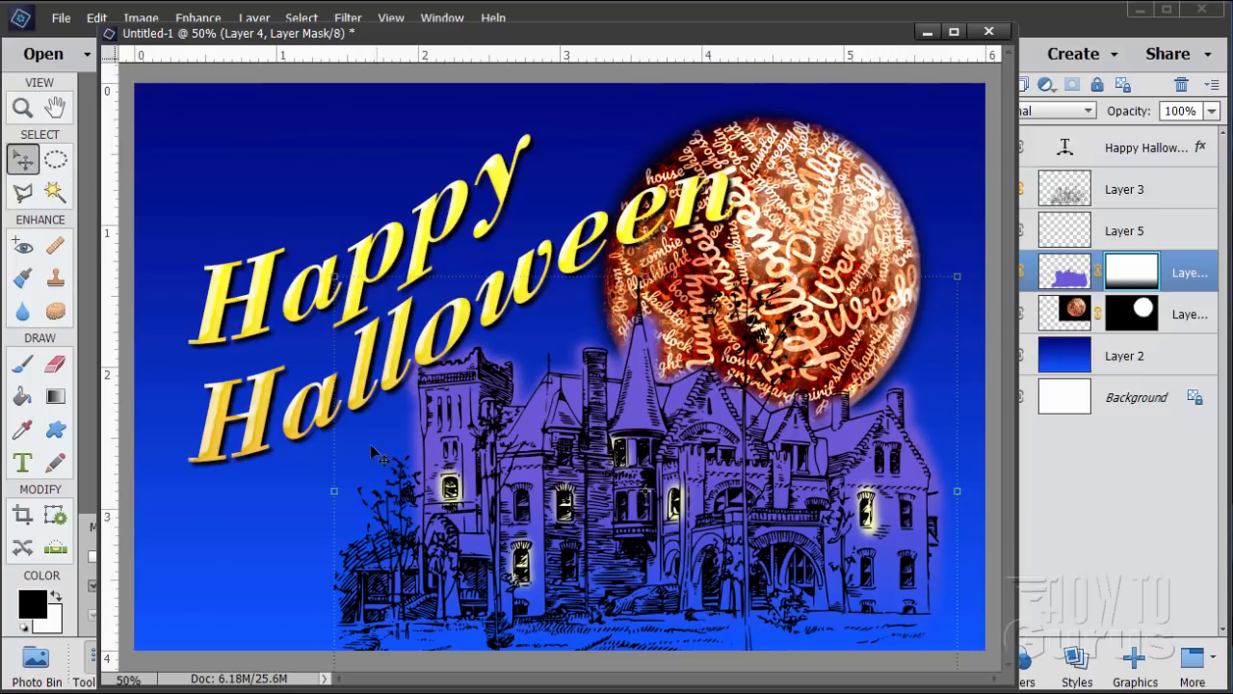
pyautogui.click(1136, 400)
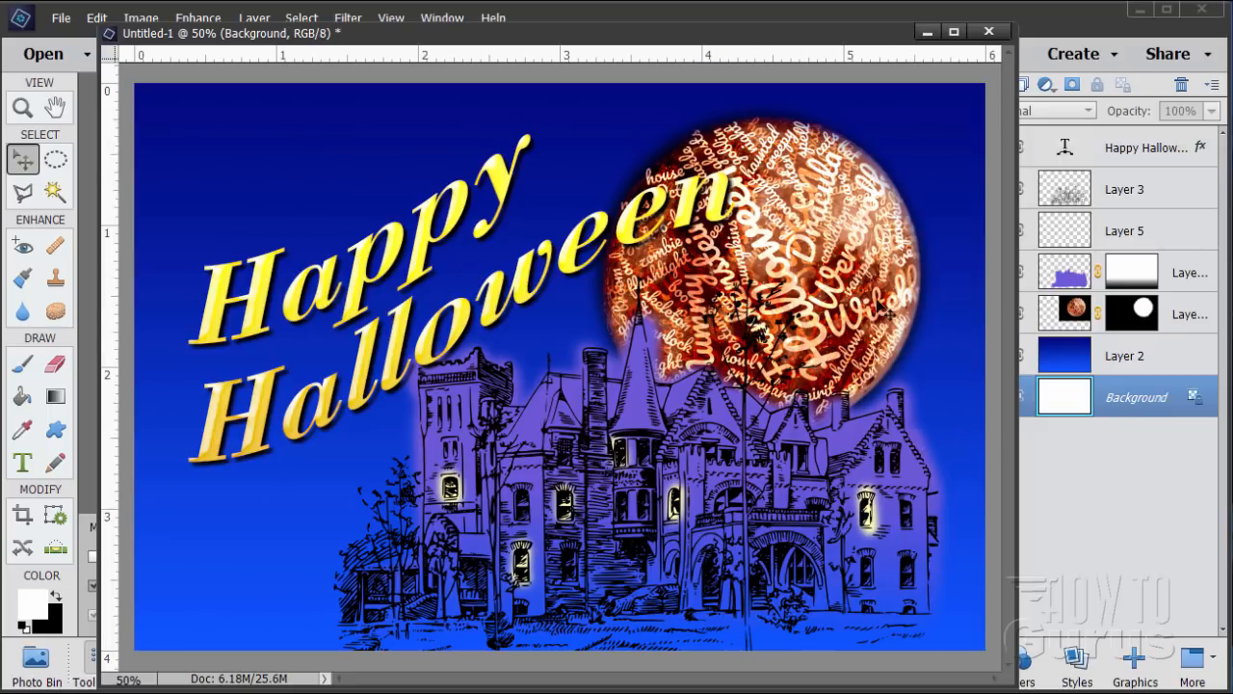
# Step: Dock the document window again and fit the whole card on screen
pyautogui.moveTo(542, 35); pyautogui.dragTo(530, 96)
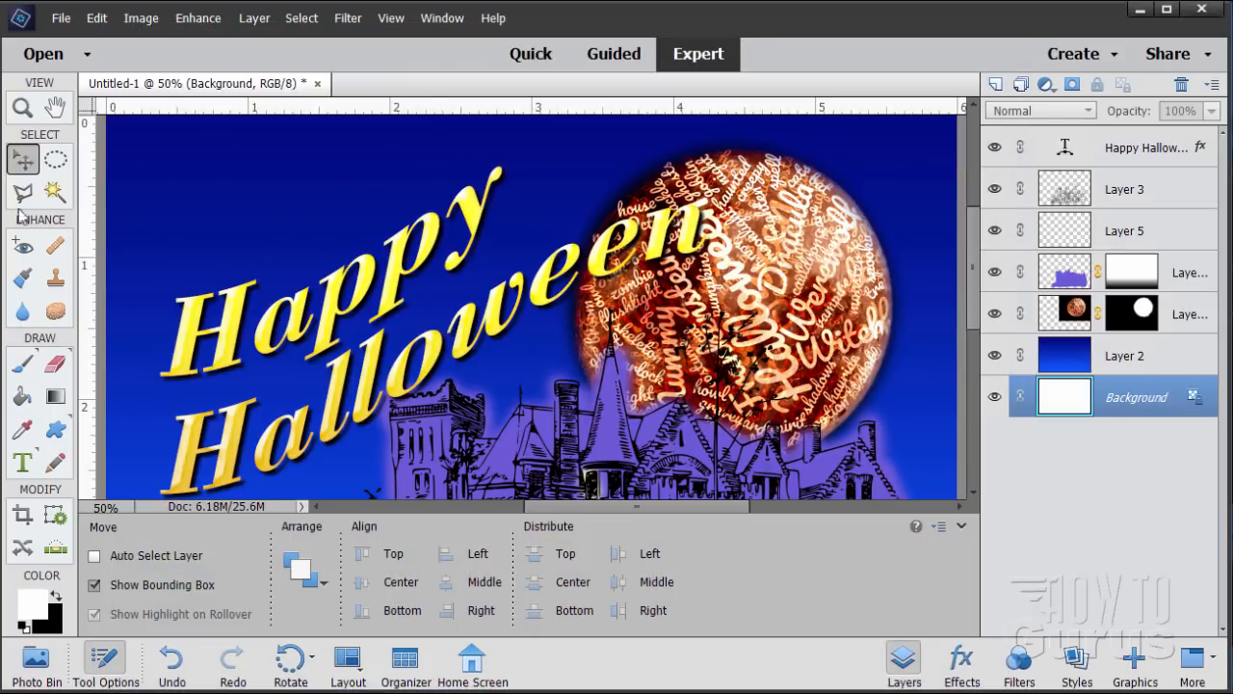
pyautogui.click(23, 108)
pyautogui.click(508, 558)
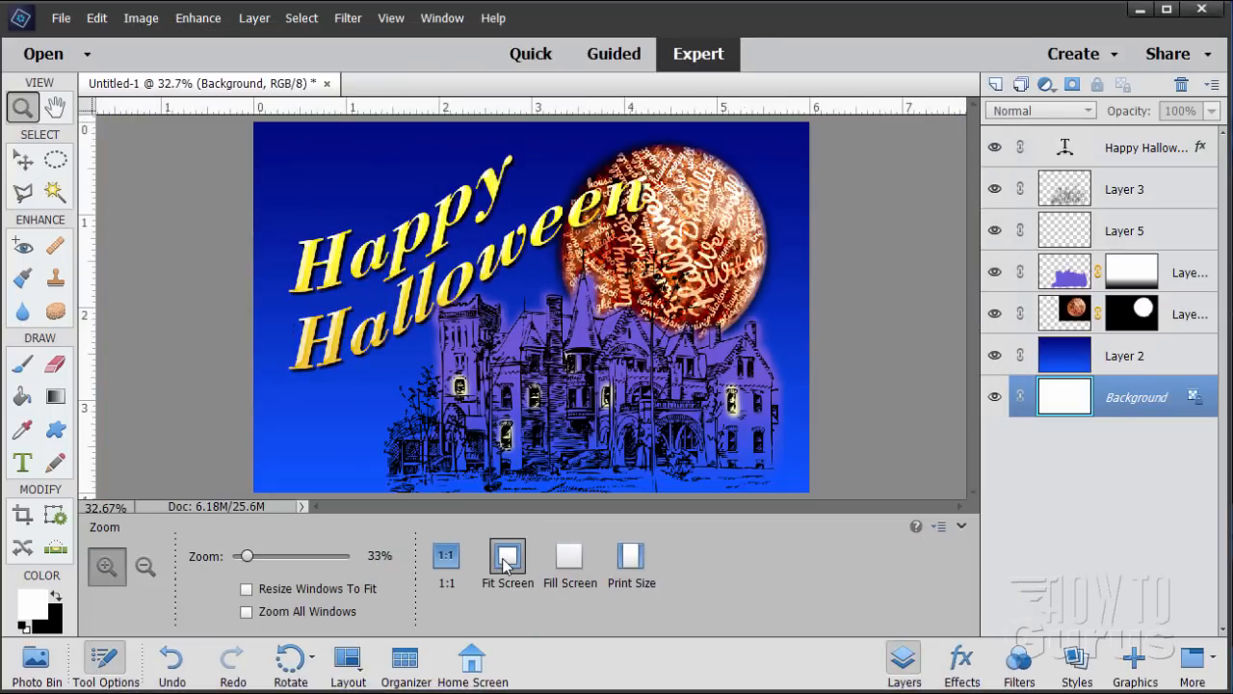
pyautogui.click(21, 162)
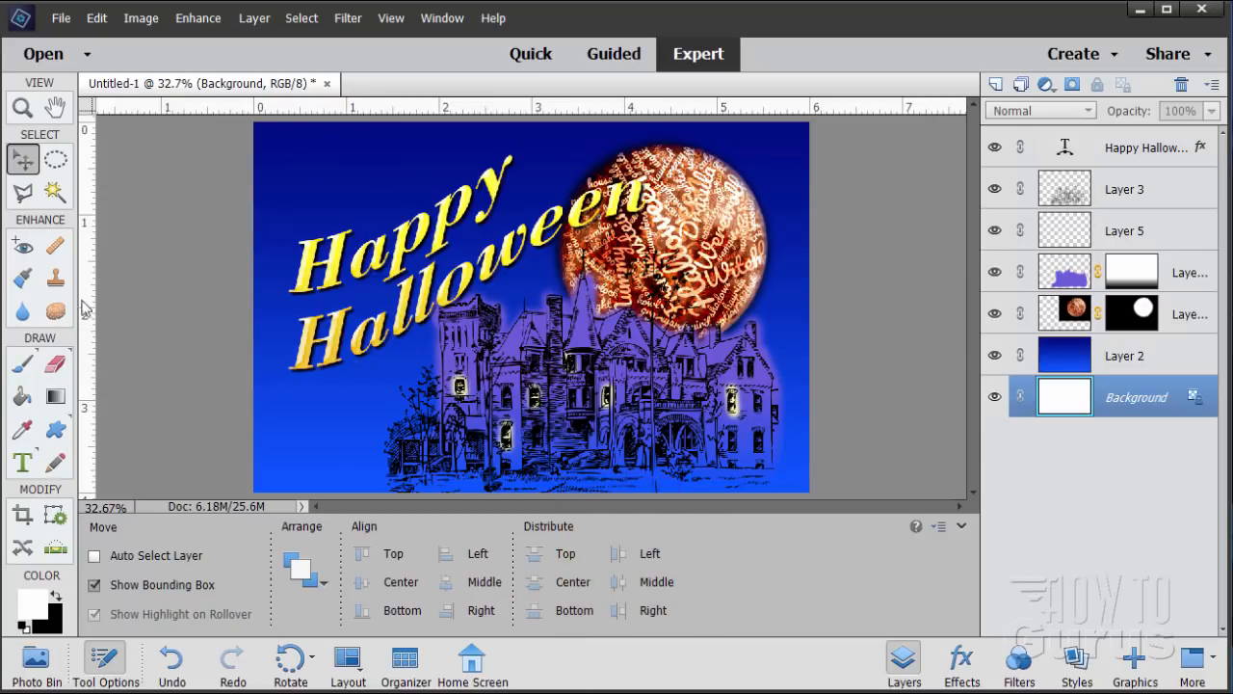
pyautogui.click(61, 19)
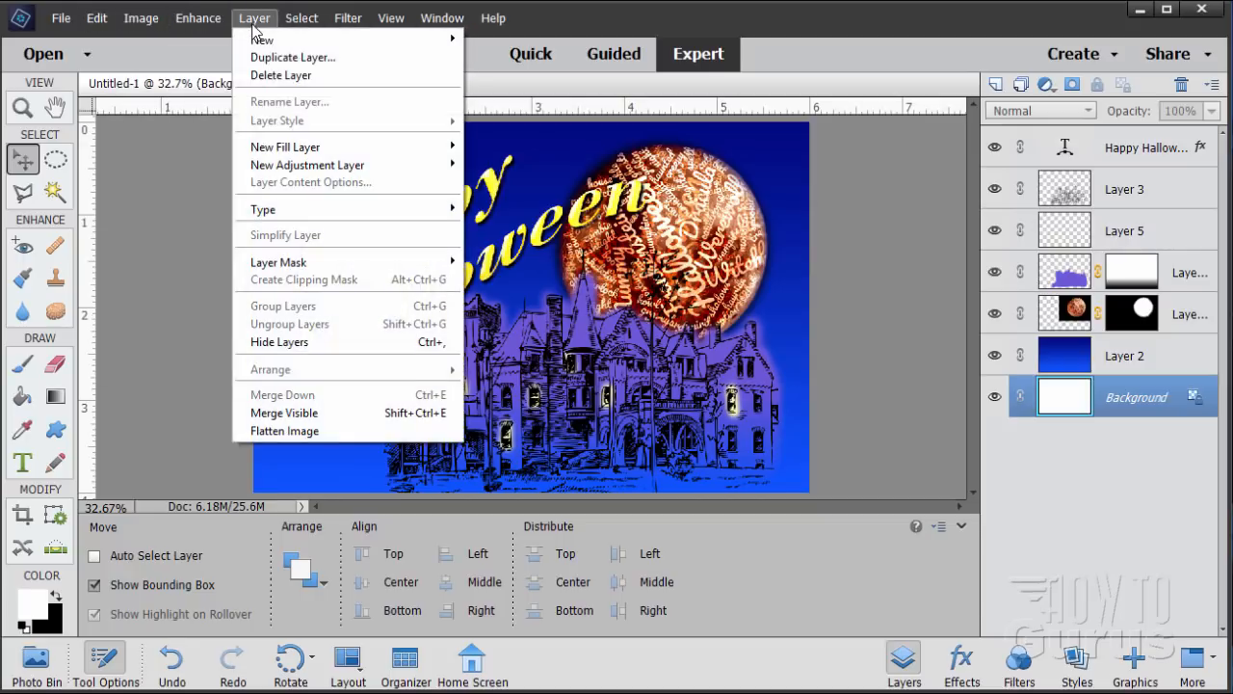
pyautogui.moveTo(459, 27)
pyautogui.moveTo(141, 19)
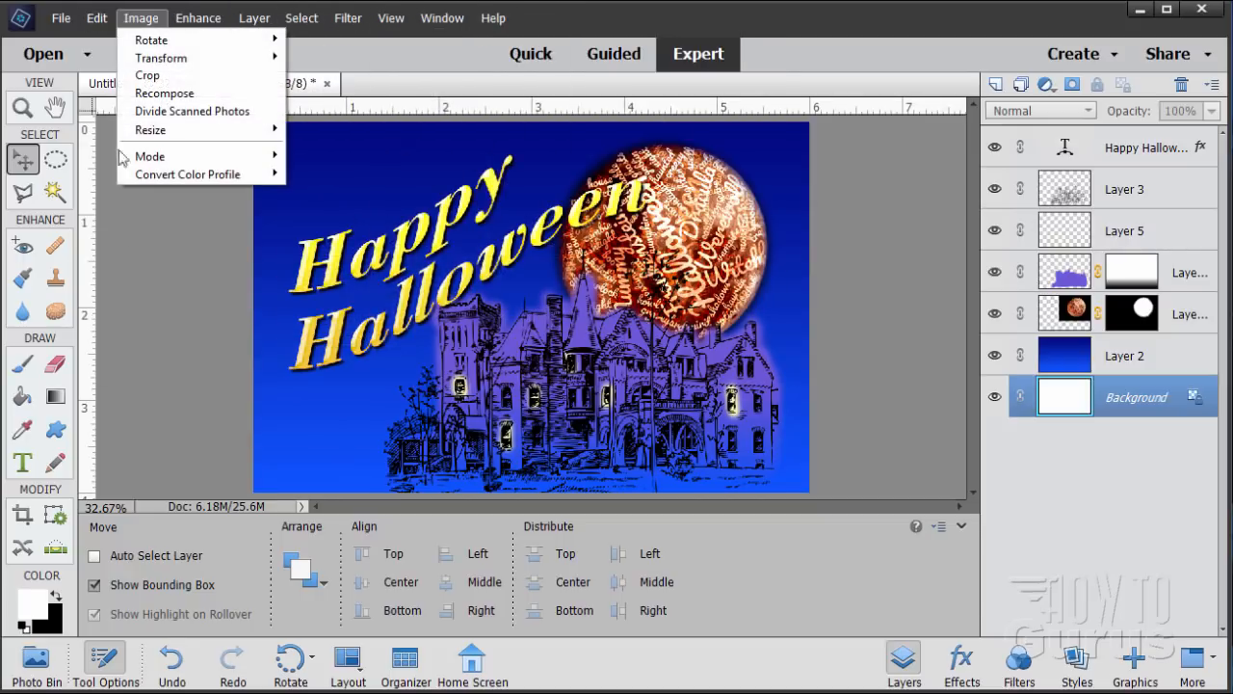
pyautogui.click(878, 274)
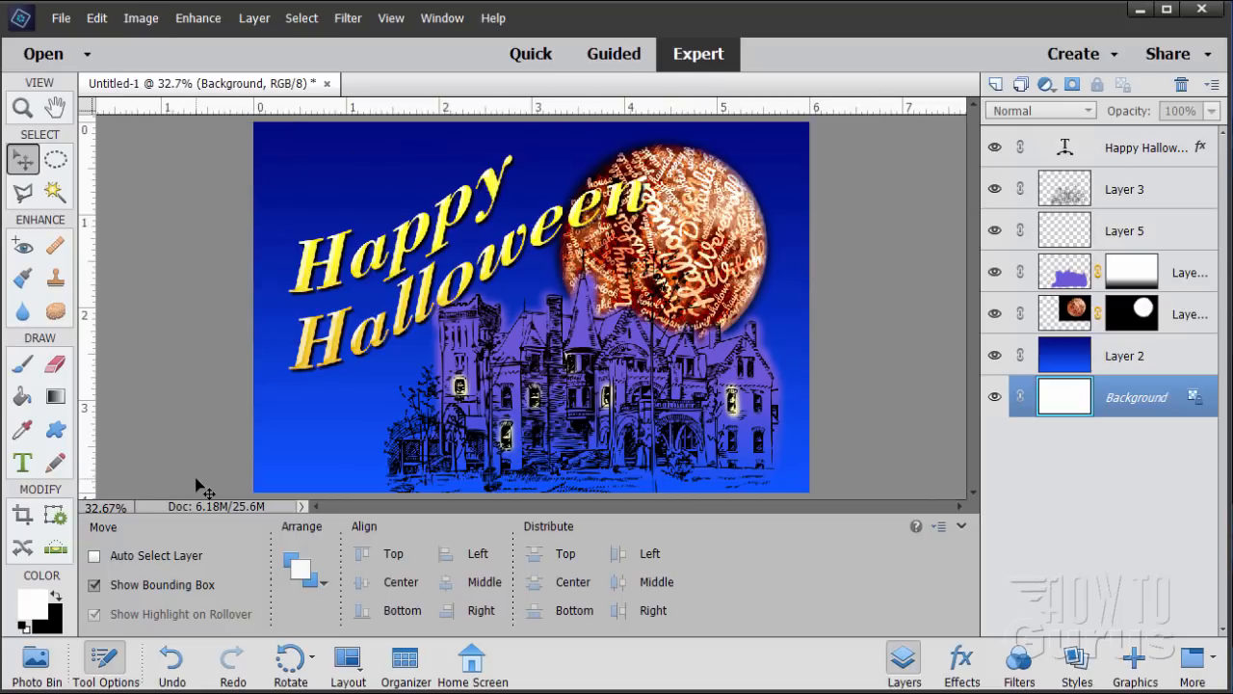